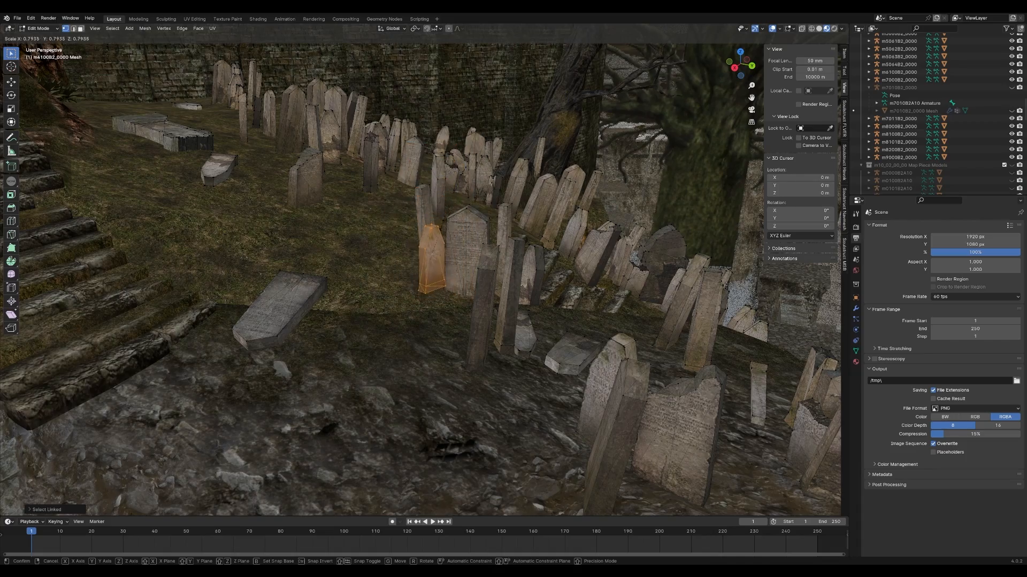
- Leave mesh editing of the gravestones and examine the graveyard, the large trees and the surrounding castle walls
key("Tab")
key("shift+grave")
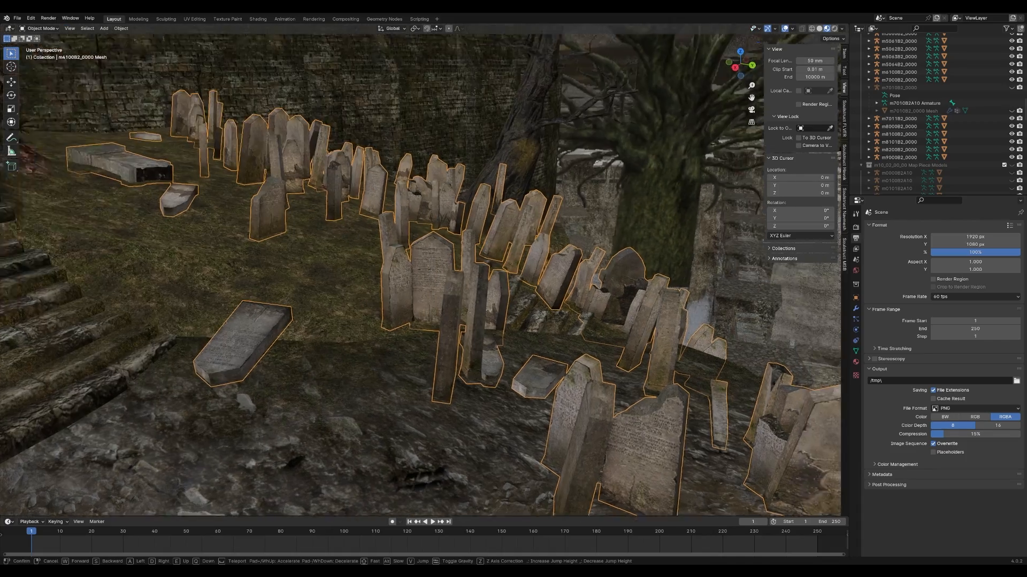
key("e")
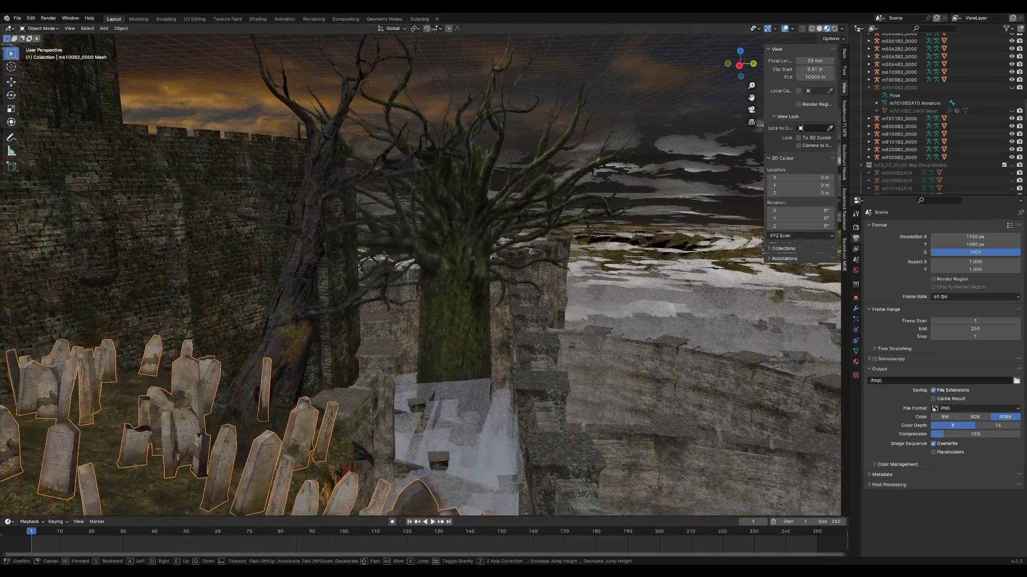
key("d")
left_click(470, 225)
left_click(470, 225, "shift")
scroll(470, 226, "down", 10)
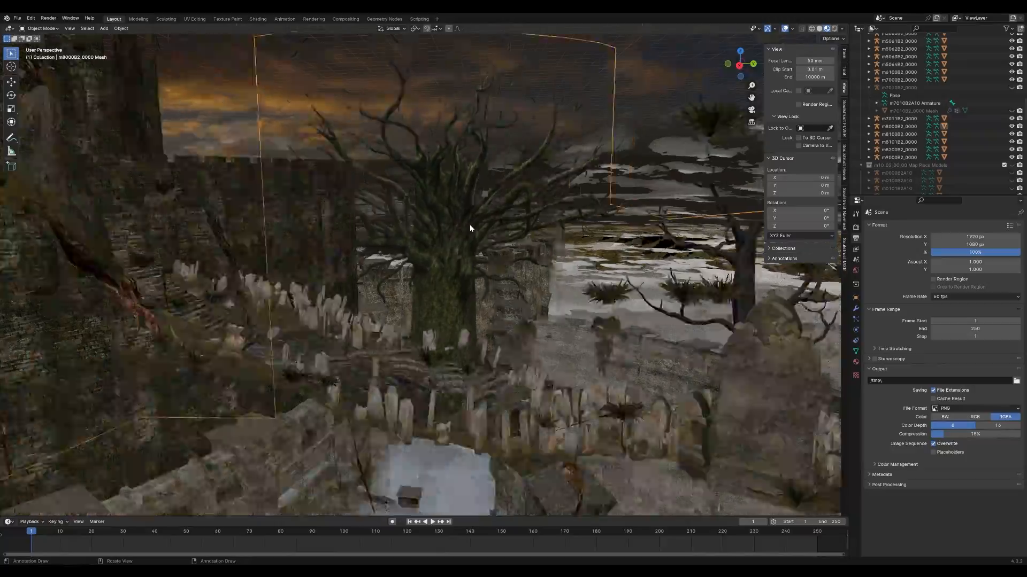
middle_click_drag(470, 225, 339, 218)
- Select the green treetop canopy mesh m7011B2_0000, frame it, and inspect the castle towers, walls and town around it
left_click(490, 198)
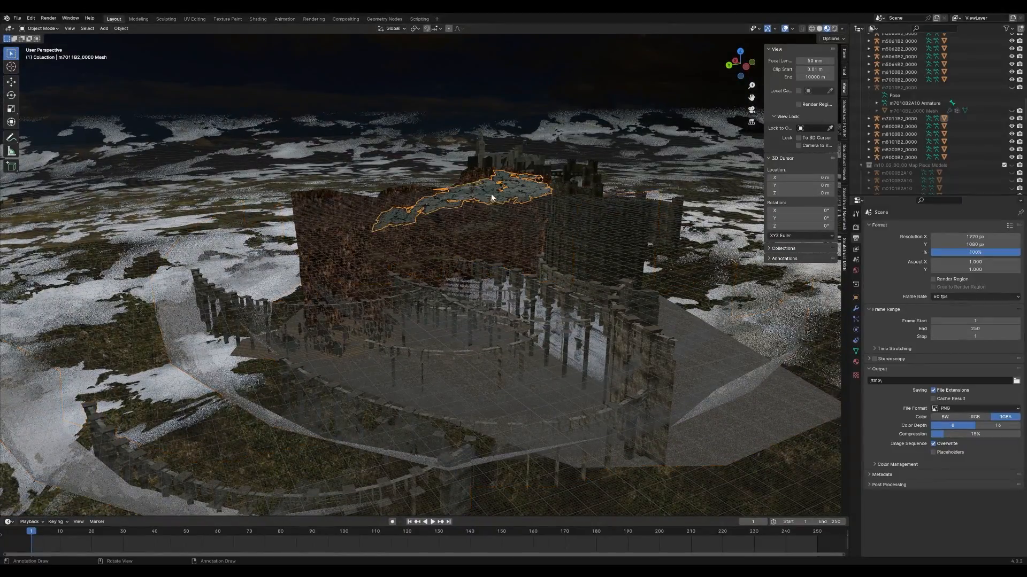
key("KP_Decimal")
middle_click_drag(513, 222, 535, 214)
key("shift+grave")
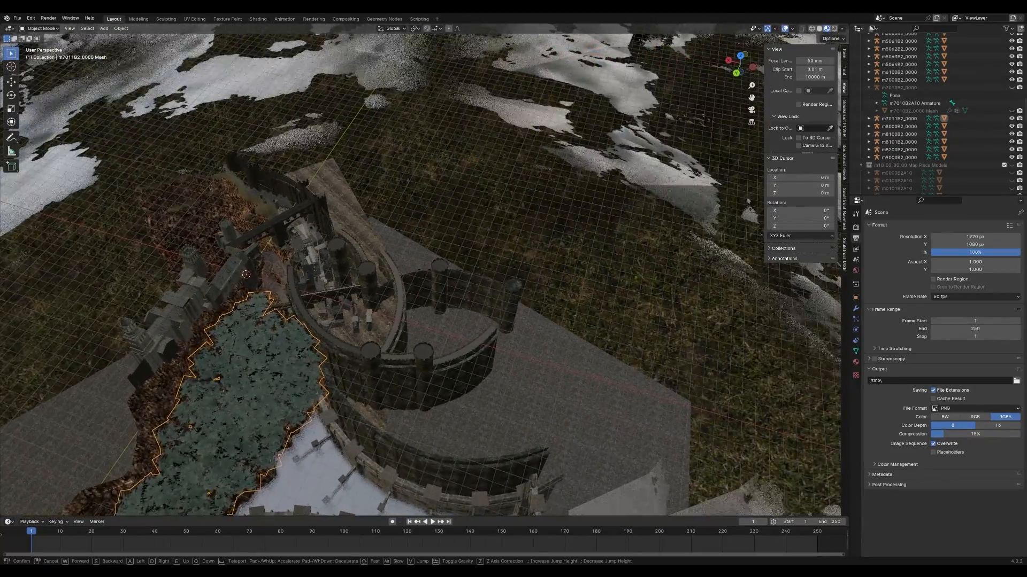
key("w")
key("w")
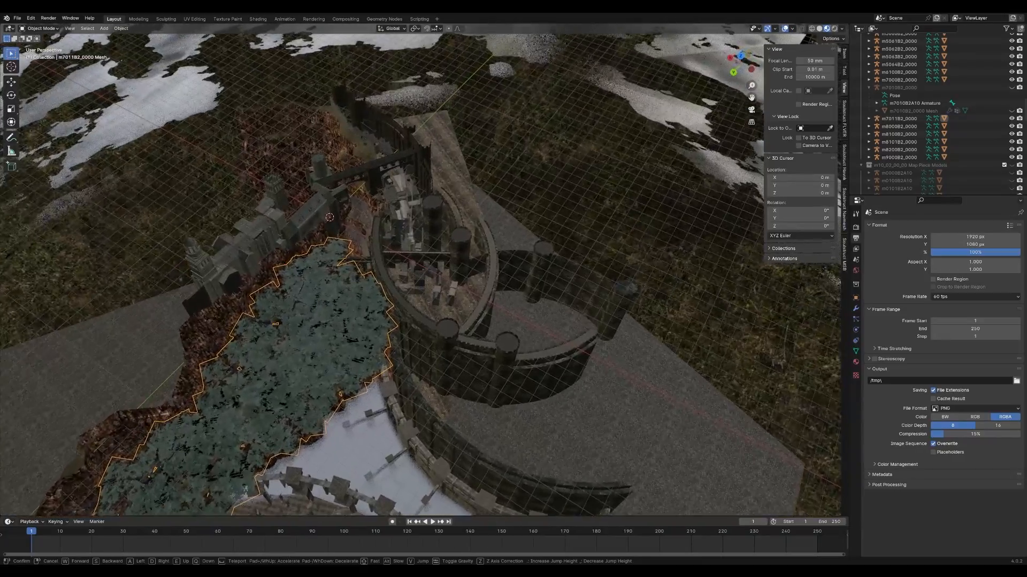
key("w")
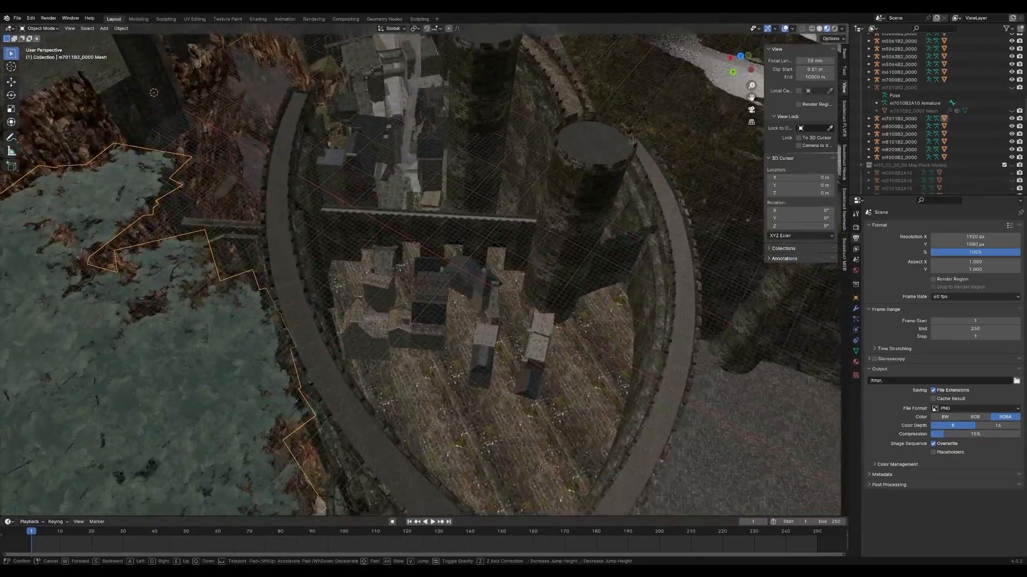
key("w")
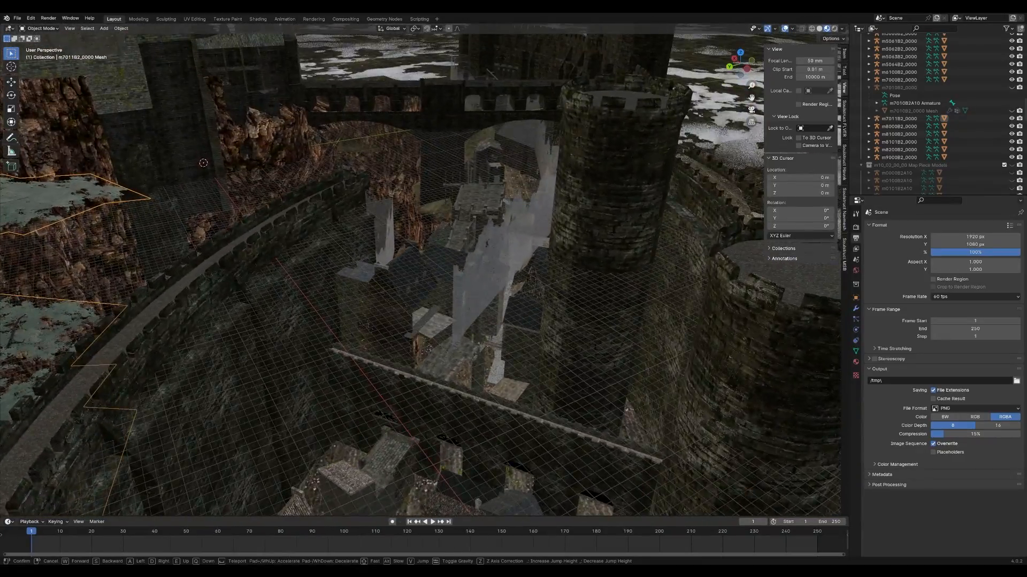
key("w")
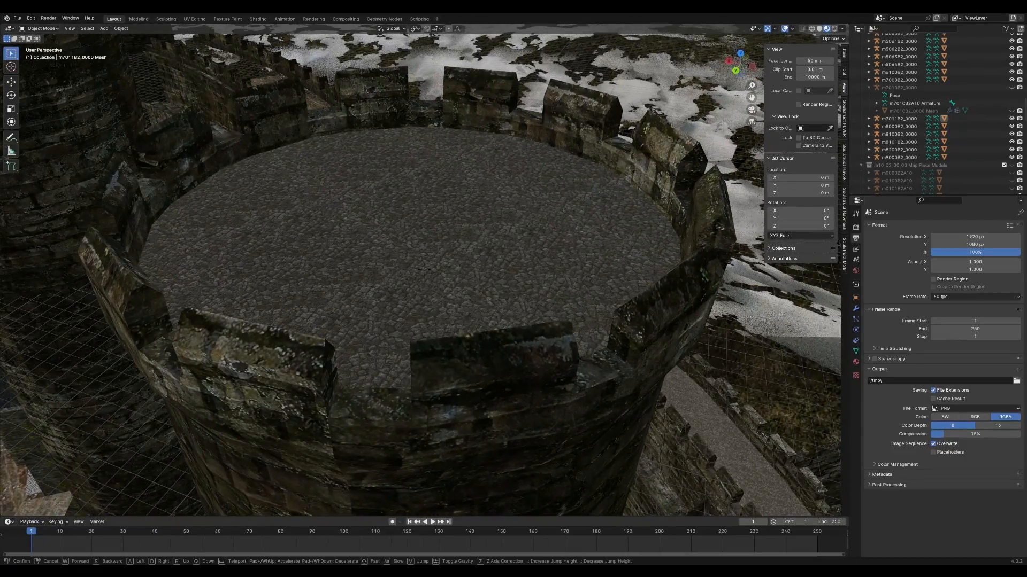
key("w")
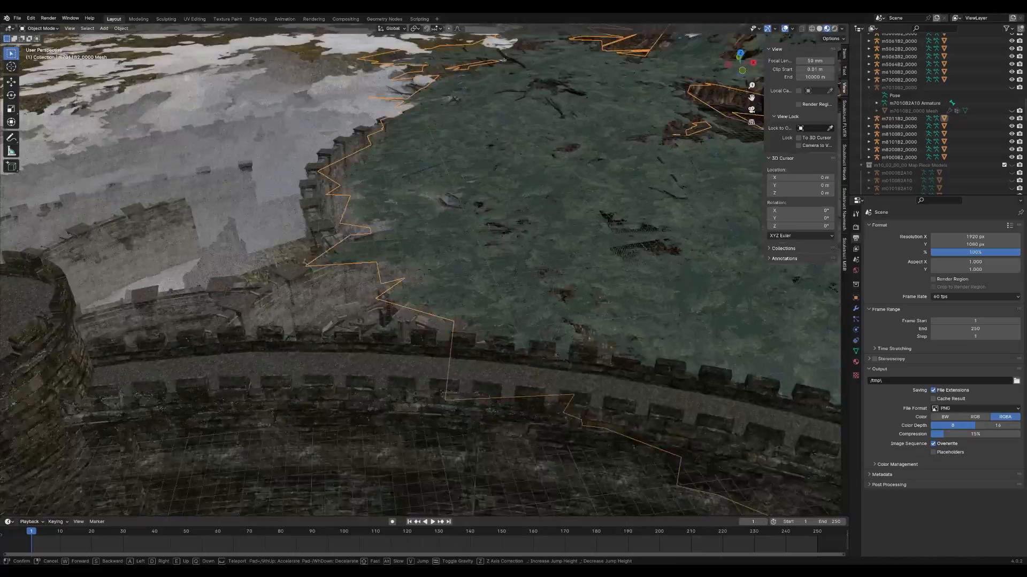
key("w")
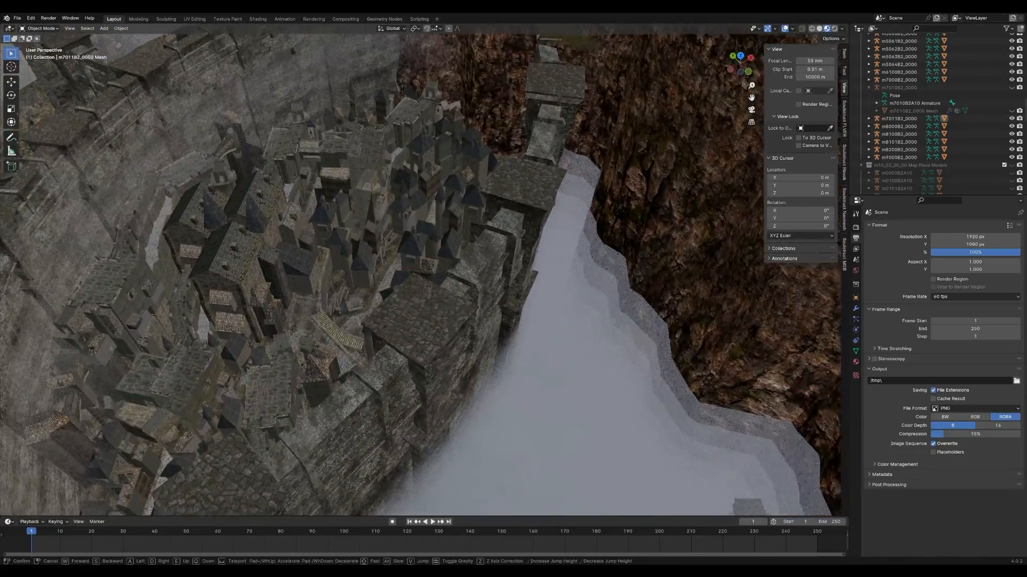
key("w")
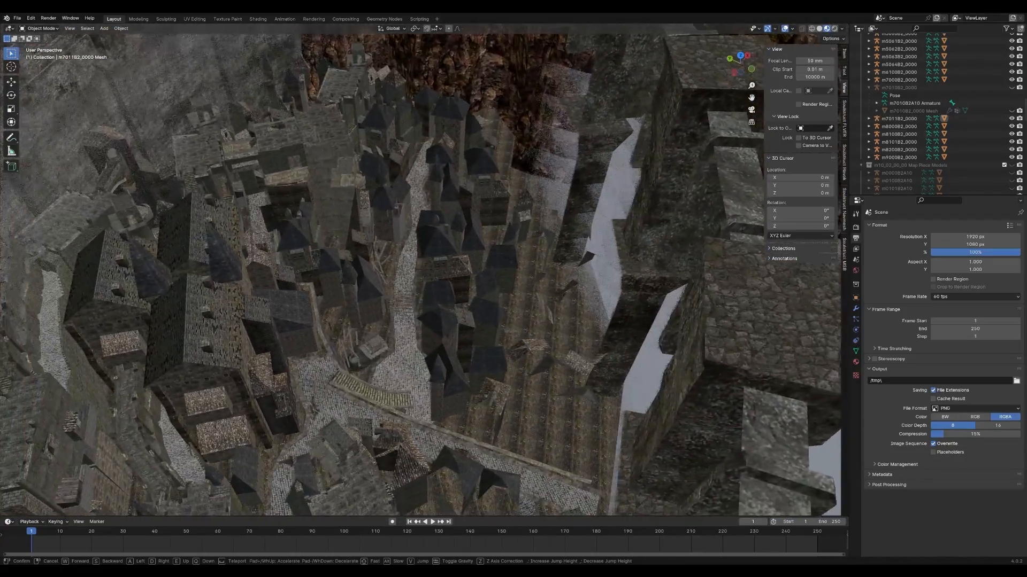
key("w")
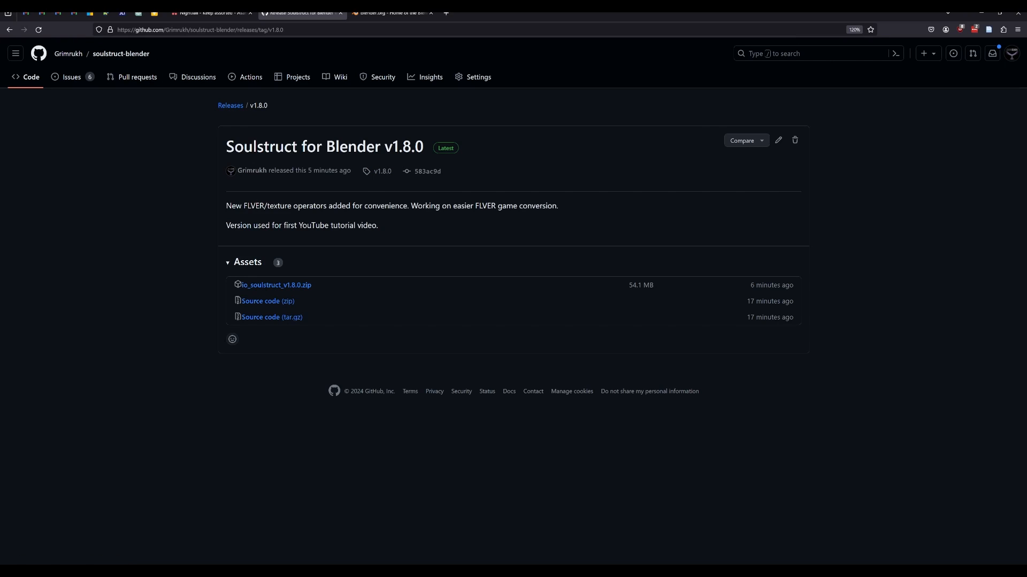
- Switch to the browser and review the Soulstruct for Blender v1.8.0 release and the repository README's installation instructions
left_click_drag(384, 147, 431, 147)
left_click(427, 221)
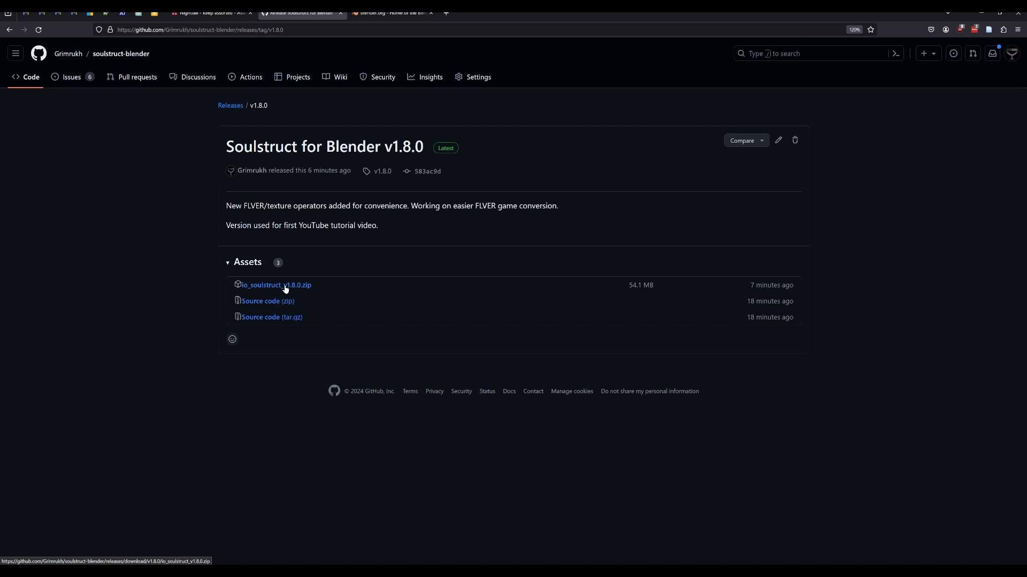
left_click(28, 87)
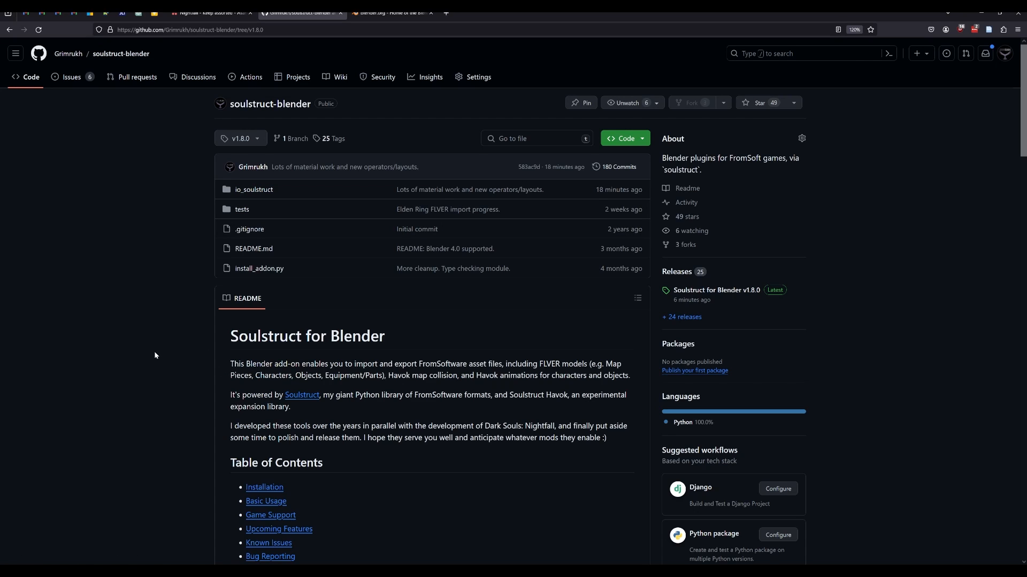
scroll(156, 350, "down", 6)
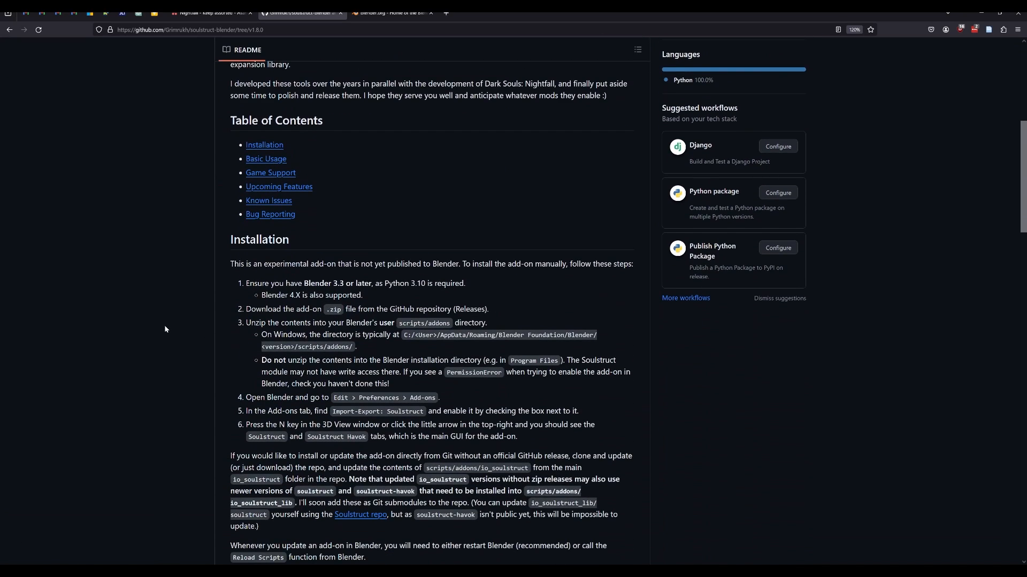
scroll(241, 325, "up", 6)
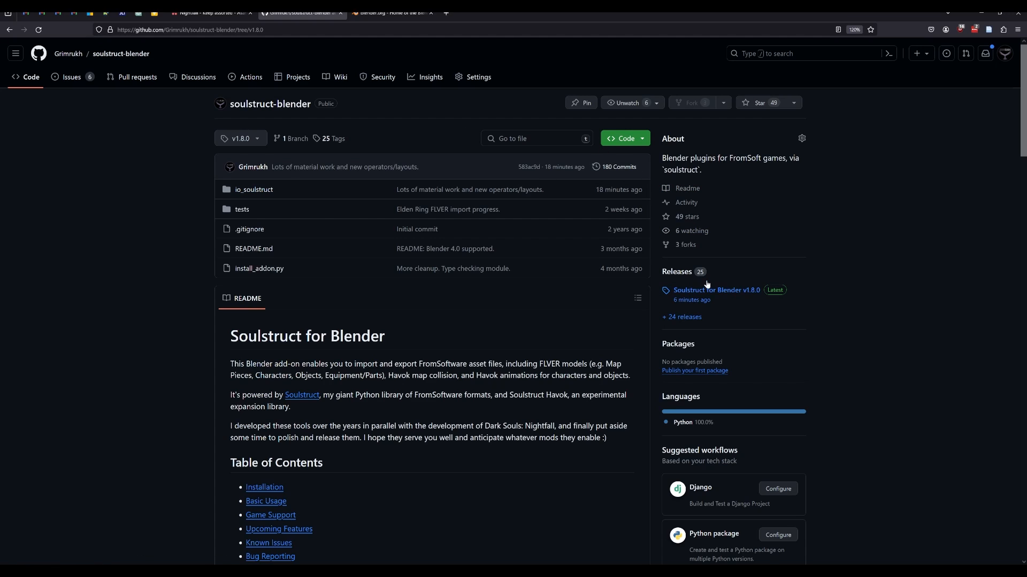
- View the soulstruct-blender release list and open issues, and bring up the Blender website
left_click(691, 272)
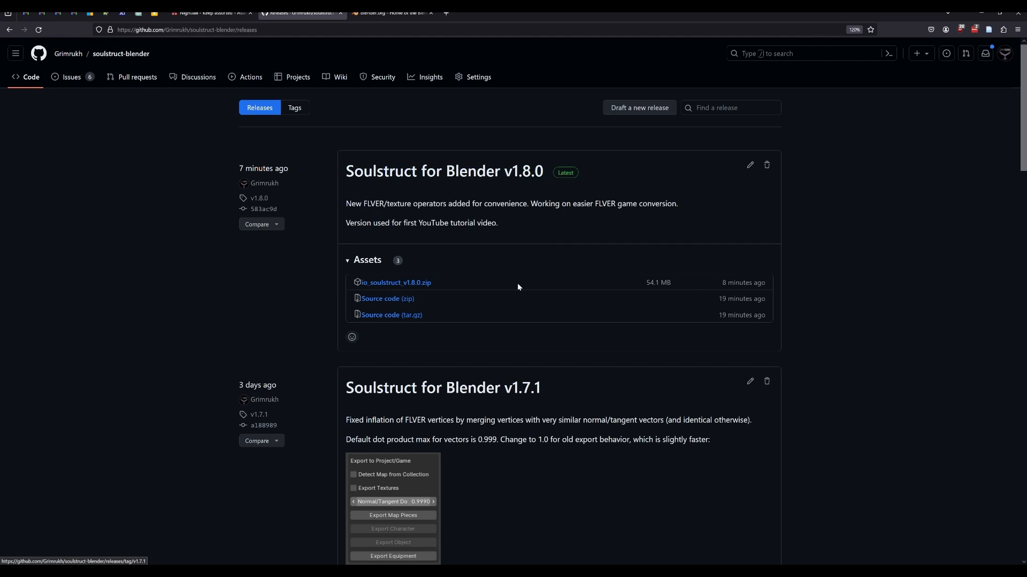
left_click(72, 77)
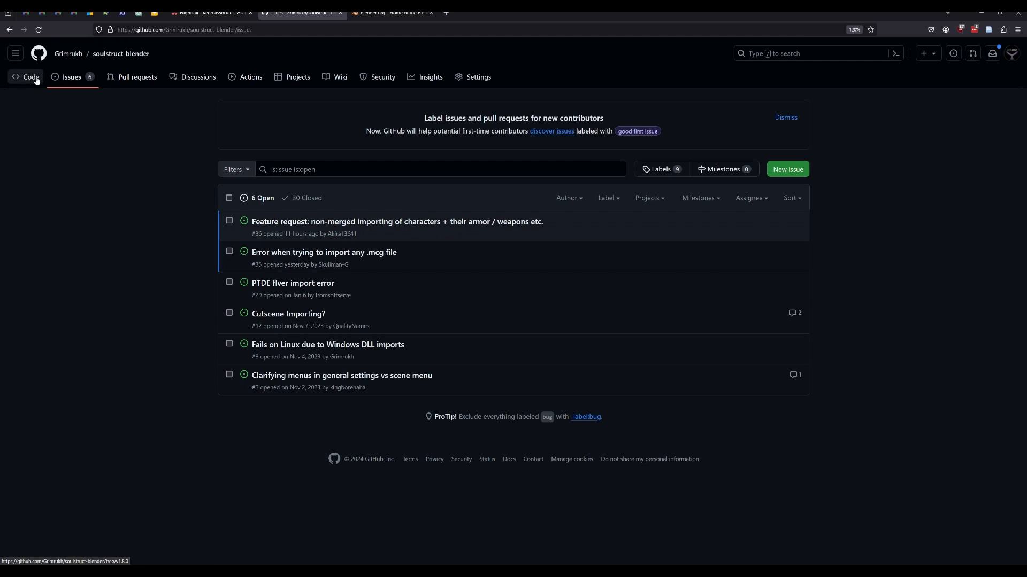
key("ctrl+Tab")
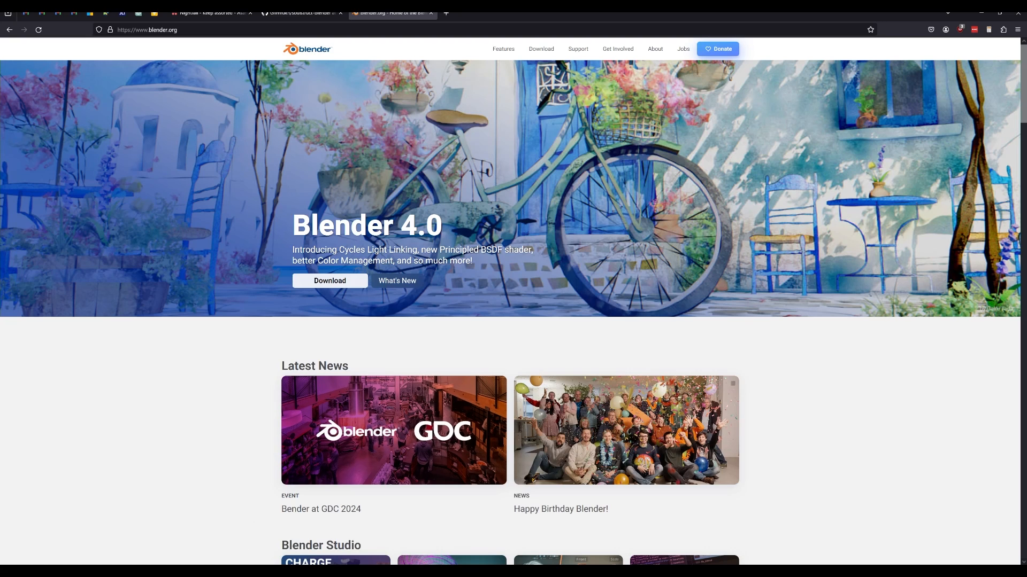
- Return to the desktop applications and show the full path of the Blender user folder under AppData\Roaming\Blender Foundation in File Explorer
key("alt+Tab")
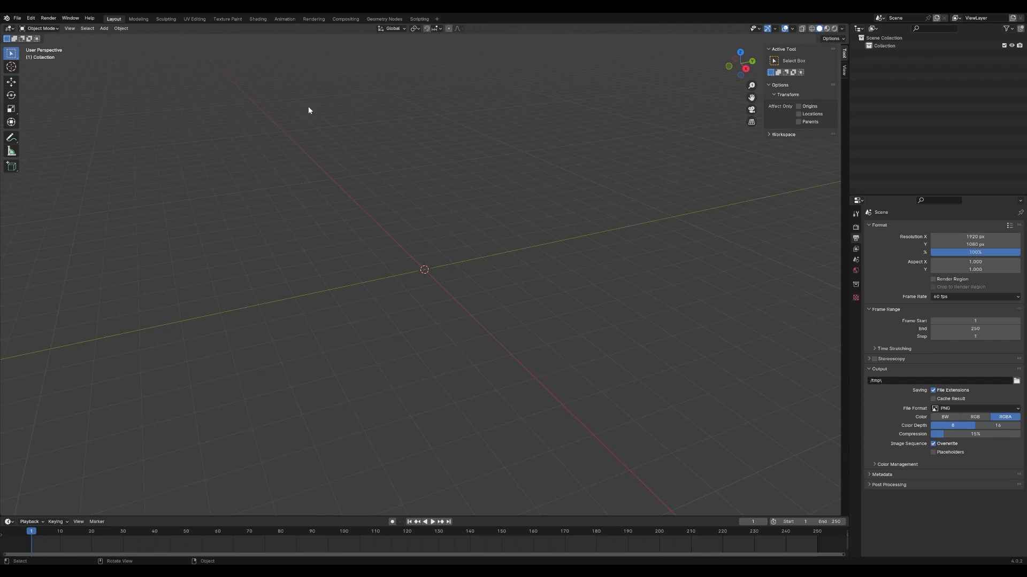
left_click(55, 31)
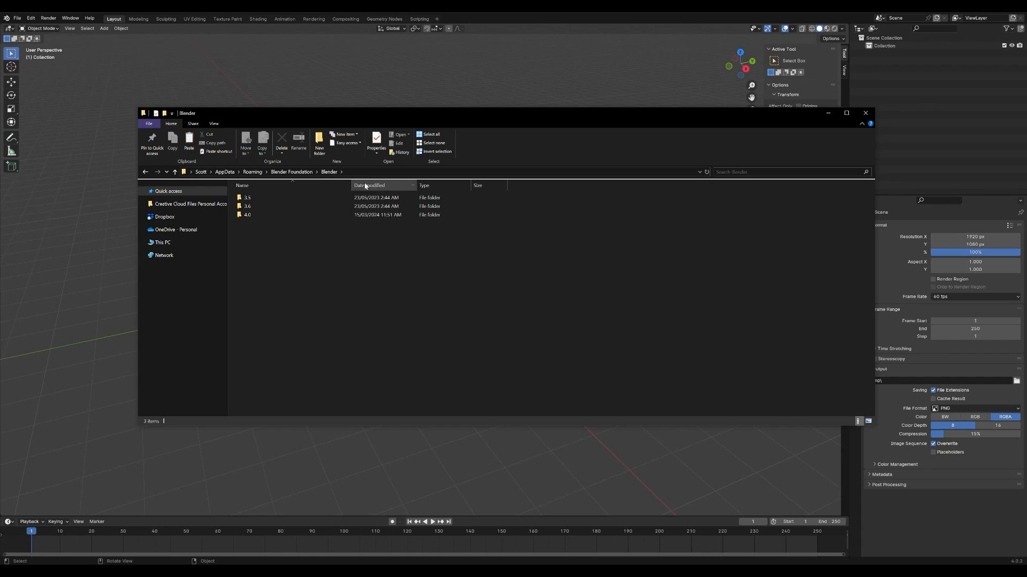
left_click(256, 171)
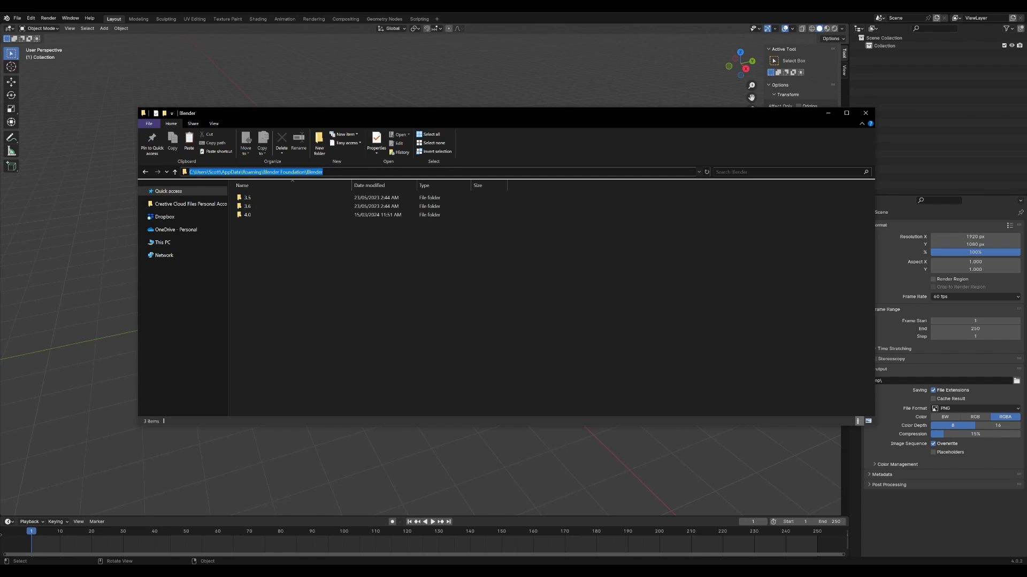
left_click(210, 172)
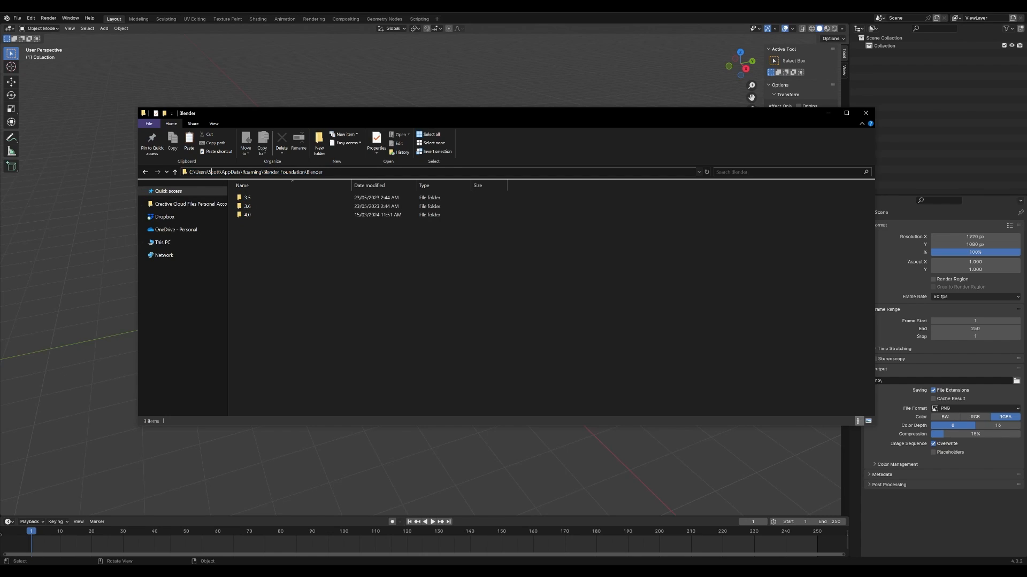
left_click(282, 267)
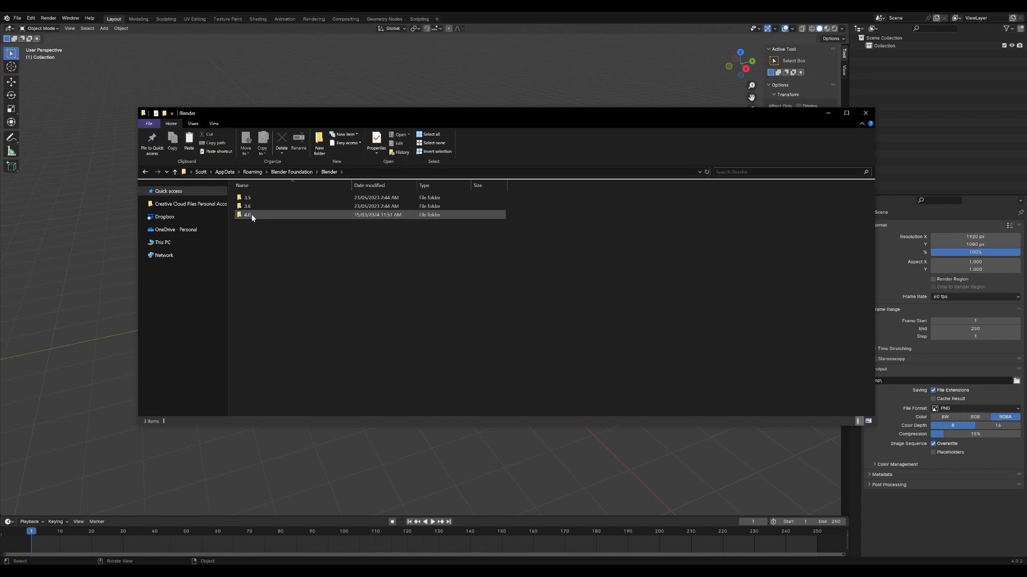
- Open the 4.0 version folder, check the contents of its config subfolder, and return to 4.0
double_click(251, 216)
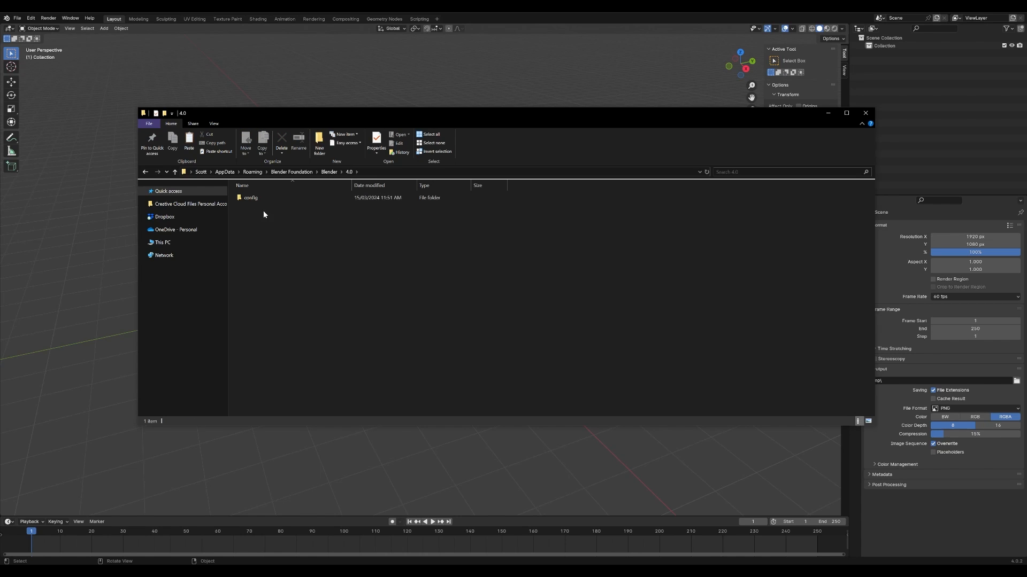
double_click(251, 198)
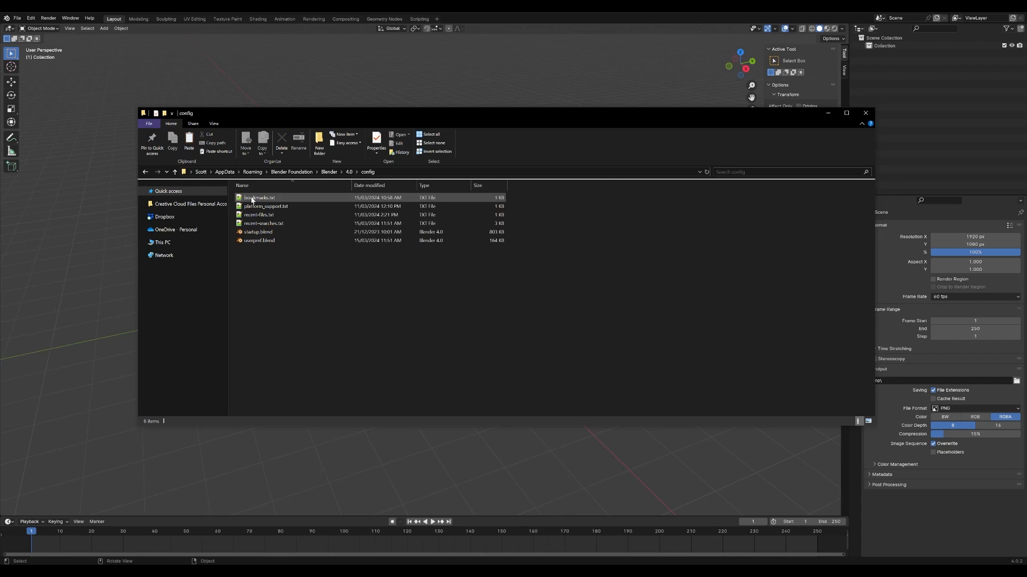
key("BackSpace")
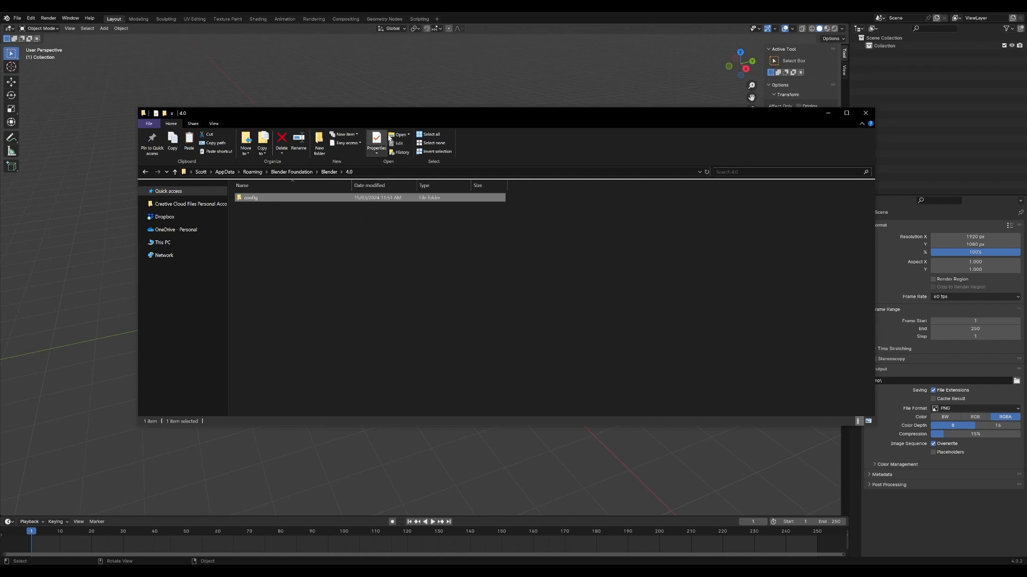
- Create a new folder named "scripts" inside the Blender 4.0 user folder
left_click(301, 247)
left_click(320, 144)
type("sc")
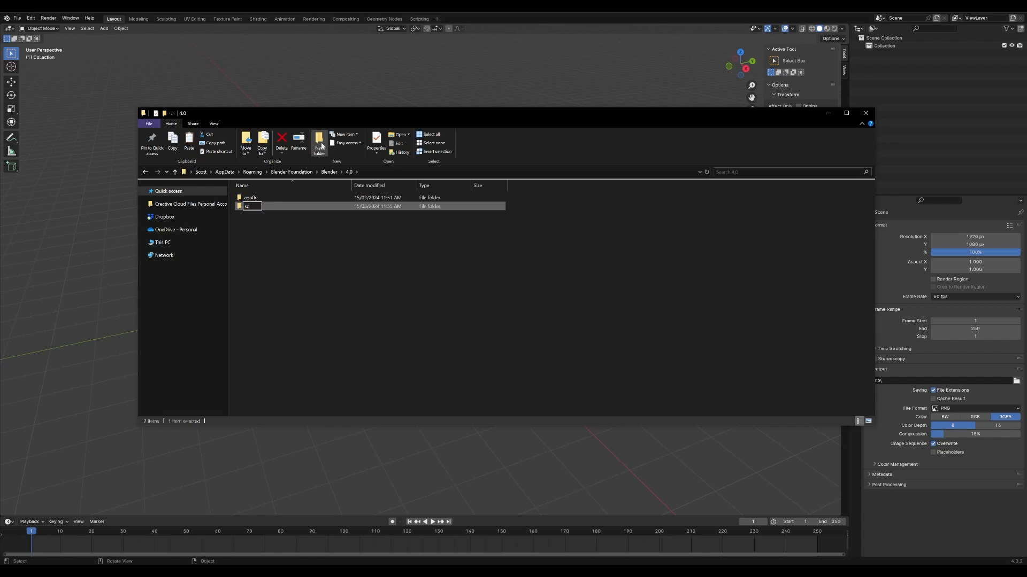
type("ripts")
key("Return")
left_click(294, 248)
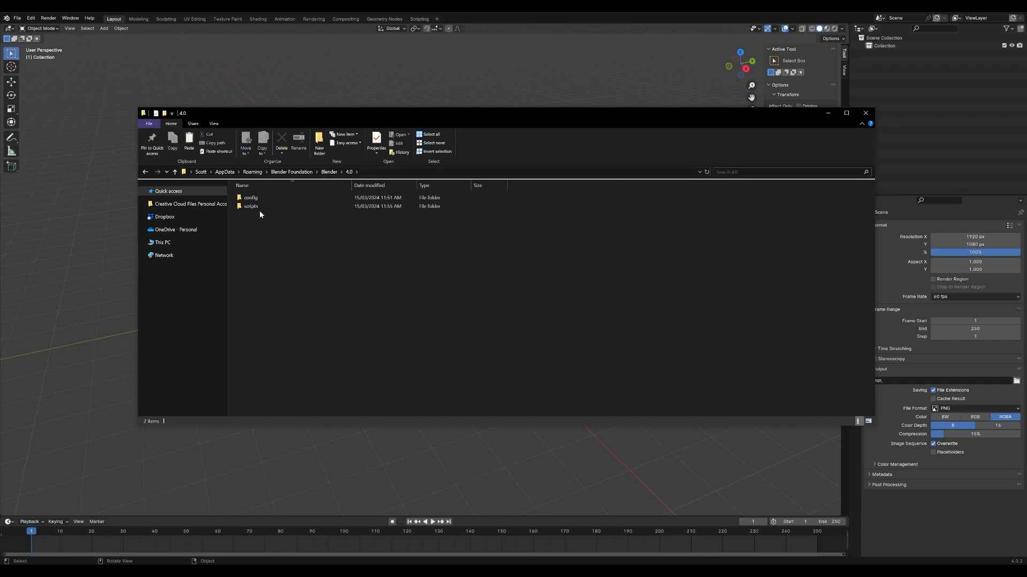
- Create a folder named "addons" inside the scripts folder and open it
double_click(252, 207)
left_click(323, 144)
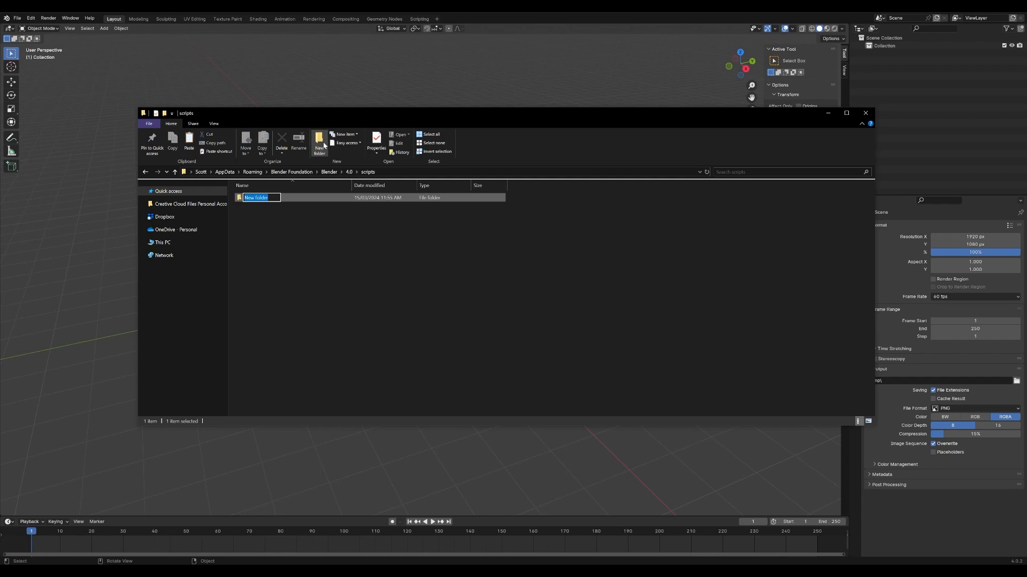
type("addon")
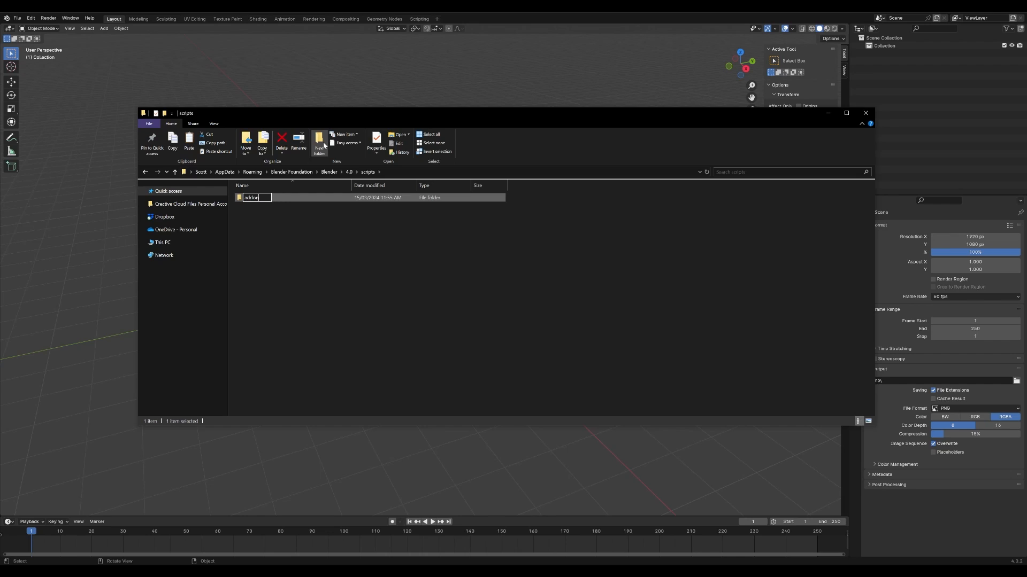
type("s")
key("Return")
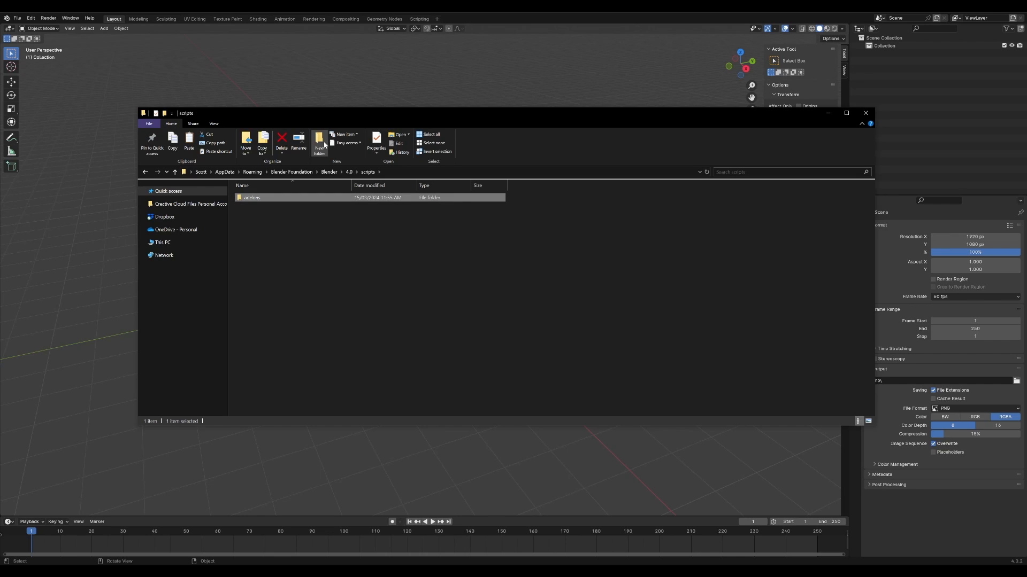
double_click(259, 199)
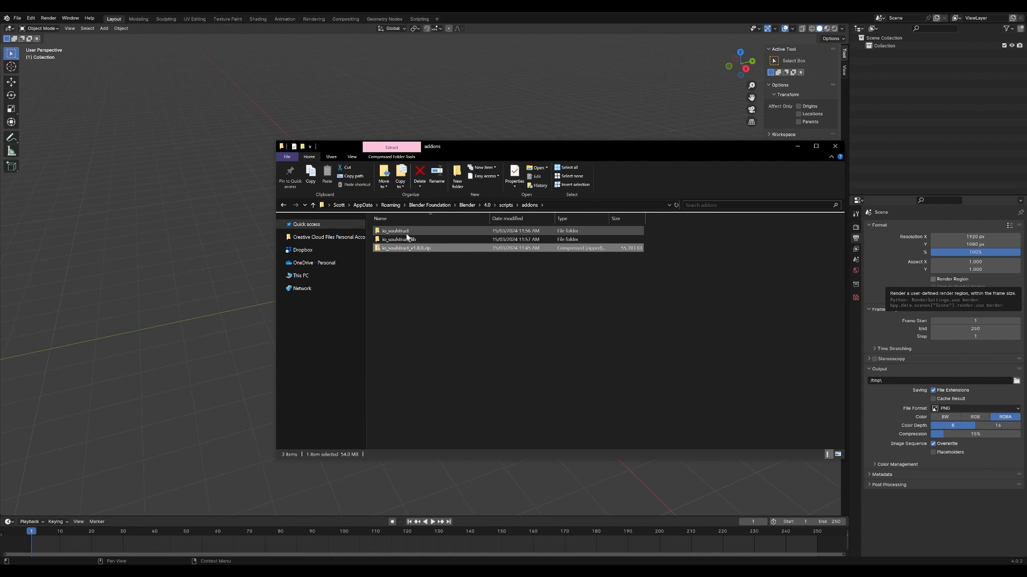
left_click(524, 309)
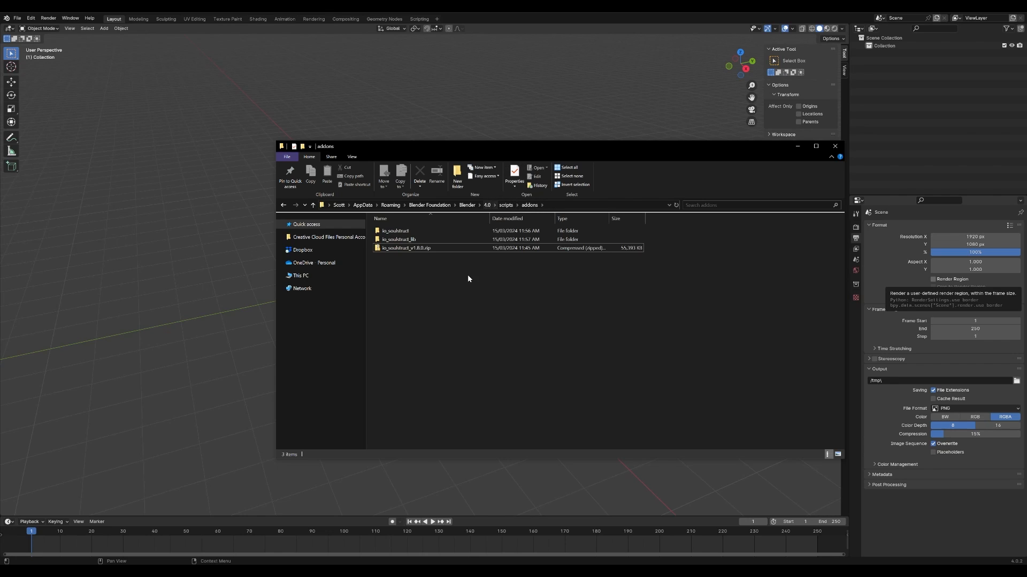
- Examine the contents of the extracted io_soulstruct and io_soulstruct_lib folders, including the bundled library subfolders, and return to the addons folder
double_click(396, 231)
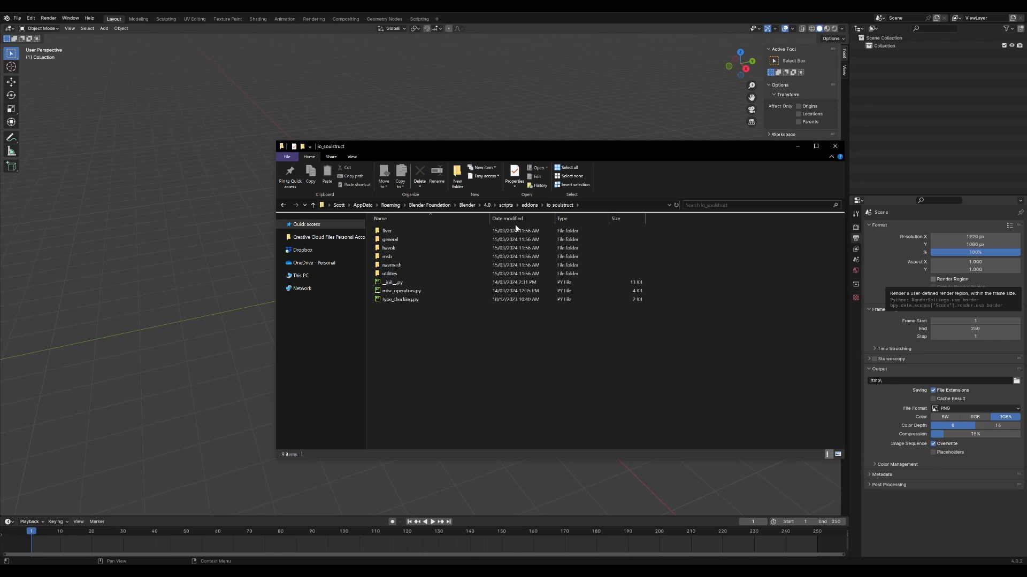
left_click(530, 206)
double_click(390, 239)
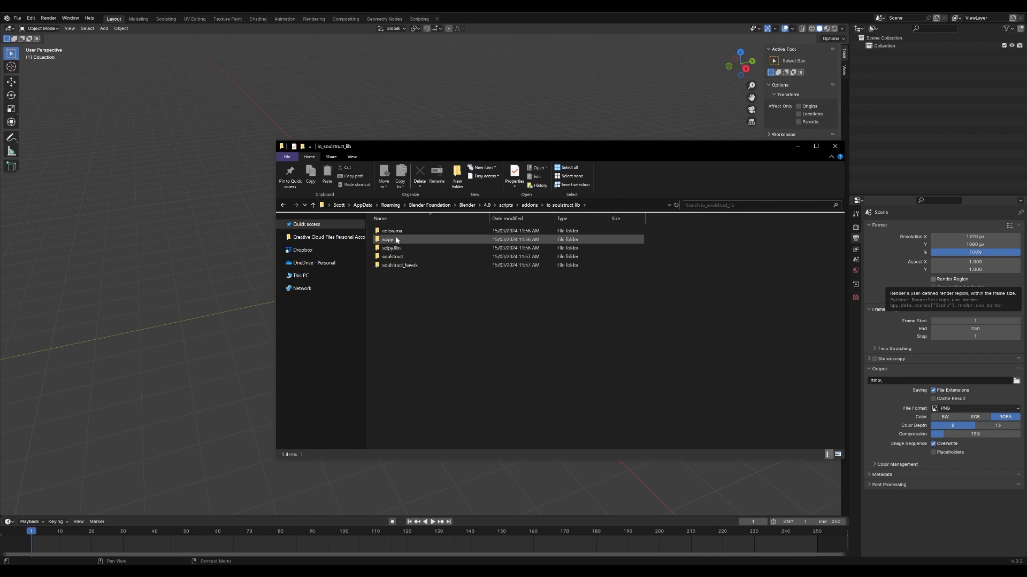
left_click_drag(409, 286, 405, 231)
left_click(446, 323)
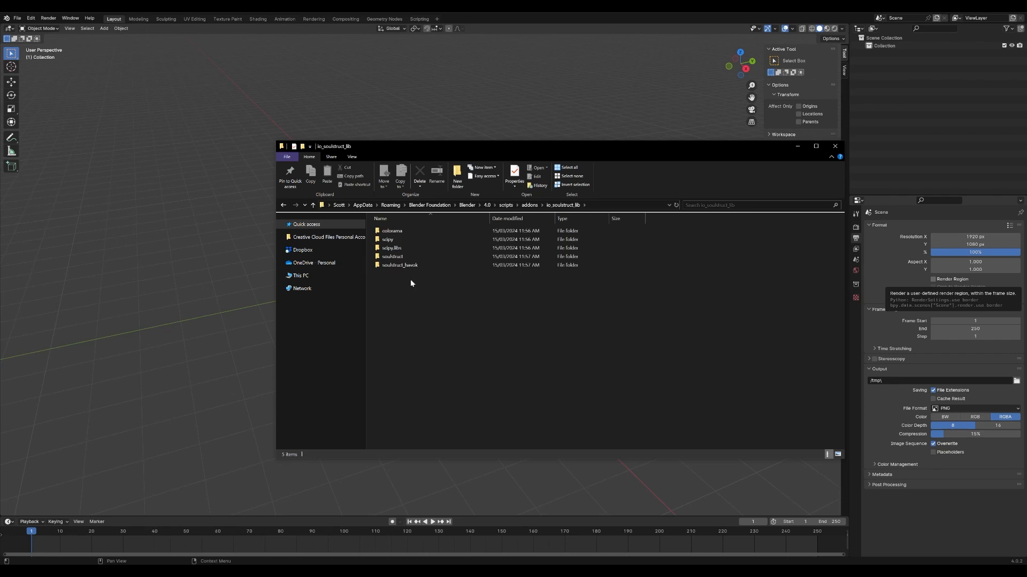
left_click(401, 257)
left_click(402, 265)
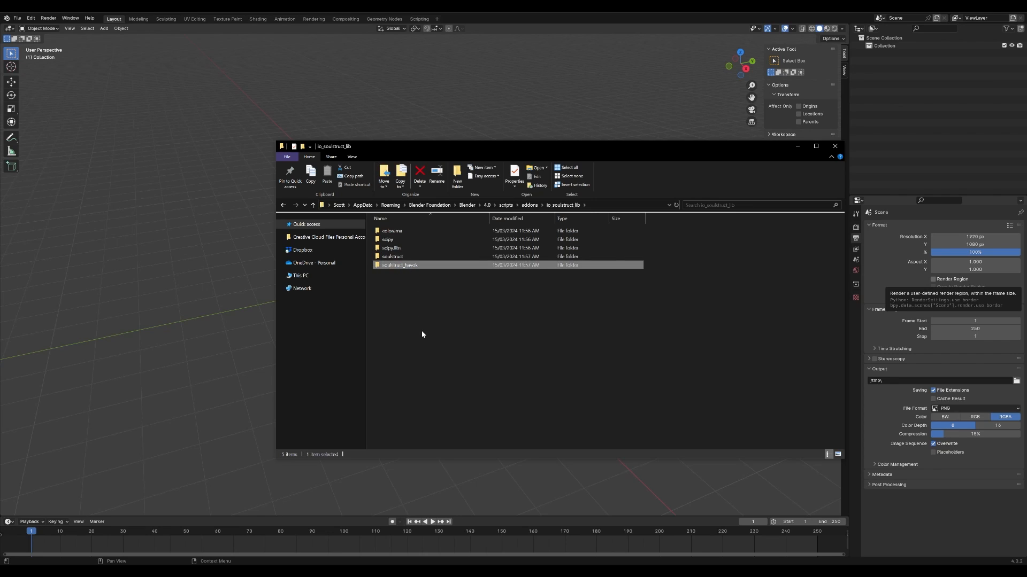
left_click(400, 233)
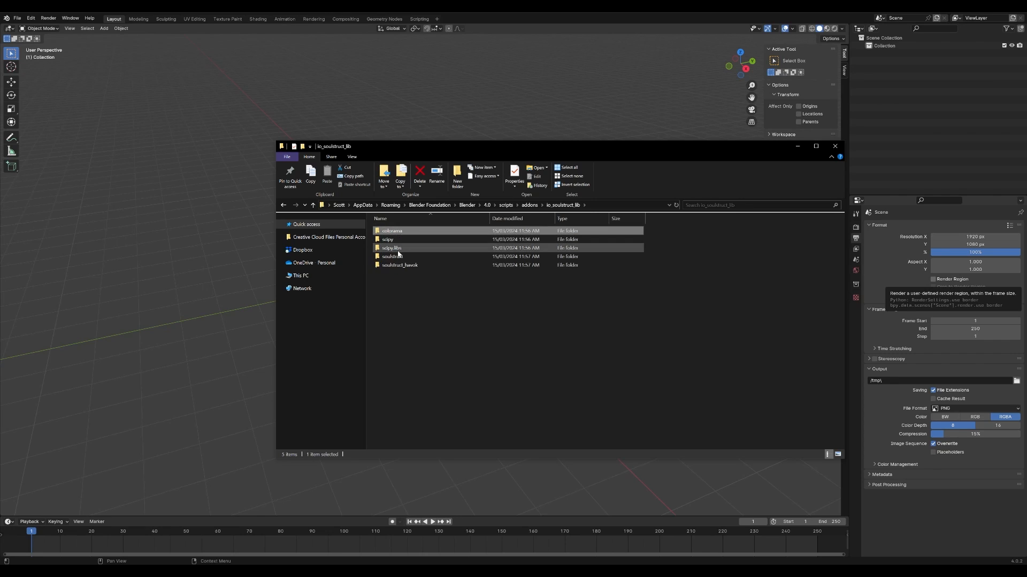
left_click(398, 248, "shift")
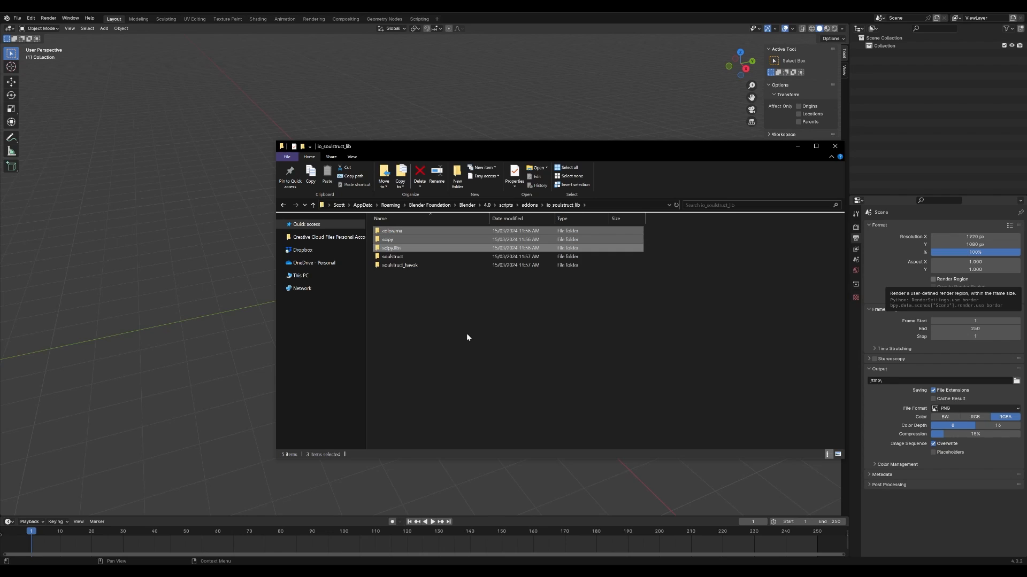
key("alt+Left")
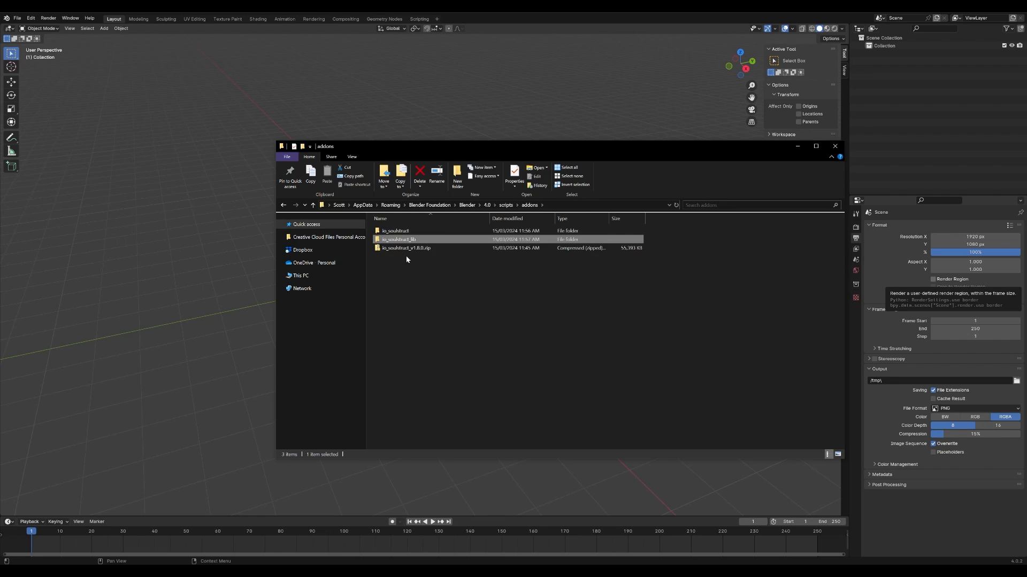
- Switch to Blender, search the add-on preferences for "Soulstru", expand the Import-Export: Soulstruct entry and enable it
key("alt+Tab")
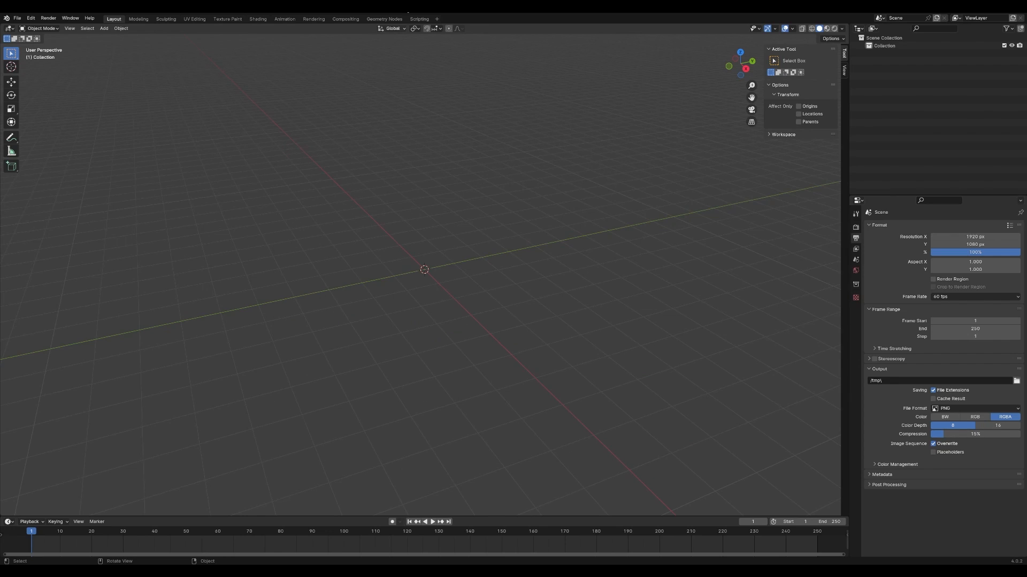
left_click(31, 18)
left_click(49, 126)
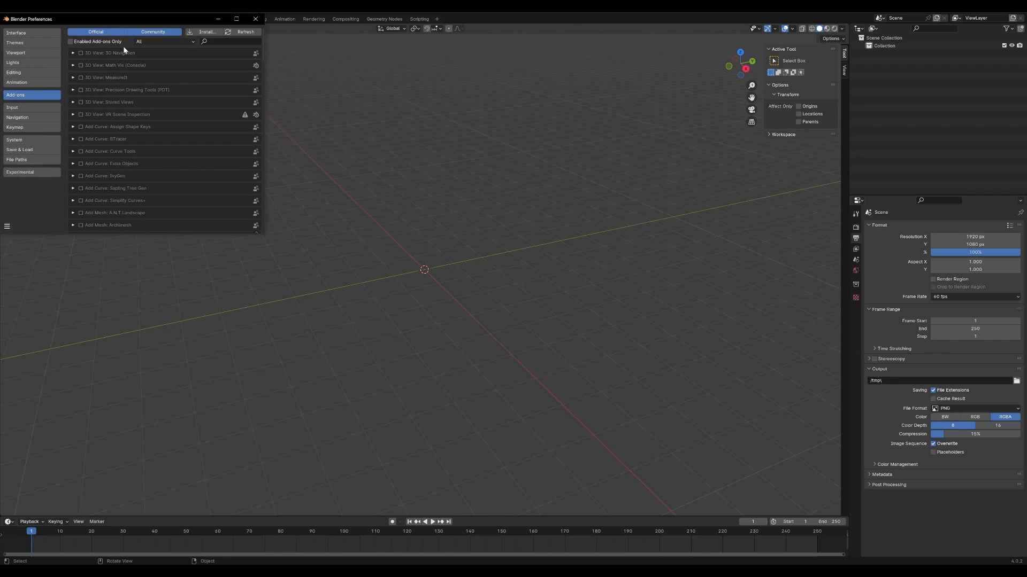
left_click(250, 40)
type("Soulstru")
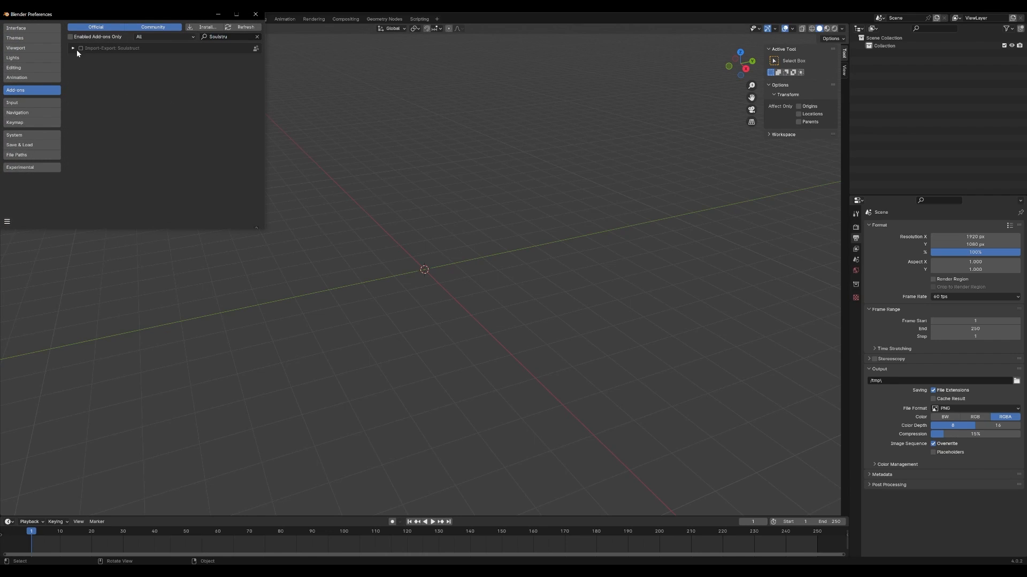
left_click(73, 48)
left_click(80, 48)
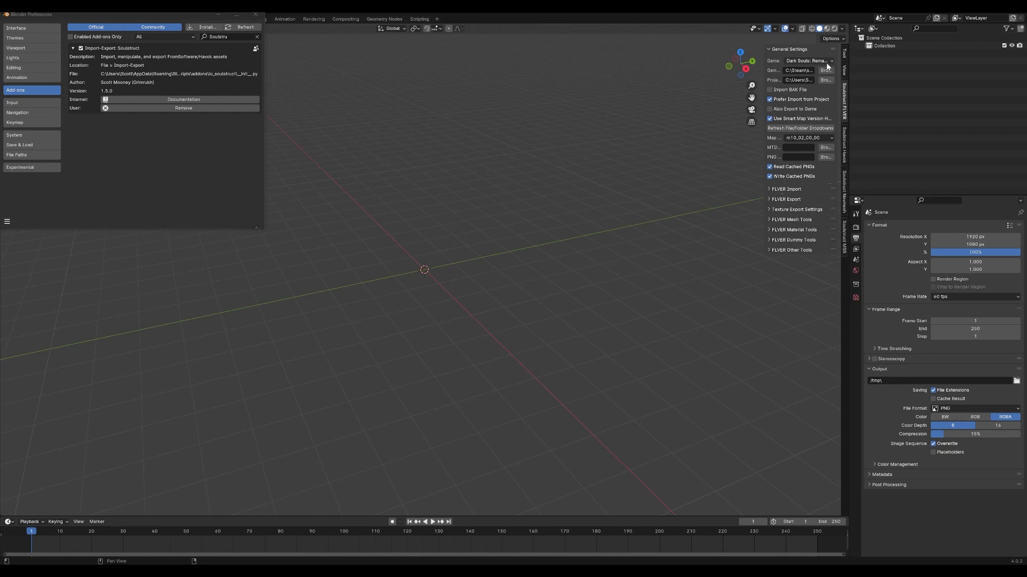
- Look over the Soulstruct Havok, Navmesh and MSB tool groups in the viewport sidebar
left_click(845, 149)
left_click(844, 189)
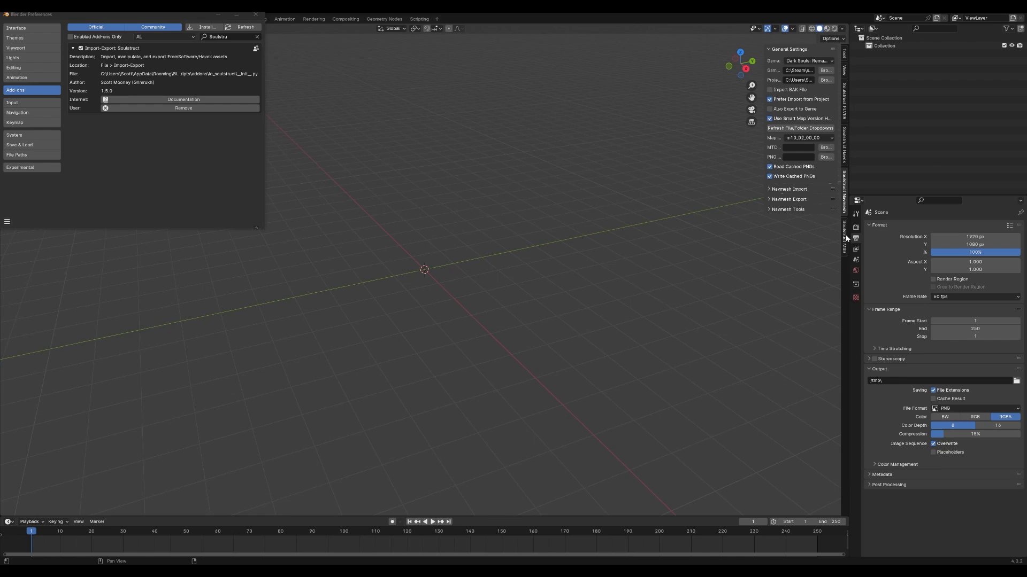
left_click(844, 220)
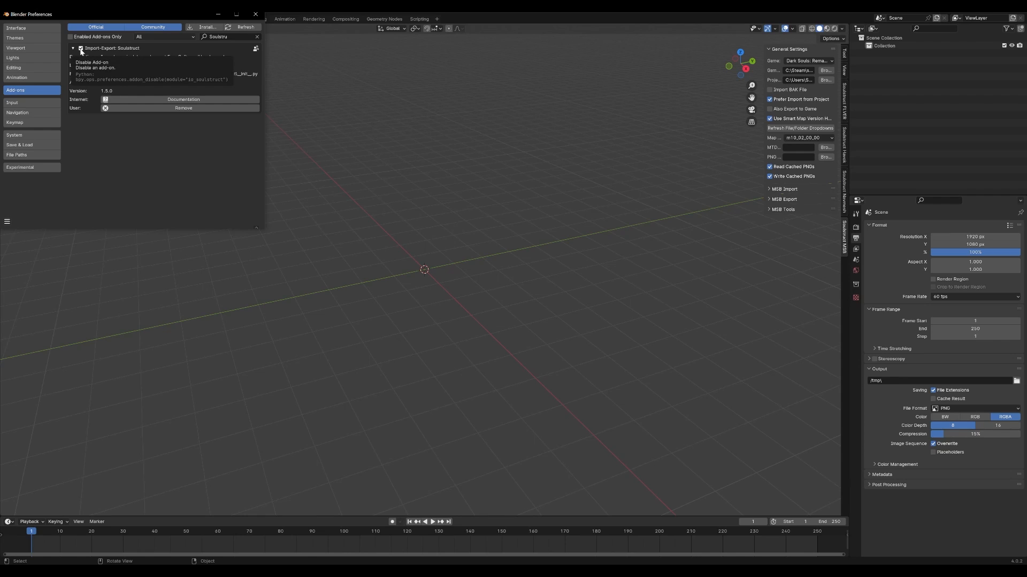
- Close the preferences window and save the current setup as Blender's default startup file
left_click(257, 16)
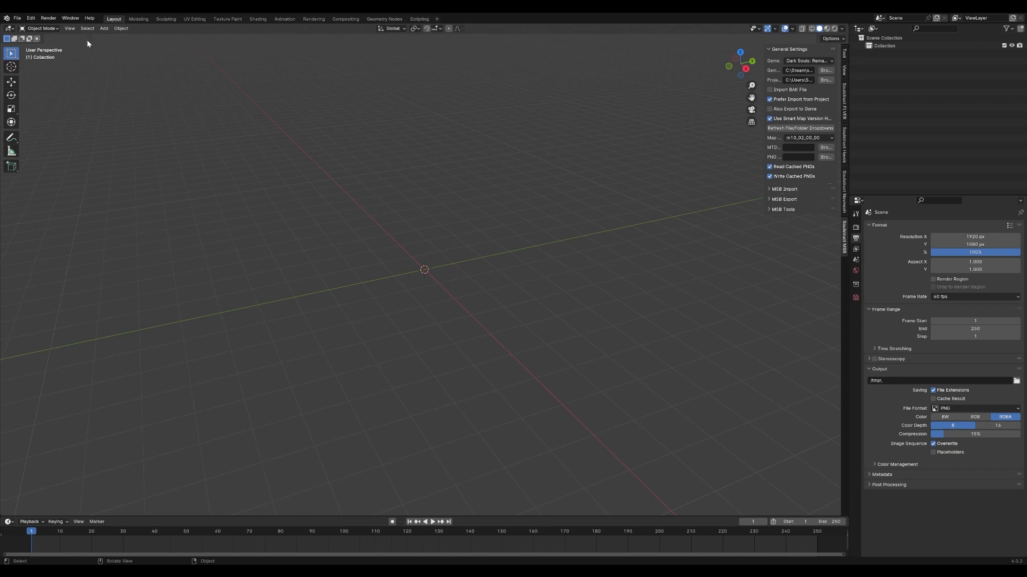
left_click(21, 19)
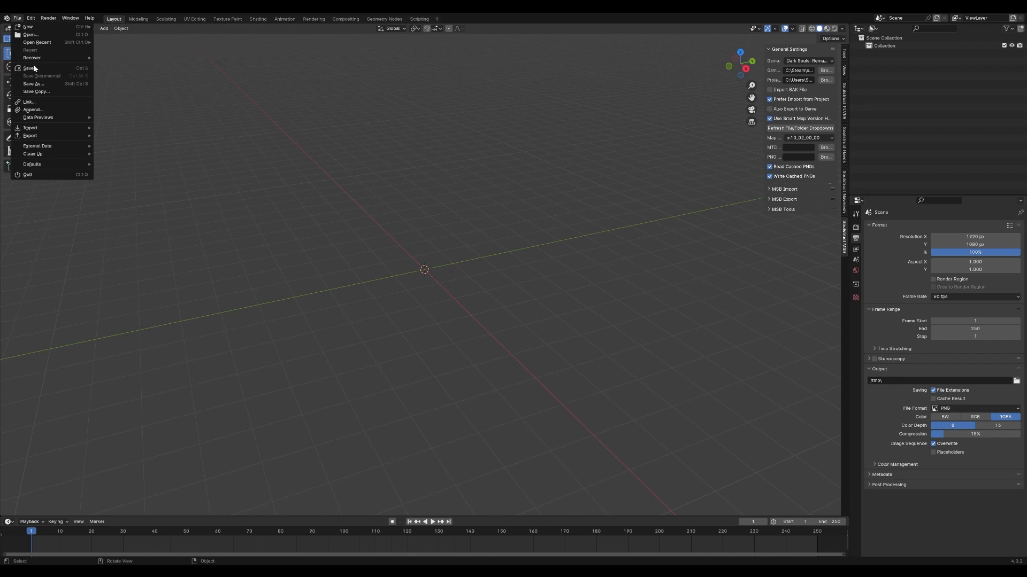
mouse_move(51, 165)
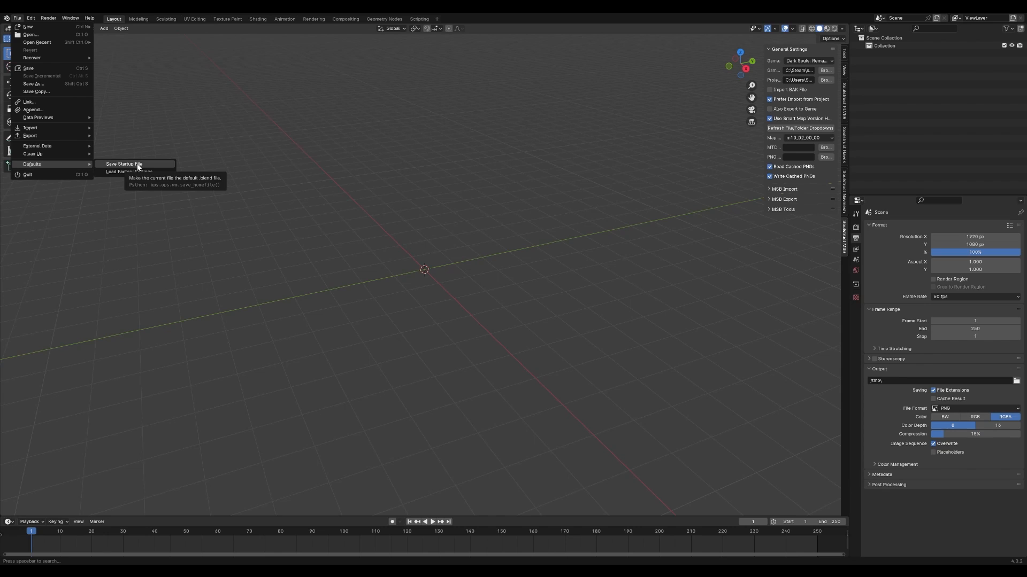
left_click(138, 165)
- Review the sections offered by the Soulstruct FLVER, Havok, Navmesh and MSB sidebar groups
left_click(844, 145)
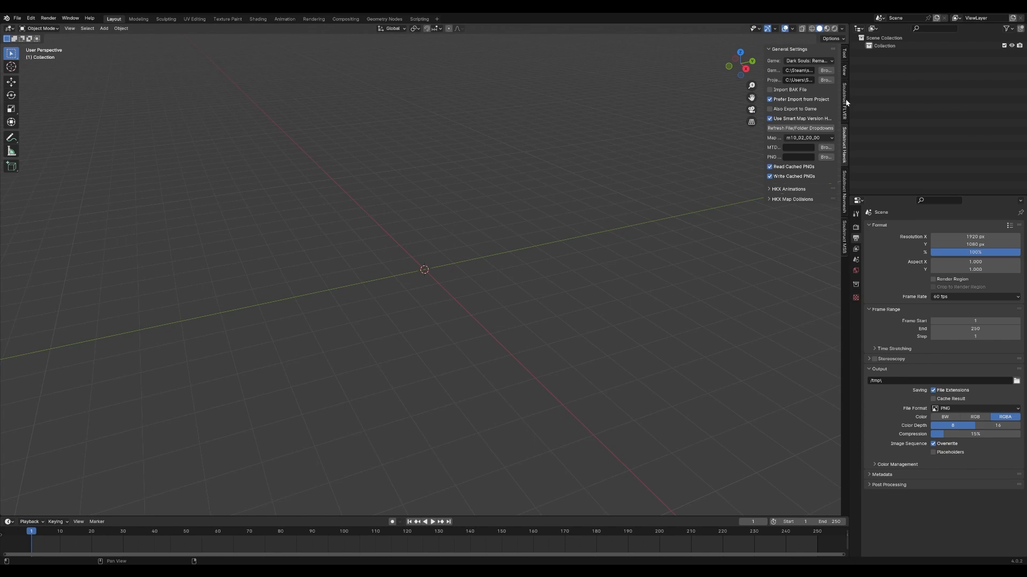
left_click(844, 107)
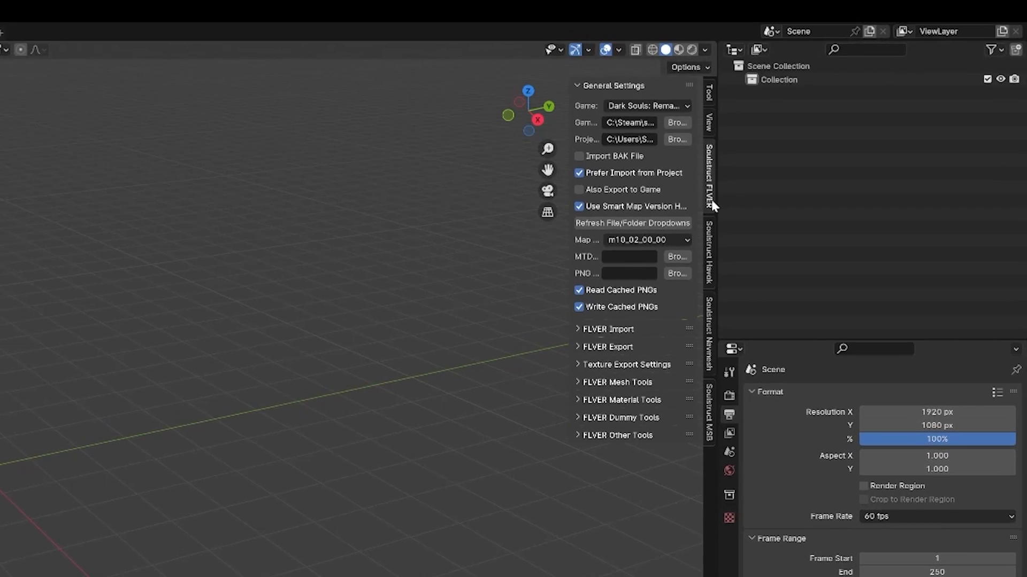
left_click(844, 147)
left_click(662, 377)
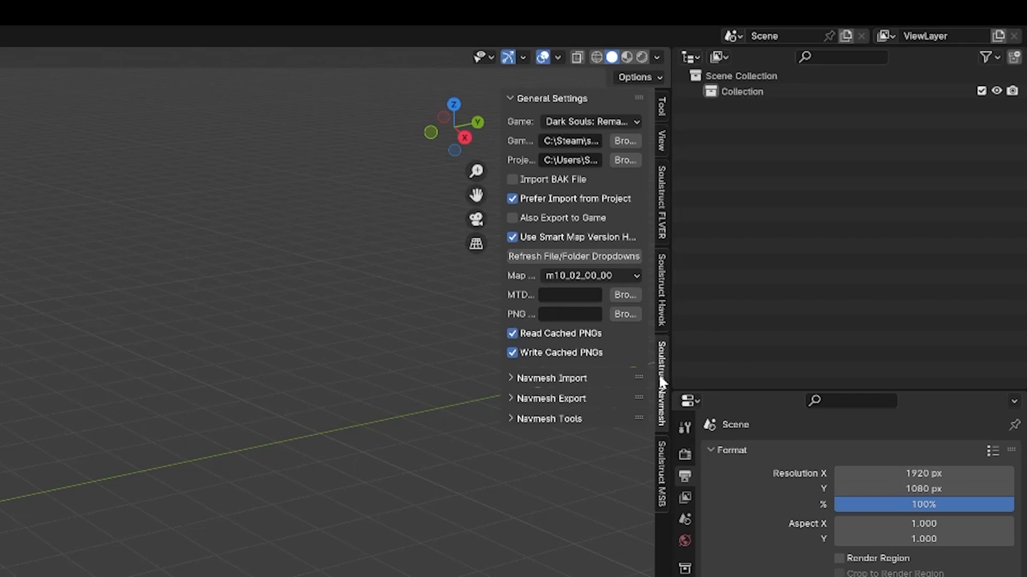
left_click(660, 468)
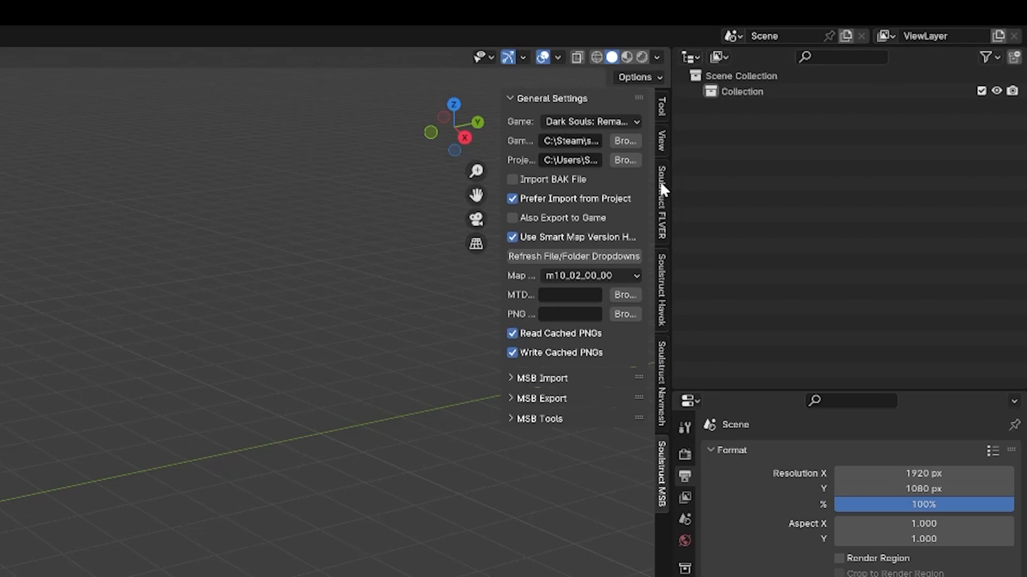
- Collapse General Settings in the Soulstruct MSB group, and collapse and re-expand it in the Soulstruct FLVER group
left_click(525, 98)
left_click(526, 98)
left_click(525, 98)
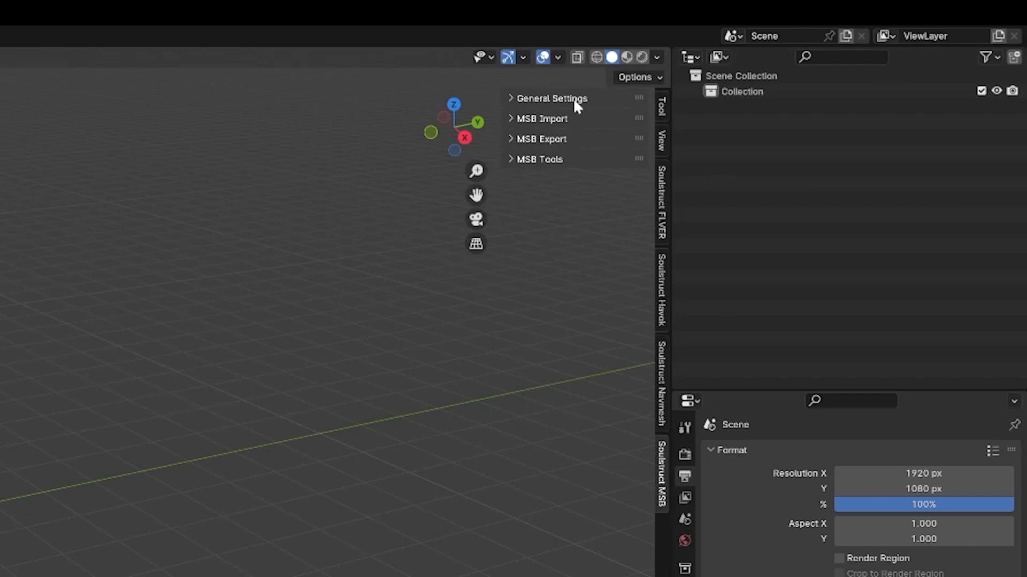
left_click(664, 192)
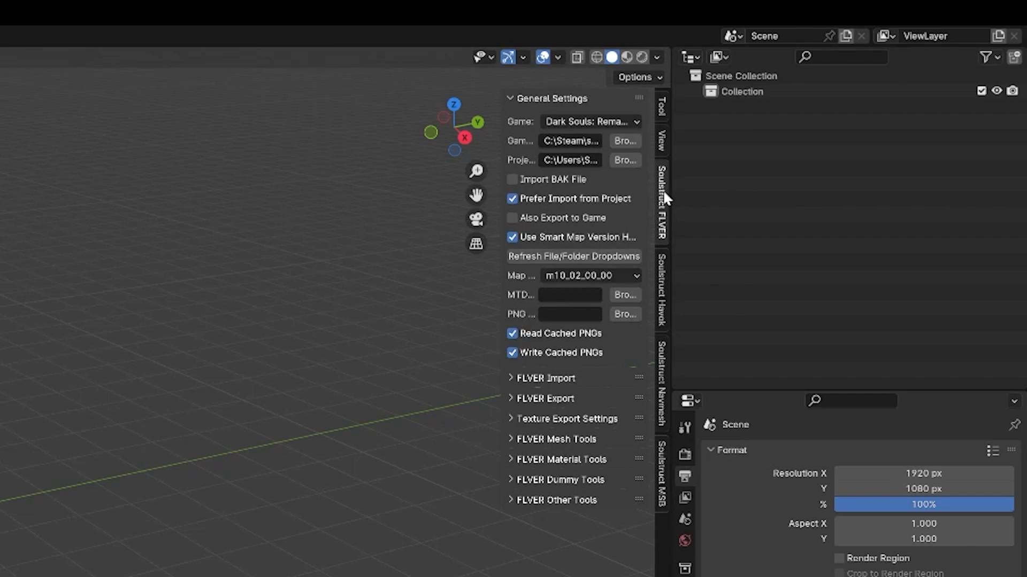
left_click(593, 102)
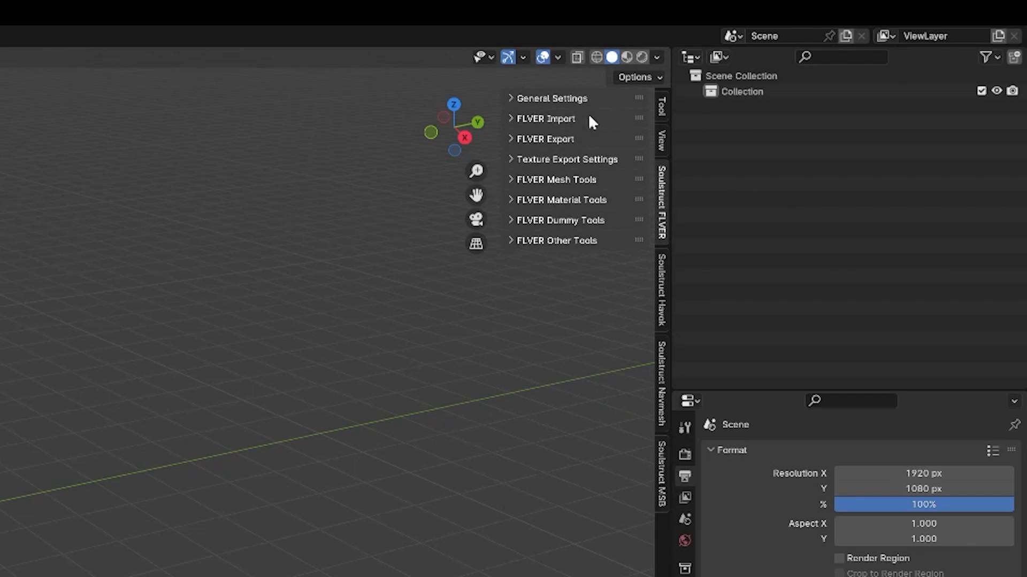
left_click(547, 100)
- Compare General Settings in Soulstruct Havok and Navmesh, re-expand it in Soulstruct MSB, and return to Soulstruct FLVER
left_click(662, 284)
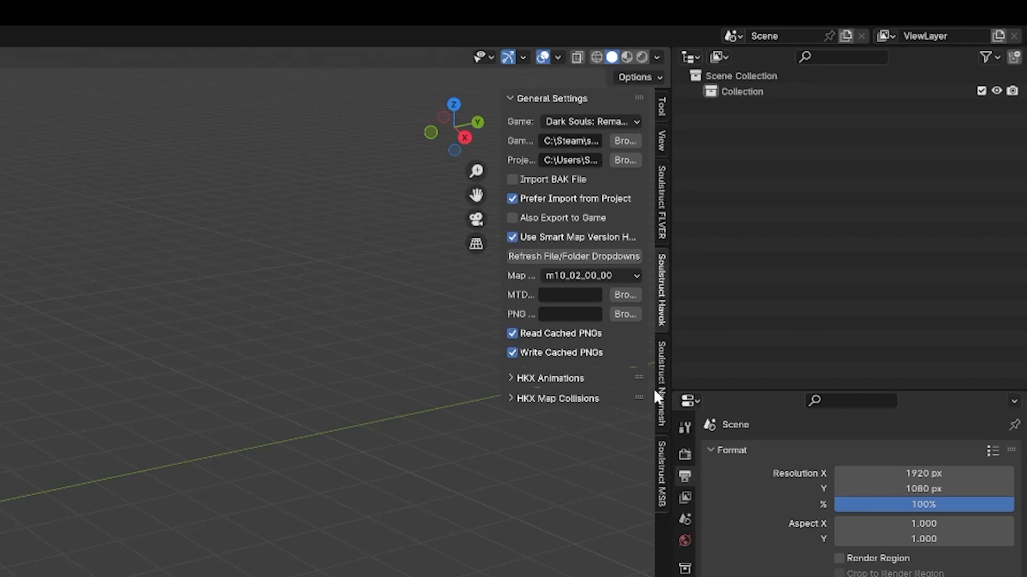
left_click(663, 369)
left_click(660, 454)
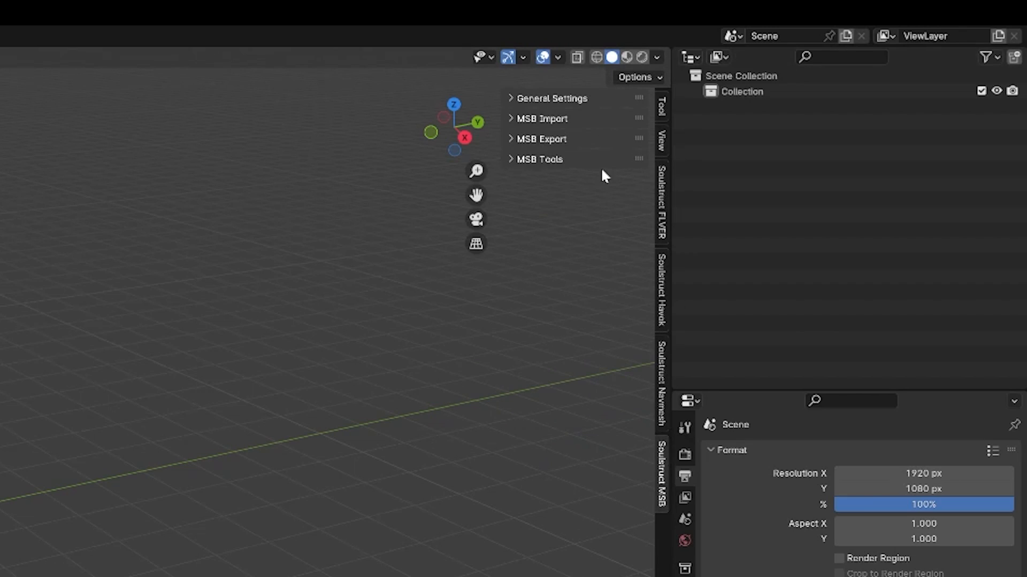
left_click(562, 98)
left_click(659, 374)
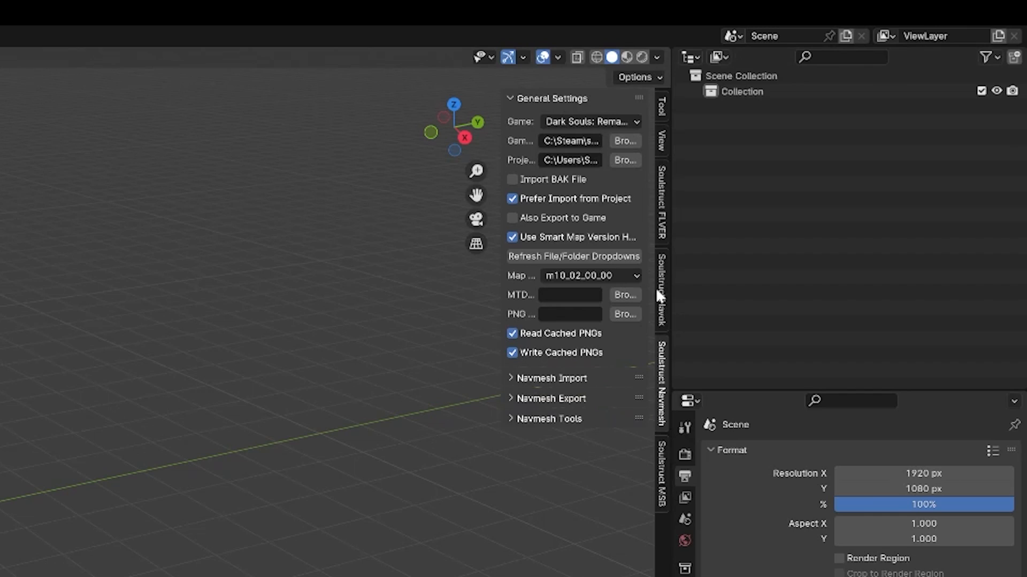
left_click(657, 287)
left_click(663, 210)
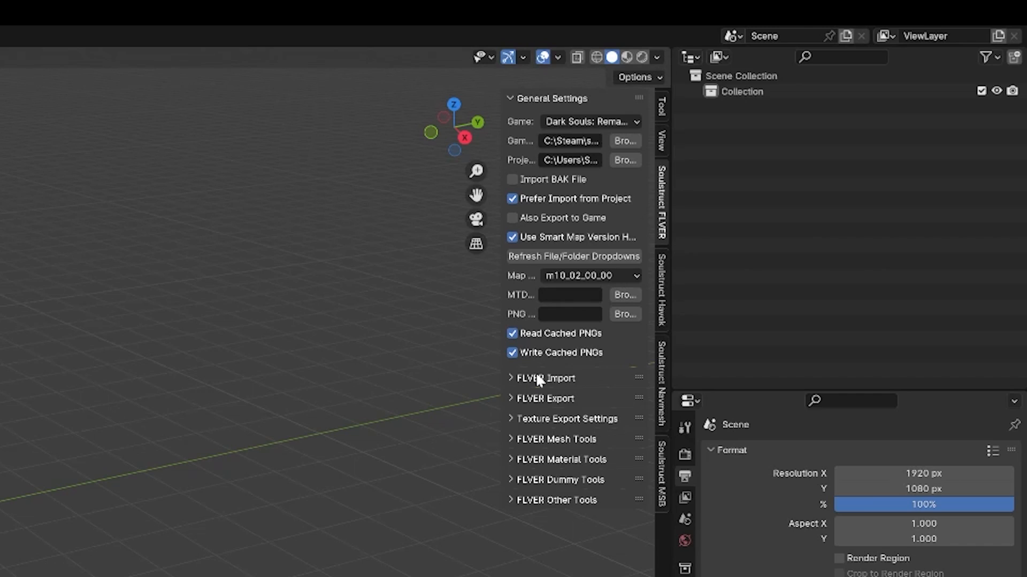
- Examine the HKX Animations and HKX Map Collisions tools in the Soulstruct Havok group, leaving only HKX Map Collisions expanded
left_click(653, 280)
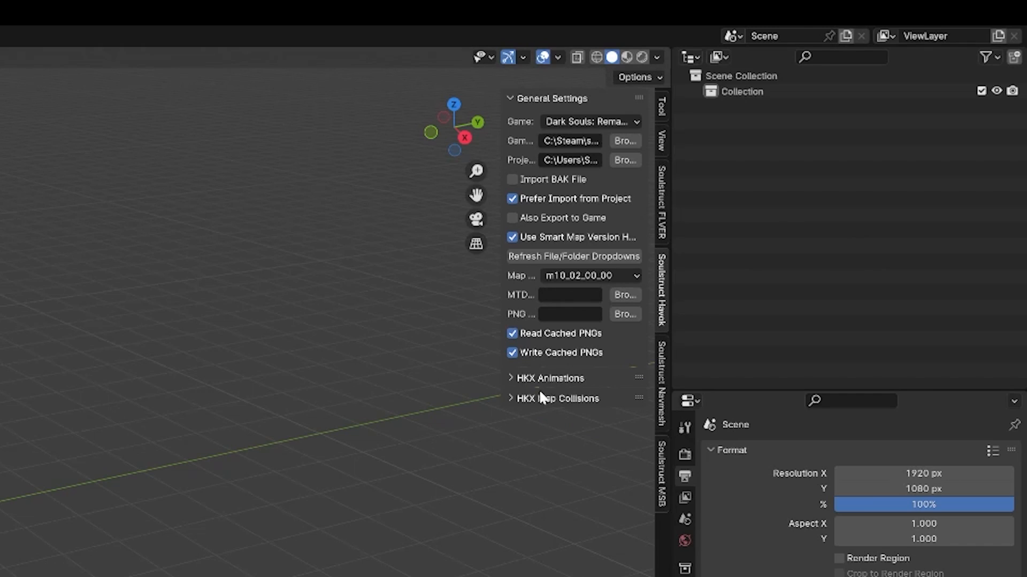
left_click(554, 378)
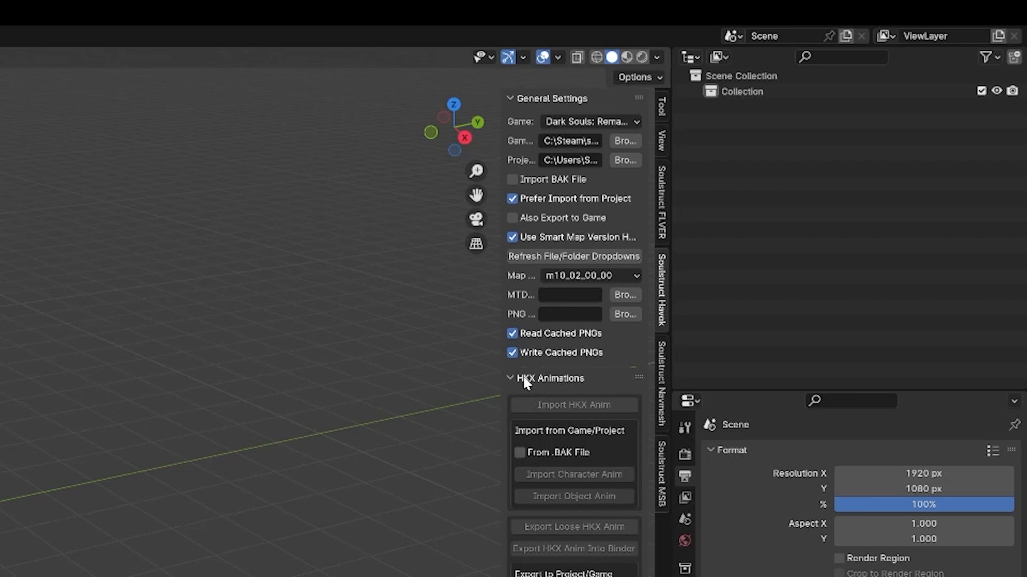
left_click(554, 378)
left_click(553, 399)
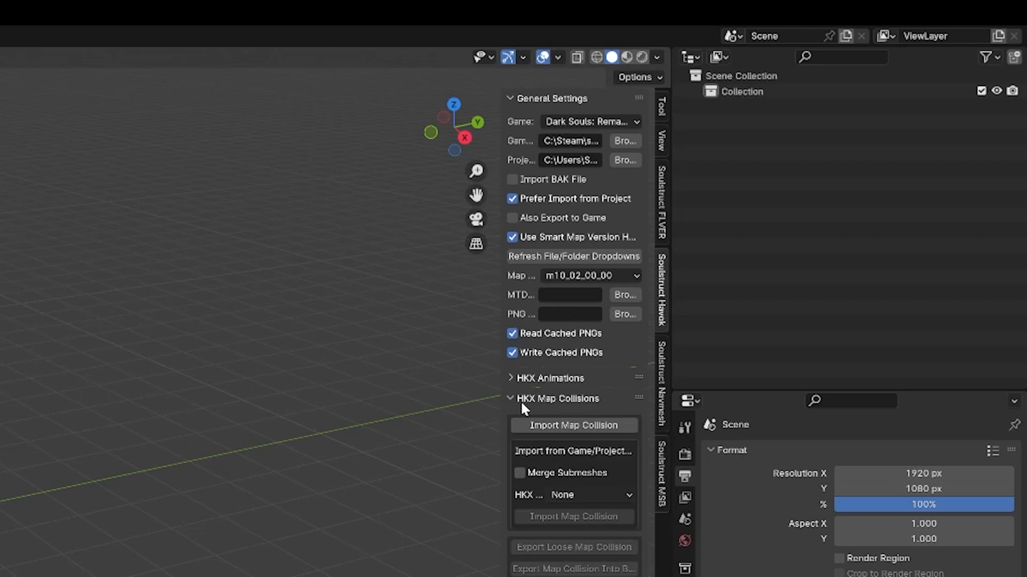
- Examine the Navmesh Import options and the Soulstruct MSB sections, and return to the Soulstruct FLVER group
left_click(663, 372)
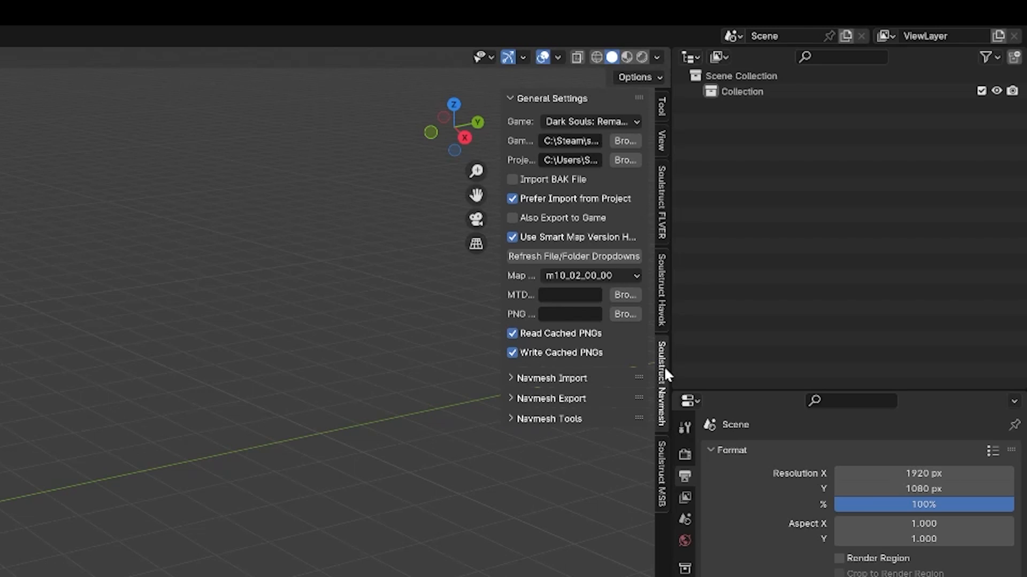
left_click(553, 378)
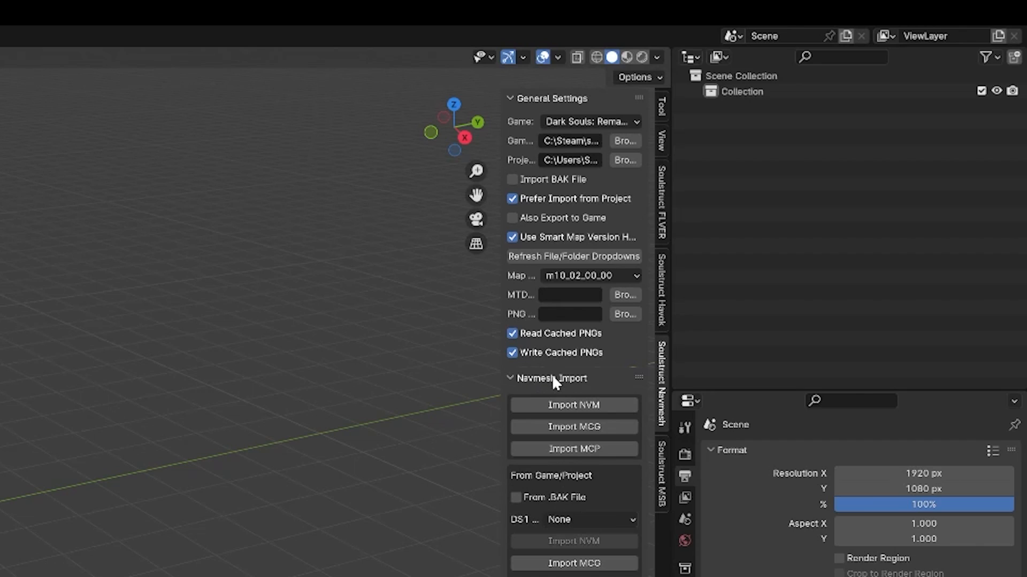
left_click(553, 378)
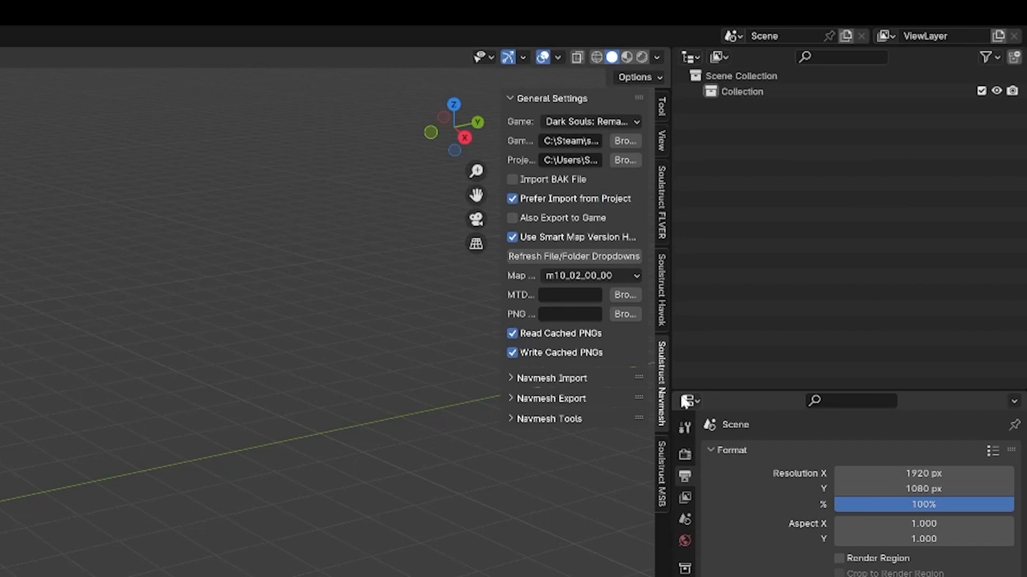
left_click(661, 473)
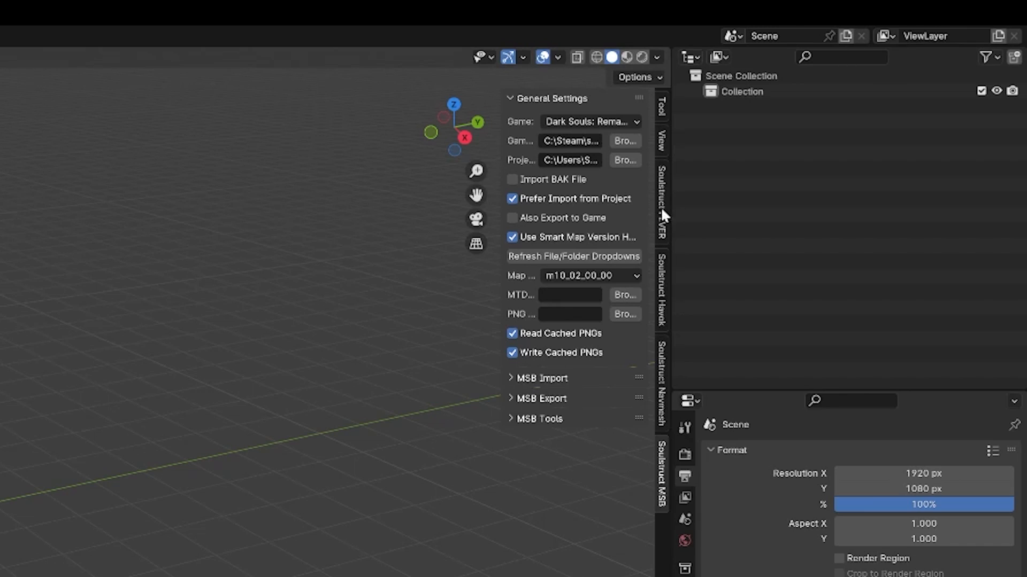
left_click(661, 185)
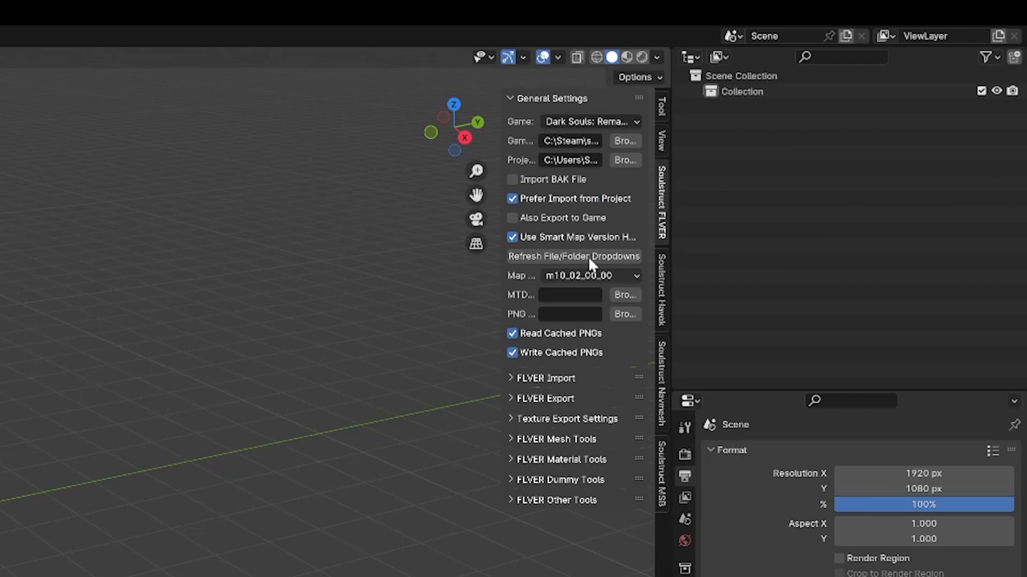
- Select Dark Souls: Remastered as the game in General Settings
left_click(580, 122)
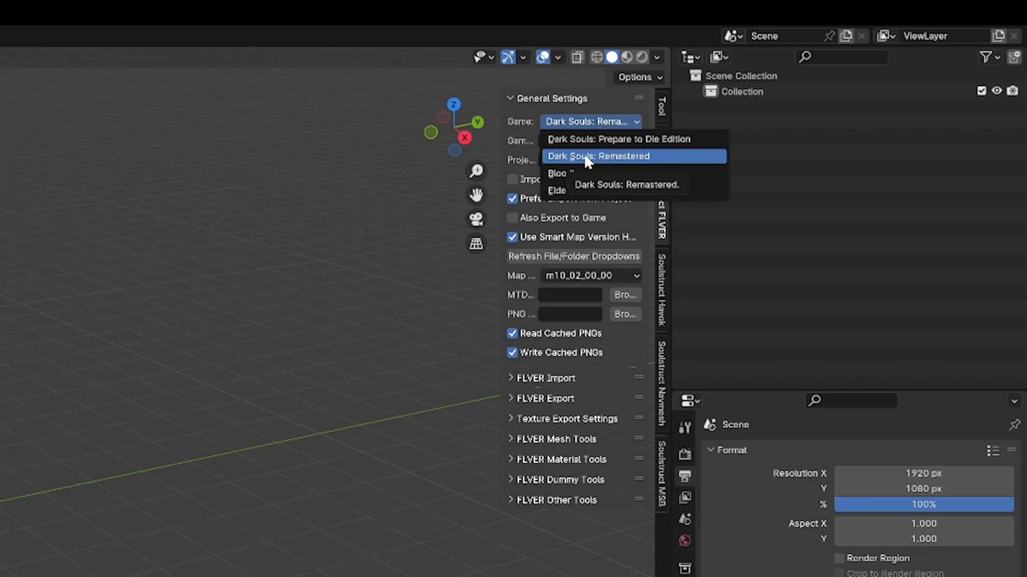
left_click(618, 162)
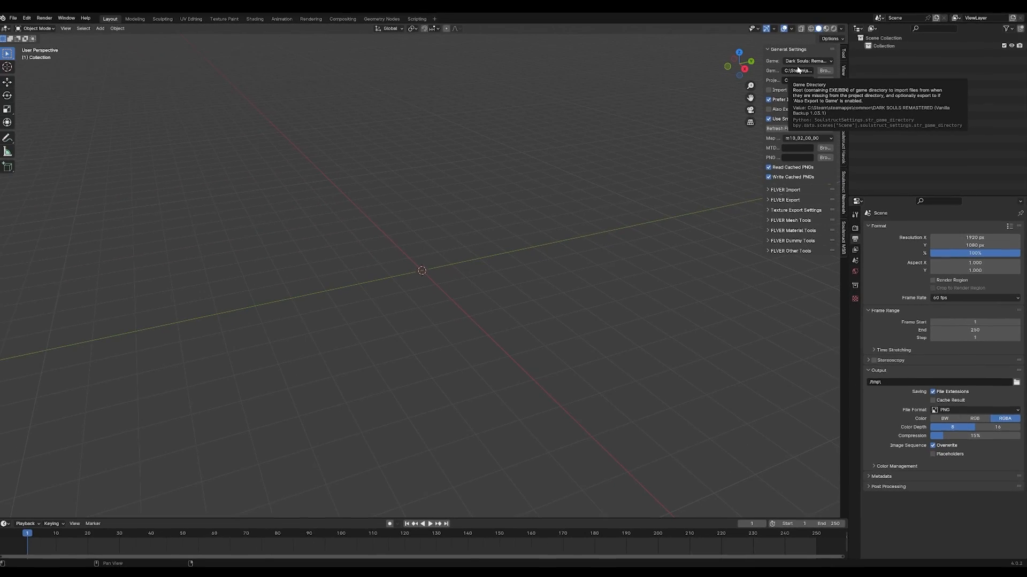
- Set the game directory to the DARK SOULS REMASTERED (Workbench) folder and the project directory to the Test Blender DSR Proj folder
left_click(826, 70)
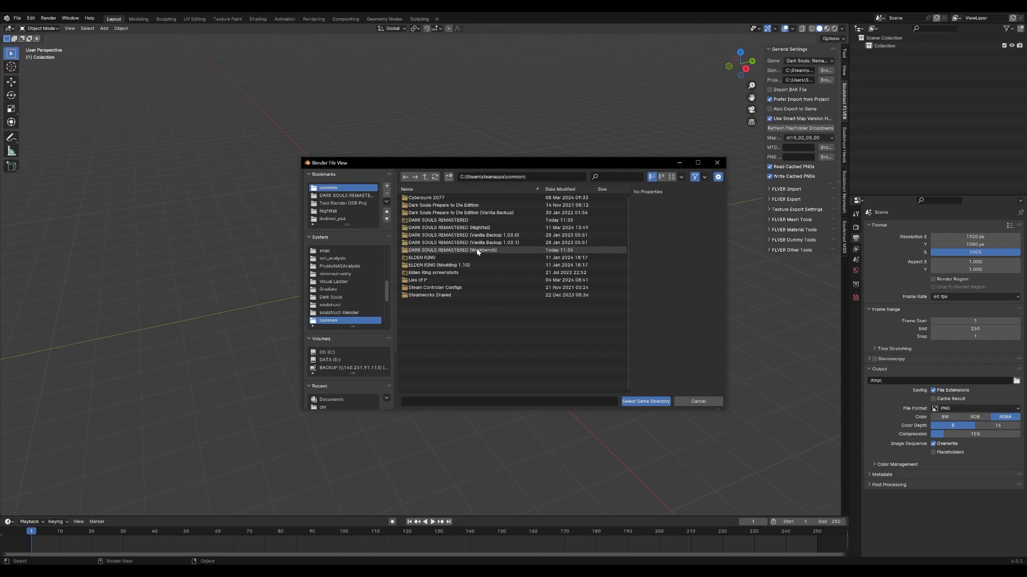
left_click(478, 250)
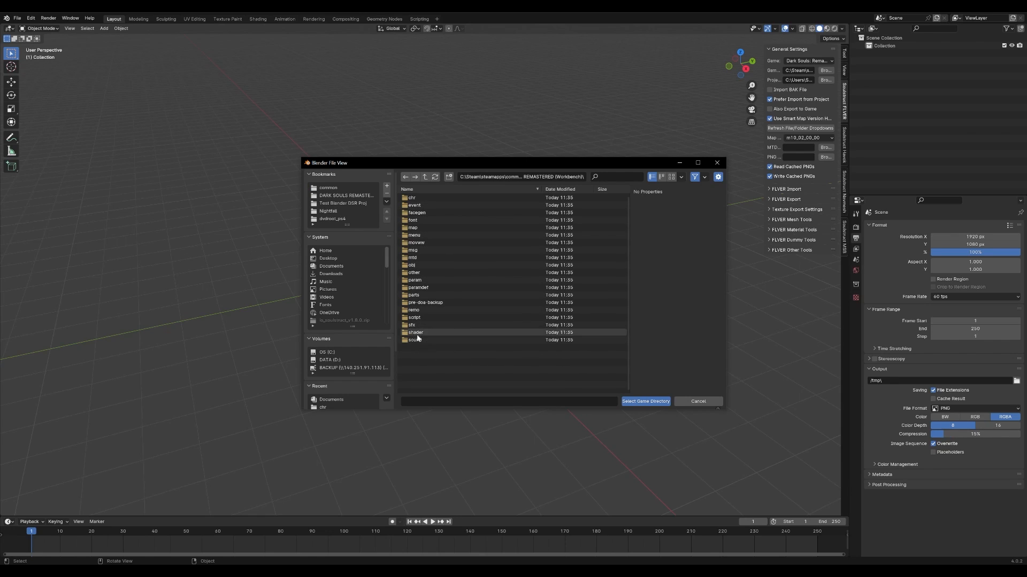
left_click(632, 400)
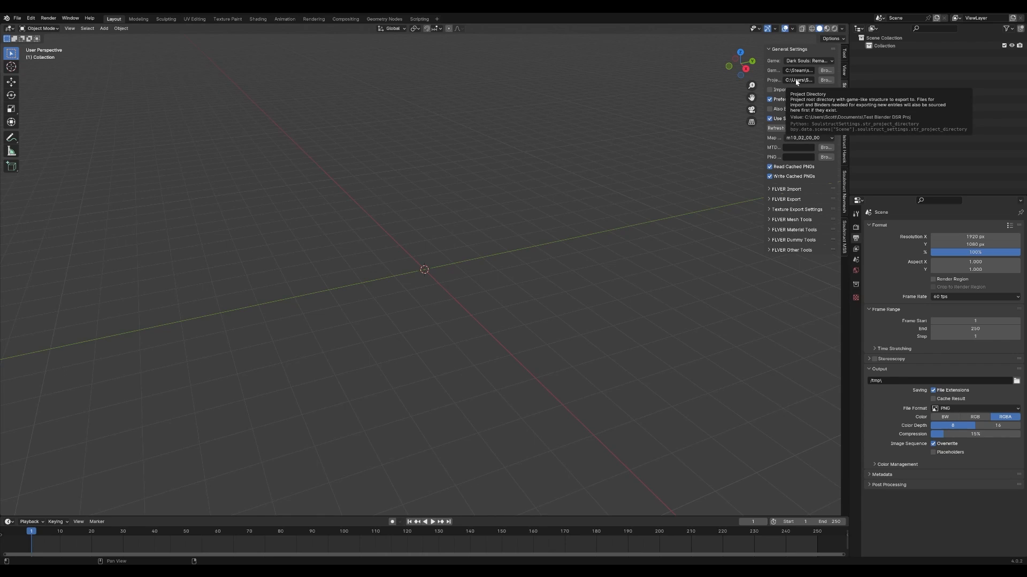
left_click(825, 80)
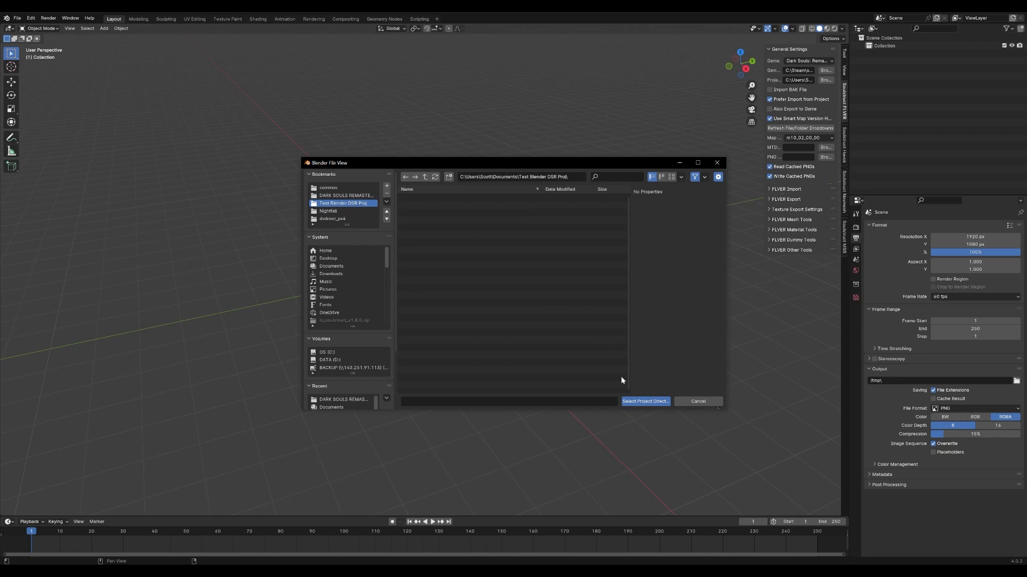
left_click(655, 402)
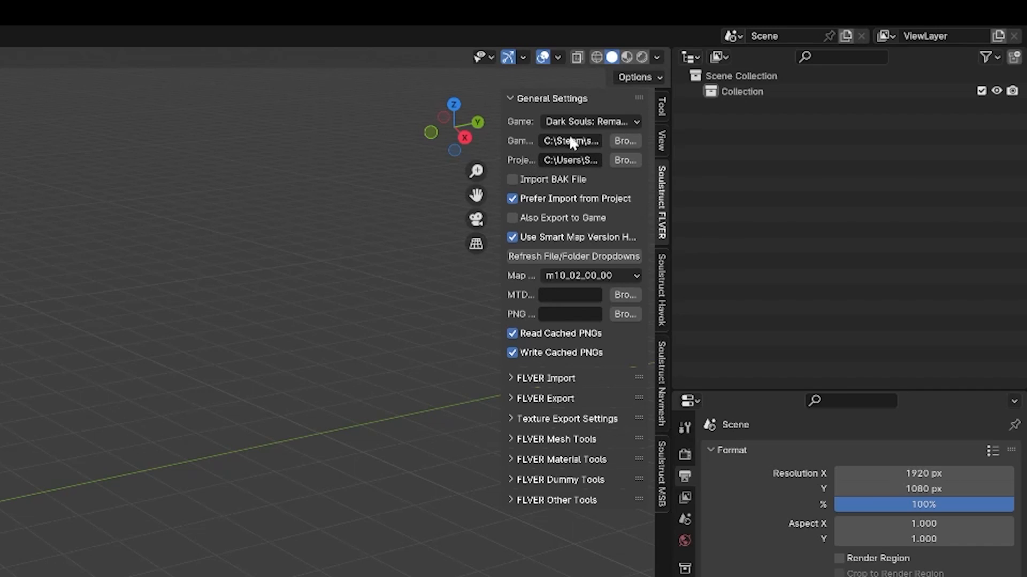
- Review the supported games in General Settings, keeping Dark Souls: Remastered selected
left_click(592, 122)
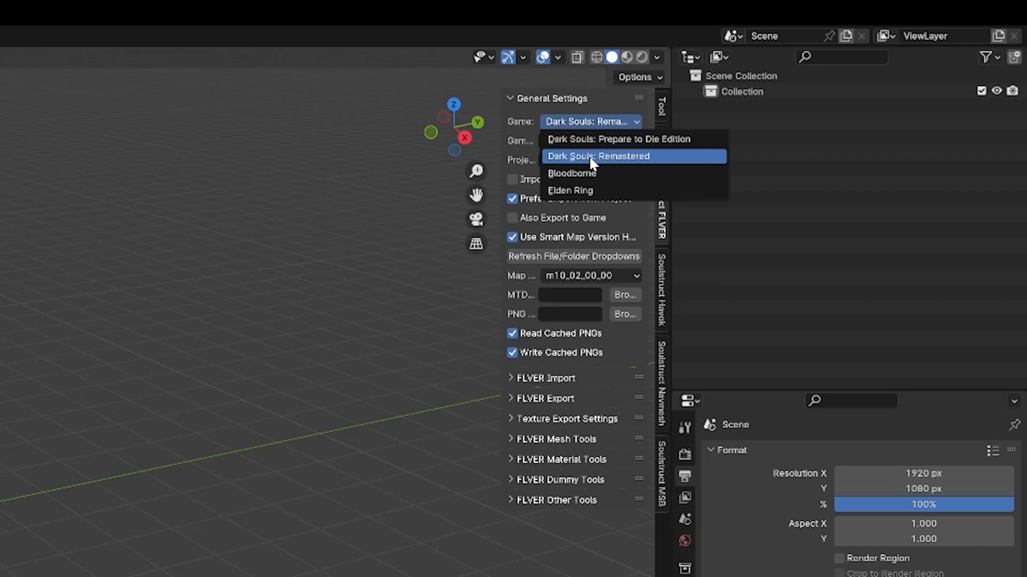
left_click(591, 159)
left_click(600, 118)
left_click(608, 158)
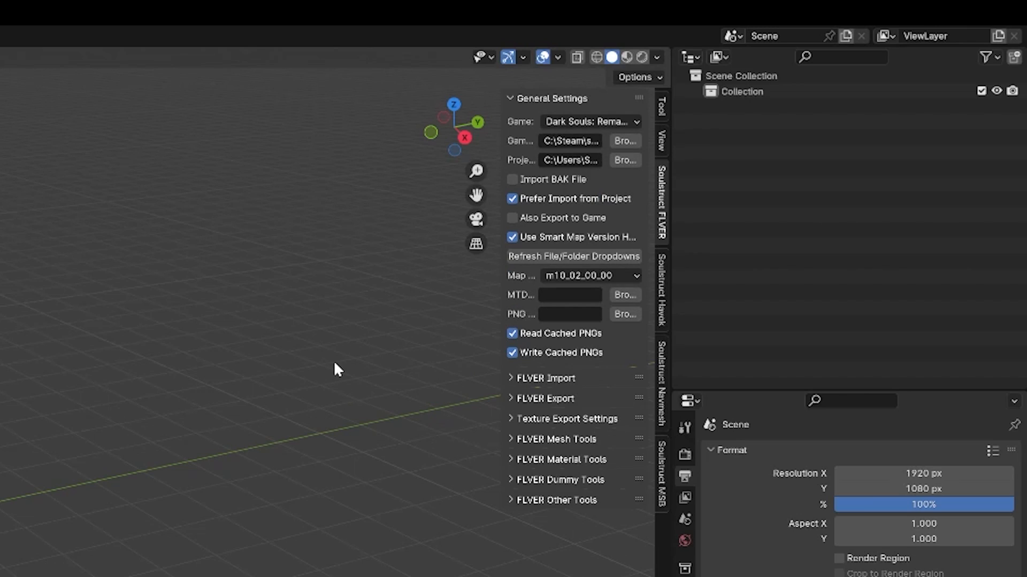
- Switch Import BAK File on and back off, and expand the FLVER Import section
left_click(550, 179)
left_click(554, 177)
left_click(545, 378)
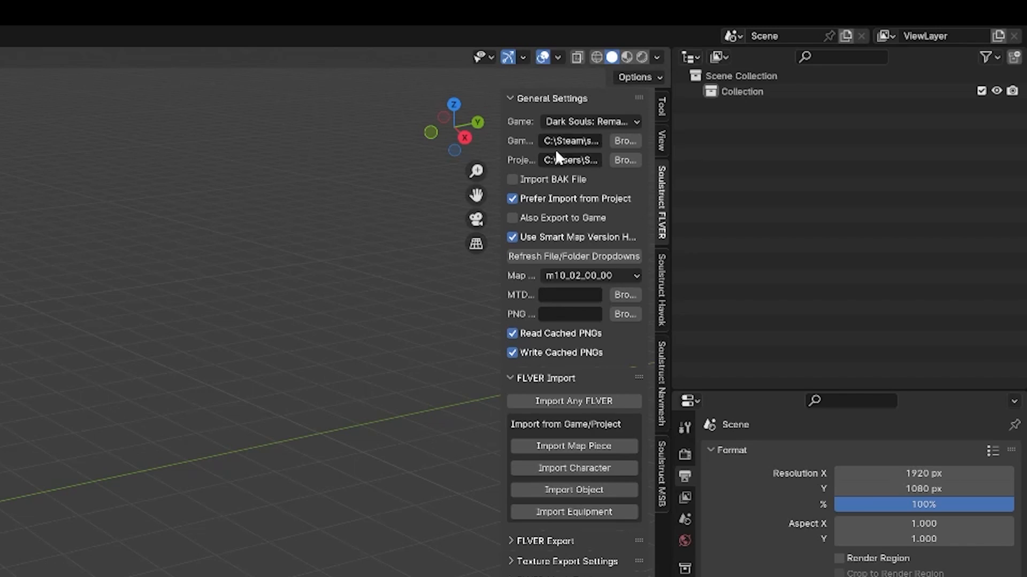
- Disable Prefer Import from Project, and toggle Also Export to Game on and off, leaving it disabled
left_click(561, 218)
left_click(573, 218)
left_click(566, 200)
left_click(564, 219)
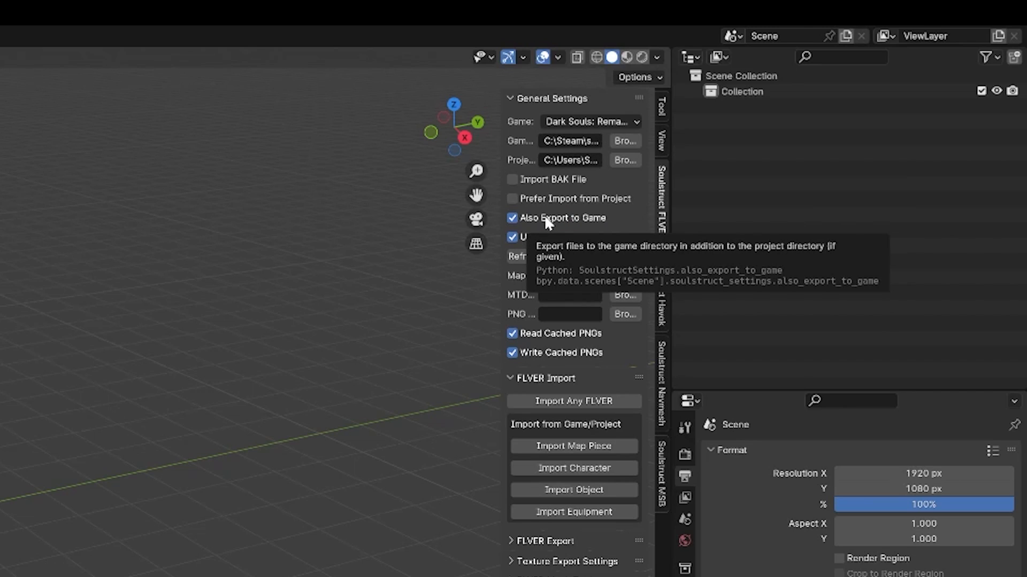
left_click(570, 160)
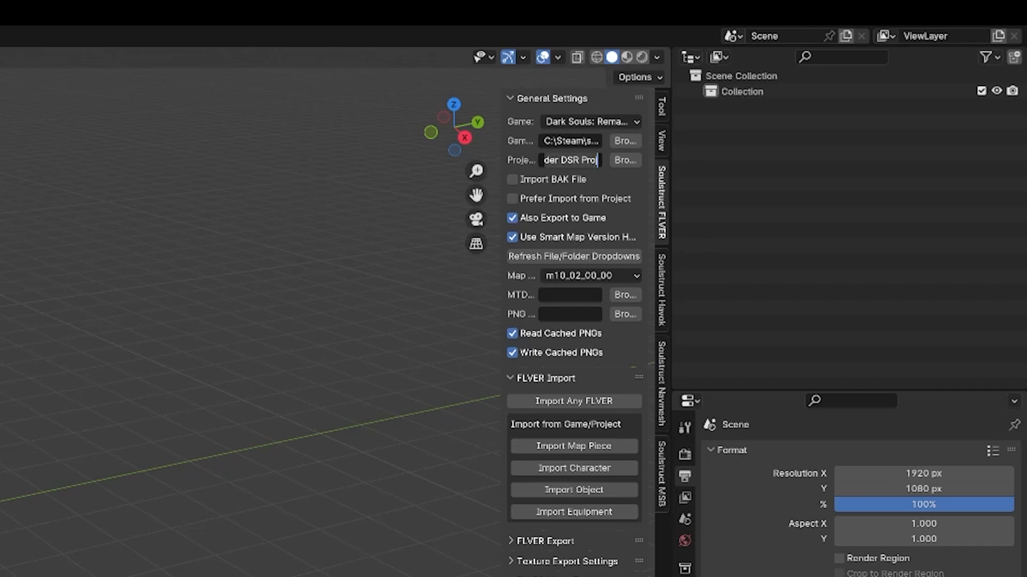
left_click(501, 224)
left_click(543, 220)
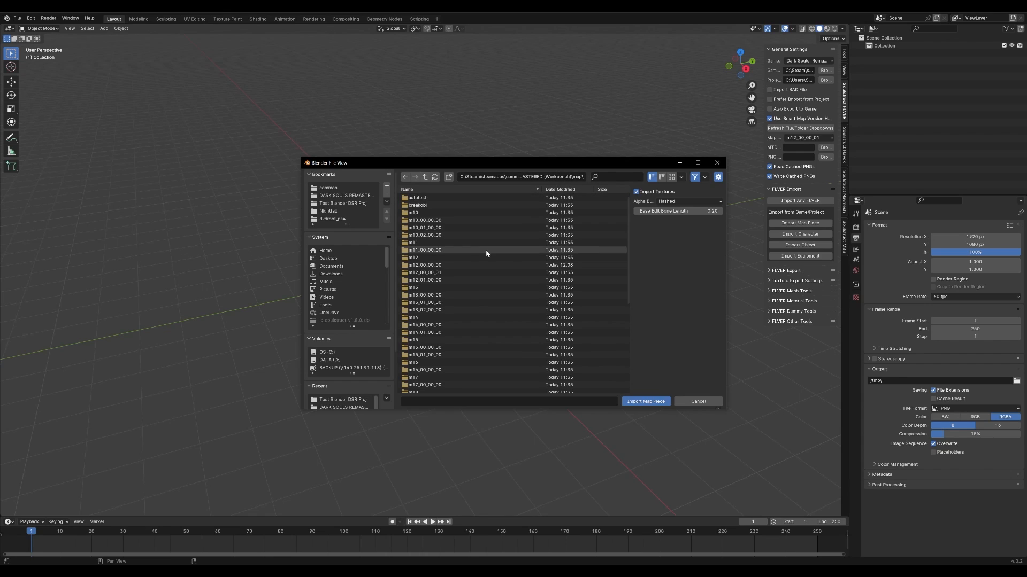
- Examine the FLVER files in the m12_00_00_00 folder of the map piece import browser and return to the parent map folder
left_click(437, 271)
scroll(465, 266, "down", 2)
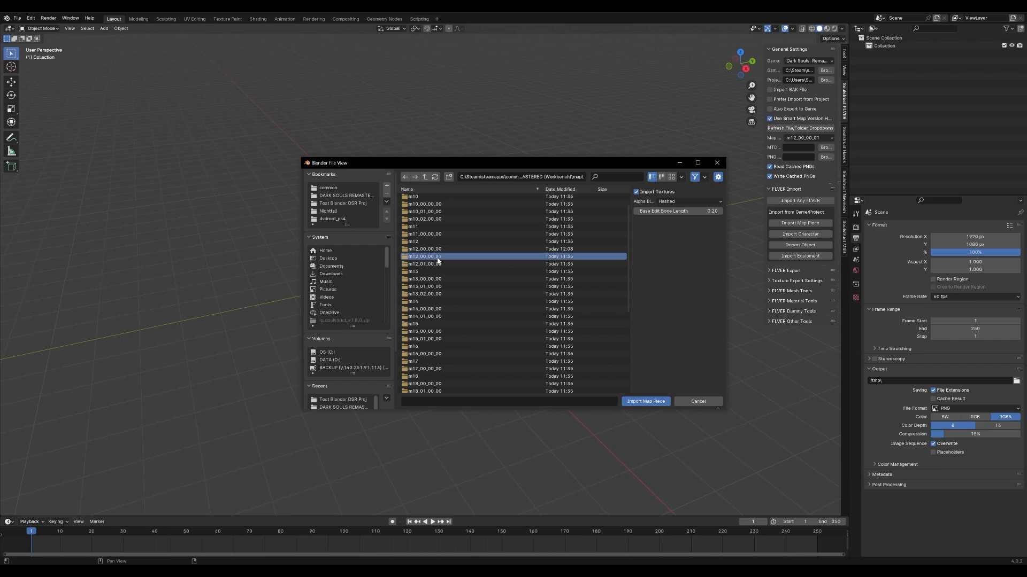
scroll(438, 266, "up", 2)
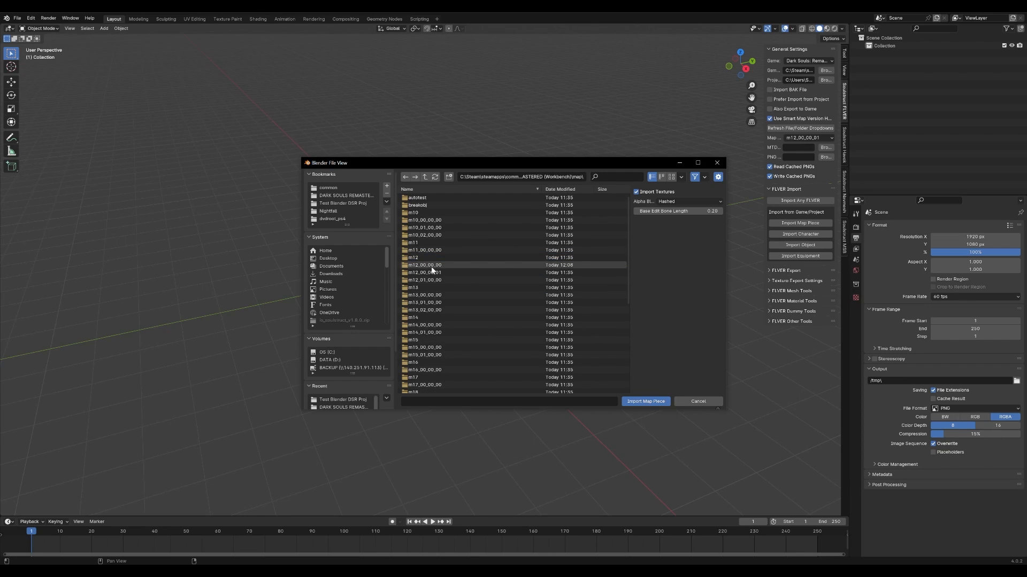
double_click(436, 266)
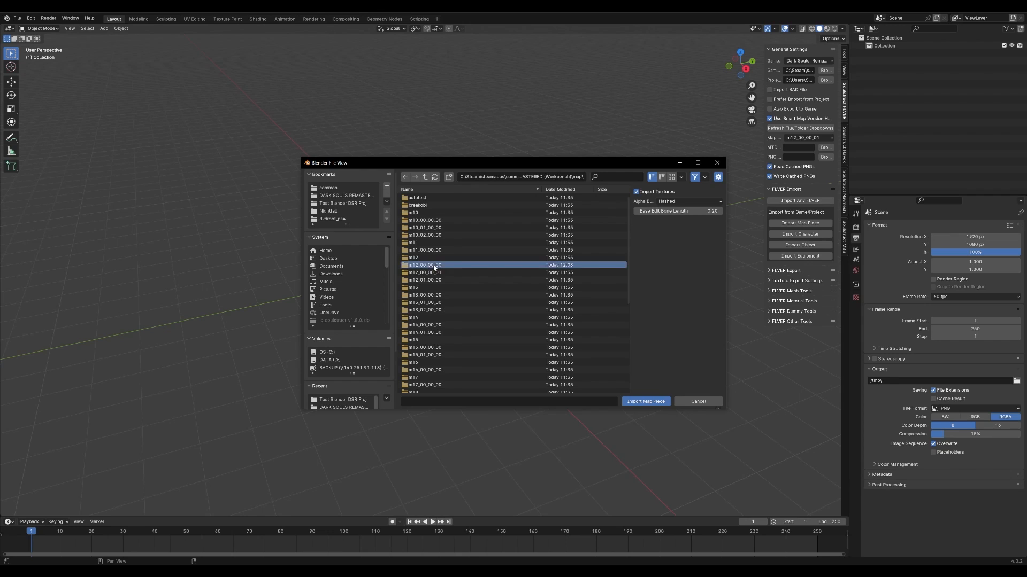
scroll(450, 256, "down", 3)
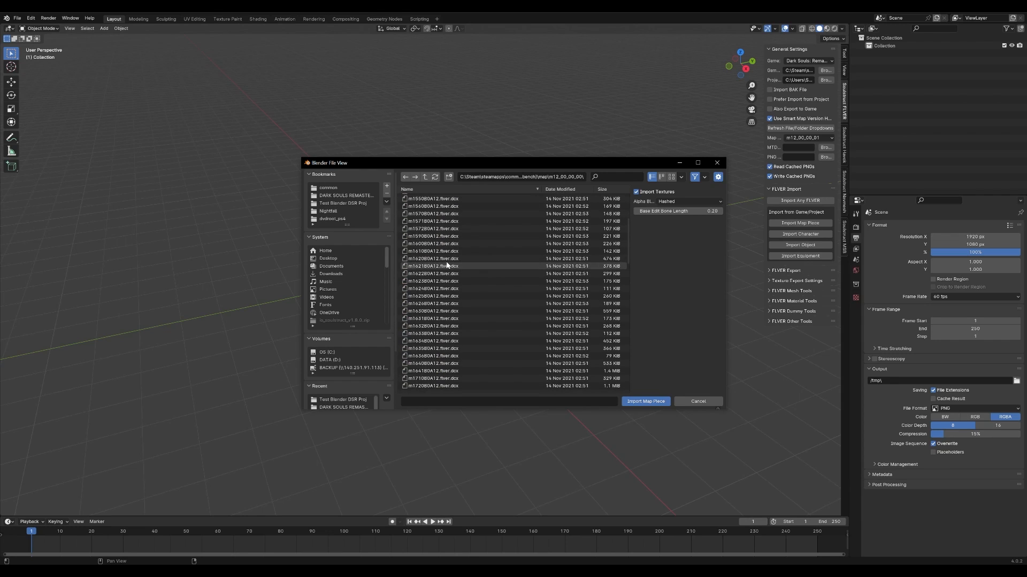
scroll(447, 265, "up", 3)
left_click(425, 179)
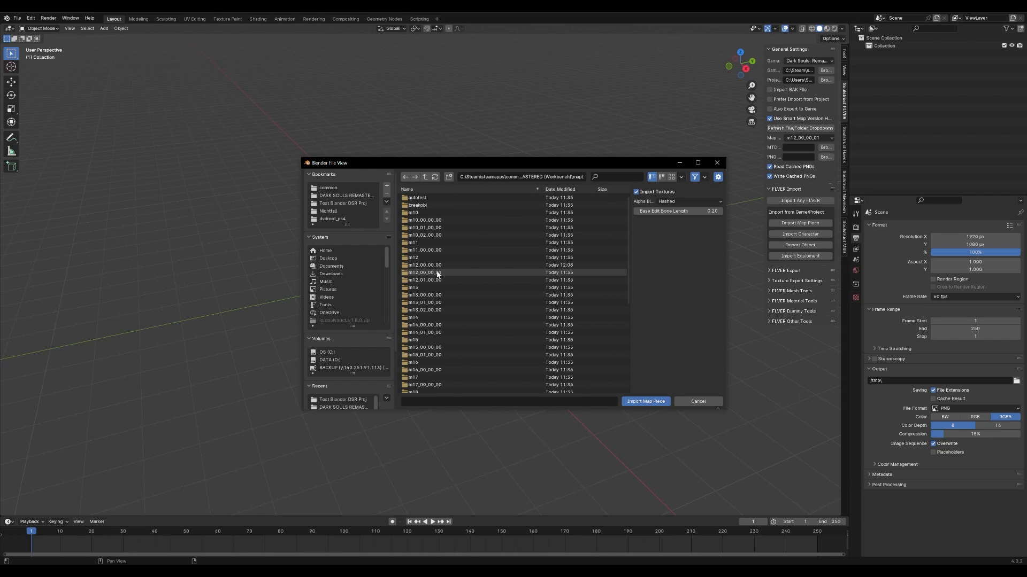
- Examine the m12_00_00_01 folder's FLVER files, compare it with m12_00_00_00 in the folder list, and cancel the map piece import
double_click(437, 273)
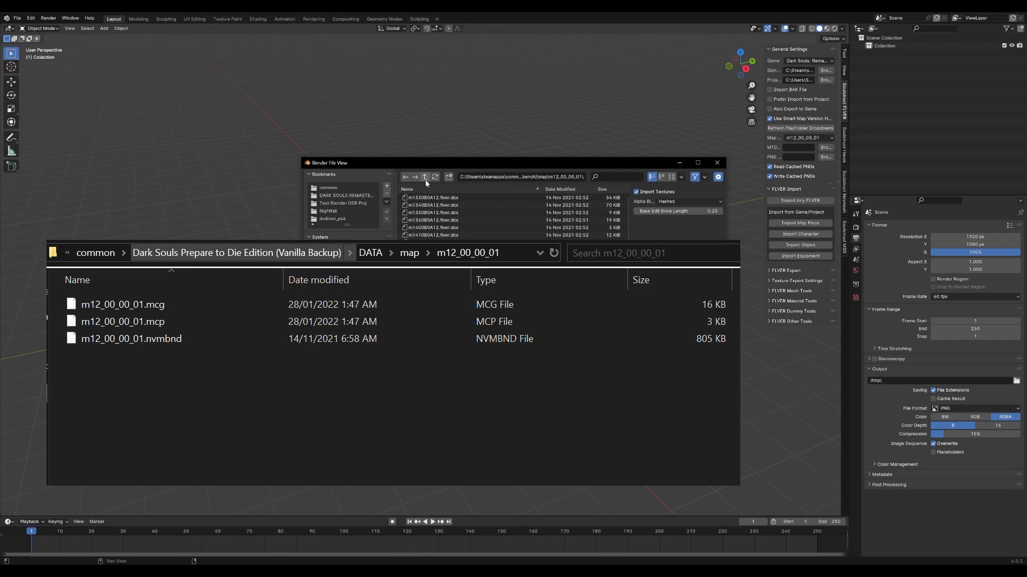
left_click(425, 178)
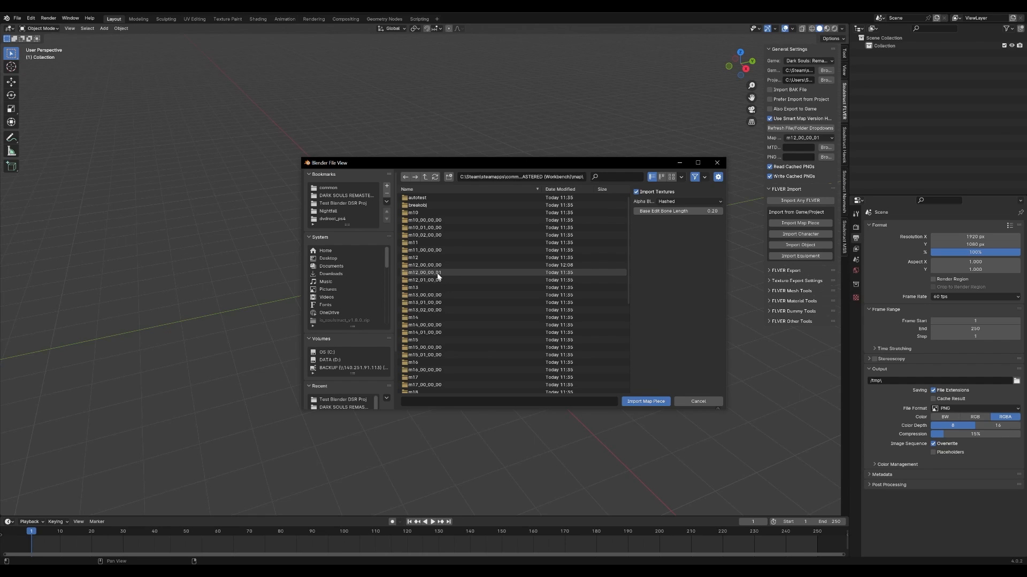
double_click(437, 274)
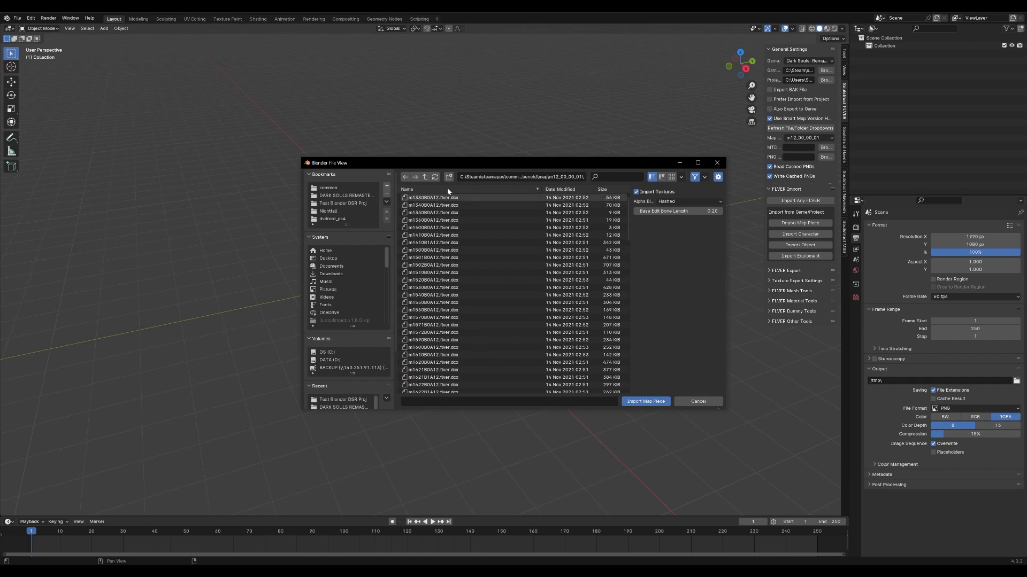
left_click(425, 177)
left_click(444, 265)
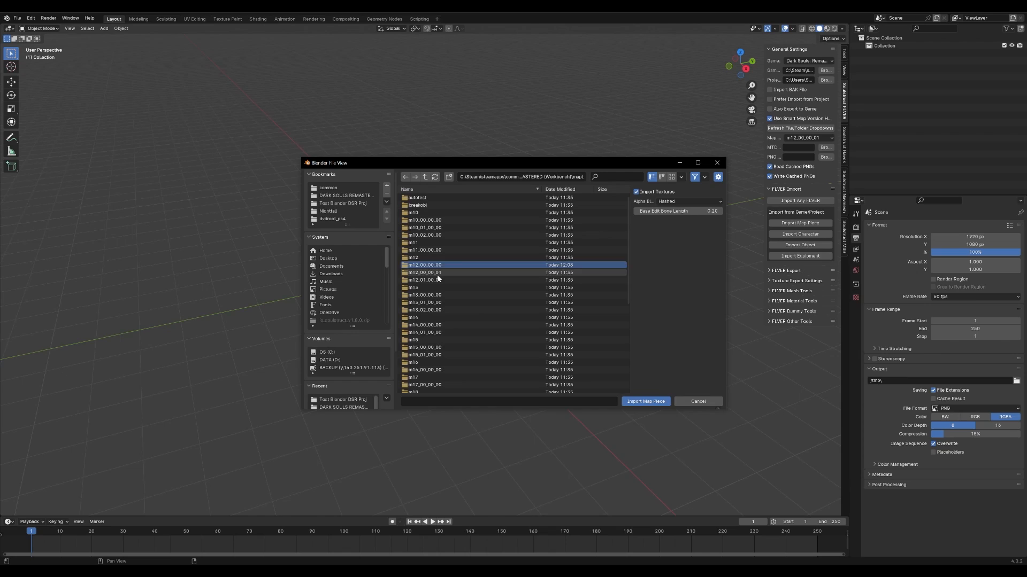
left_click(437, 274)
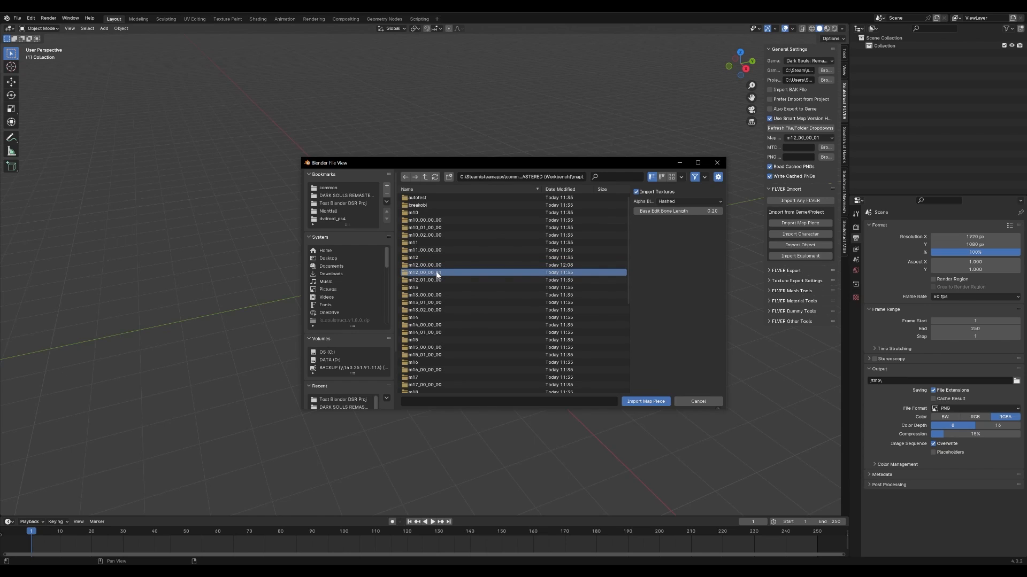
left_click(444, 266)
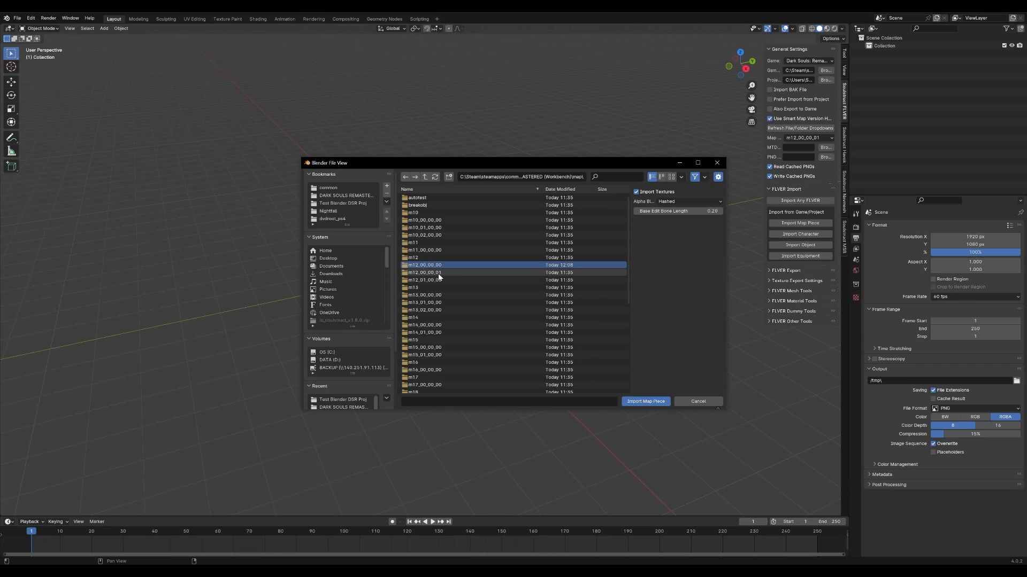
left_click(439, 273)
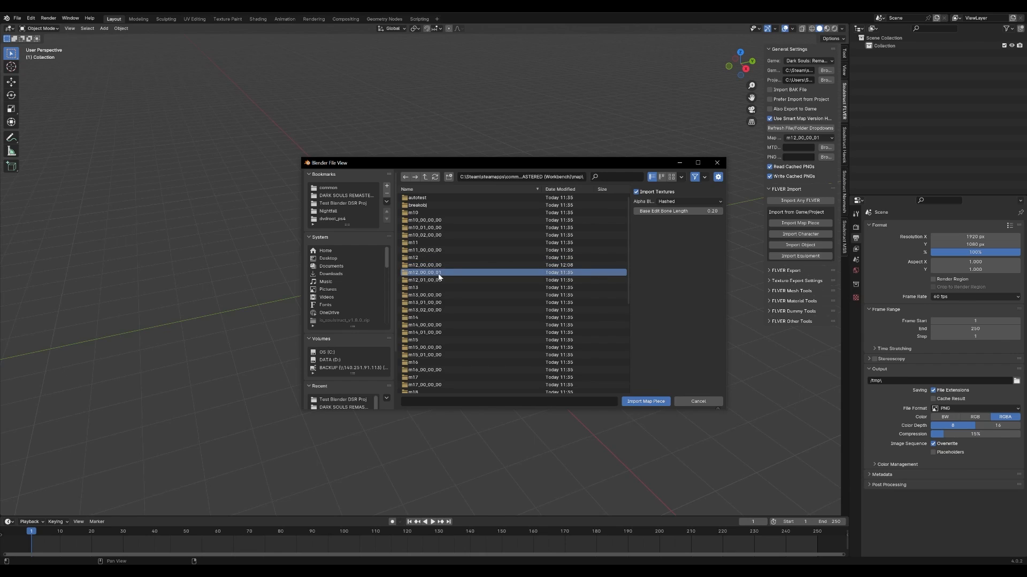
left_click(682, 403)
- Set the map in General Settings to m12_00_00_00
left_click(811, 139)
left_click(802, 137)
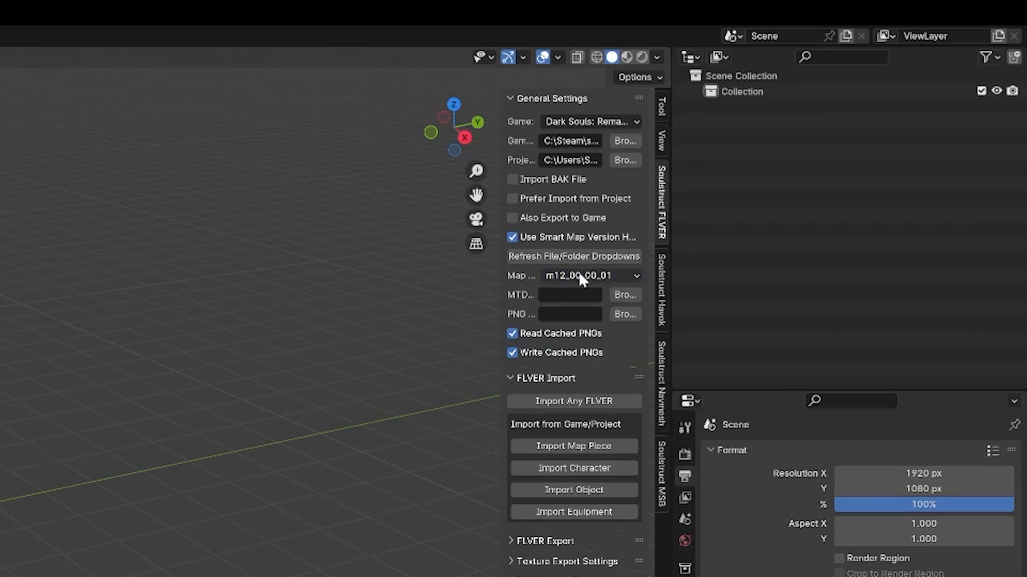
left_click(600, 276)
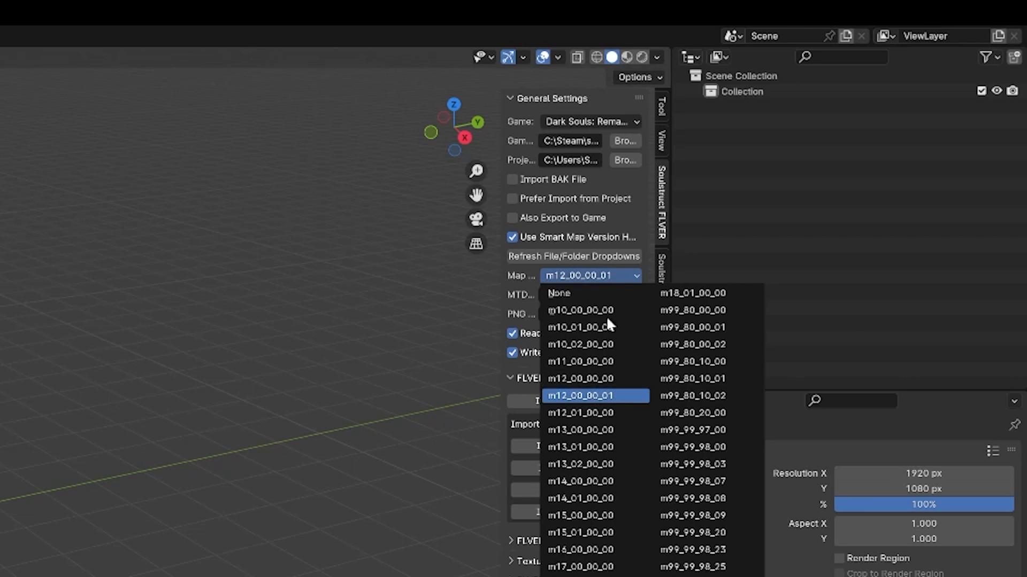
left_click(614, 274)
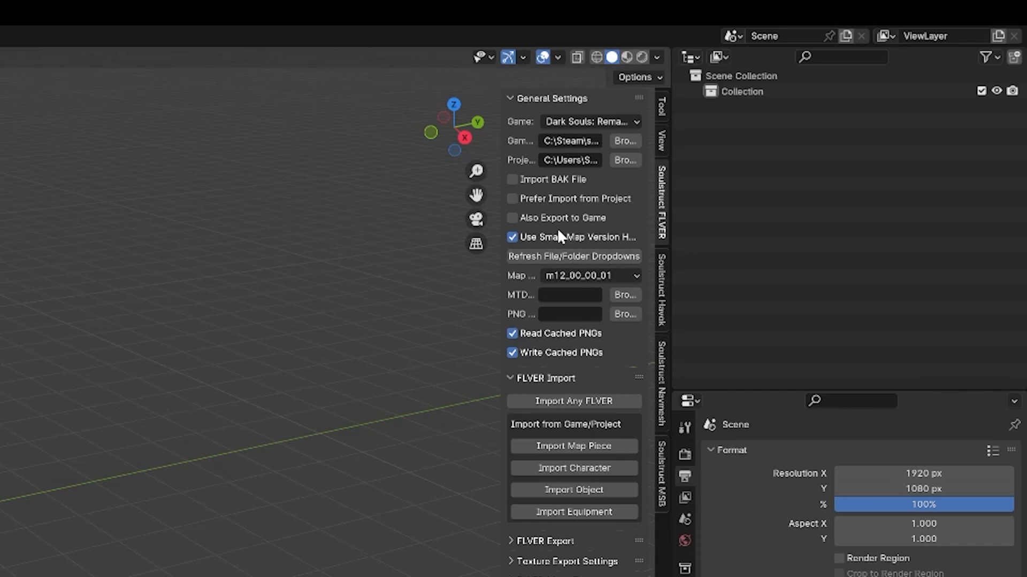
left_click(592, 274)
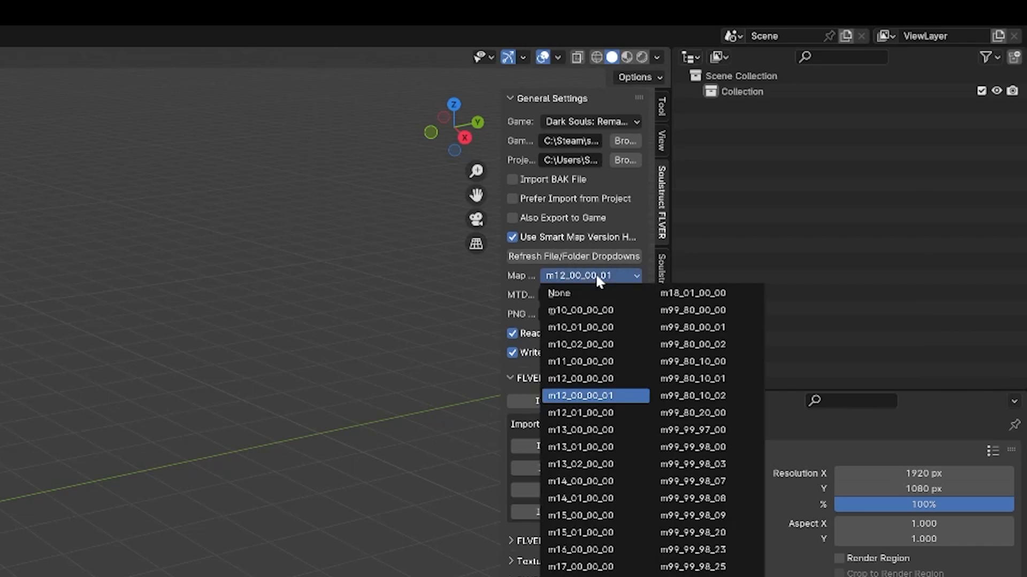
left_click(608, 379)
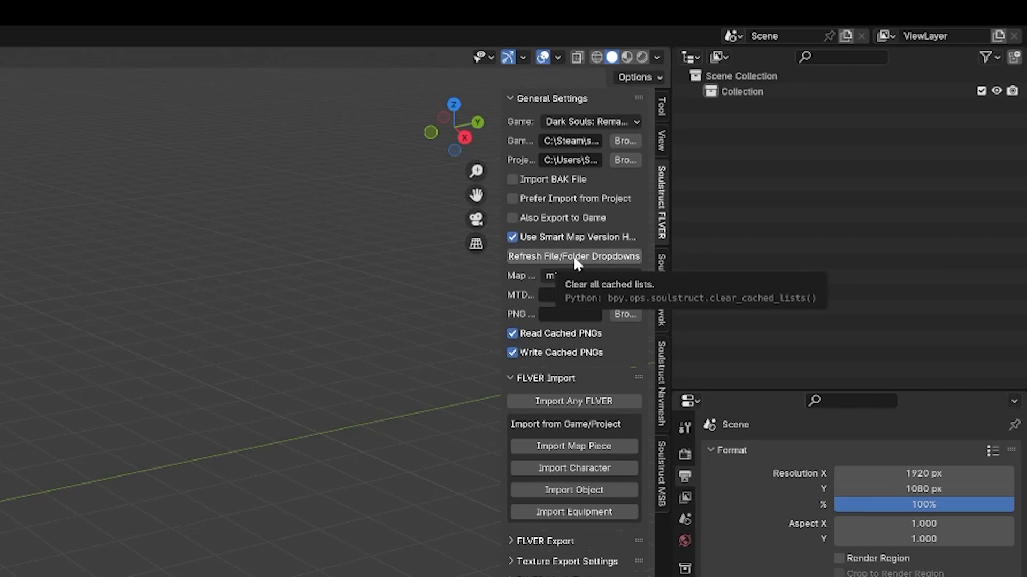
- Review the list of available maps again, keeping m12_00_00_00 selected
left_click(586, 277)
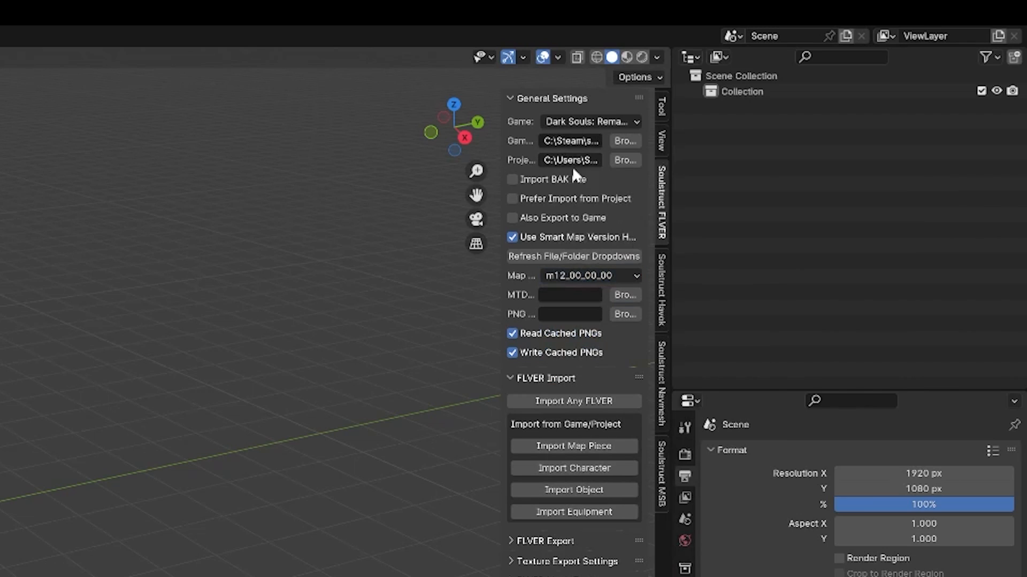
left_click(586, 275)
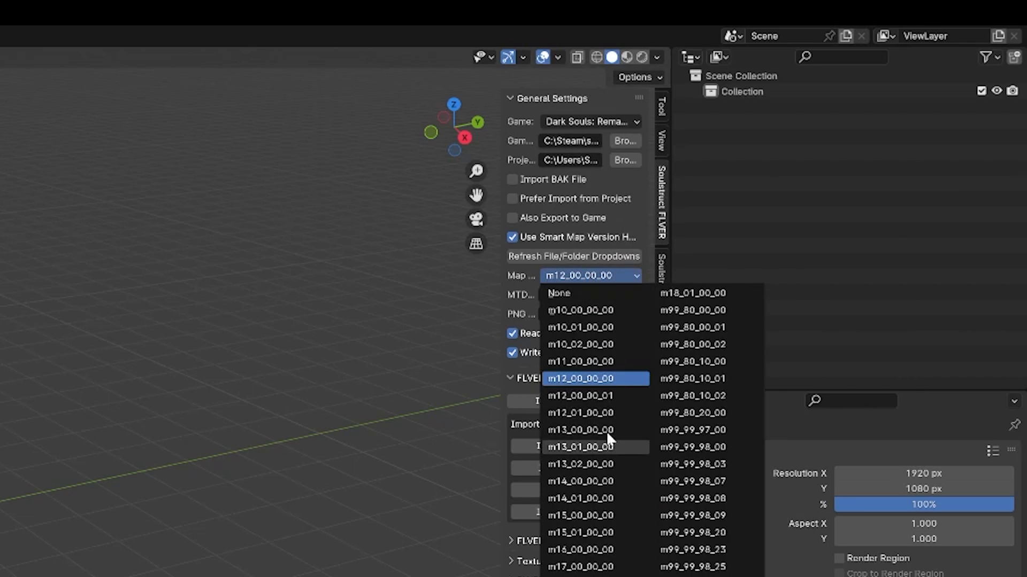
left_click(571, 273)
left_click(597, 278)
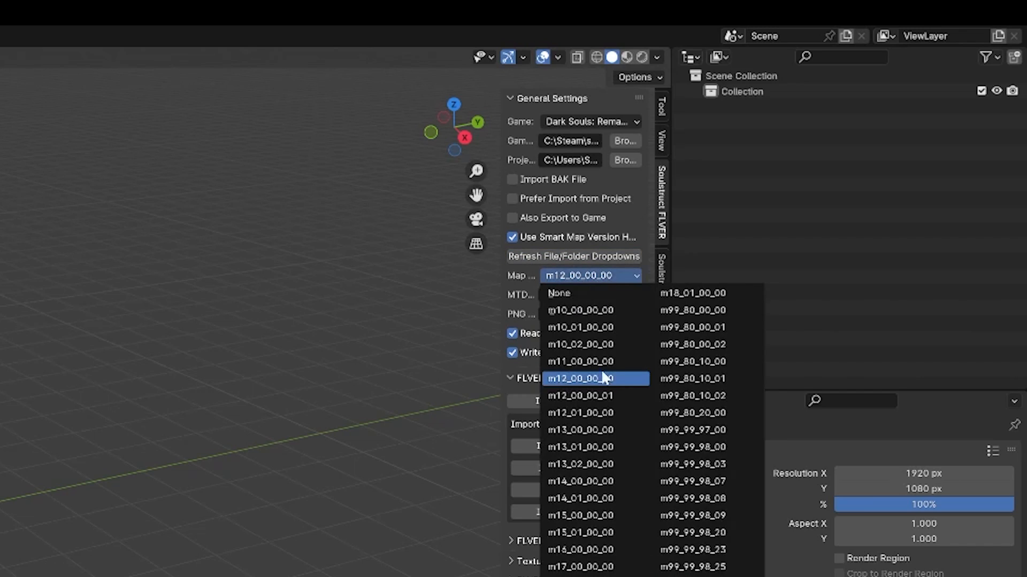
left_click(608, 276)
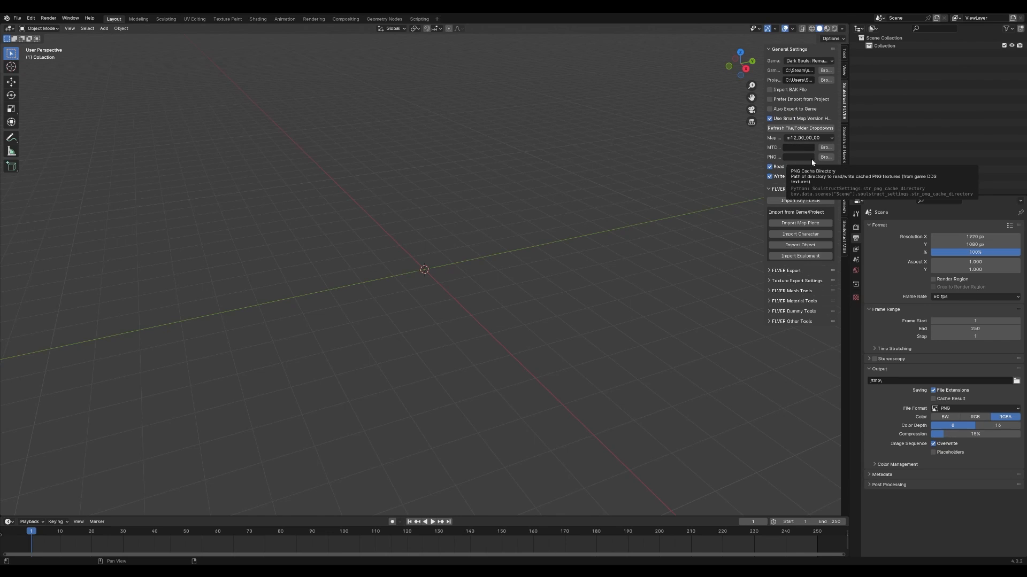
- Set the PNG cache directory in General Settings to D:\blender_png_cache
left_click(826, 157)
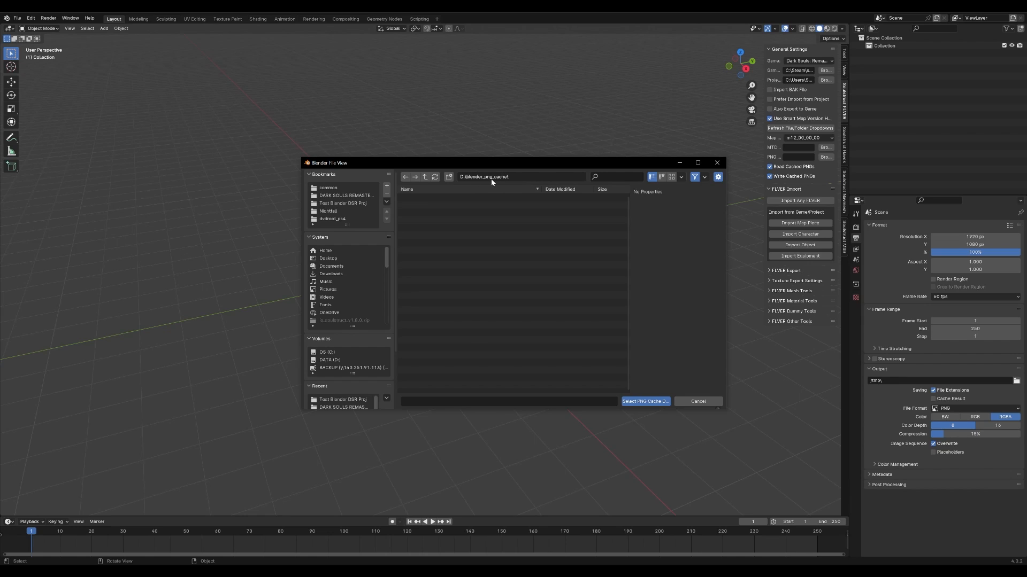
left_click(641, 401)
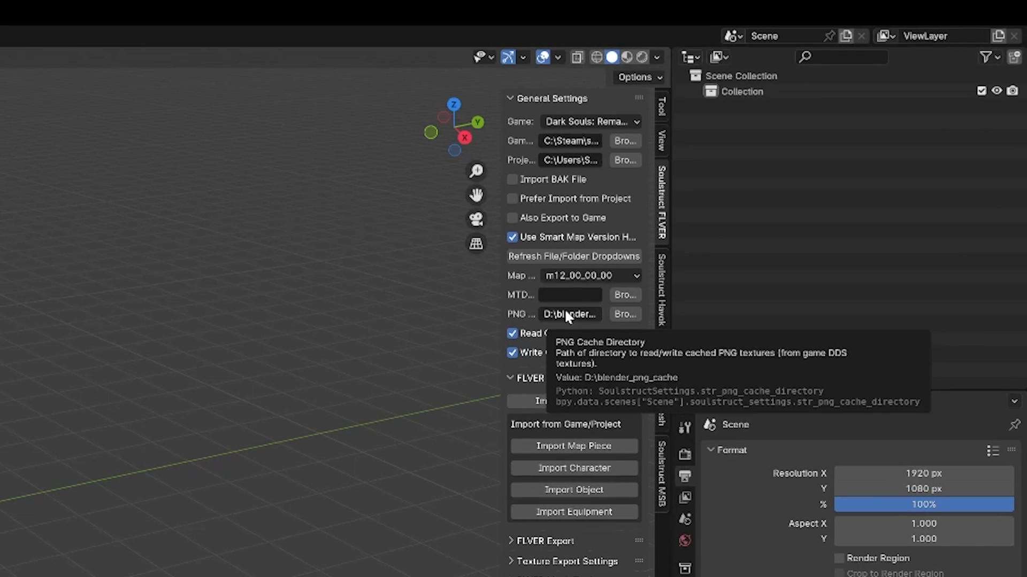
- Enable Prefer Import from Project and Also Export to Game, and set the map to m10_02_00_00
left_click(566, 198)
left_click(563, 217)
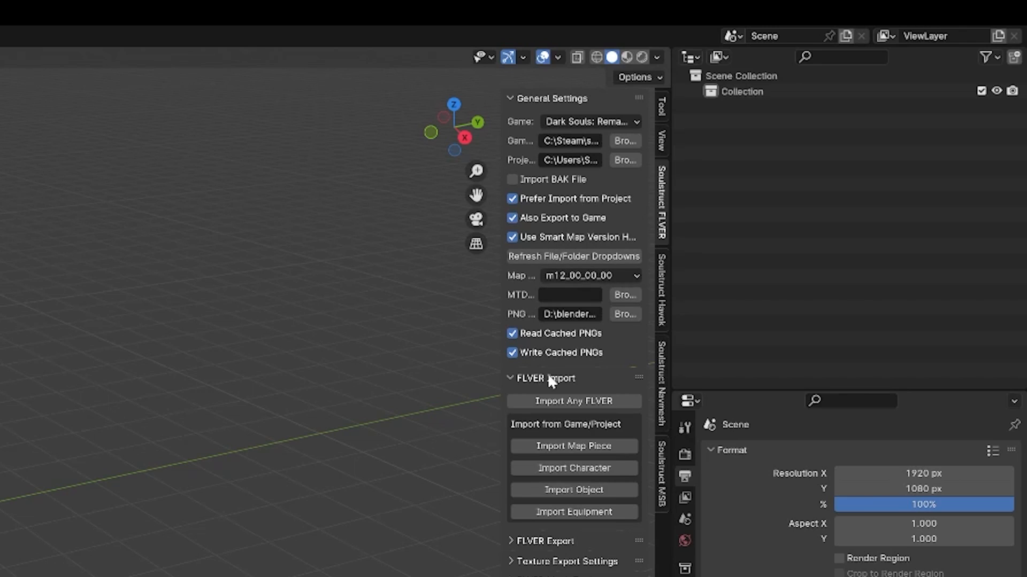
left_click(580, 276)
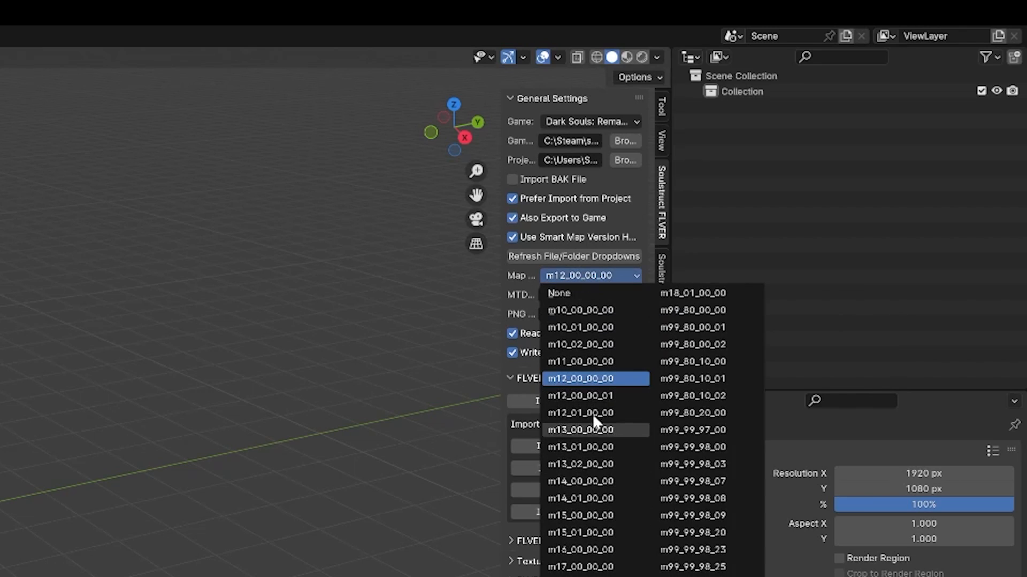
left_click(580, 345)
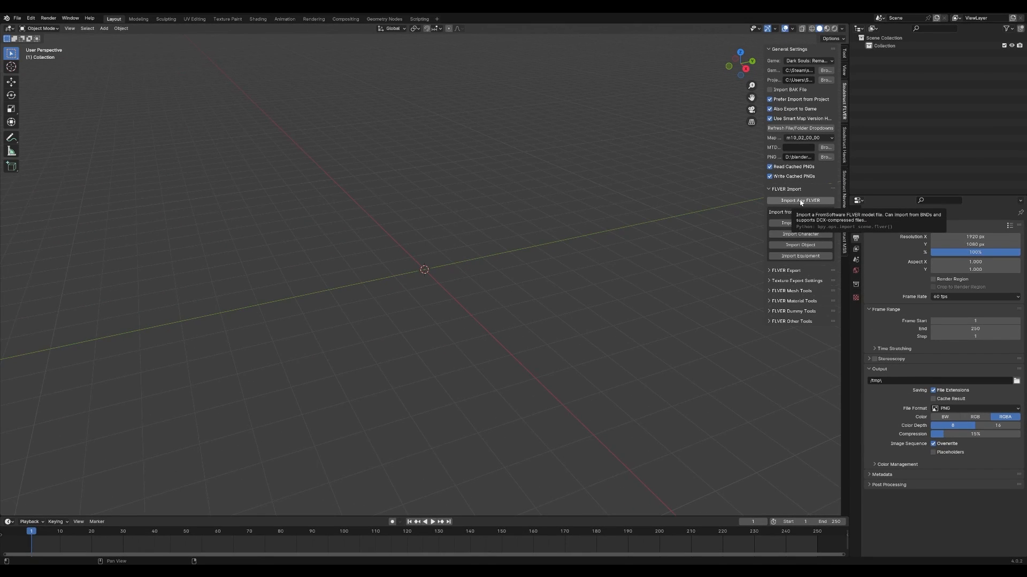
- Start a generic FLVER import and examine the character binder files in the game's chr folder
left_click(800, 201)
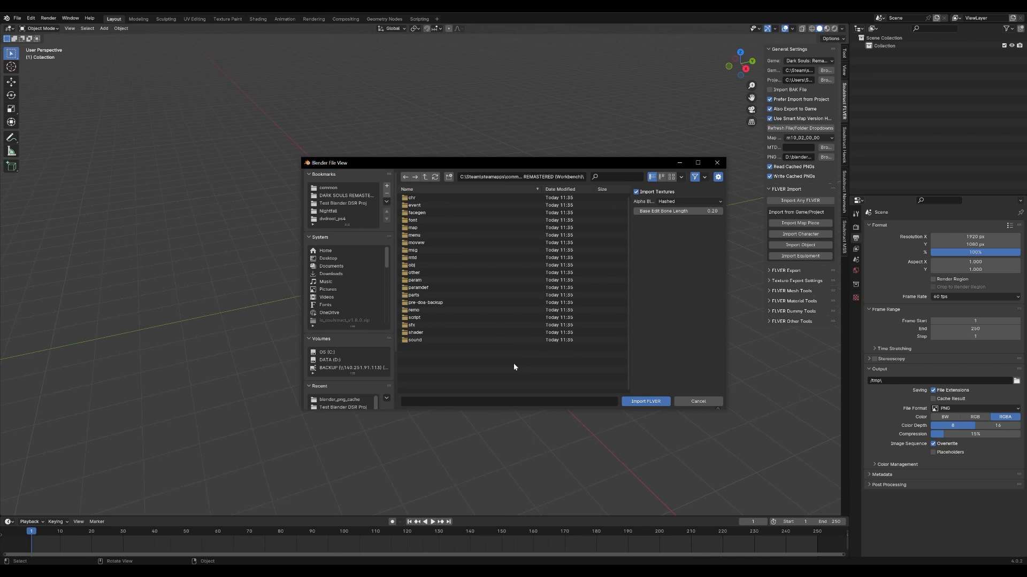
double_click(422, 198)
scroll(444, 275, "down", 10)
left_click(436, 268)
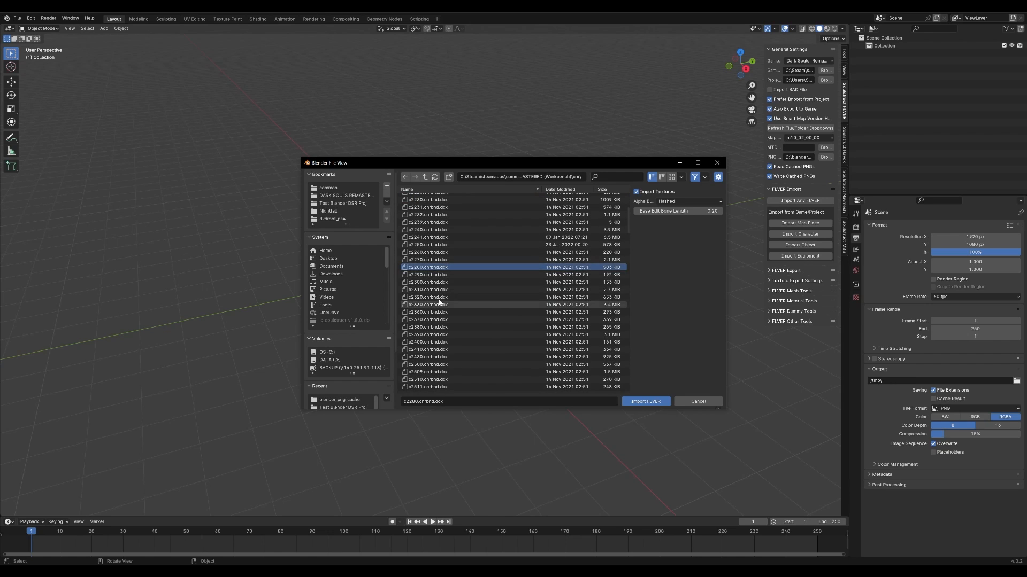
scroll(427, 284, "down", 10)
scroll(428, 288, "down", 10)
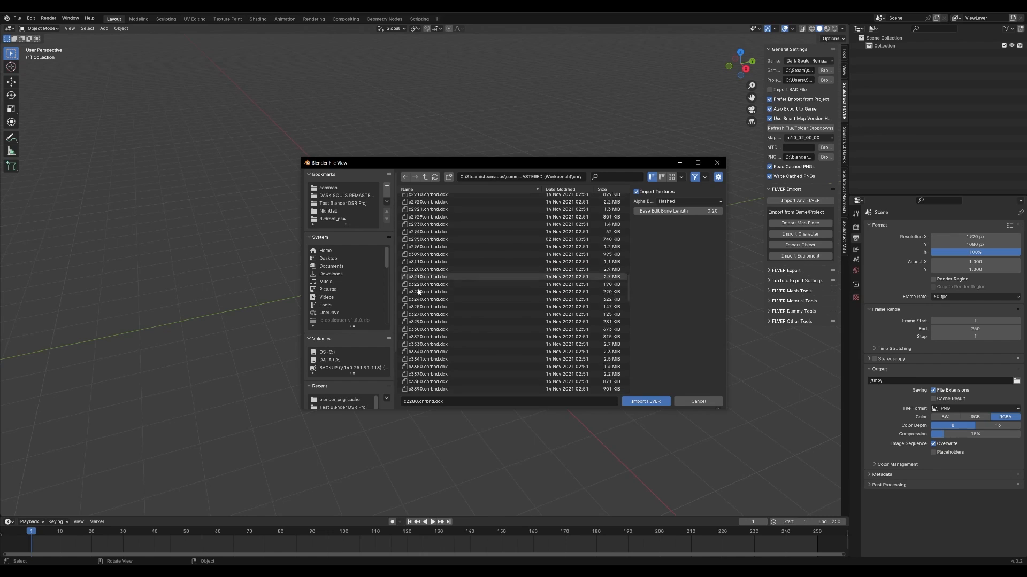
left_click(430, 268)
scroll(438, 289, "up", 5)
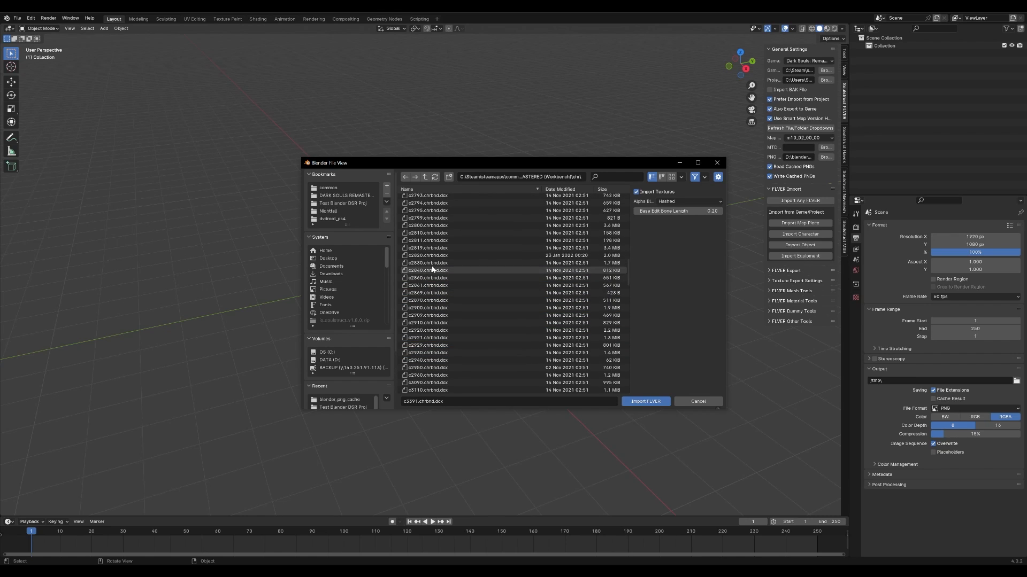
scroll(425, 273, "up", 15)
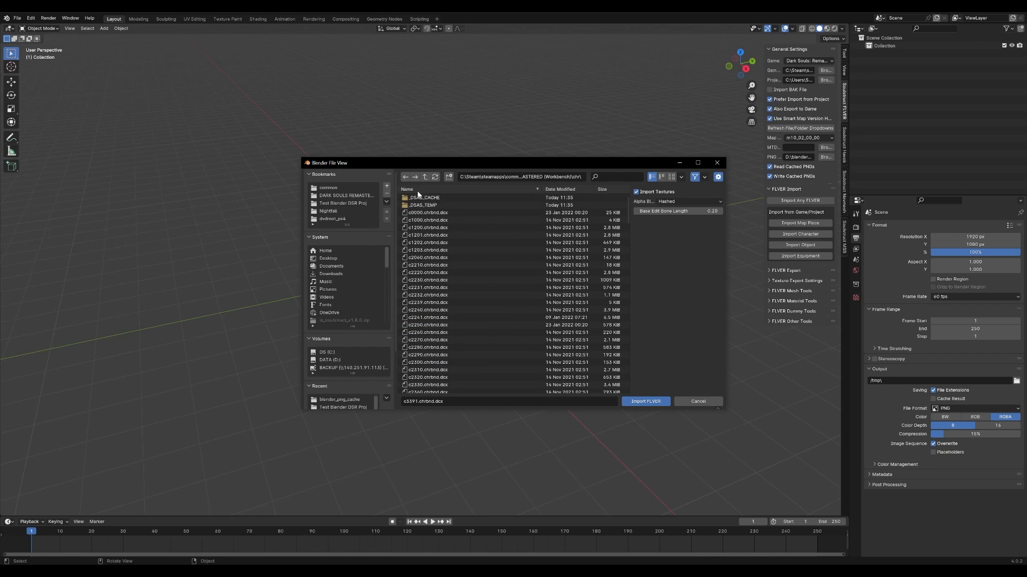
- Examine the object binder files in the obj folder and return to the game's root folder
left_click(424, 177)
double_click(413, 266)
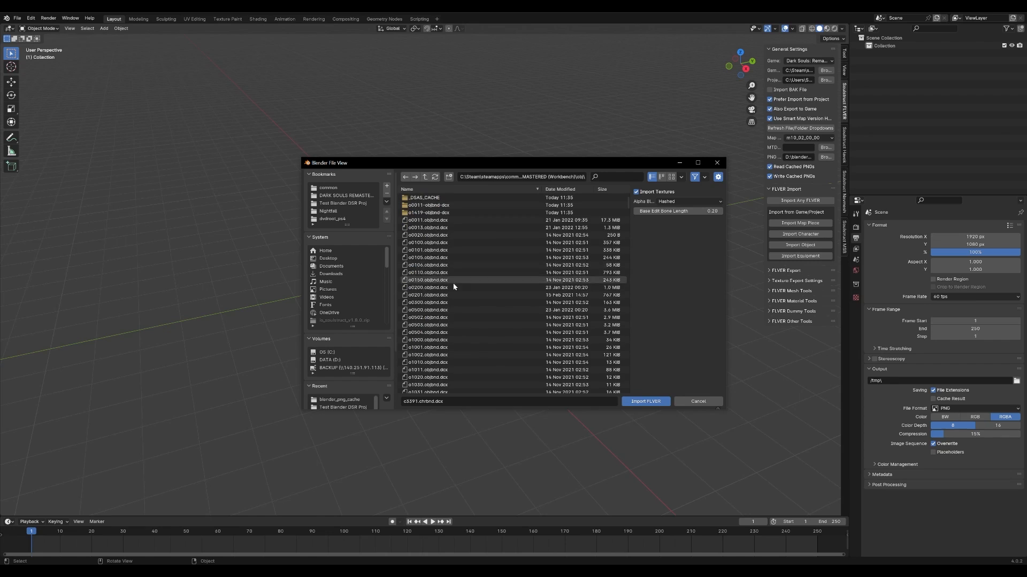
left_click(433, 244)
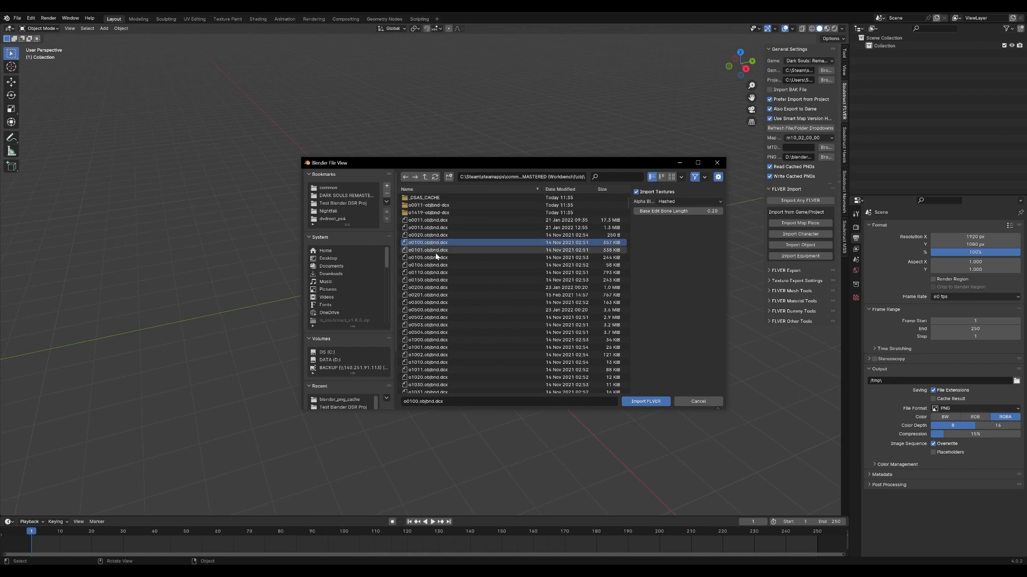
left_click(425, 176)
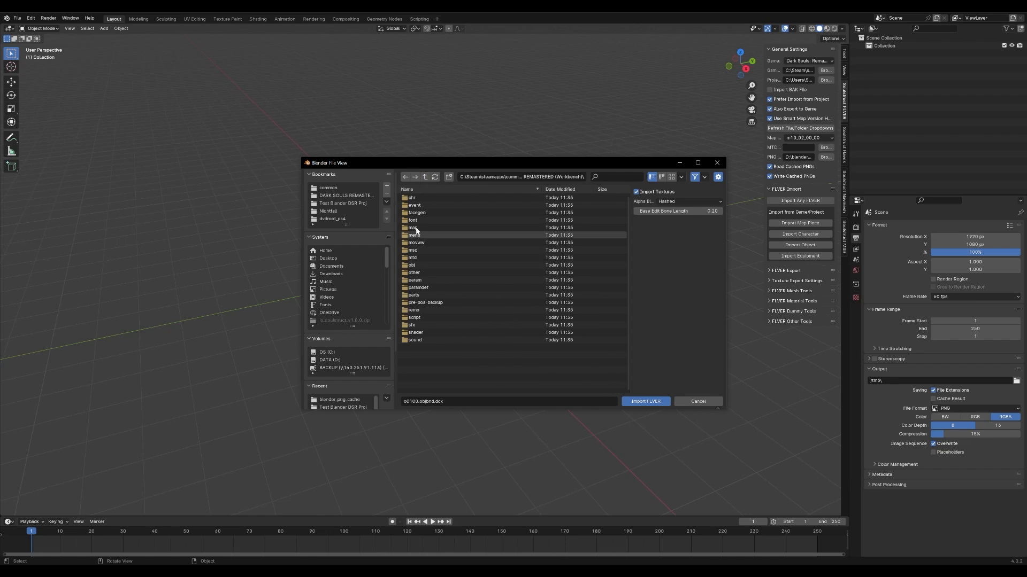
- Examine the FLVER files in the map folder's m10_02_00_00 subfolder and cancel the generic FLVER import
double_click(416, 228)
double_click(425, 235)
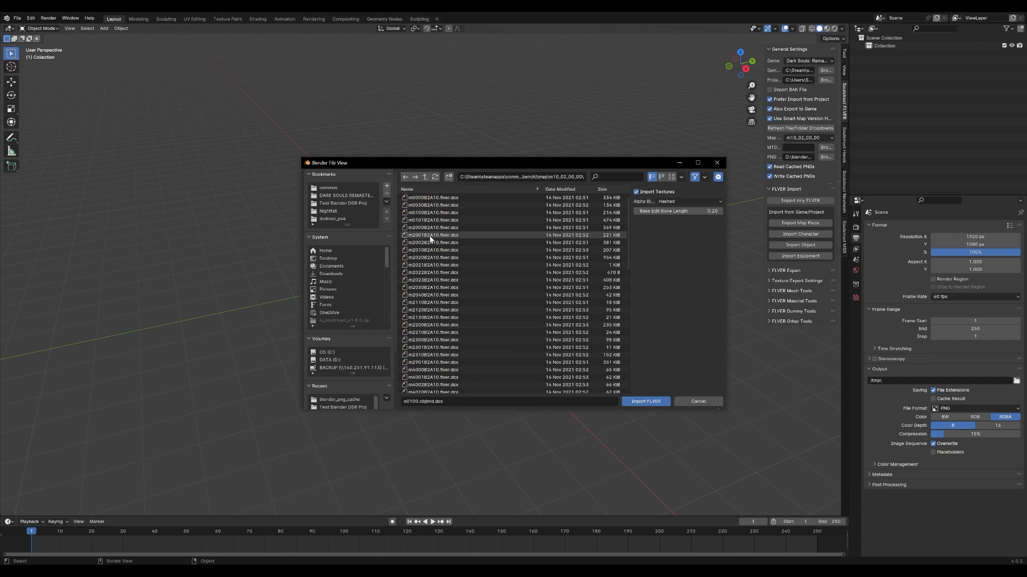
scroll(449, 251, "down", 15)
scroll(452, 253, "up", 15)
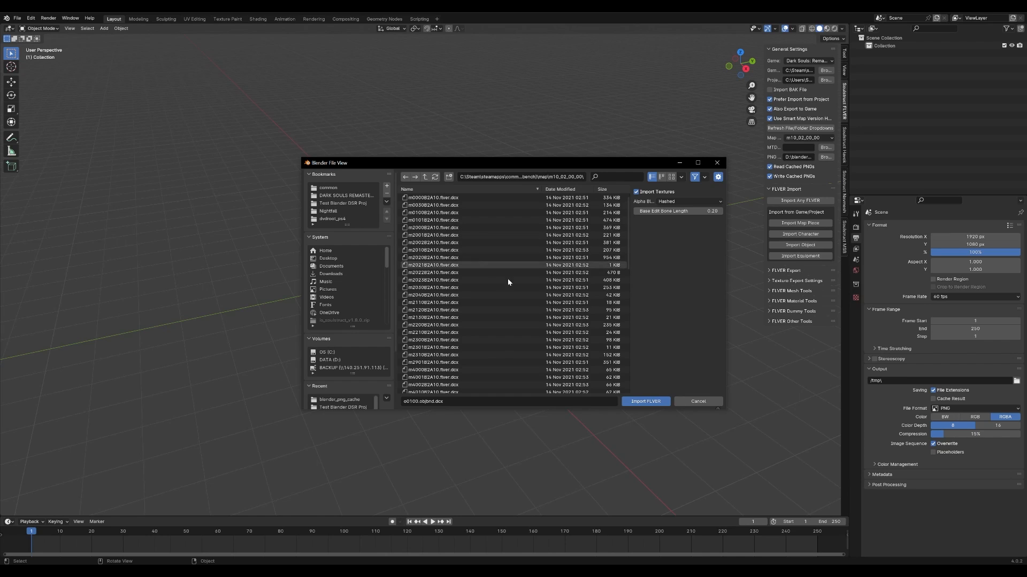
left_click(695, 402)
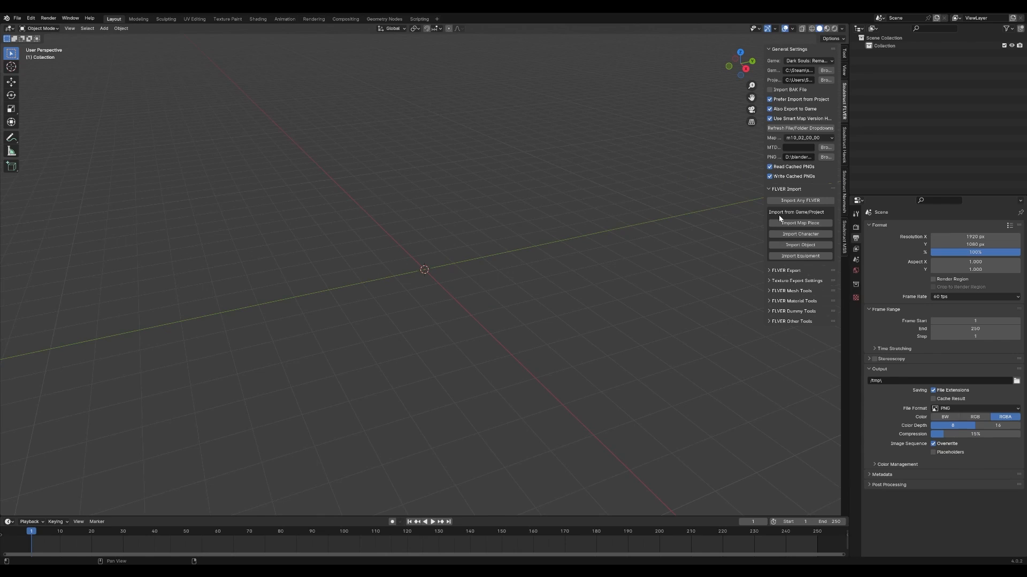
- Switch the map to m11_00_00_00, compare the folder that map piece import opens with the one for m10_02_00_00, and cancel
left_click(812, 224)
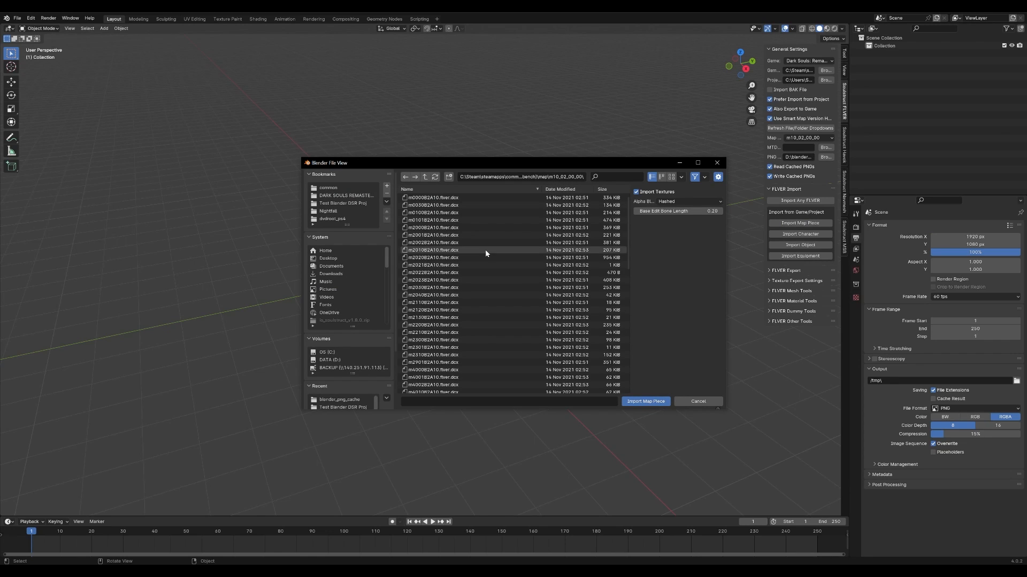
left_click(809, 137)
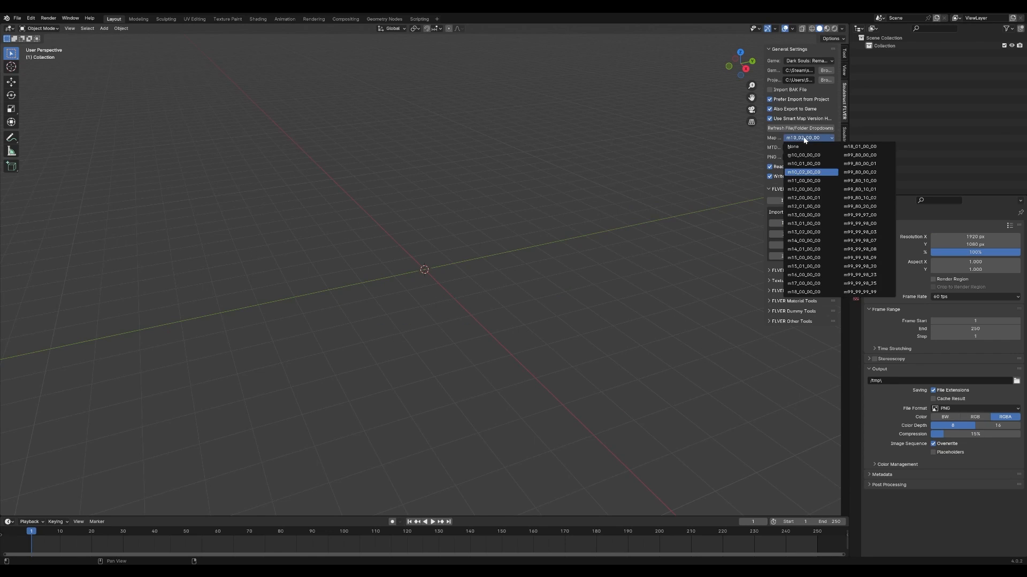
left_click(803, 180)
left_click(814, 223)
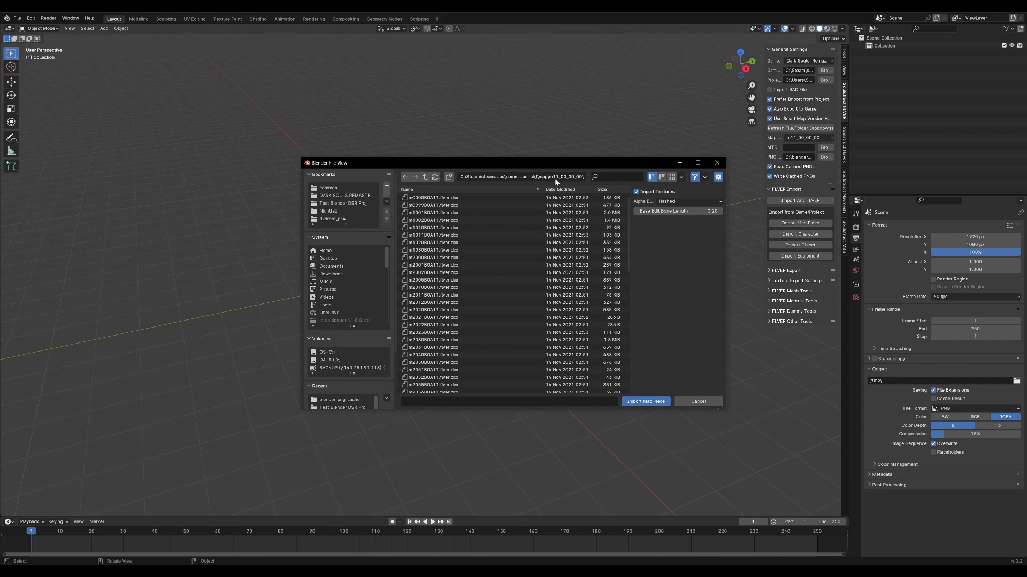
left_click(687, 401)
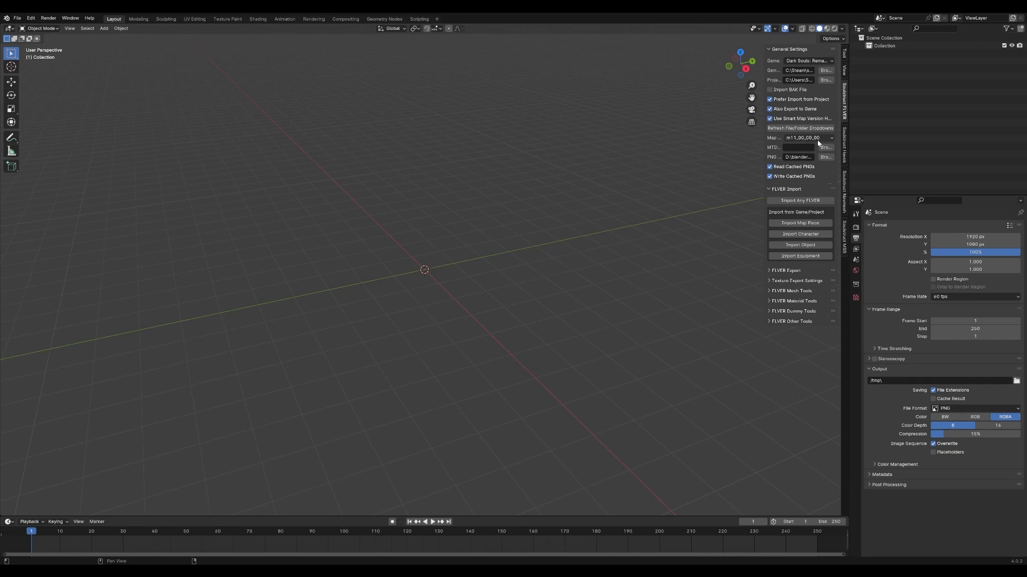
- Set the map back to m10_02_00_00, check which folder the character import opens, and cancel it
left_click(815, 140)
left_click(807, 172)
left_click(802, 235)
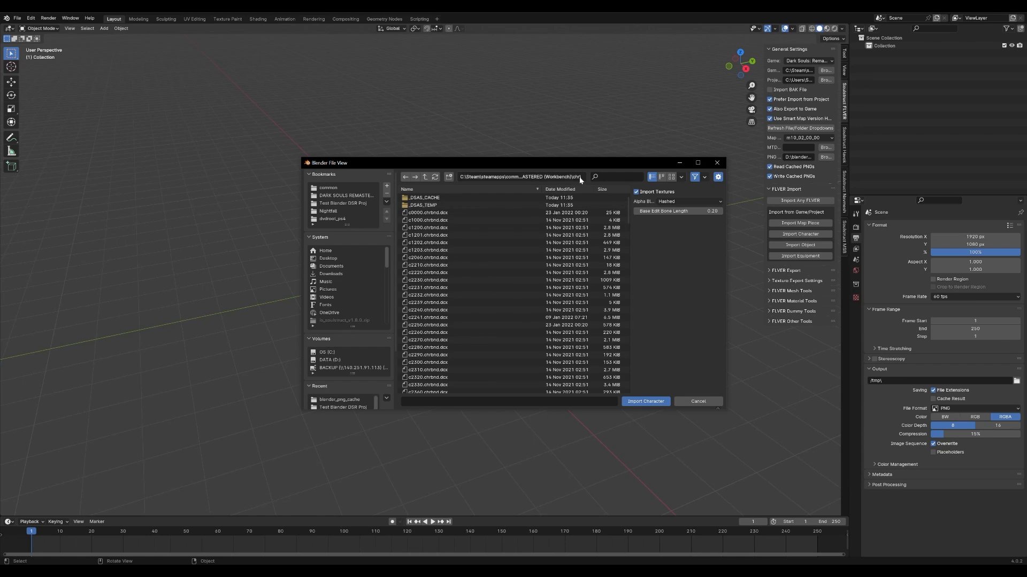
left_click(698, 401)
- Start a map piece import and select m2000B2A10.flver.dcx in the m10_02_00_00 folder
left_click(800, 224)
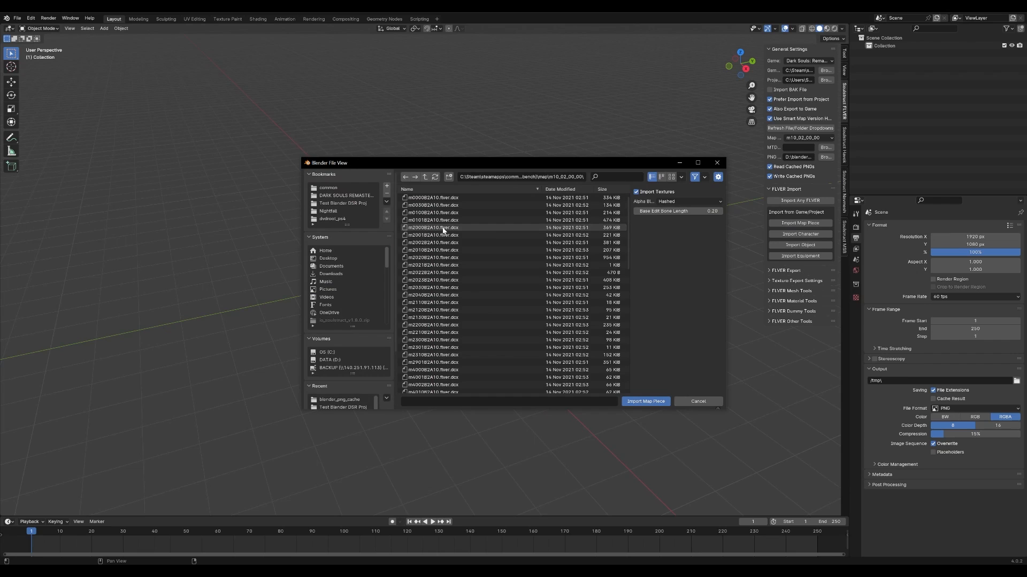
left_click(442, 228)
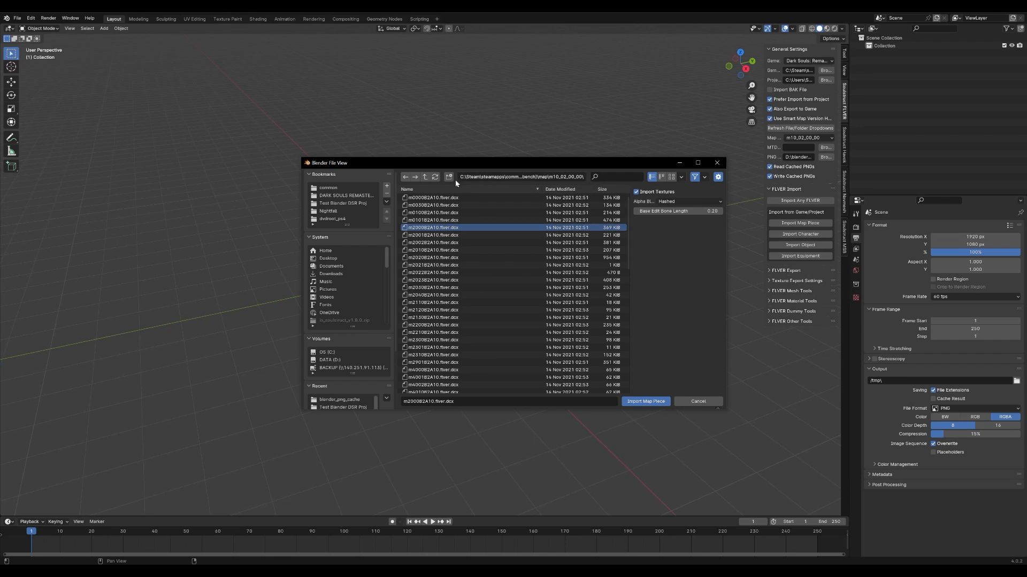
- Check the m10 texture folder in the parent map folder and return to m10_02_00_00
left_click(424, 178)
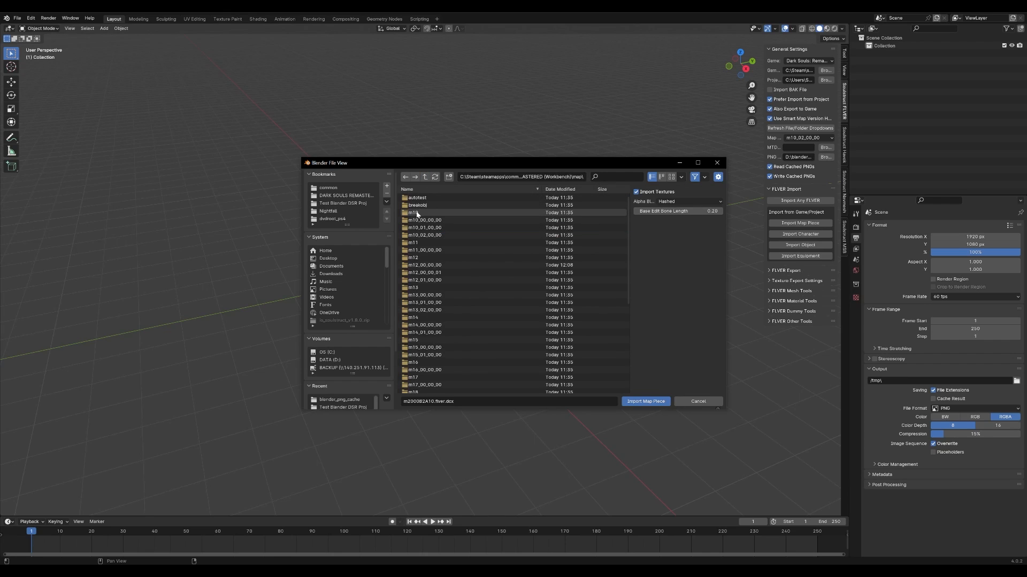
left_click(415, 213)
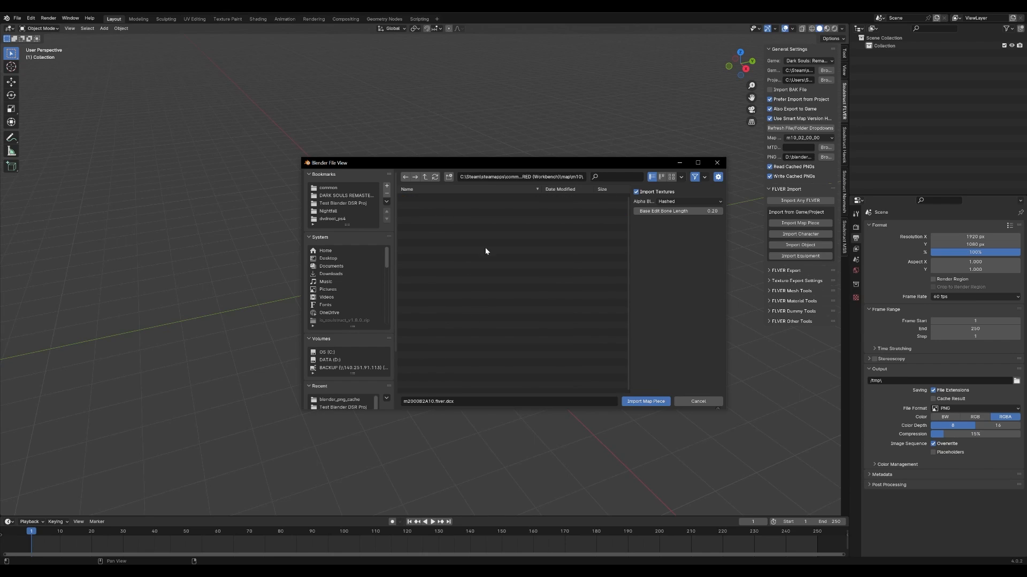
left_click(425, 177)
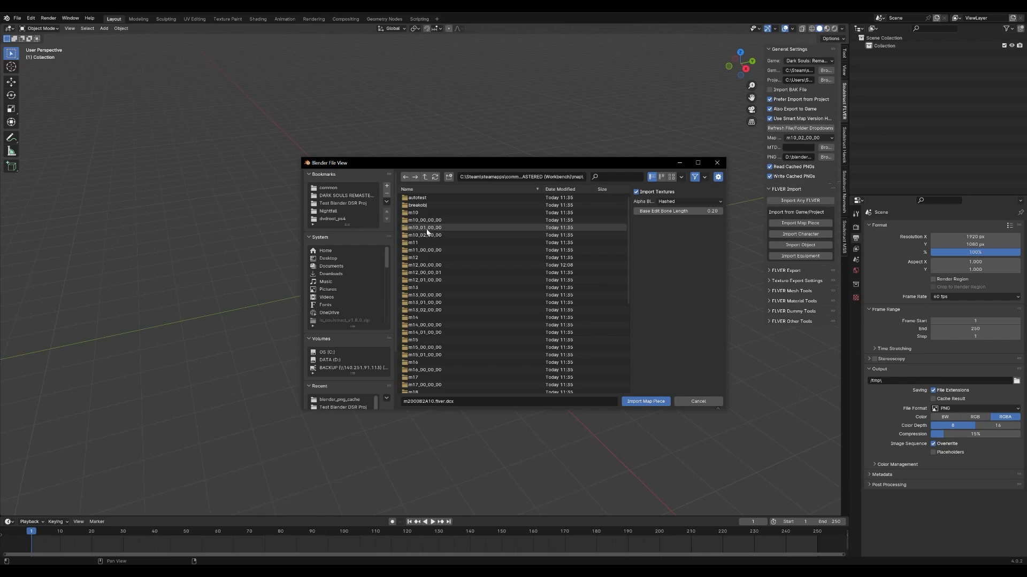
double_click(427, 235)
- Review the alpha blend modes, keep Hashed, and import the selected map piece m2000B2A10.flver.dcx with textures
left_click(672, 202)
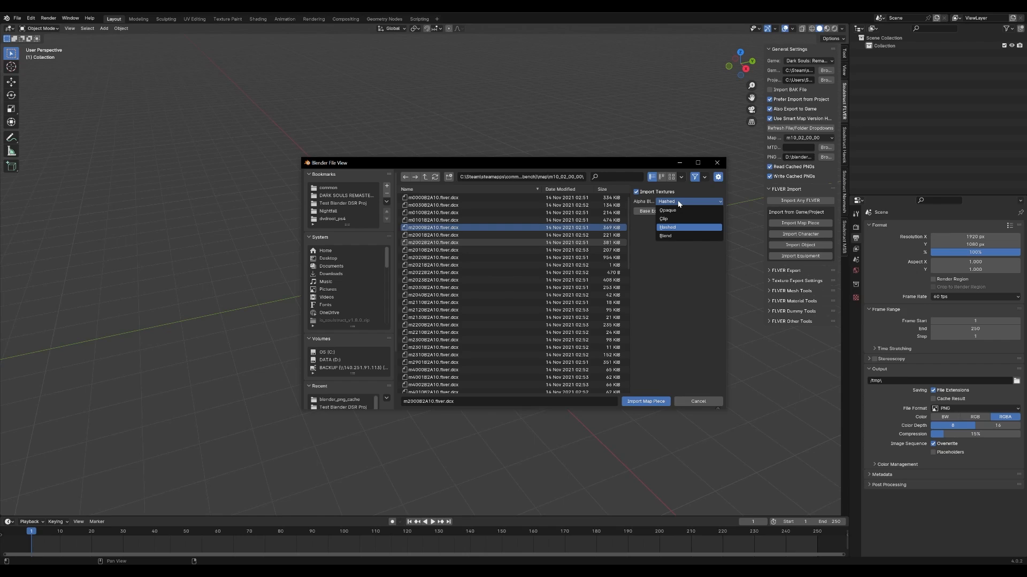
left_click(678, 204)
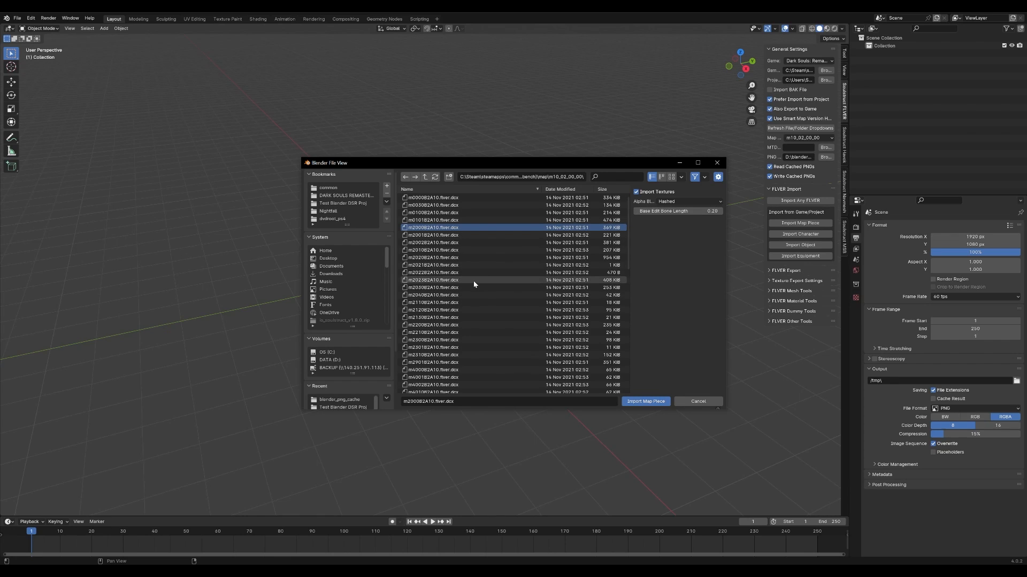
left_click(641, 402)
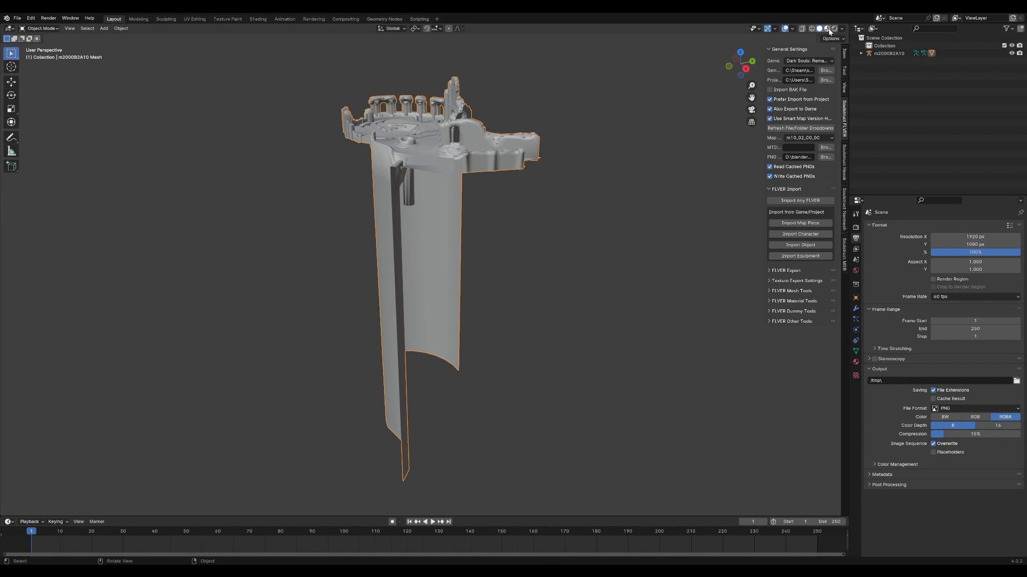
- Inspect the overall shape of the imported m2000B2A10 map piece from different angles
middle_click_drag(540, 173, 457, 139)
scroll(448, 151, "up", 4)
scroll(448, 154, "down", 4)
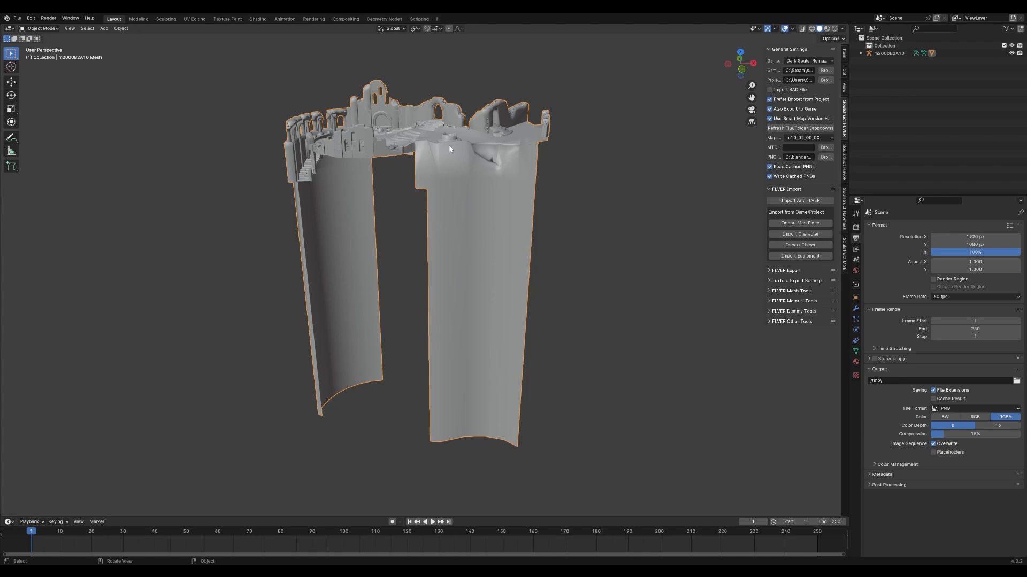
- Examine the courtyard, well, arches and stone rings of the untextured m2000B2A10 map piece up close
key("shift+grave")
key("w")
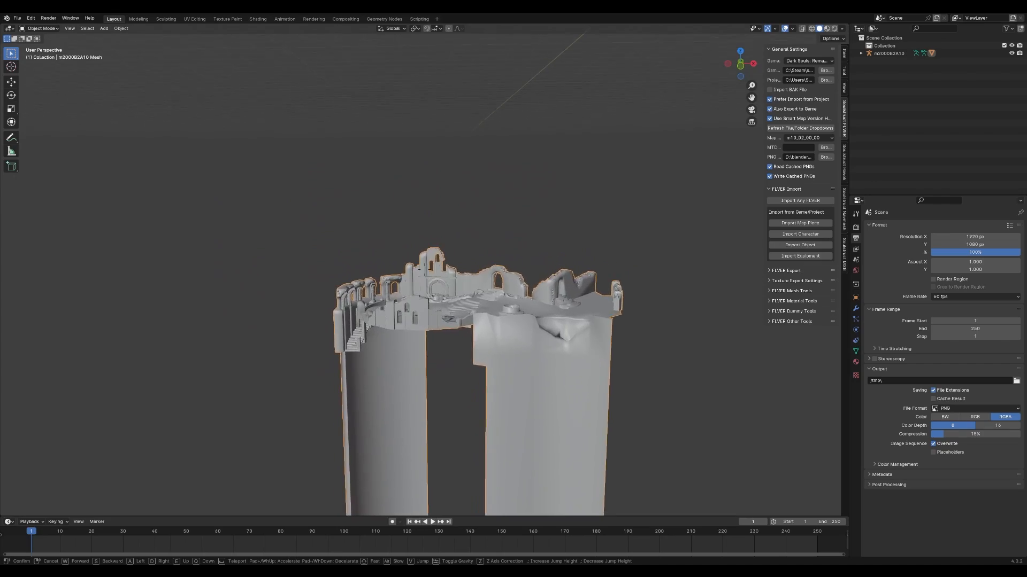
key("e")
key("w")
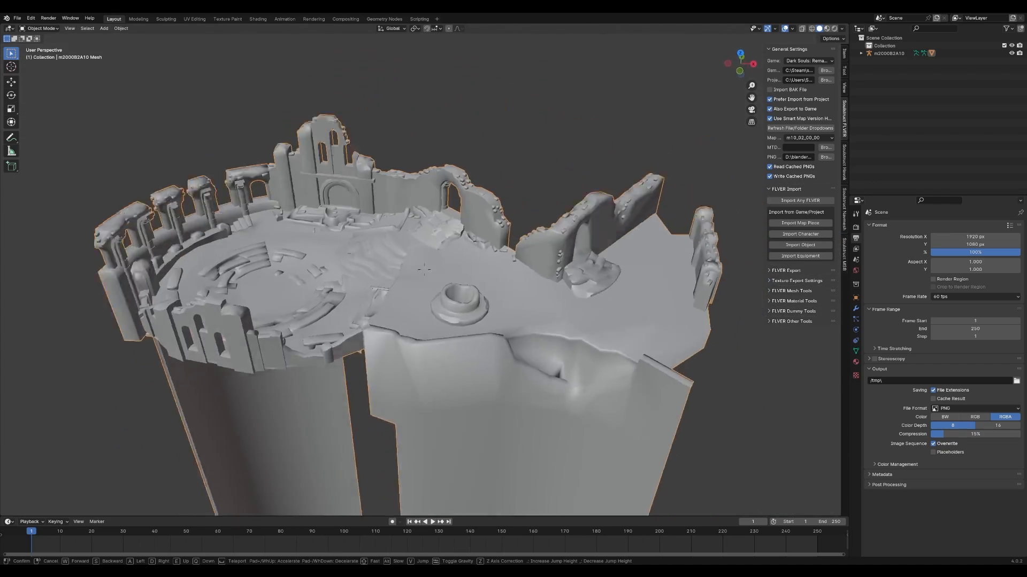
key("w")
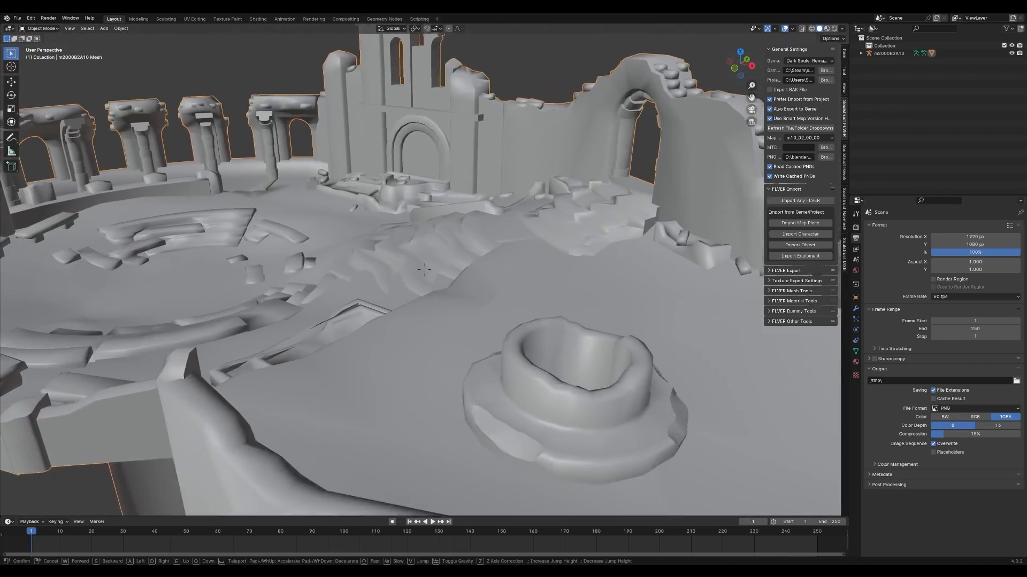
key("d")
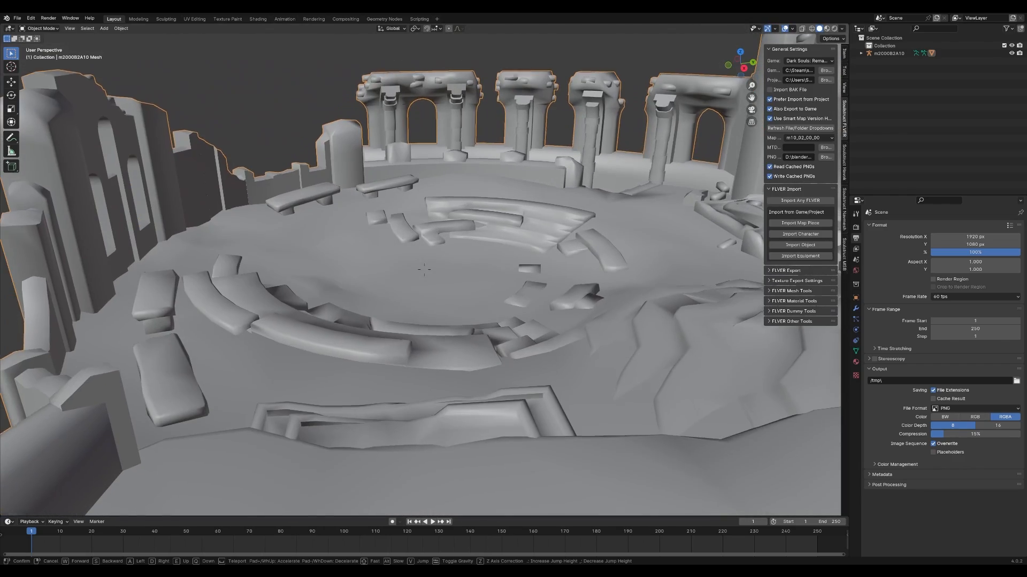
key("q")
key("a")
key("w")
key("s")
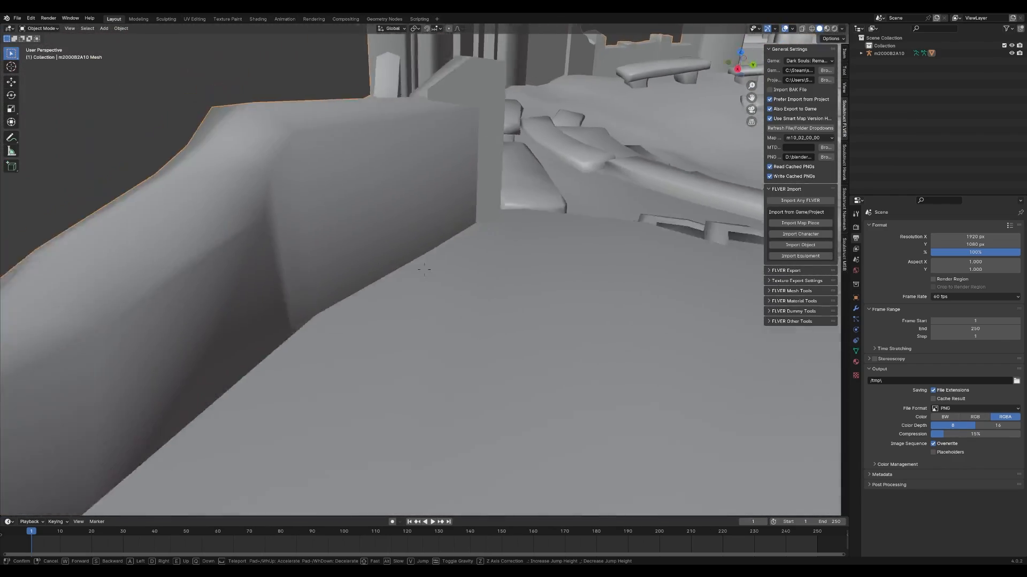
- Examine the surrounding walls, rubble and underside of the untextured map piece, ending on an overview from above
key("q")
key("e")
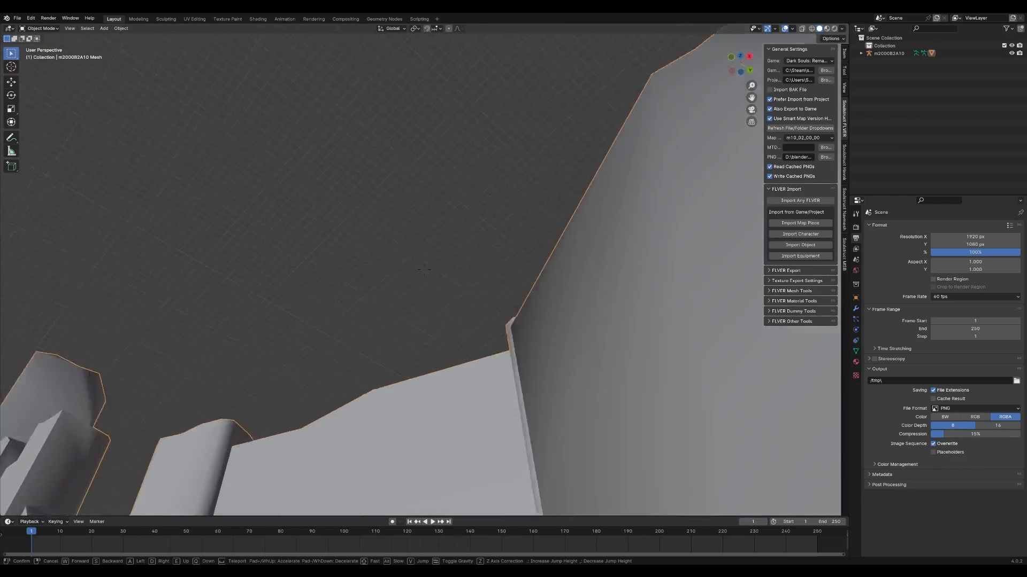
key("s")
key("q")
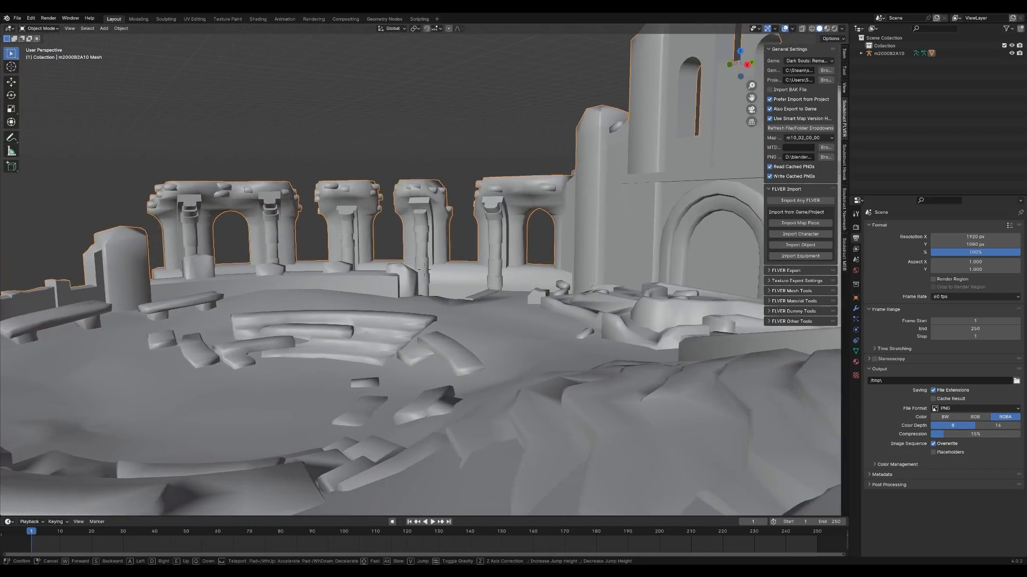
key("w")
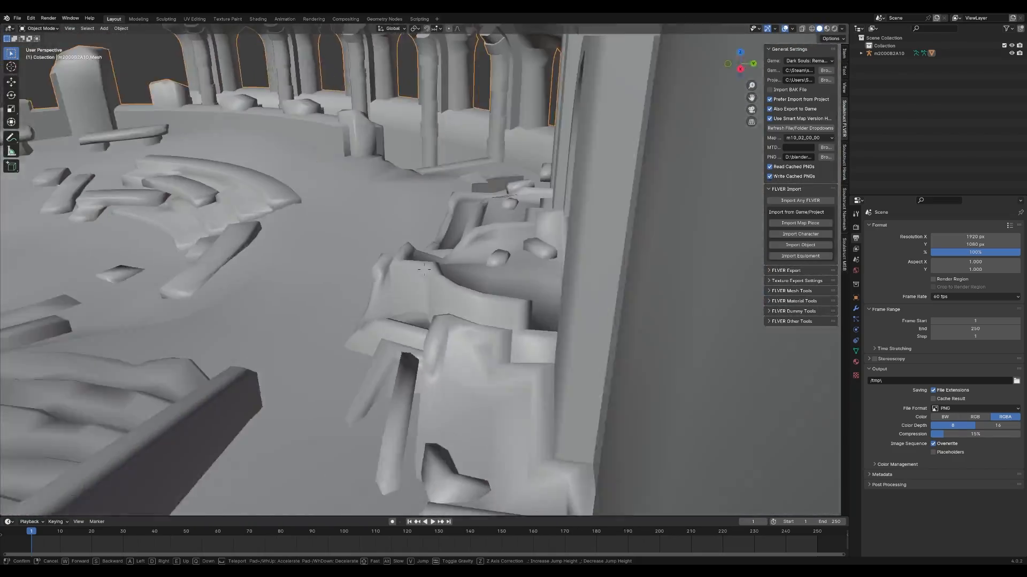
key("s")
key("e")
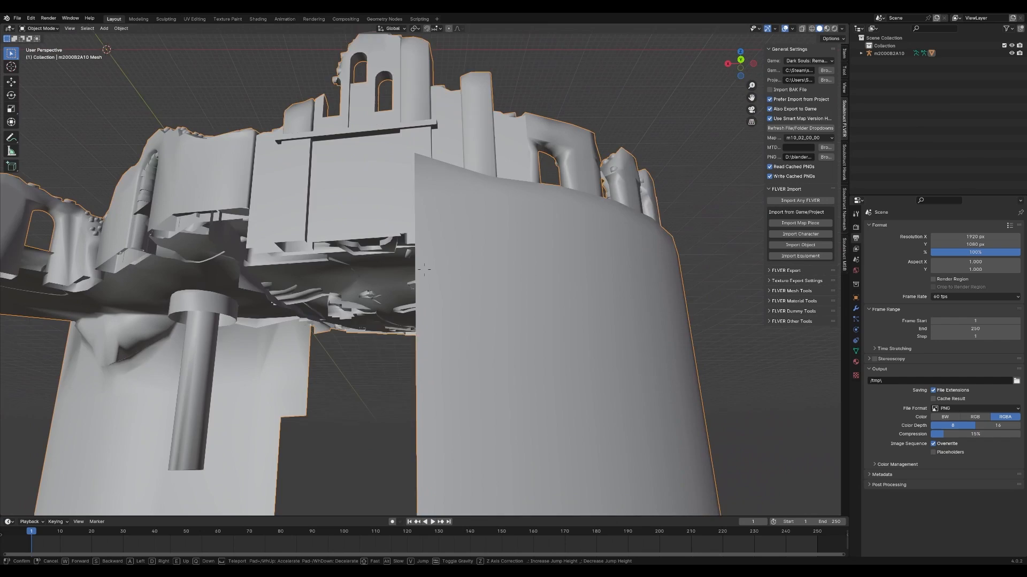
left_click(561, 226)
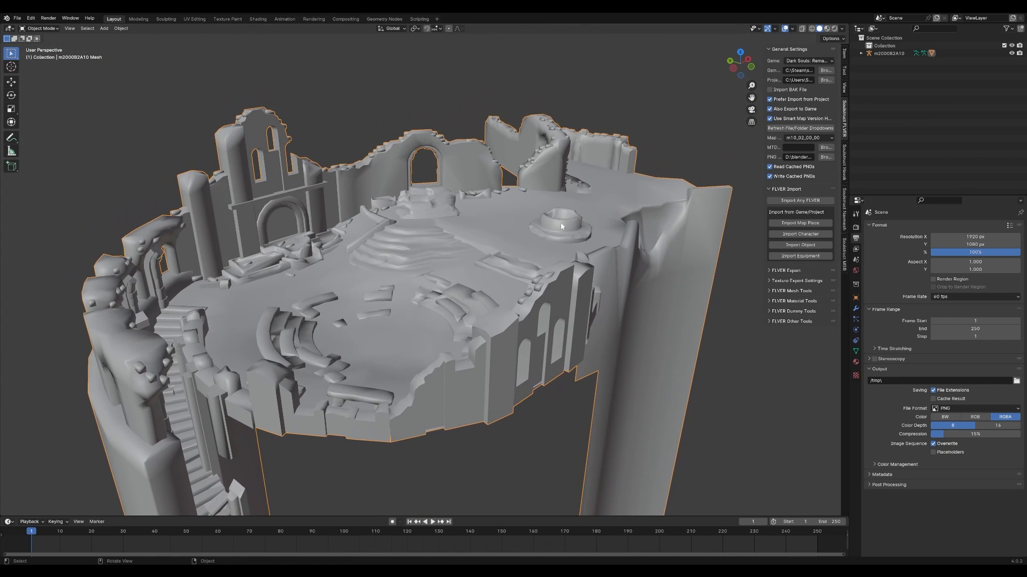
- Switch the viewport to Material Preview and examine the textures across the map piece's courtyard, stairs and walls
left_click(828, 29)
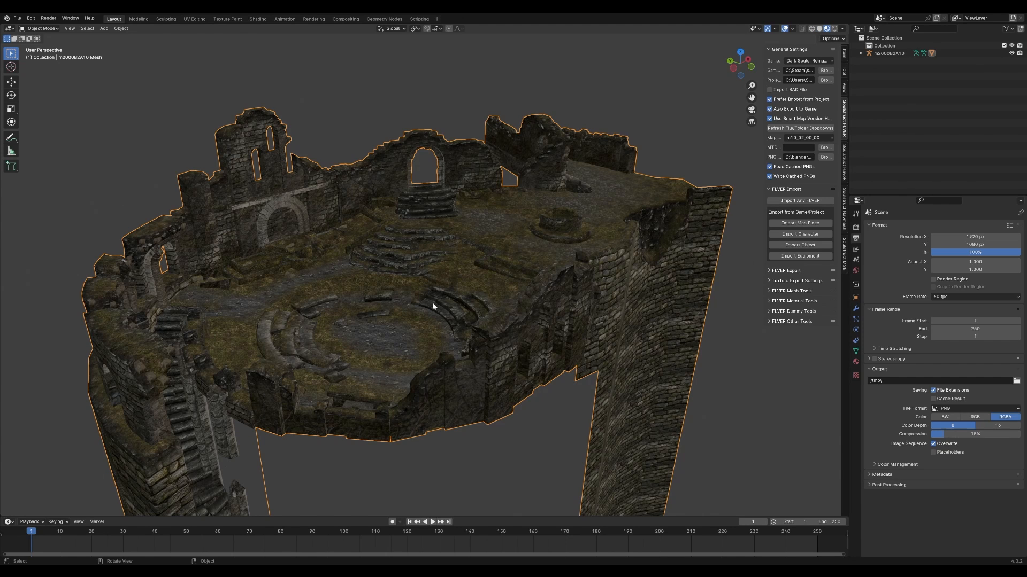
key("shift+grave")
key("w")
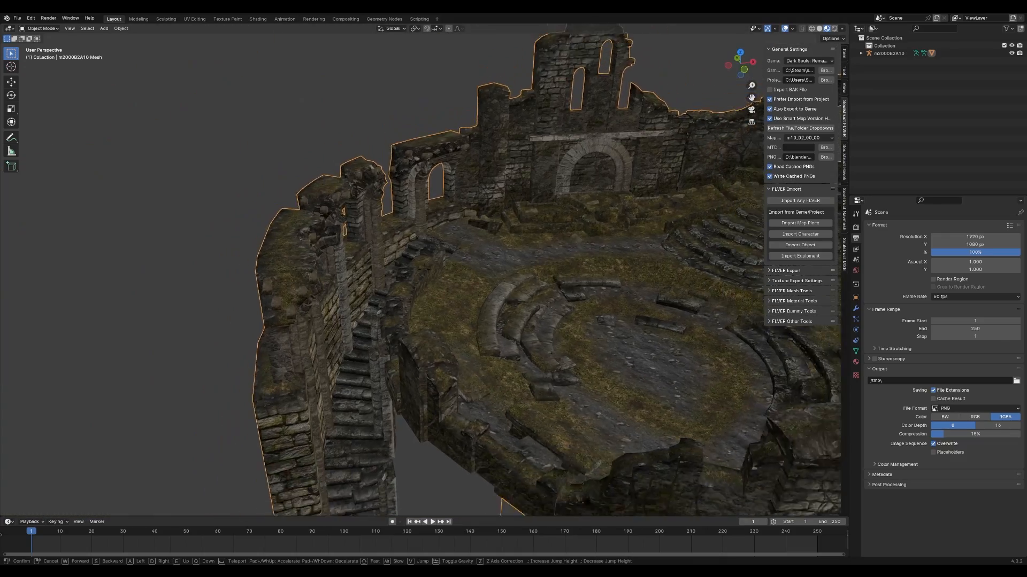
key("a")
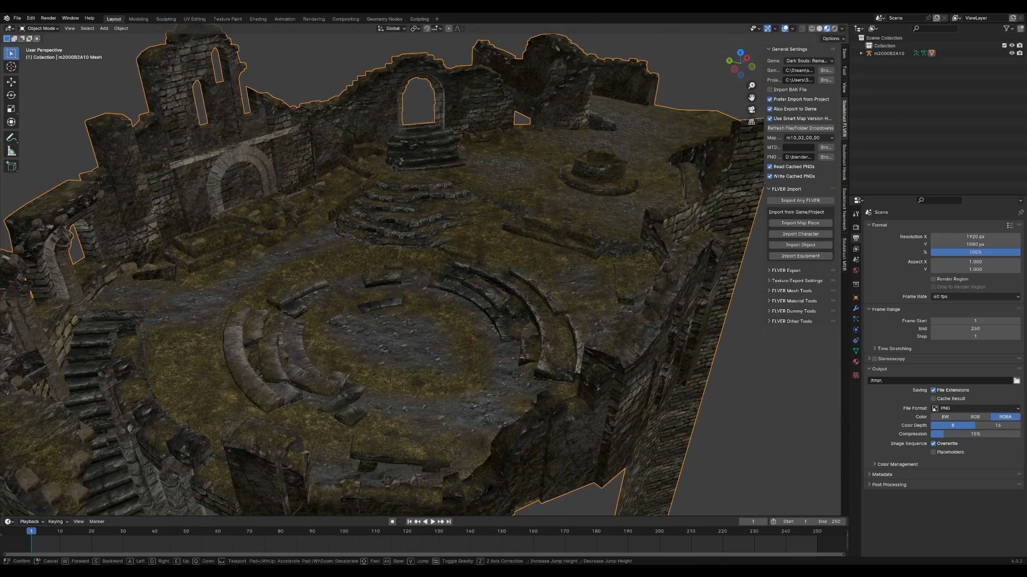
key("w")
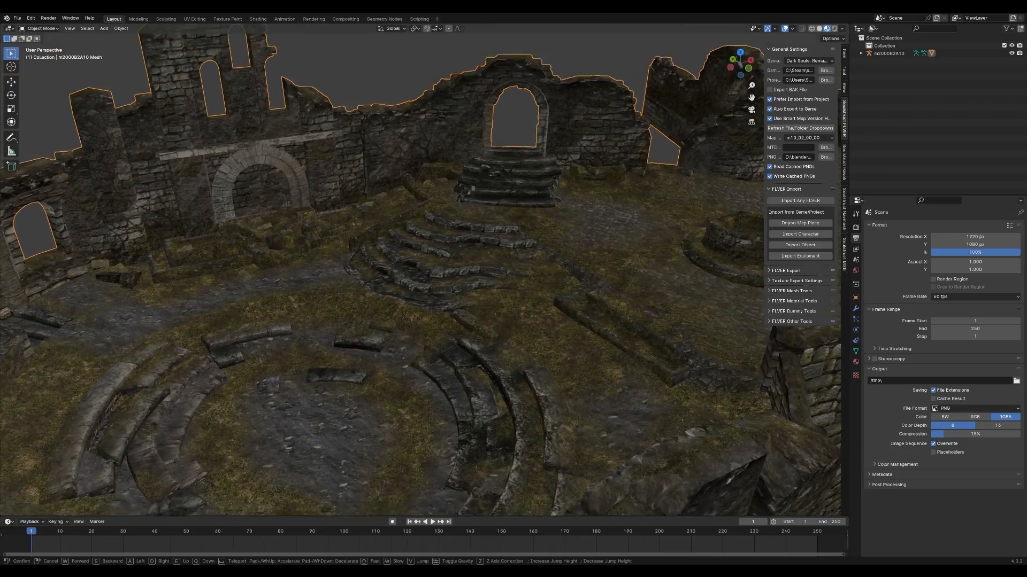
key("s")
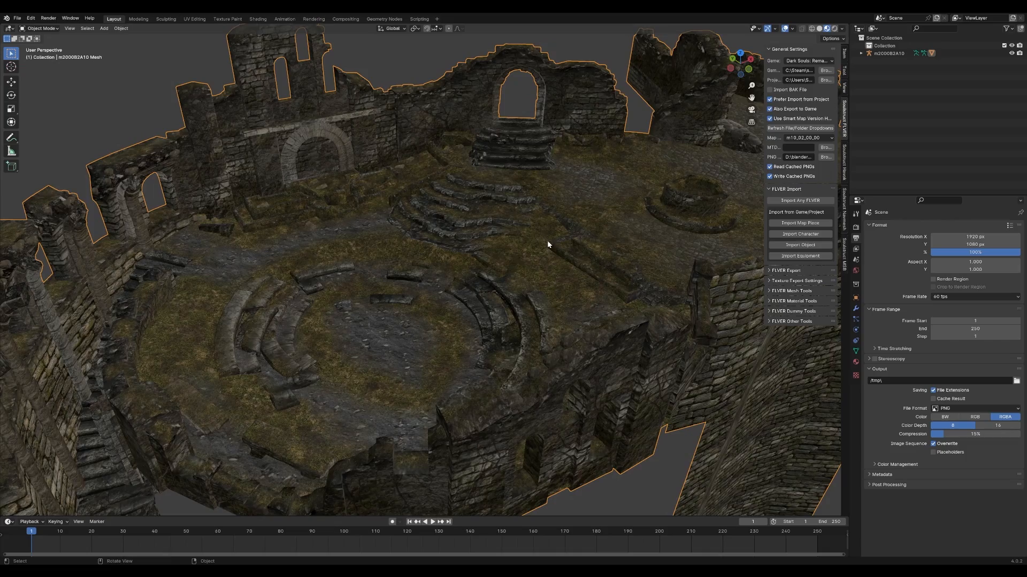
- Examine the textures of the well, the broken ground edge and the outer brick wall up close
key("shift+grave")
key("w")
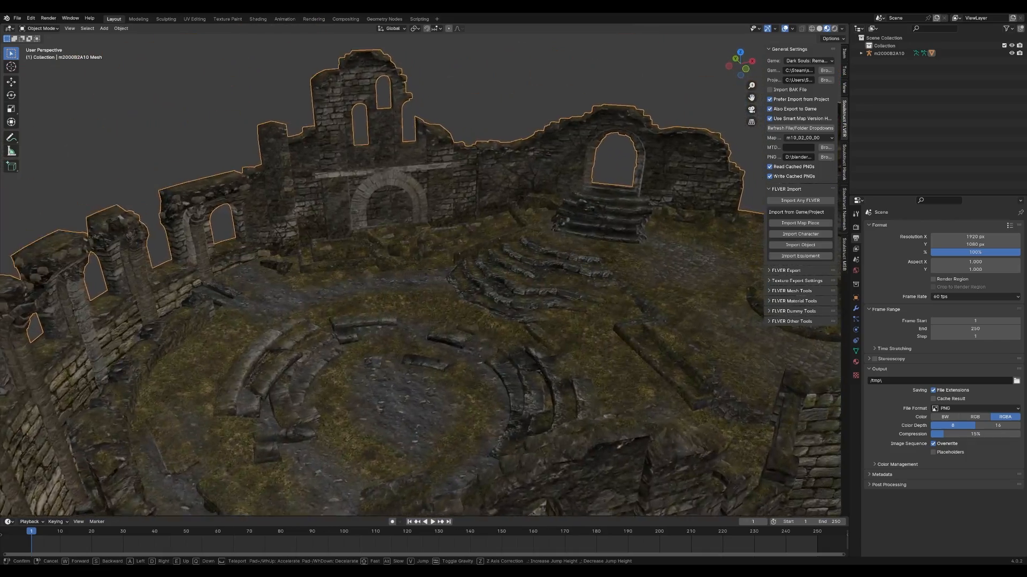
key("w")
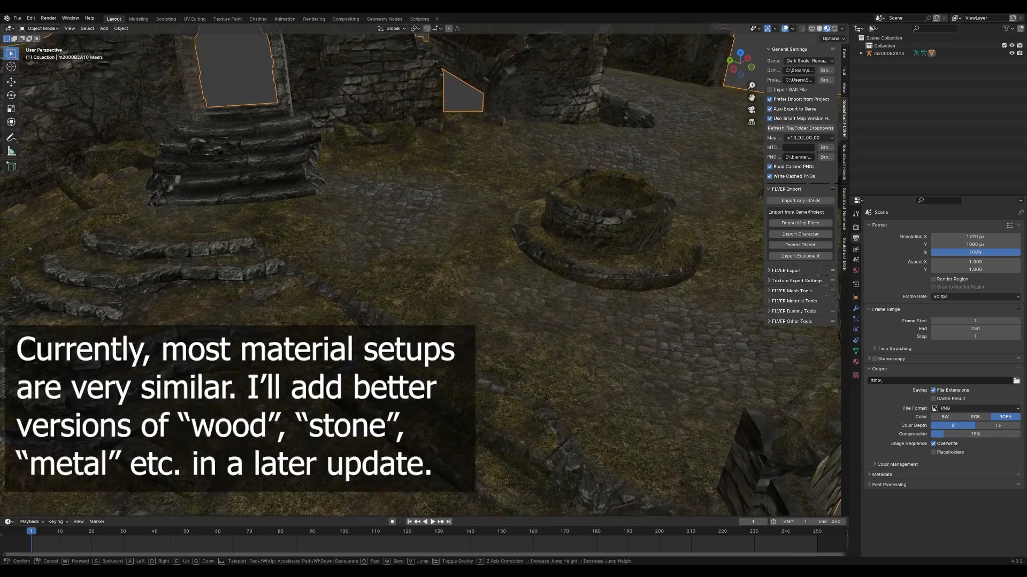
key("s")
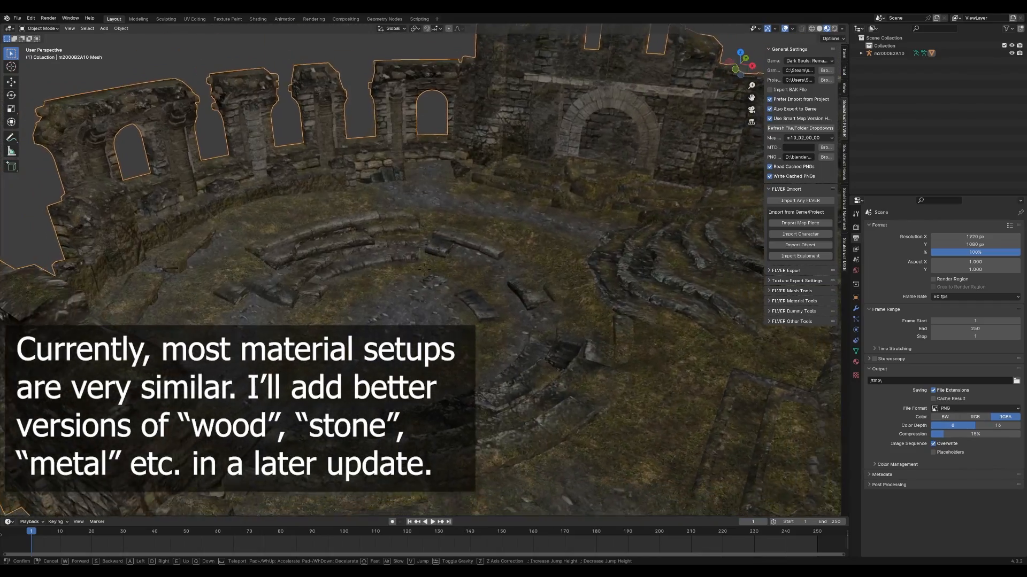
key("w")
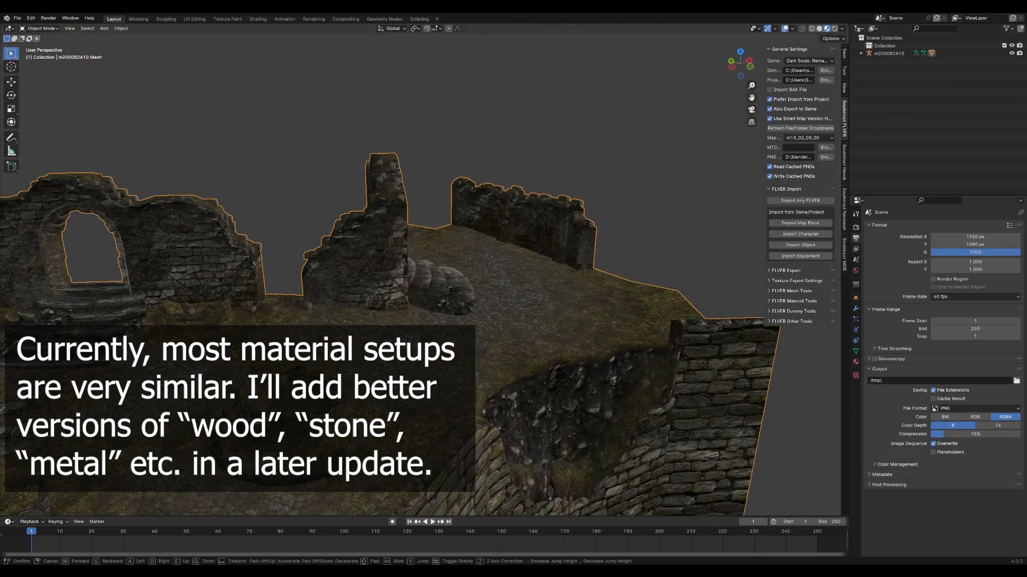
key("w")
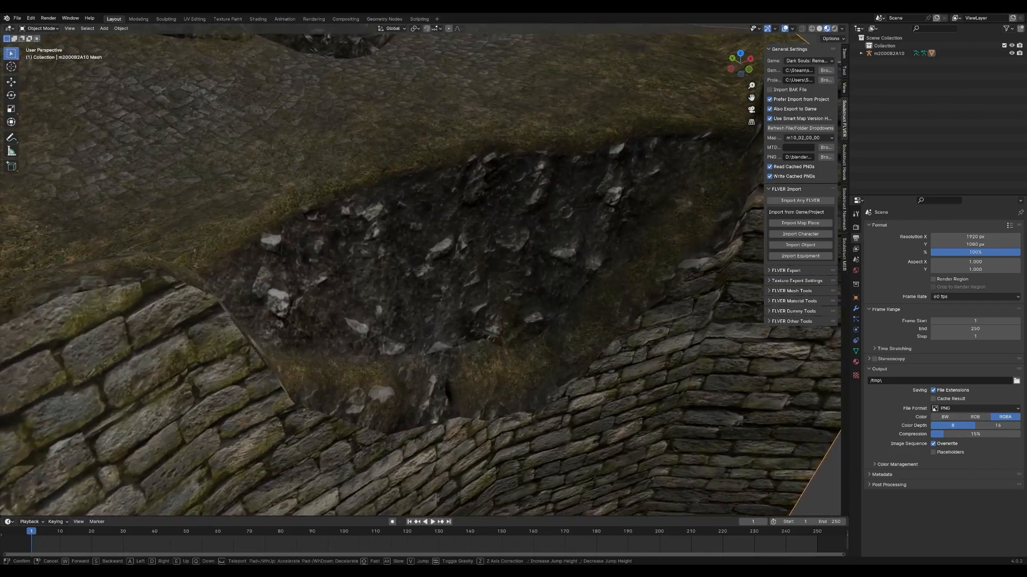
key("s")
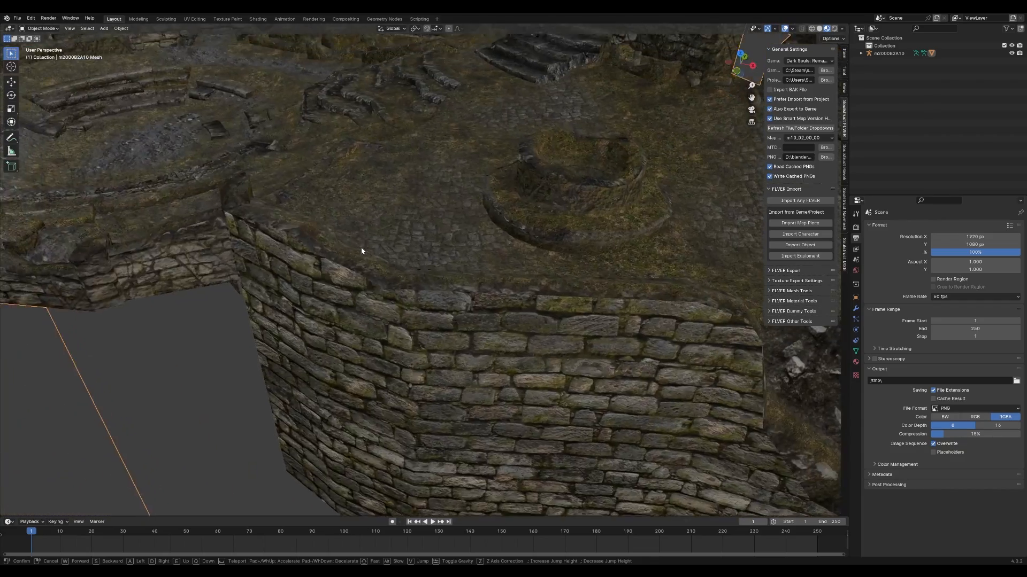
key("s")
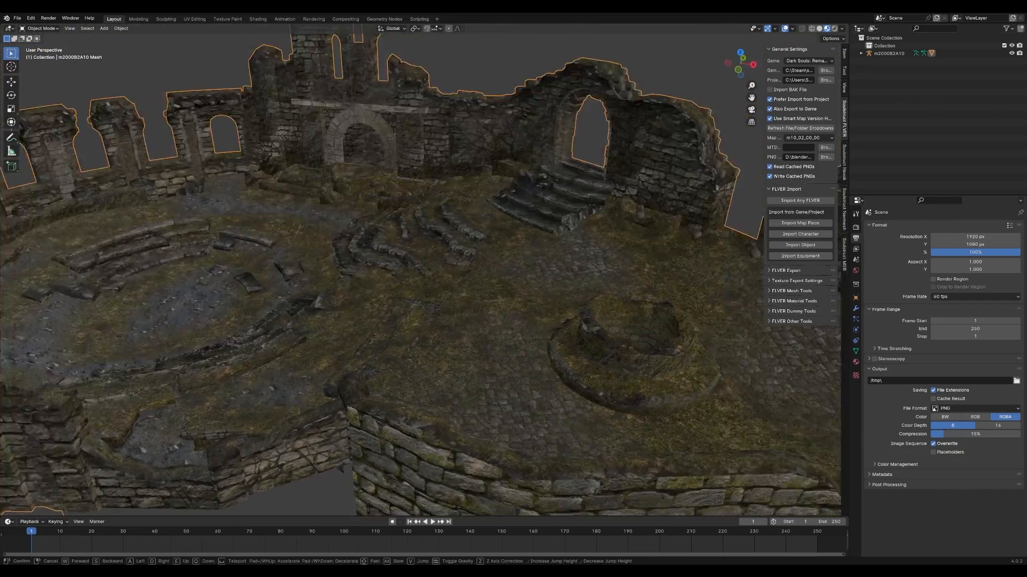
key("Escape")
- Switch to solid shading, enter Edit Mode on the map piece mesh and bring the stone well into view
left_click(818, 28)
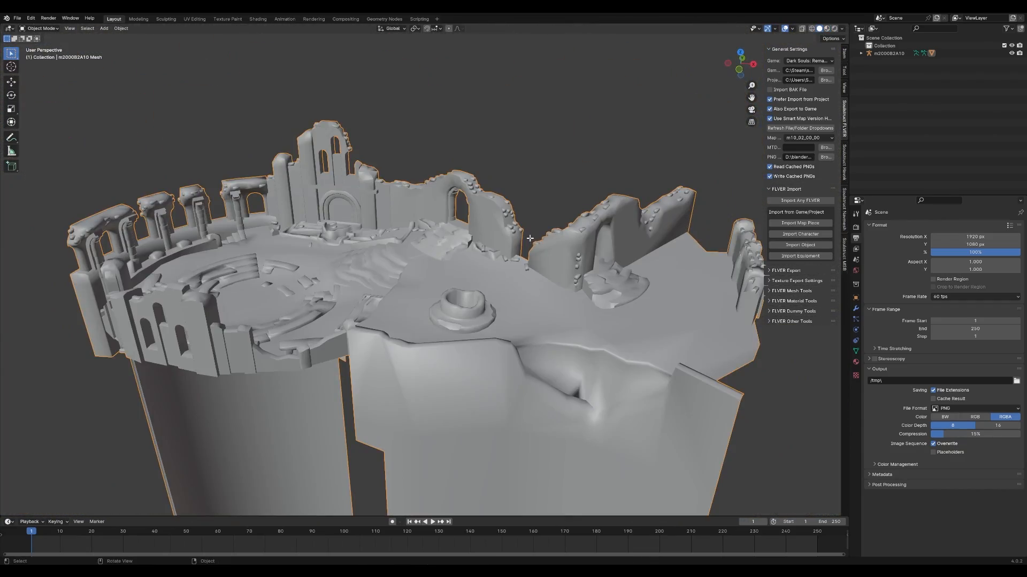
key("Tab")
key("shift+grave")
key("w")
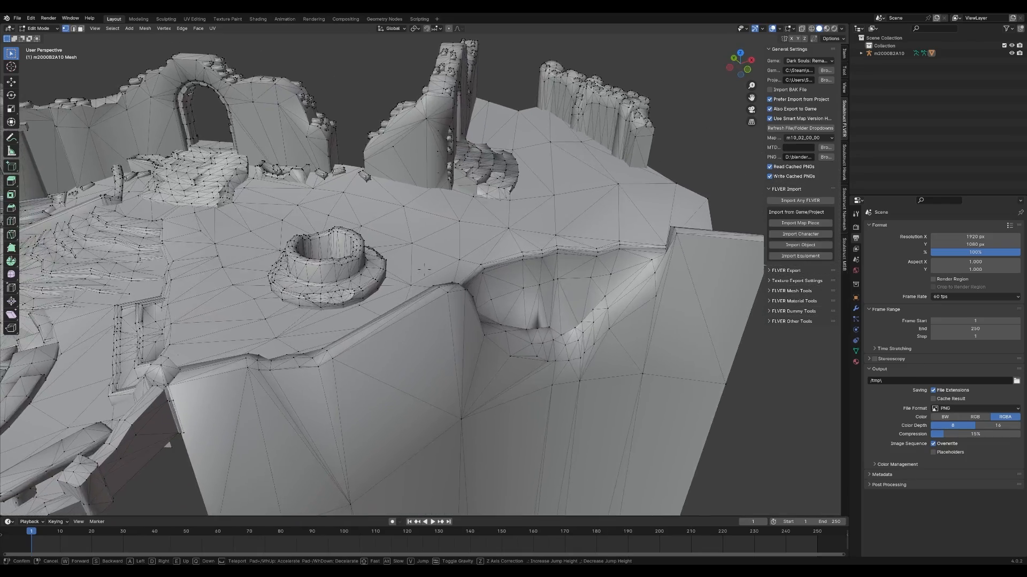
key("s")
key("w")
left_click(424, 269)
- Box-select the visible well geometry and try scaling it, first normally and again with proportional editing enabled
left_click_drag(396, 250, 502, 319)
key("s")
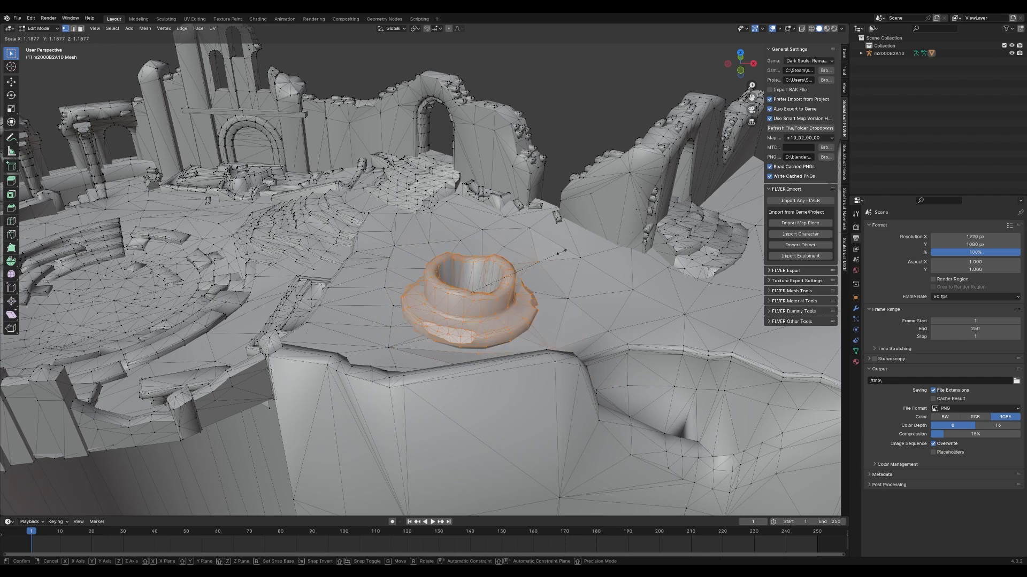
right_click(489, 272)
key("shift+grave")
left_click(421, 269)
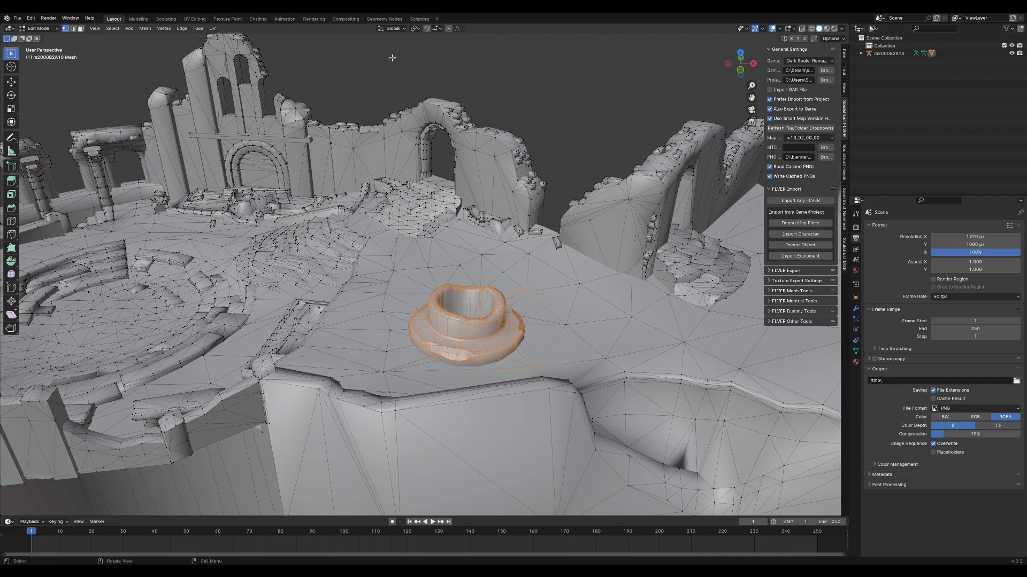
key("s")
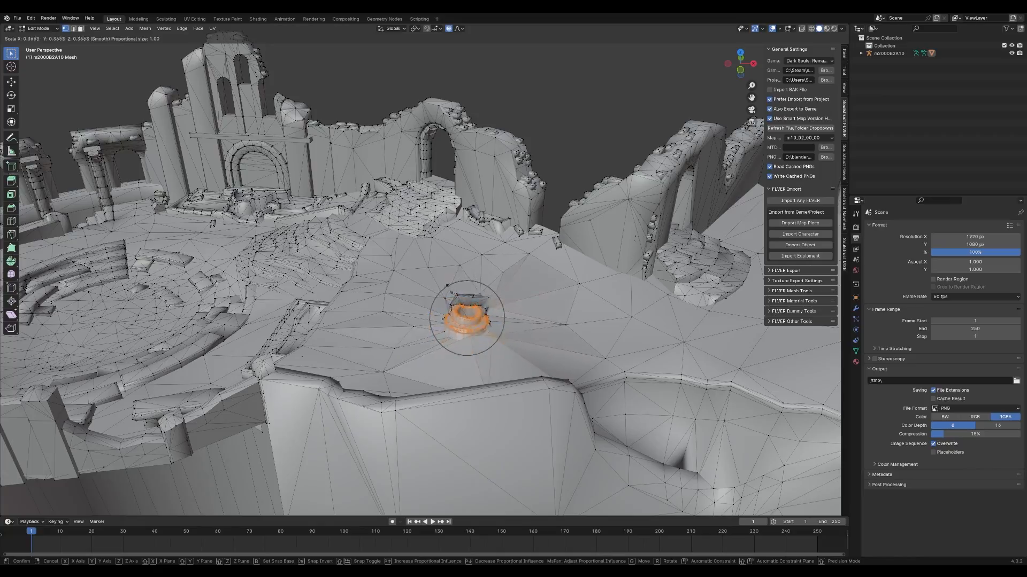
right_click(449, 290)
- Select the whole well including its hidden shaft vertices using X-ray, and turn X-ray off again
key("shift+grave")
key("w")
key("e")
key("w")
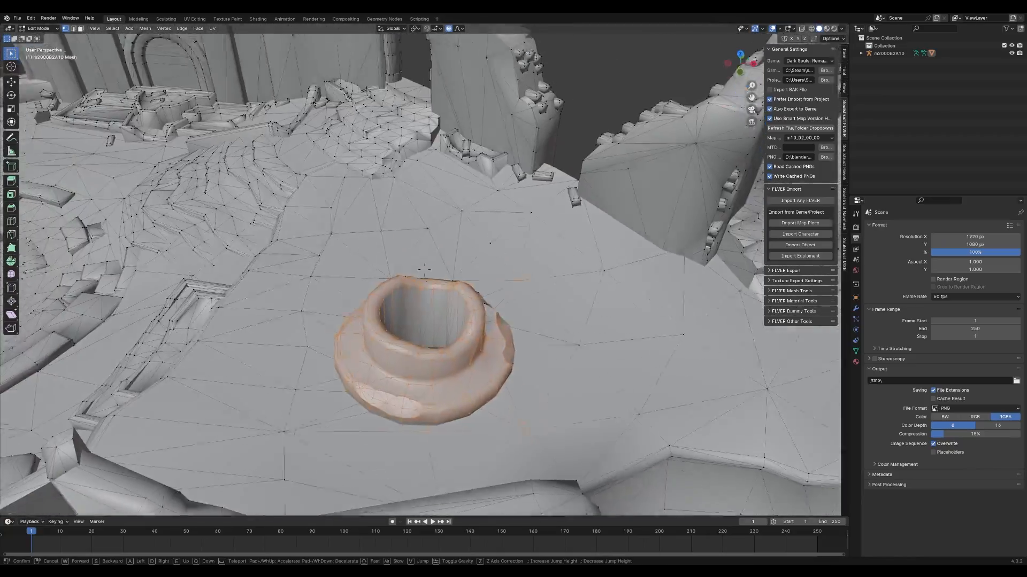
left_click(448, 286)
key("alt+z")
key("shift+grave")
key("s")
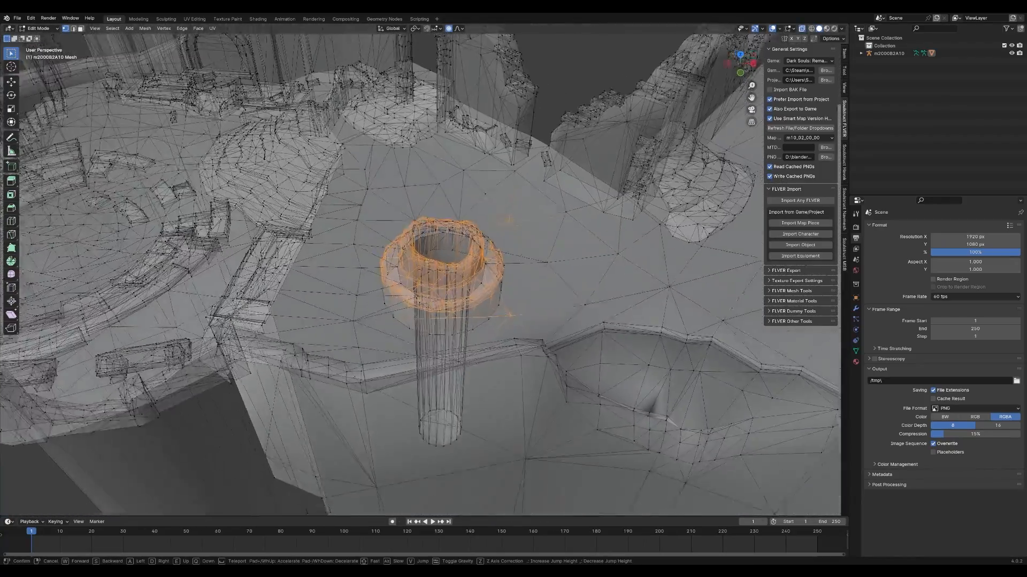
left_click(510, 271)
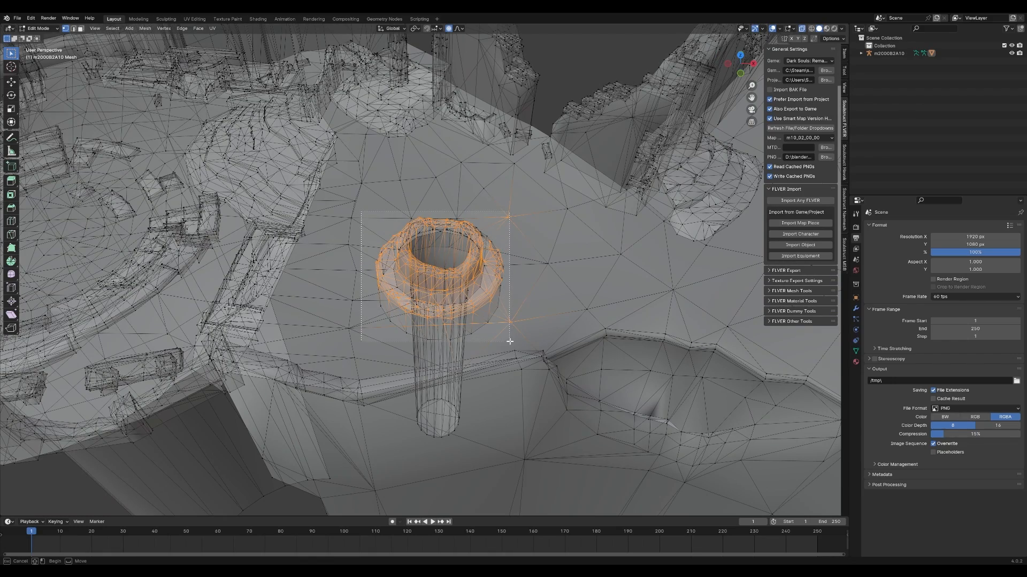
left_click_drag(510, 341, 517, 283)
key("alt+z")
- Show the textures with Material Preview and try scaling the selected well down with proportional editing
middle_click_drag(506, 212, 681, 51)
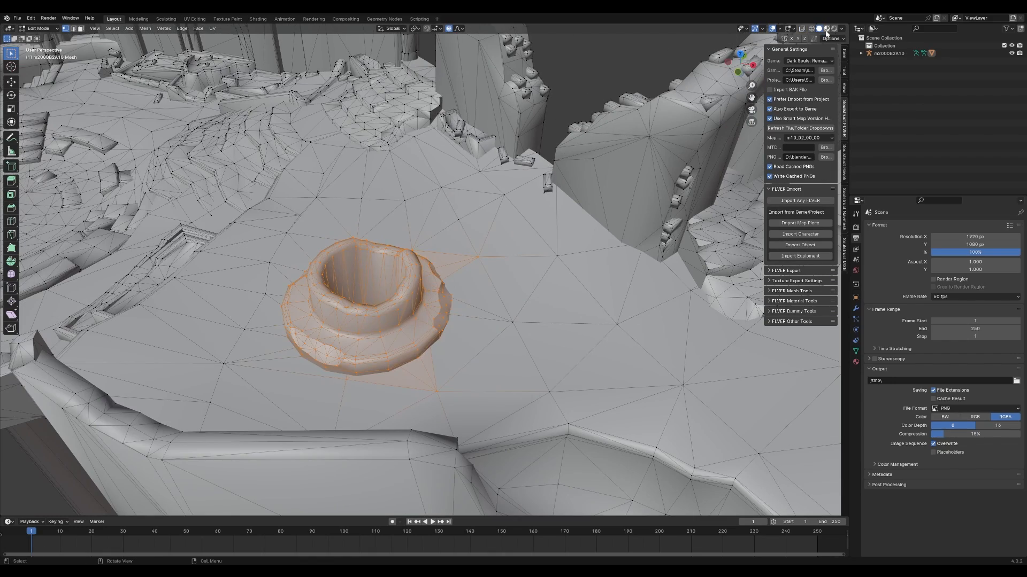
left_click(826, 28)
middle_click_drag(556, 299, 543, 175)
key("s")
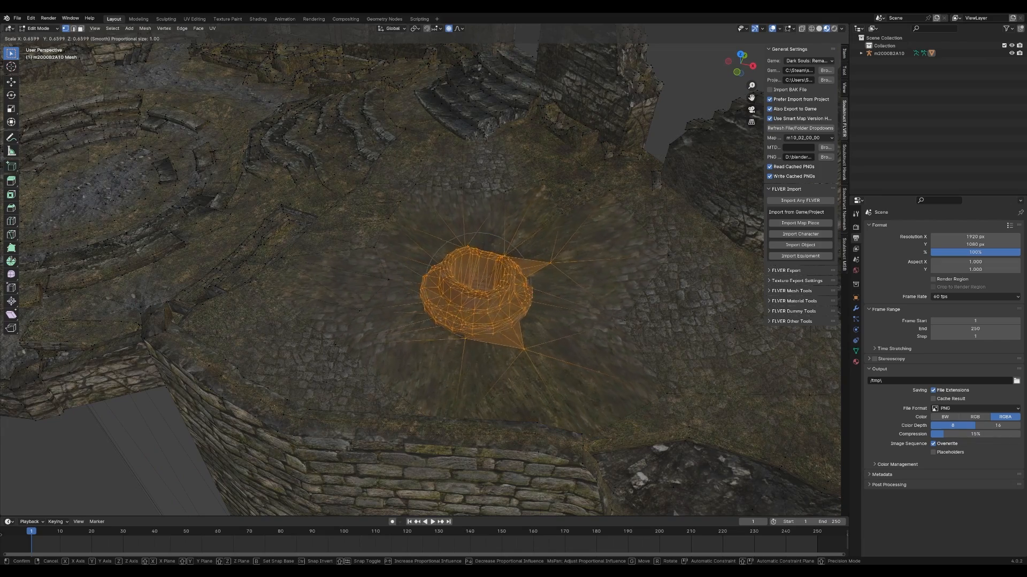
key("Return")
- Return to Object Mode with solid shading and look over the well and courtyard
key("Tab")
left_click(819, 28)
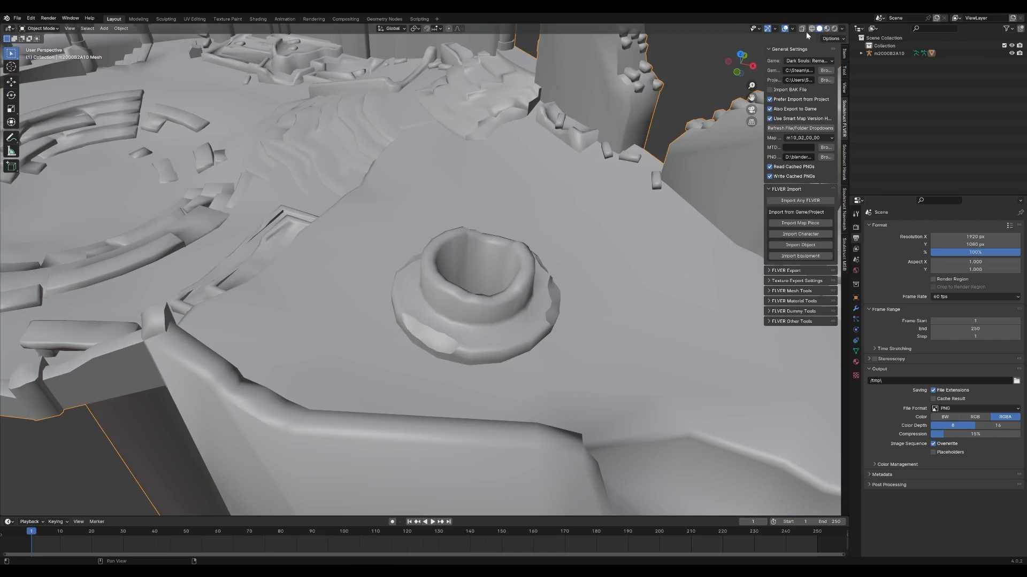
key("shift+grave")
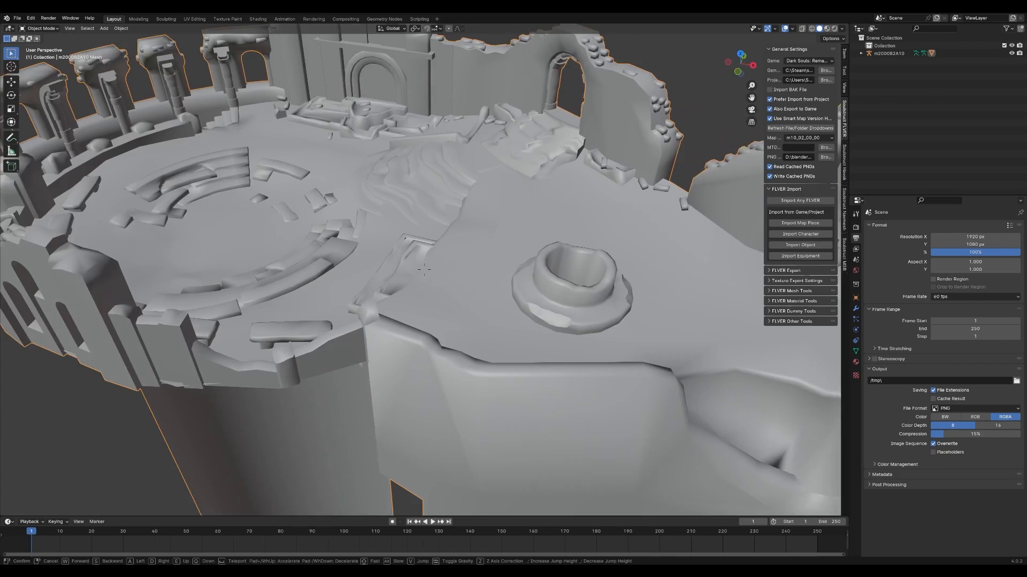
key("w")
key("a")
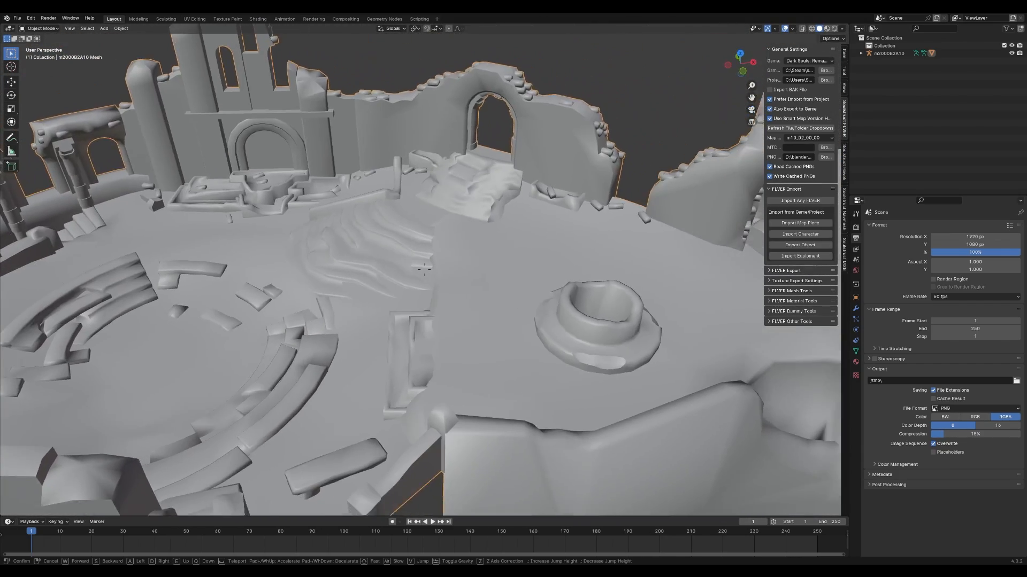
- Put the m2000B2A10 mesh in Edit Mode and examine the whole map piece's vertices from a distance
key("s")
left_click(504, 186)
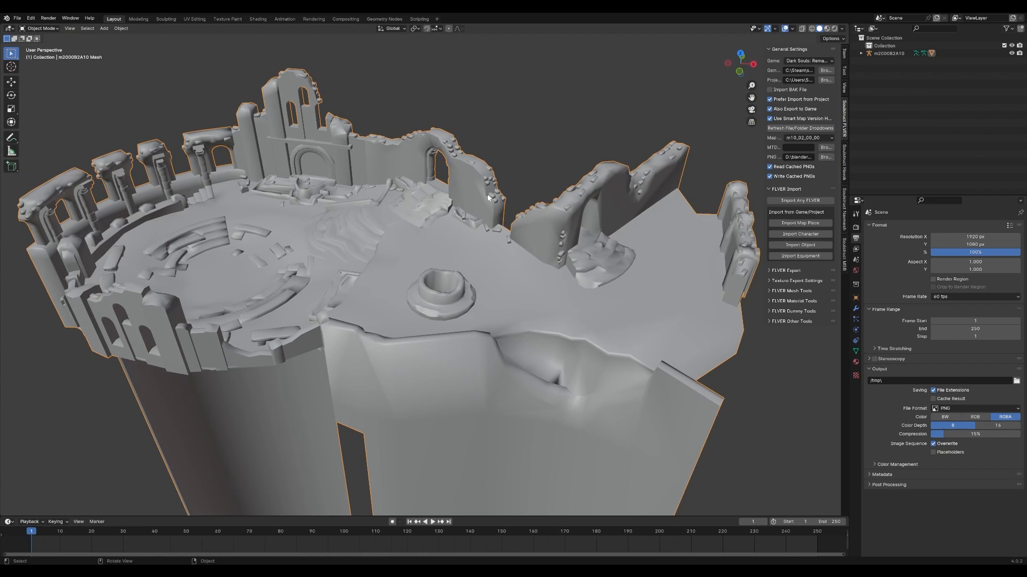
key("Tab")
left_click(510, 171)
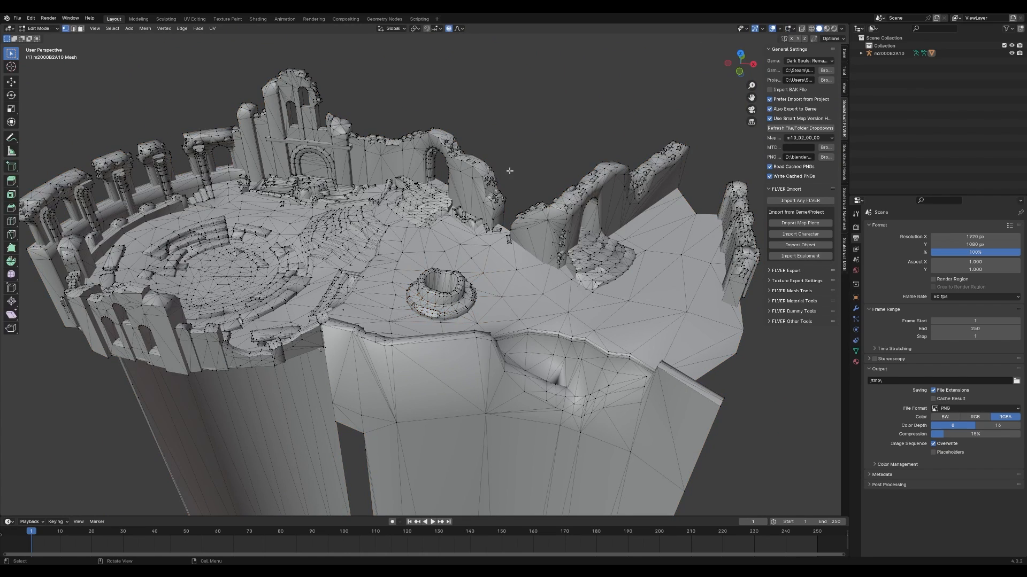
key("shift+grave")
key("s")
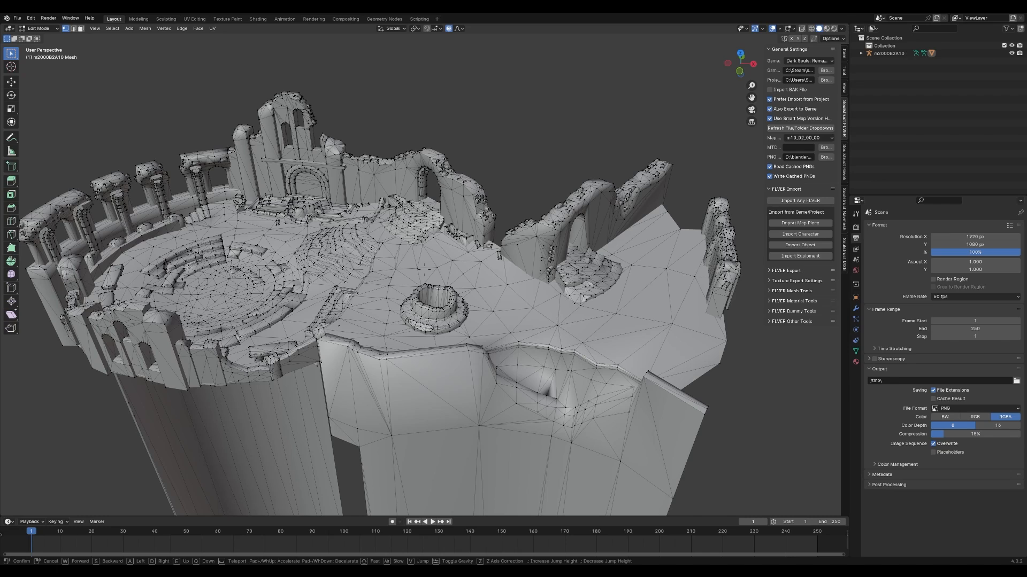
left_click(510, 171)
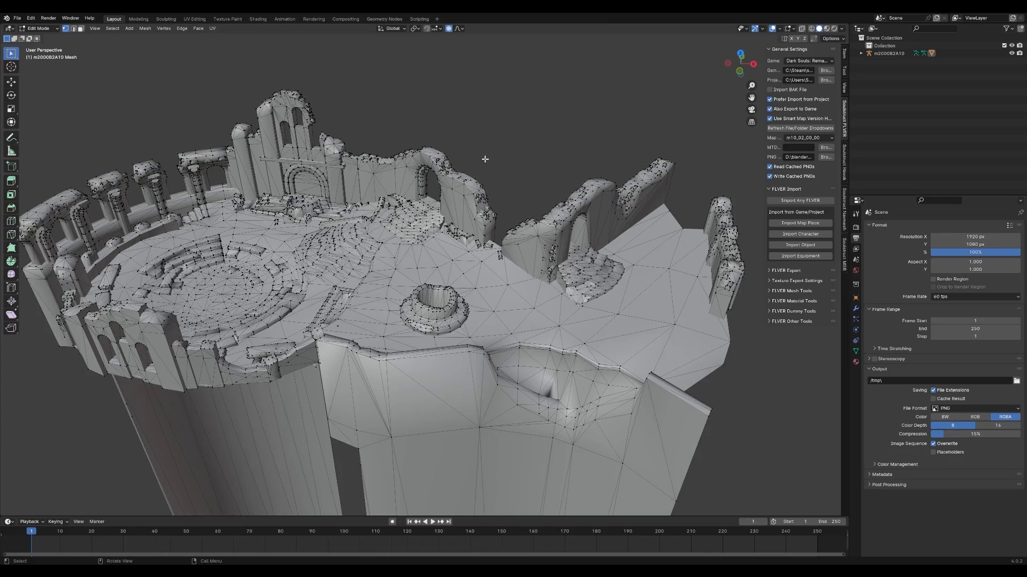
key("shift+grave")
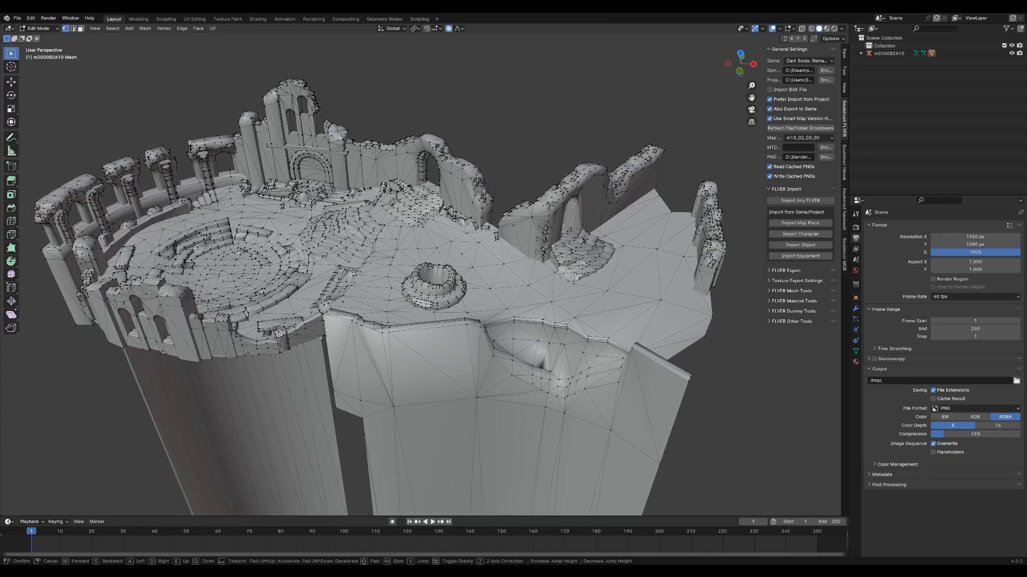
left_click(484, 159)
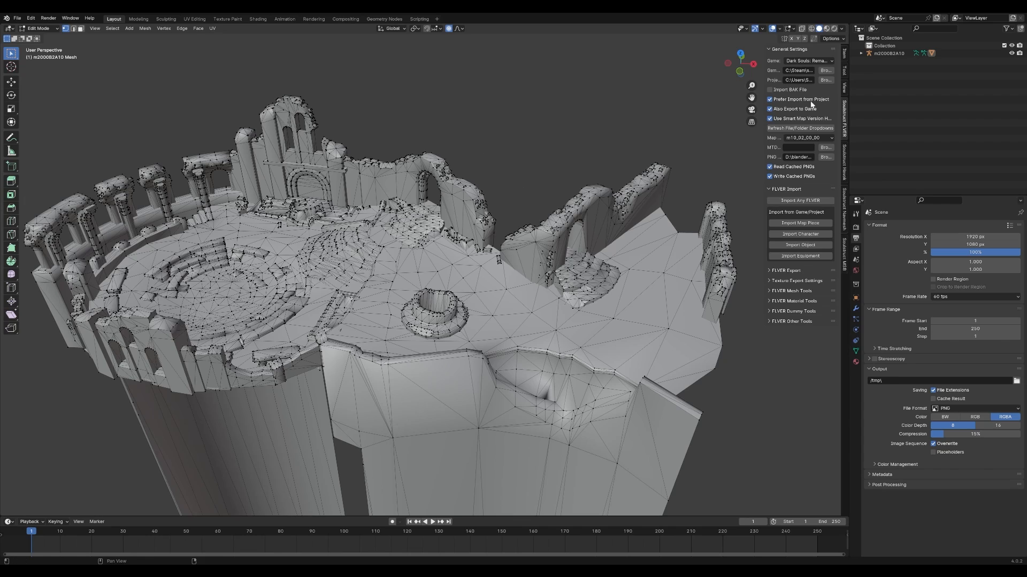
- Expand the m2000B2A10 hierarchy in the outliner and locate its mesh object
left_click(860, 53)
left_click(903, 76)
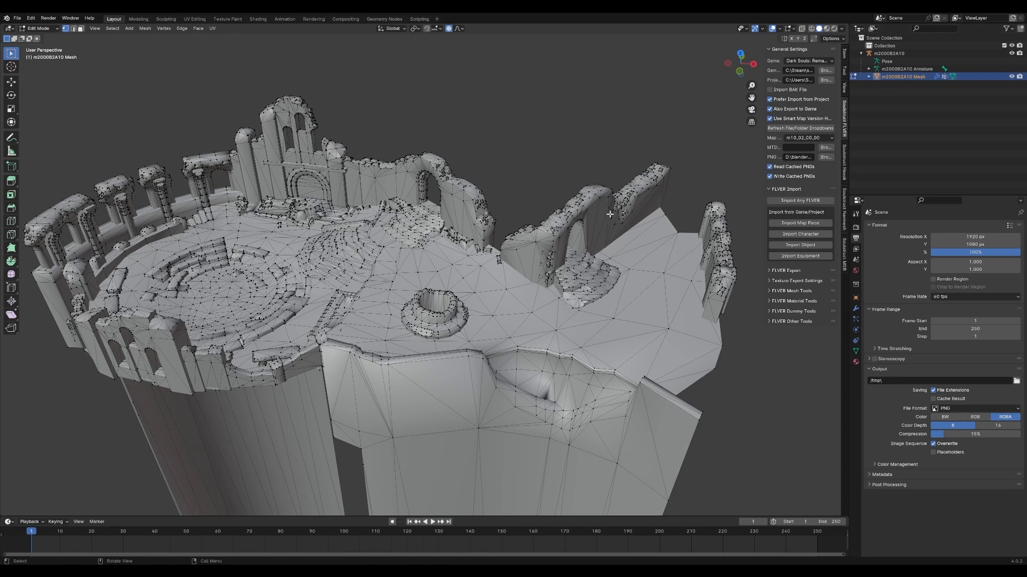
key("shift+grave")
left_click(609, 195)
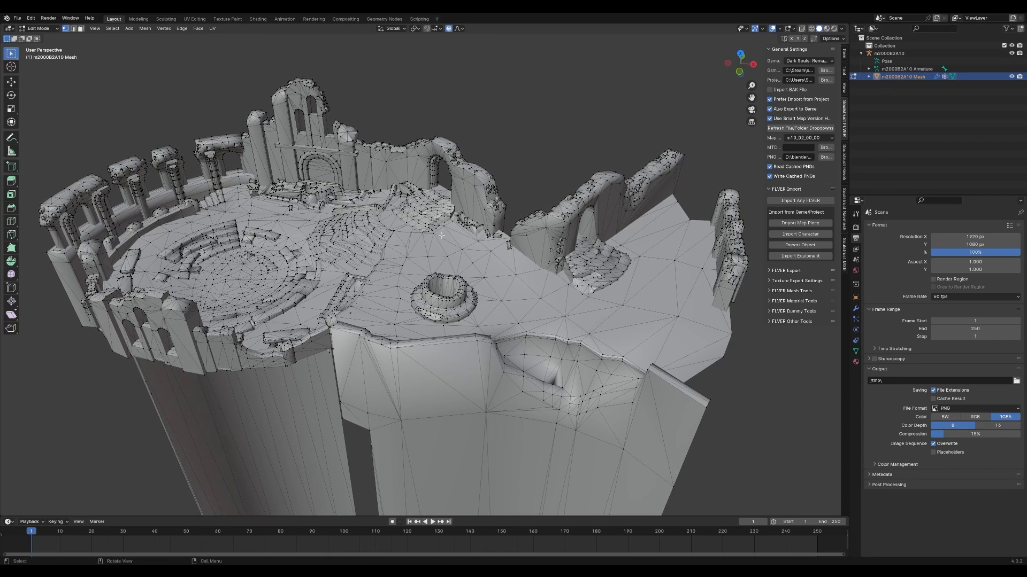
- Examine the mesh around the well and courtyard up close, then the whole map piece from farther back
key("shift+grave")
key("w")
left_click(415, 243)
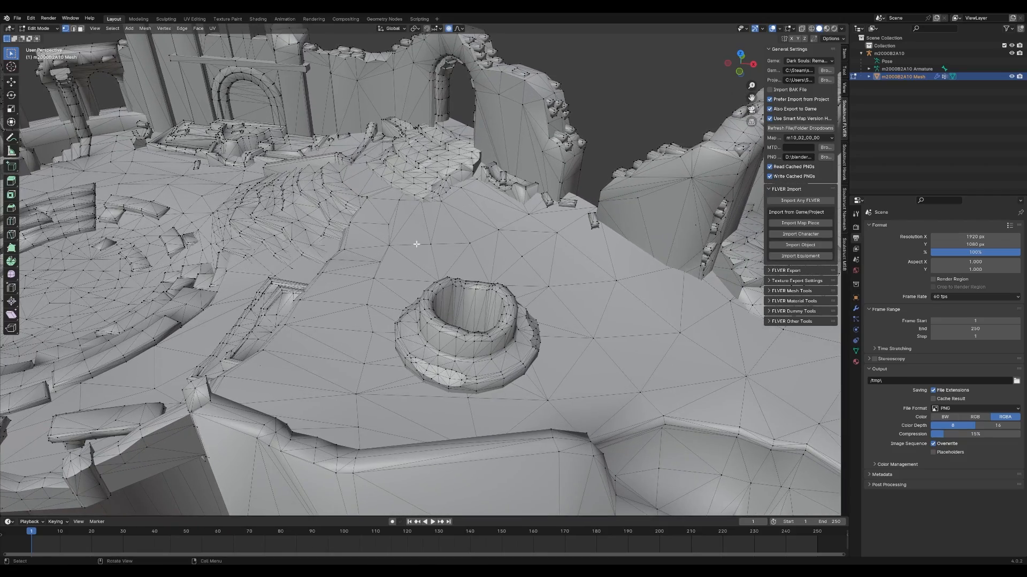
left_click(431, 243)
scroll(407, 270, "down", 8)
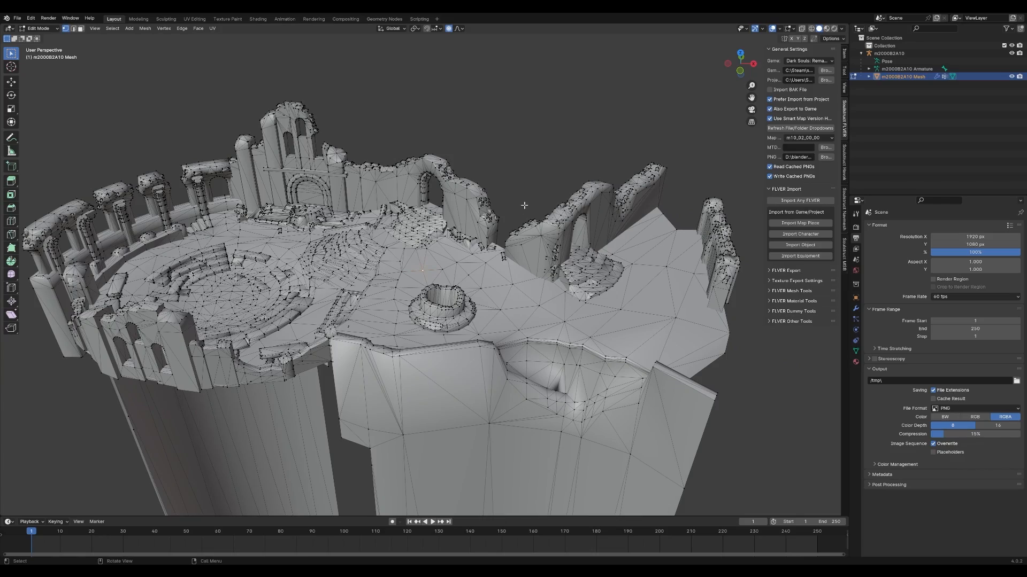
key("shift+grave")
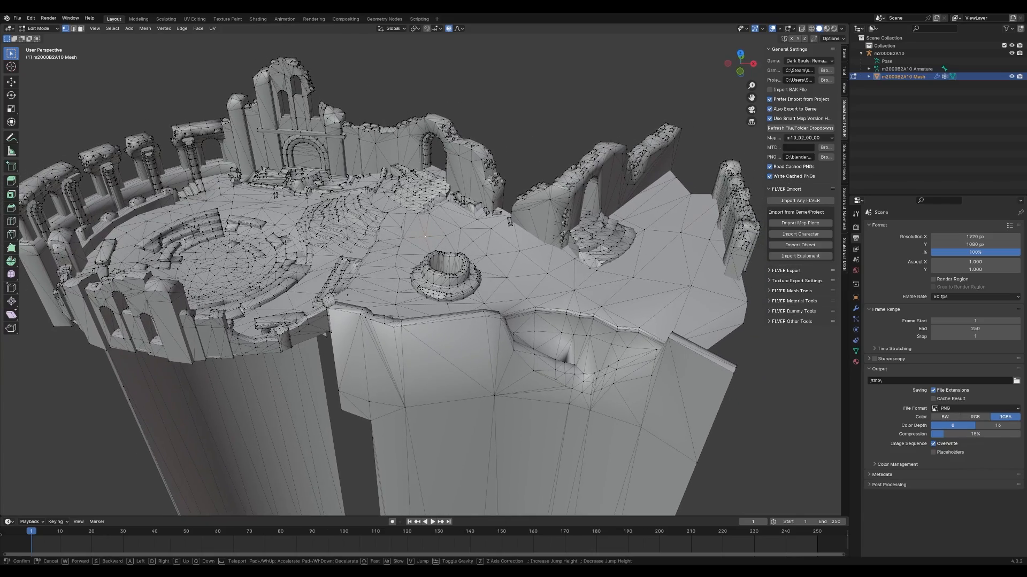
key("w")
key("d")
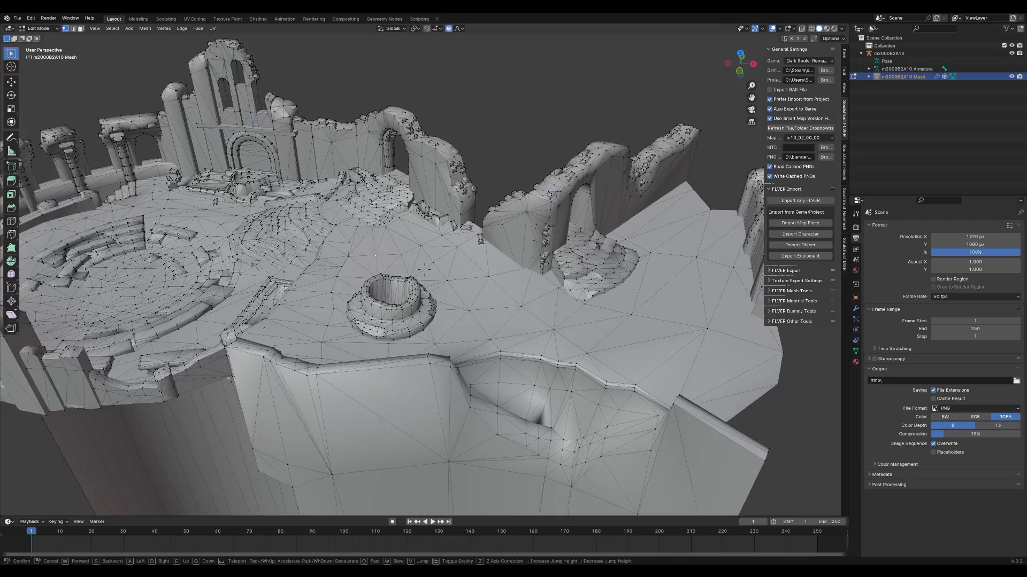
key("w")
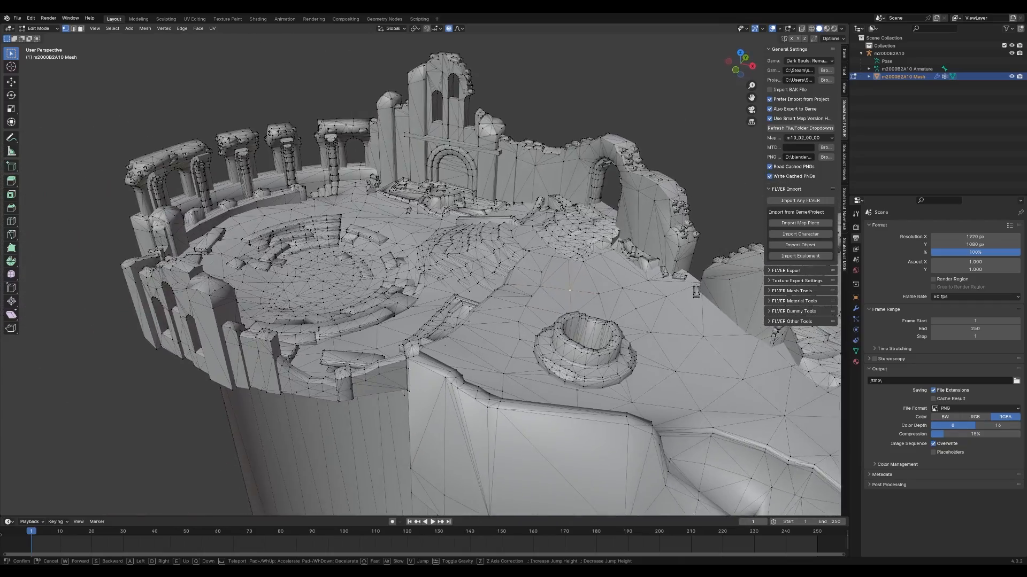
key("w")
key("e")
key("s")
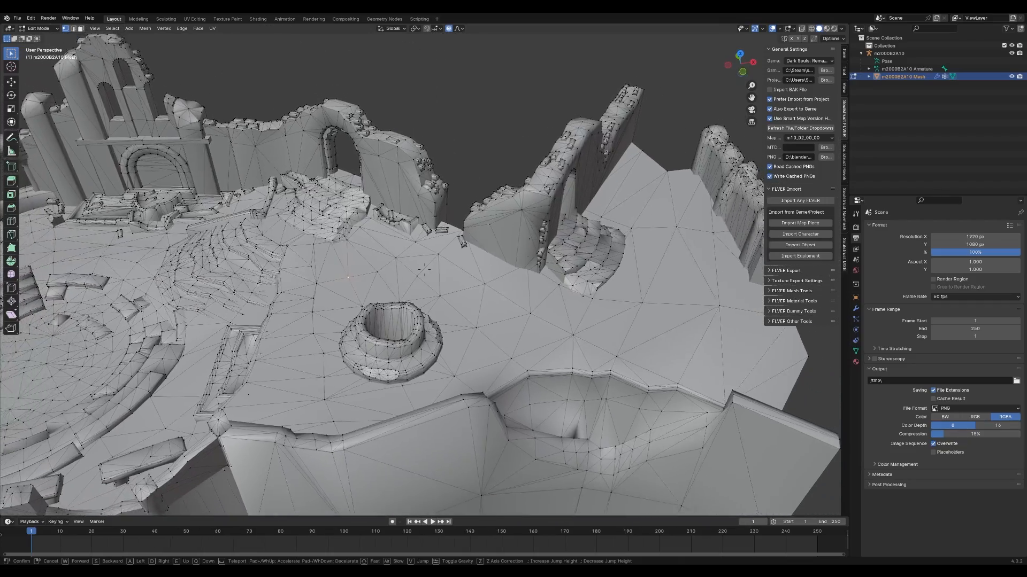
left_click(488, 227)
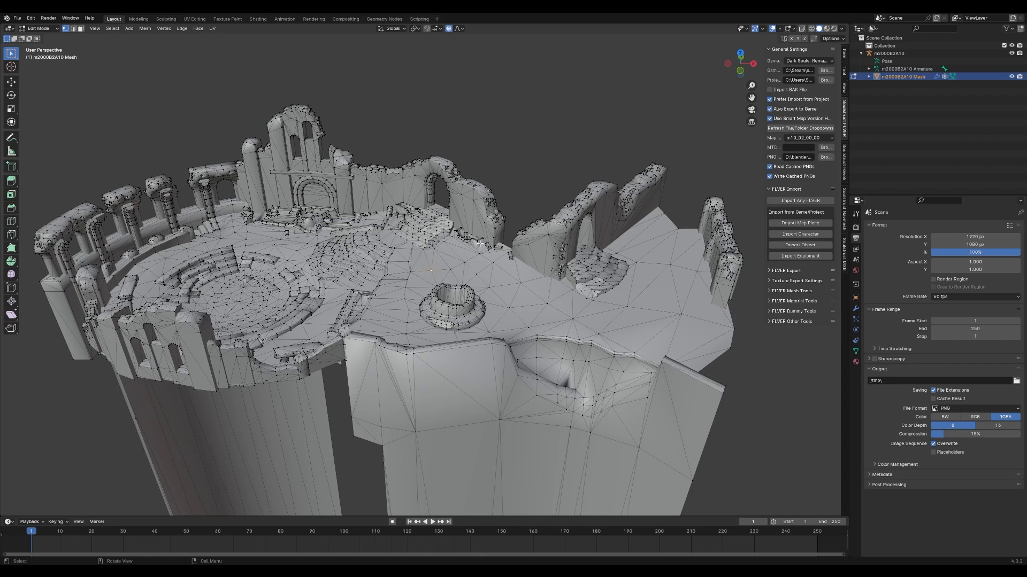
- Compare the map piece's appearance in Object Mode and Edit Mode, finishing in Object Mode
key("Tab")
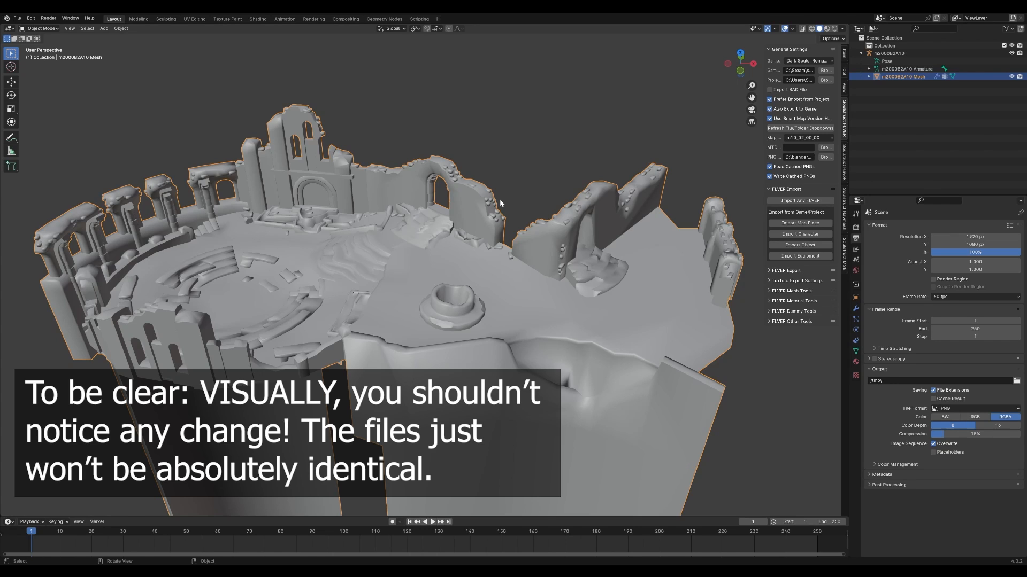
key("Tab")
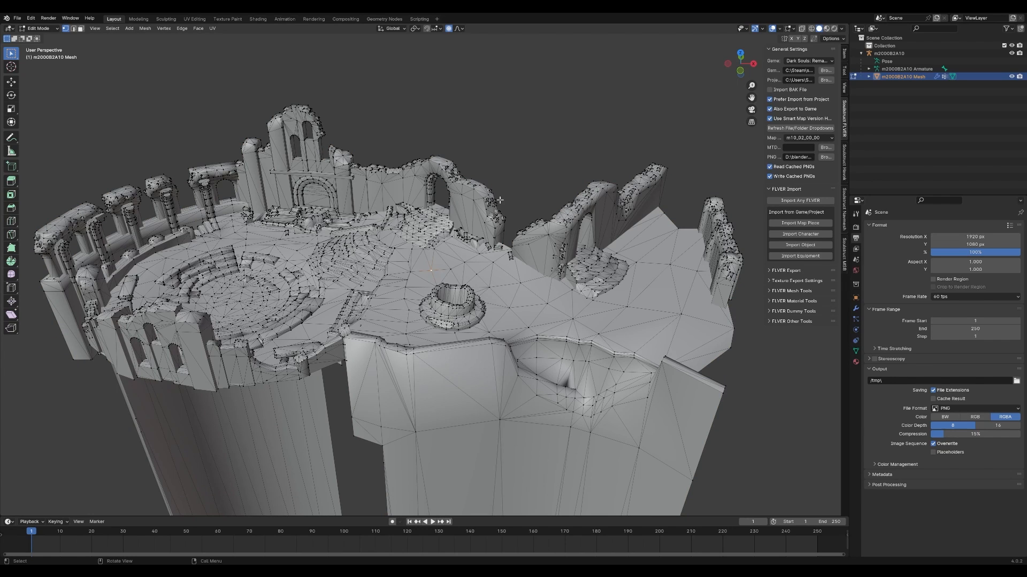
middle_click_drag(499, 200, 494, 199)
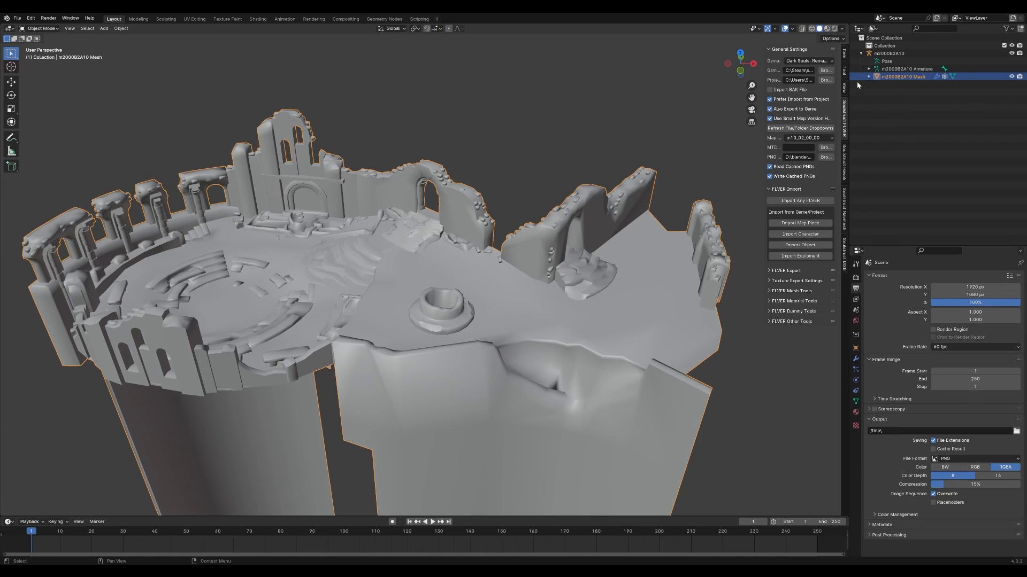
- Select the m2000B2A10 armature object, expand its armature data and select the bone inside
left_click(888, 54)
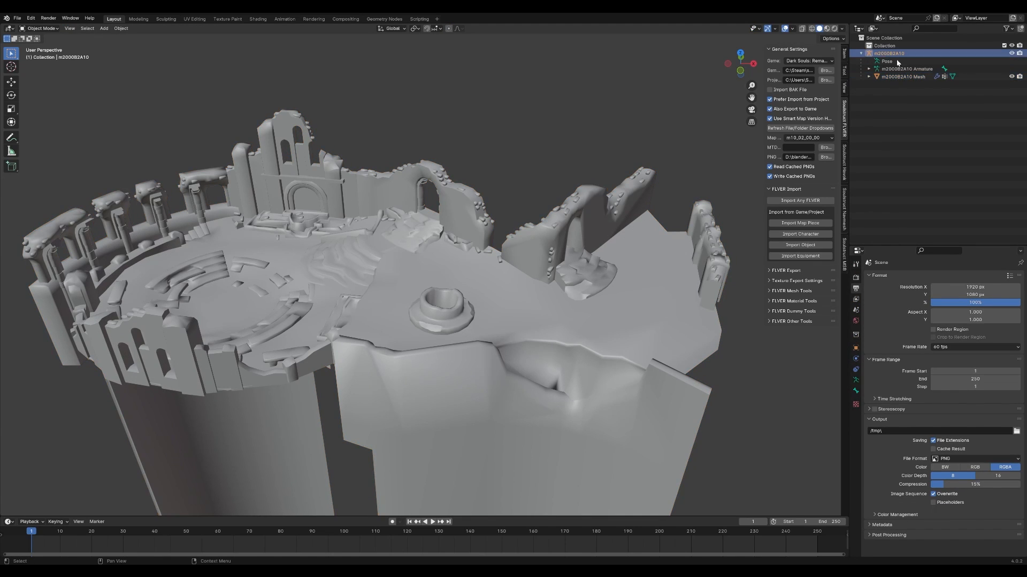
left_click(869, 69)
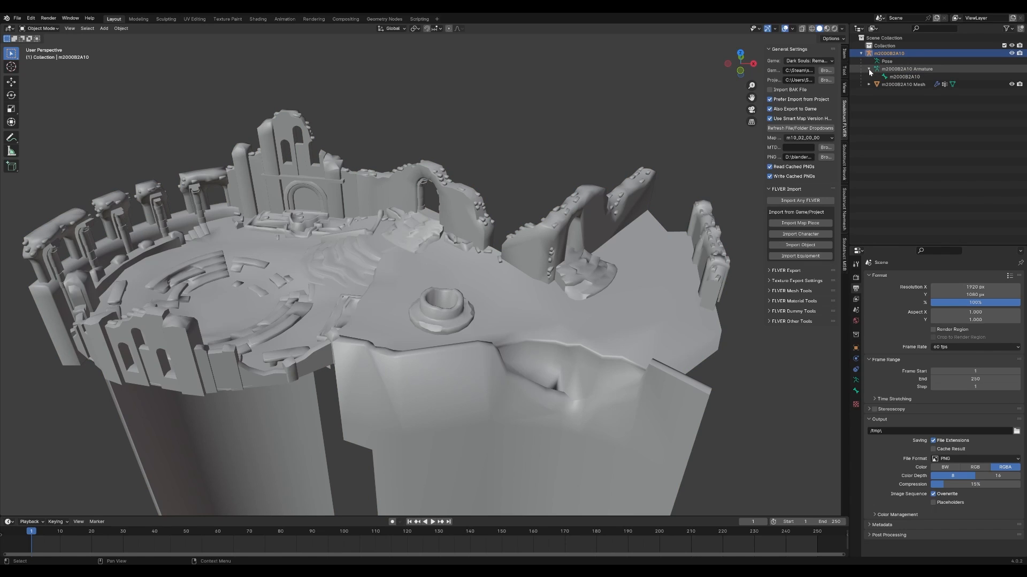
left_click(905, 77)
middle_click_drag(581, 230, 576, 213)
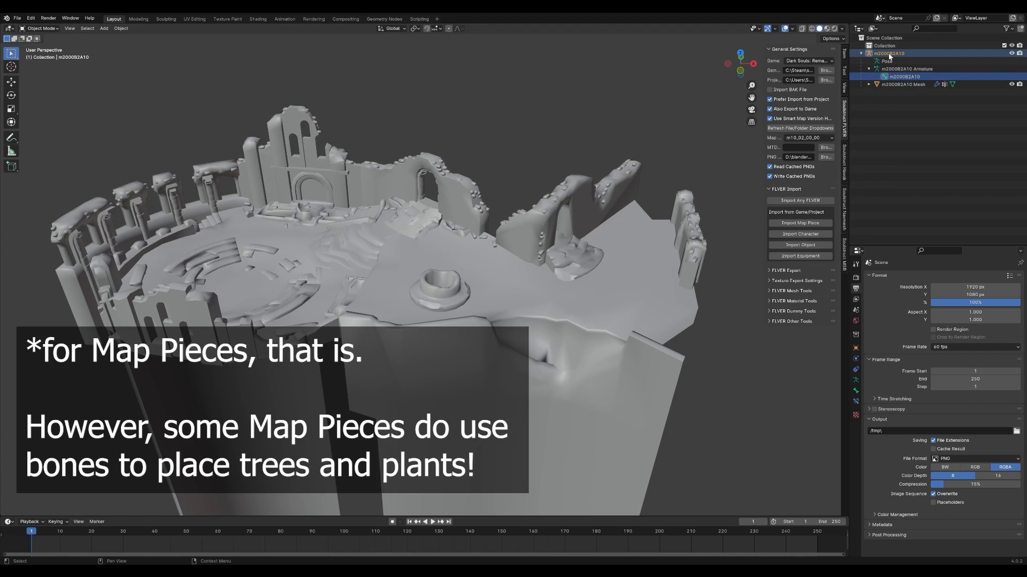
- Inspect the mesh's Armature modifier in the outliner and show the m2000B2A10 armature's object transform properties
left_click(903, 84)
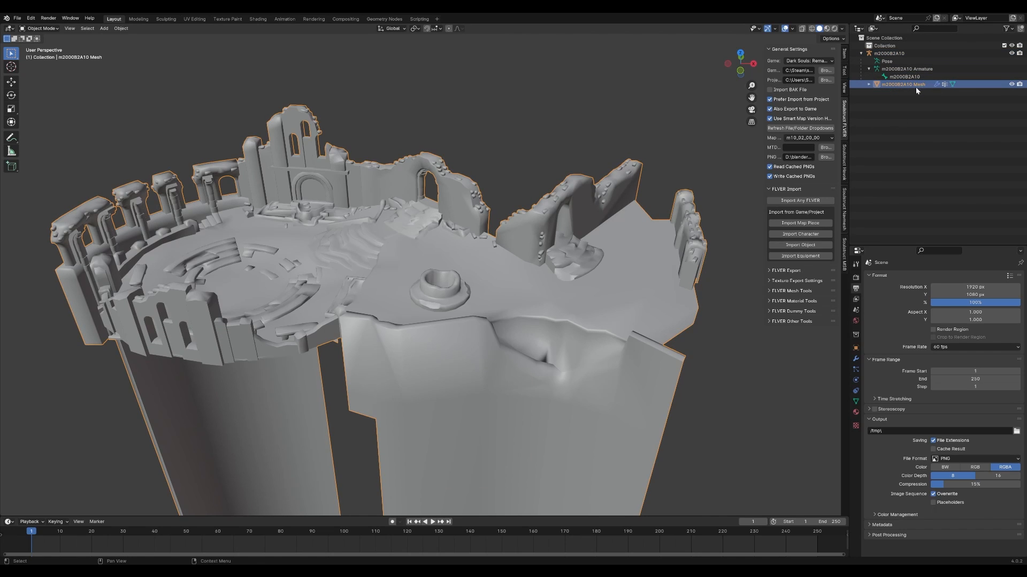
left_click(869, 84)
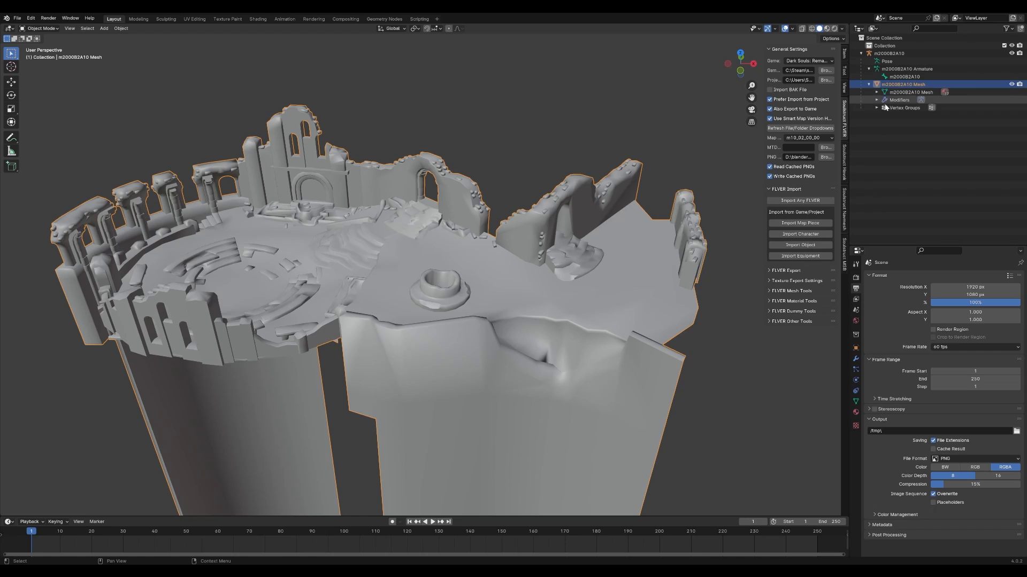
left_click(877, 100)
left_click(907, 107)
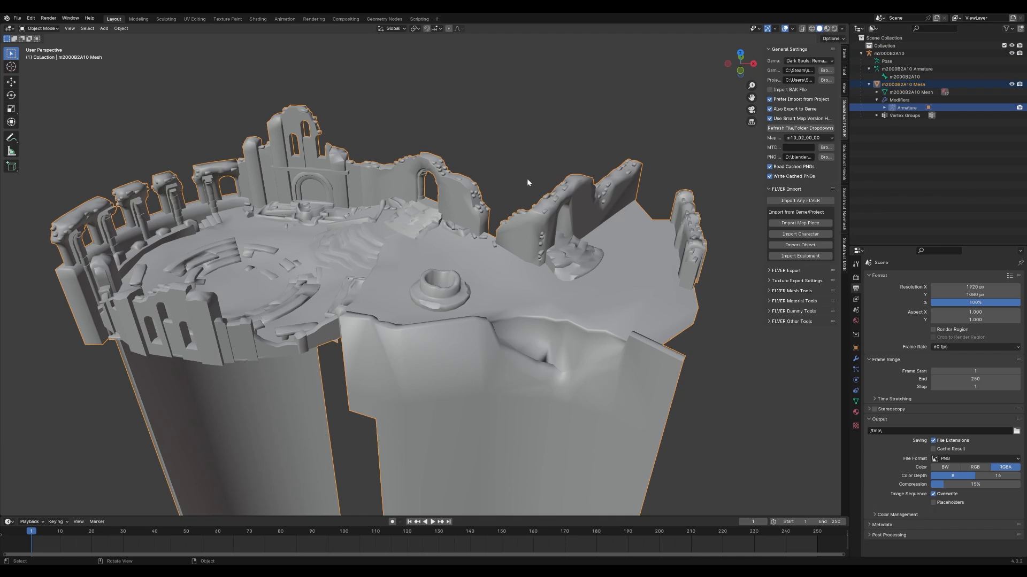
left_click(903, 77)
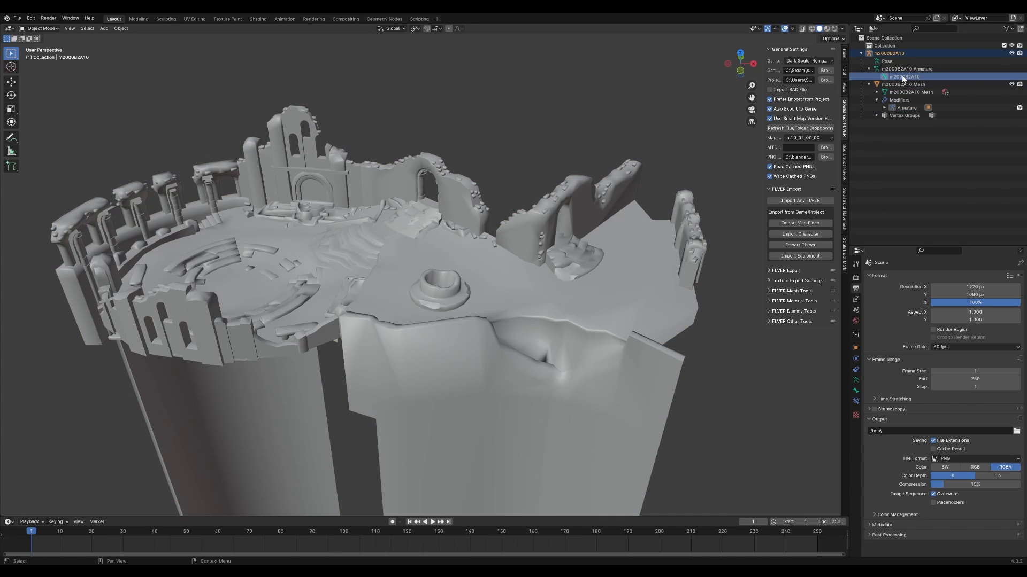
left_click(855, 348)
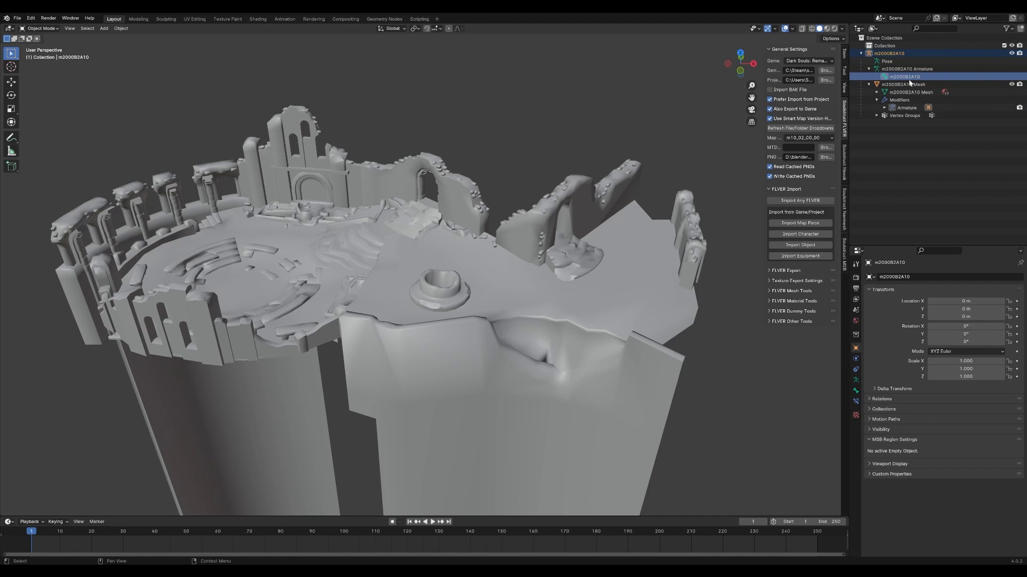
- Collapse the armature data, list the materials under the m2000B2A10 mesh data and select the first material, index 0
left_click(868, 69)
left_click(876, 84)
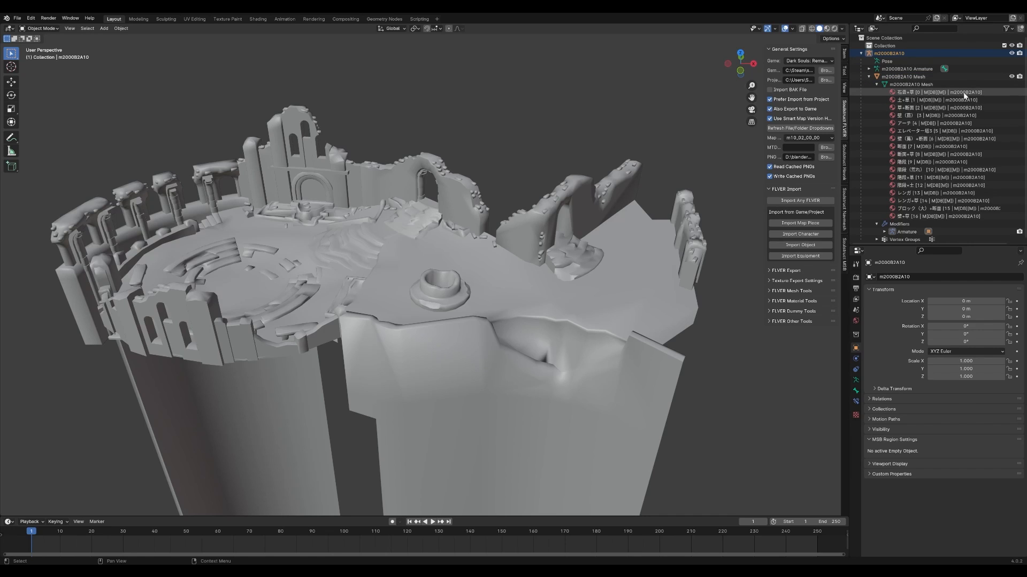
left_click(922, 93)
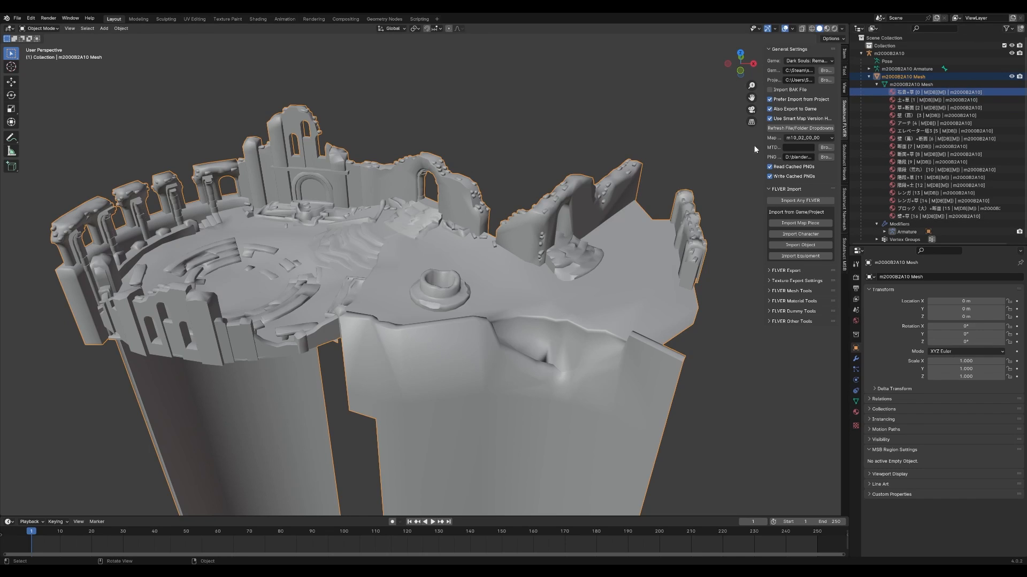
- In Edit Mode, select all mesh faces assigned to the first material slot, index 0
key("Tab")
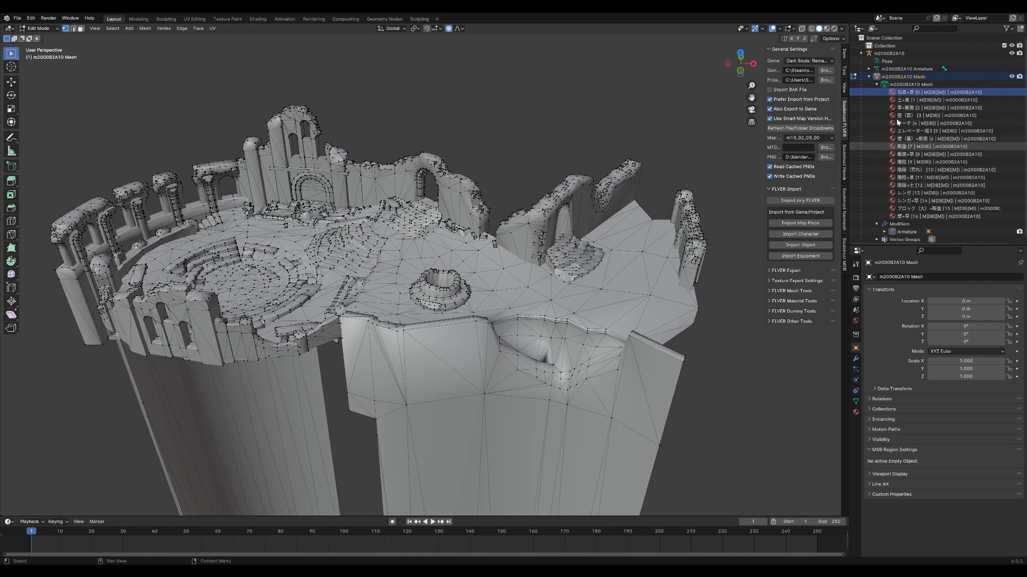
key("Tab")
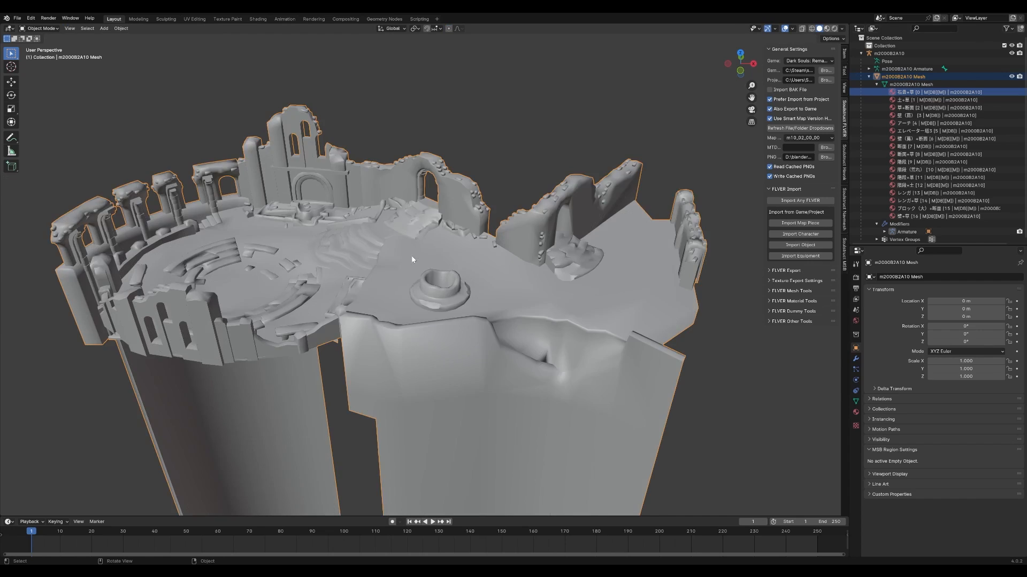
key("Tab")
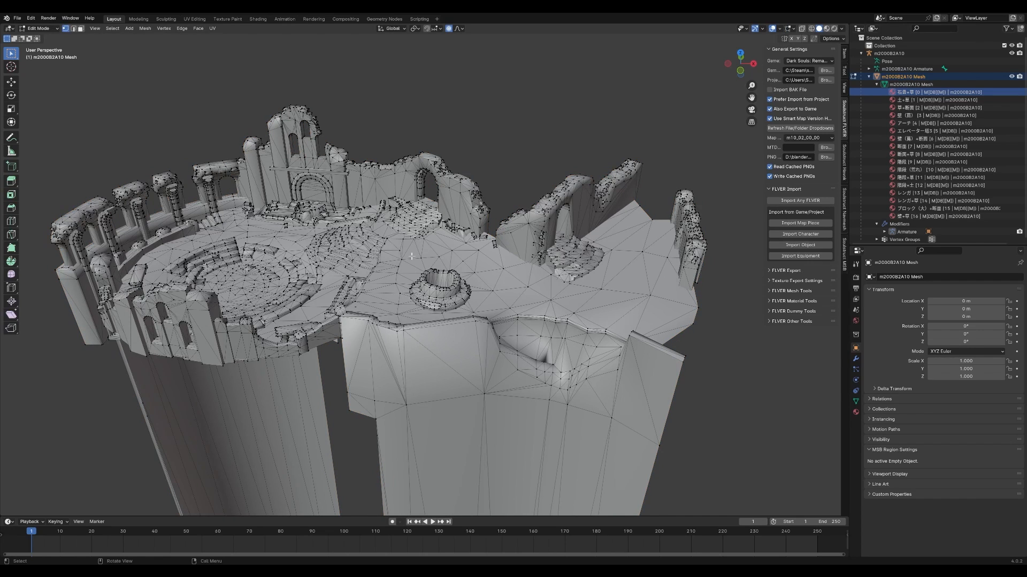
left_click(856, 413)
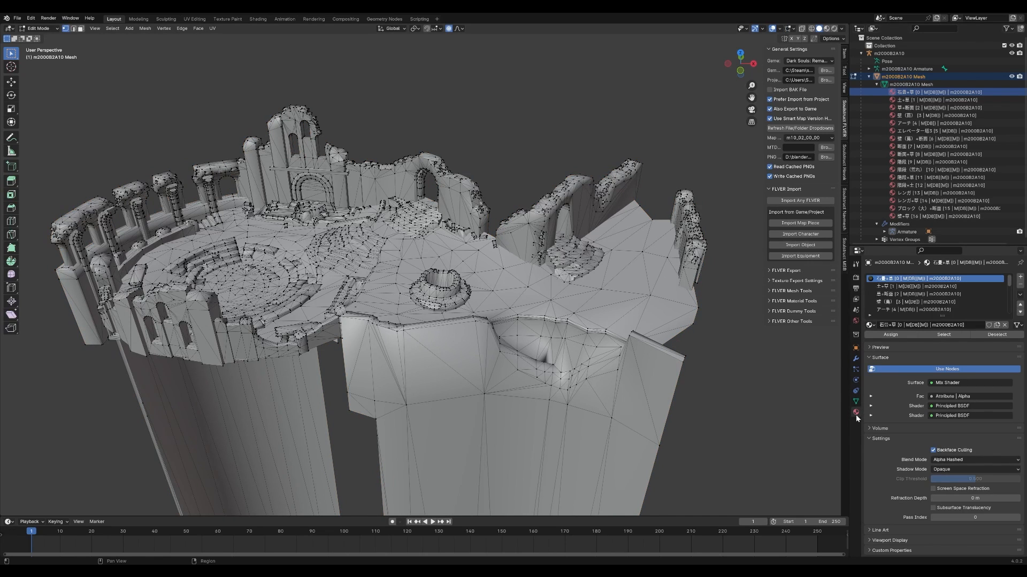
left_click(930, 286)
left_click(926, 302)
left_click(928, 278)
left_click(960, 335)
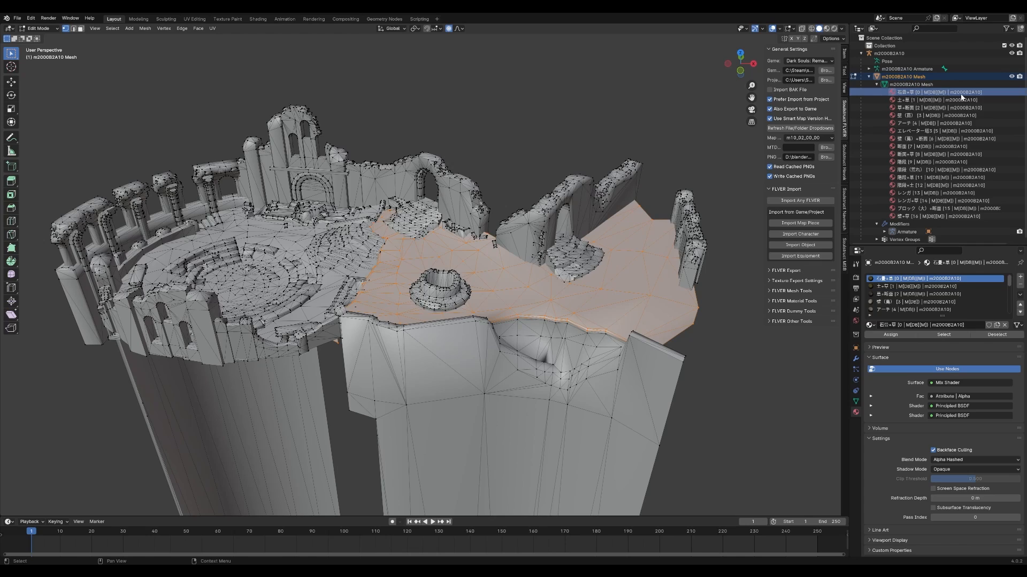
- Return to Object Mode and highlight the MTD and model parts within the first material's name, index 0
key("Tab")
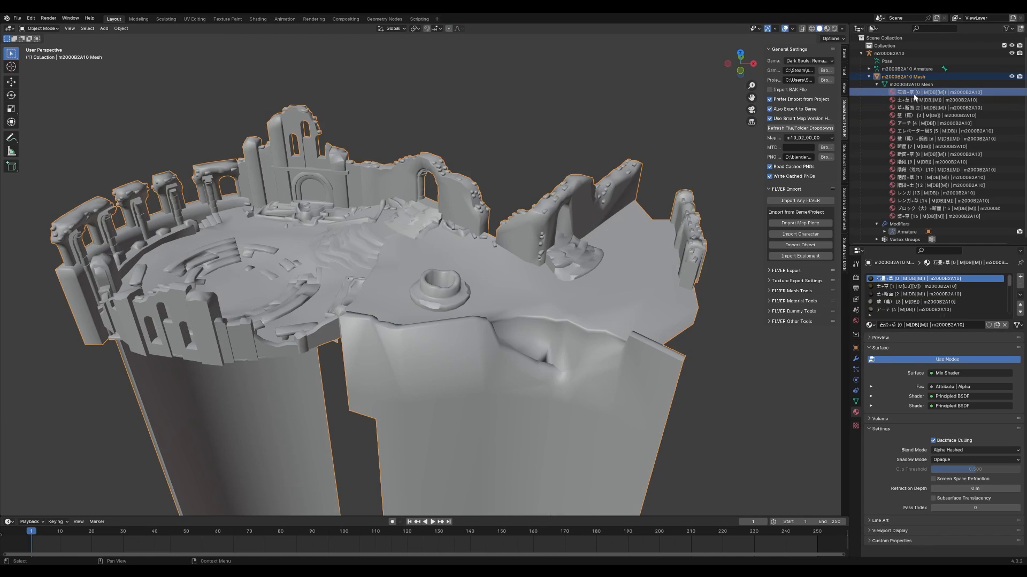
double_click(914, 94)
left_click(917, 92)
left_click_drag(925, 92, 946, 92)
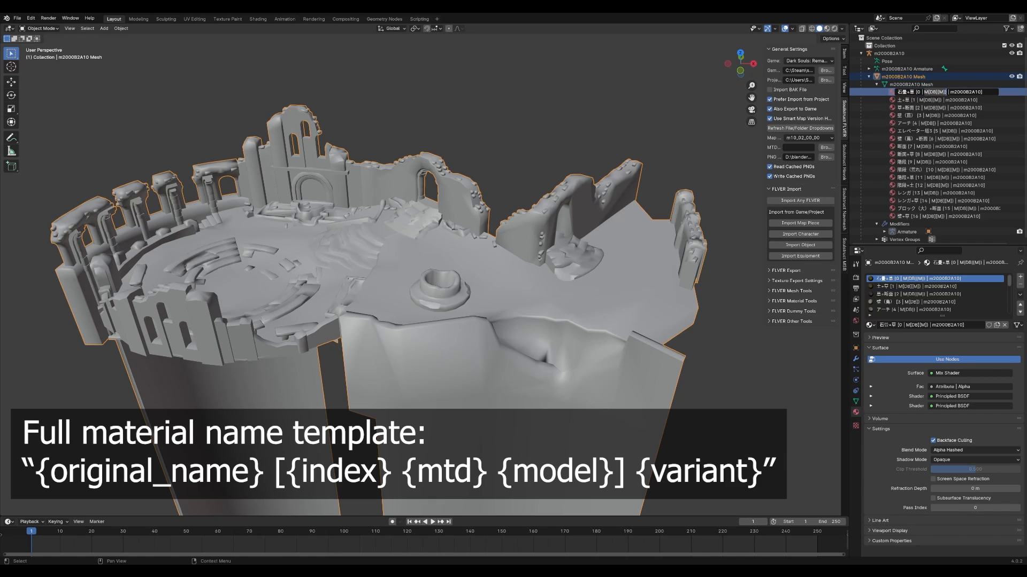
left_click(949, 92)
left_click_drag(949, 92, 983, 92)
key("Return")
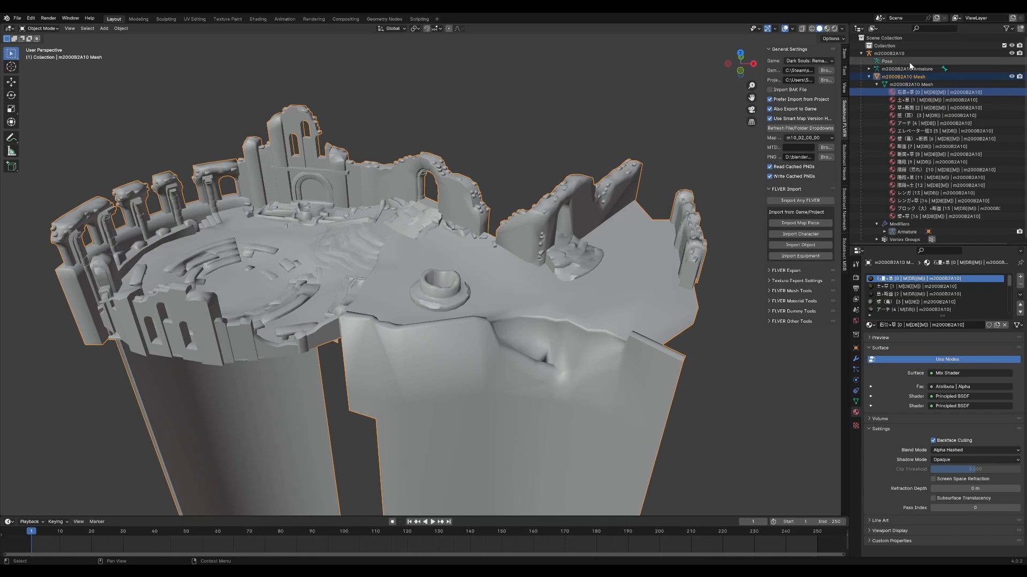
- Inspect the first material's name again, then compare it with material 1, the mesh object and the parent m2000B2A10 armature object
double_click(969, 94)
double_click(969, 92)
left_click(975, 122)
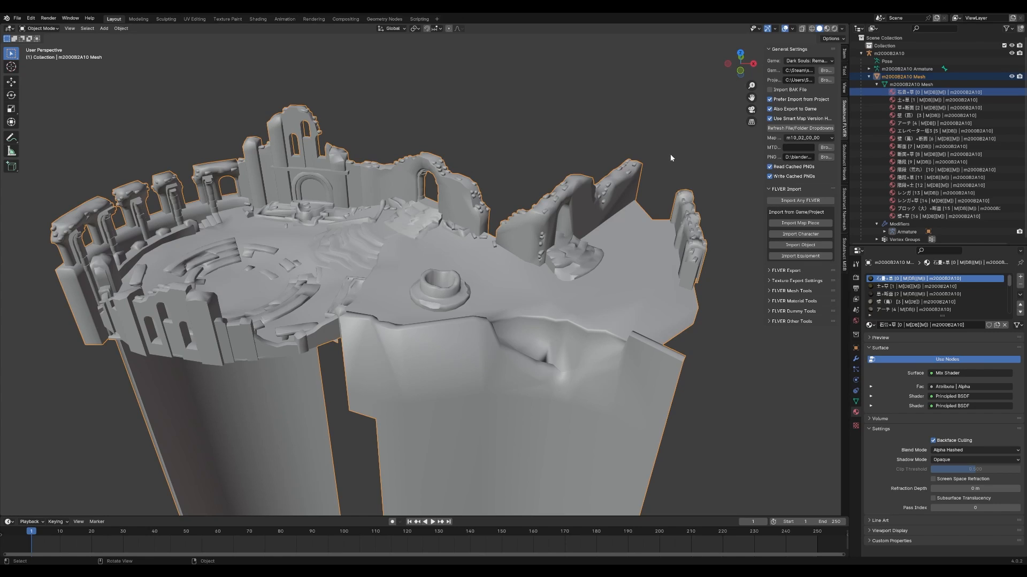
left_click(934, 100)
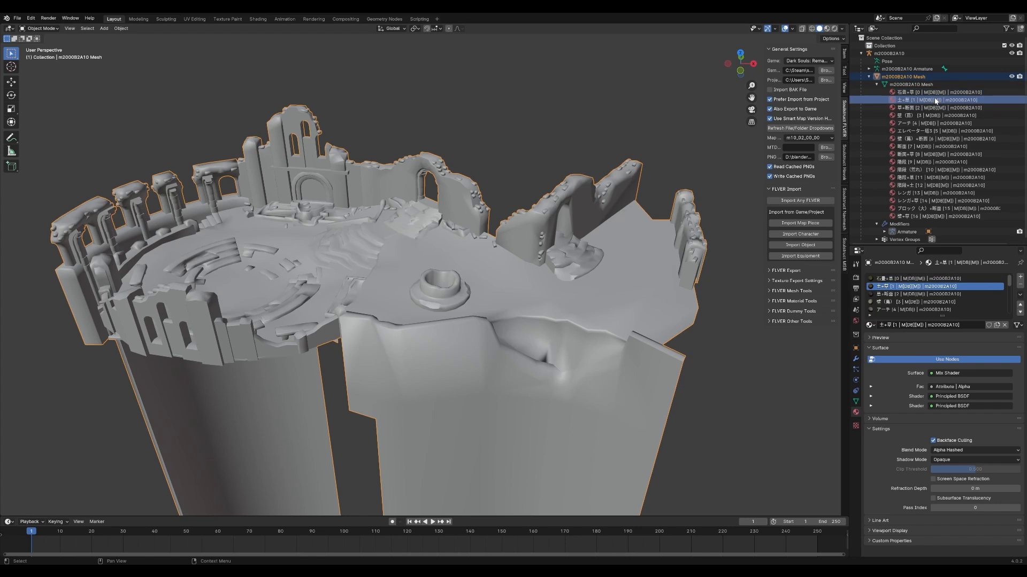
left_click(940, 93)
left_click(909, 76)
left_click(893, 54)
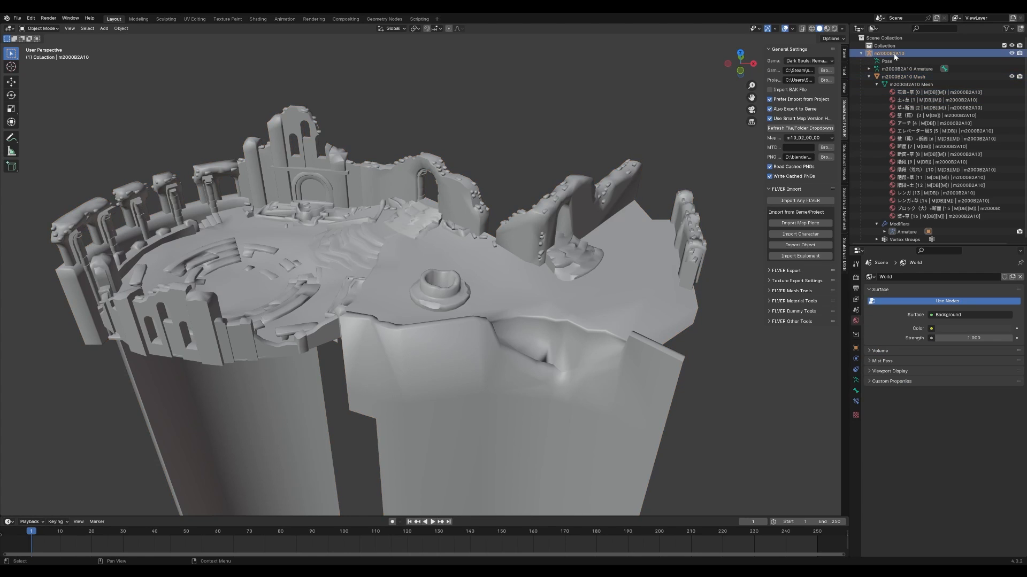
left_click(945, 77)
left_click(939, 92)
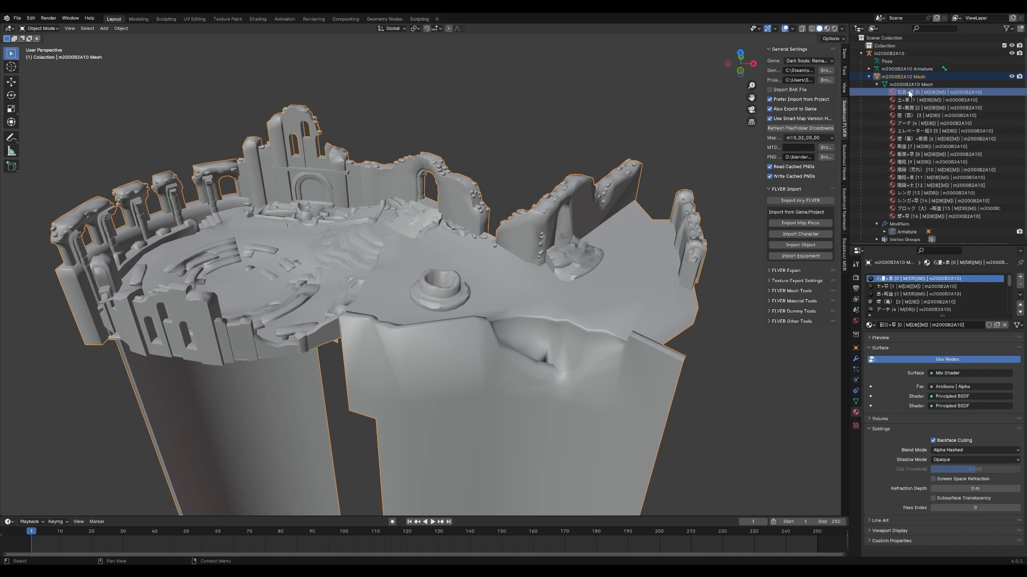
- Open the index 0 material's name for viewing, cancel the edit and select the material at index 11
left_click(925, 99)
left_click(924, 93)
left_click(924, 138)
double_click(918, 92)
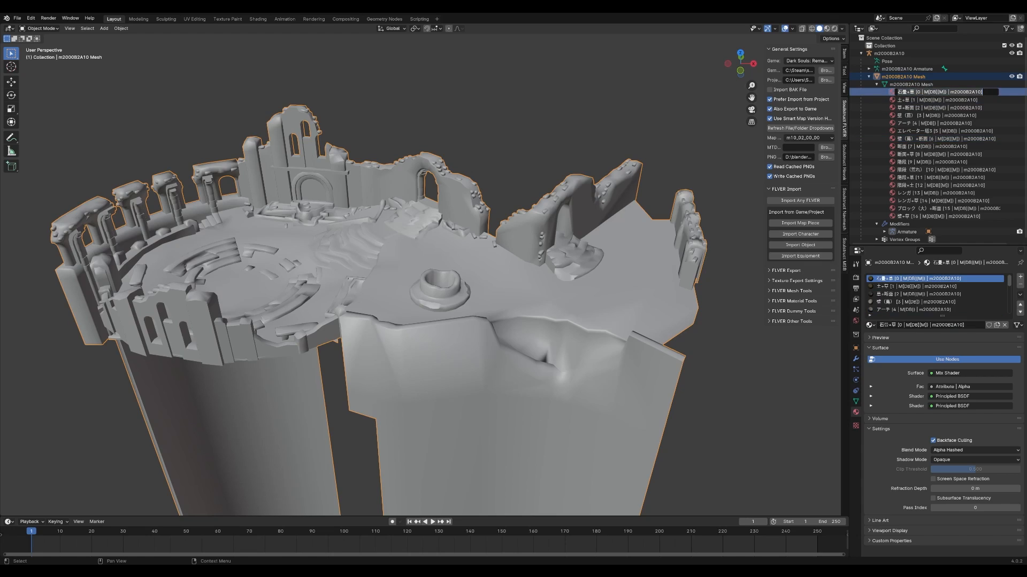
key("Escape")
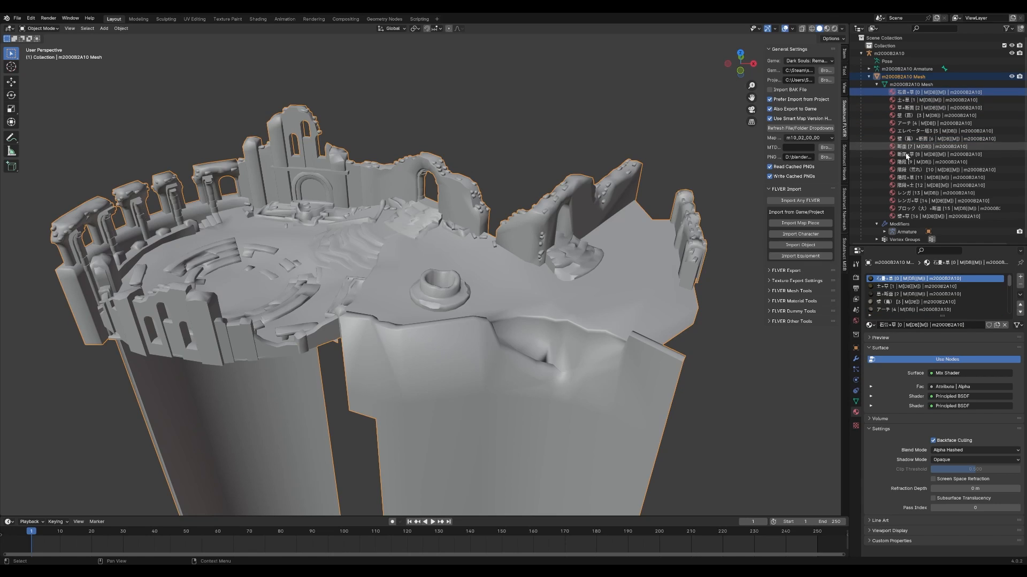
left_click(922, 177)
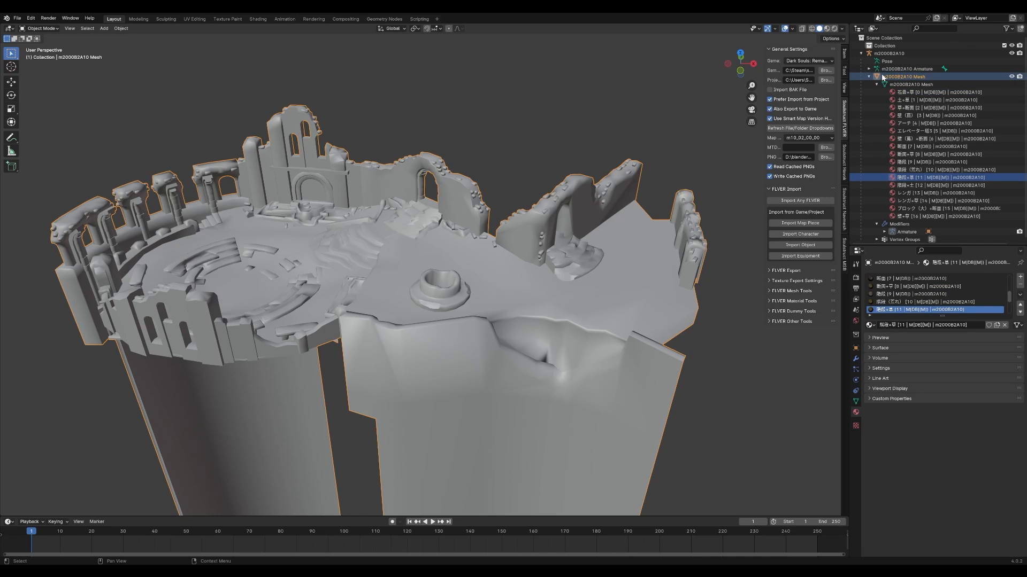
- Collapse the mesh hierarchy, select the m2000B2A10 armature object and examine its custom properties, including Version
left_click(869, 77)
left_click(889, 53)
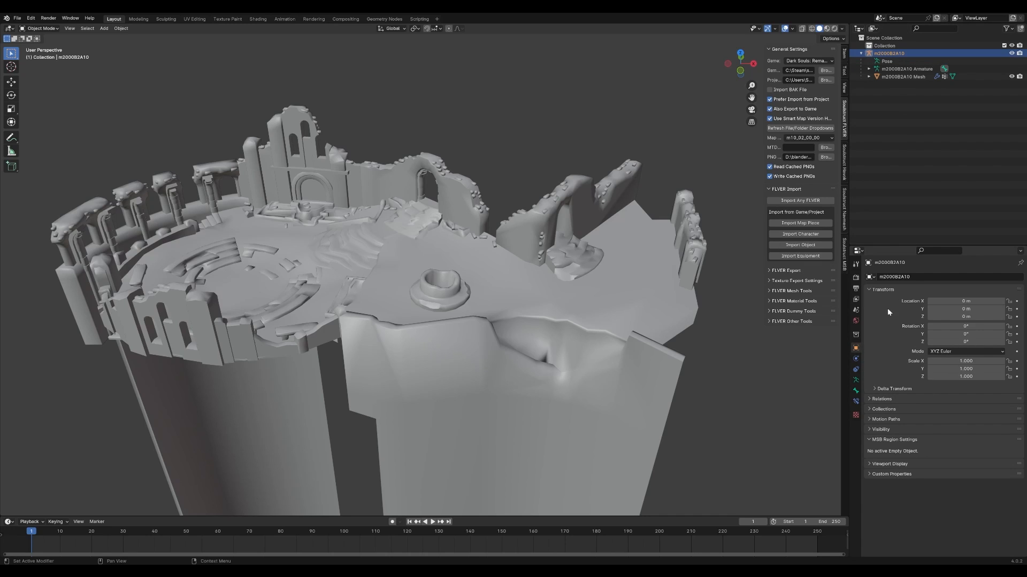
left_click(883, 290)
left_click(892, 376)
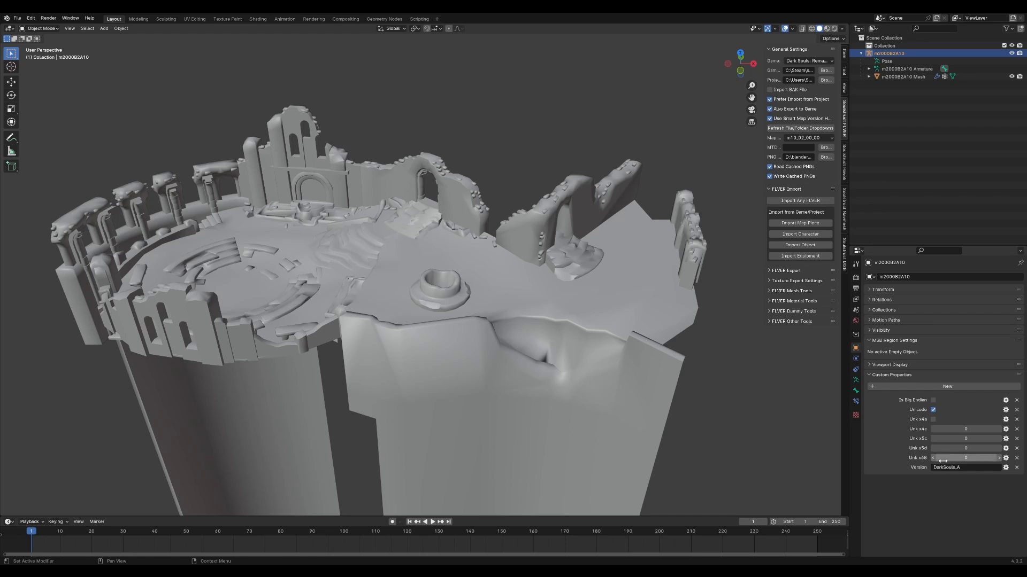
left_click(962, 467)
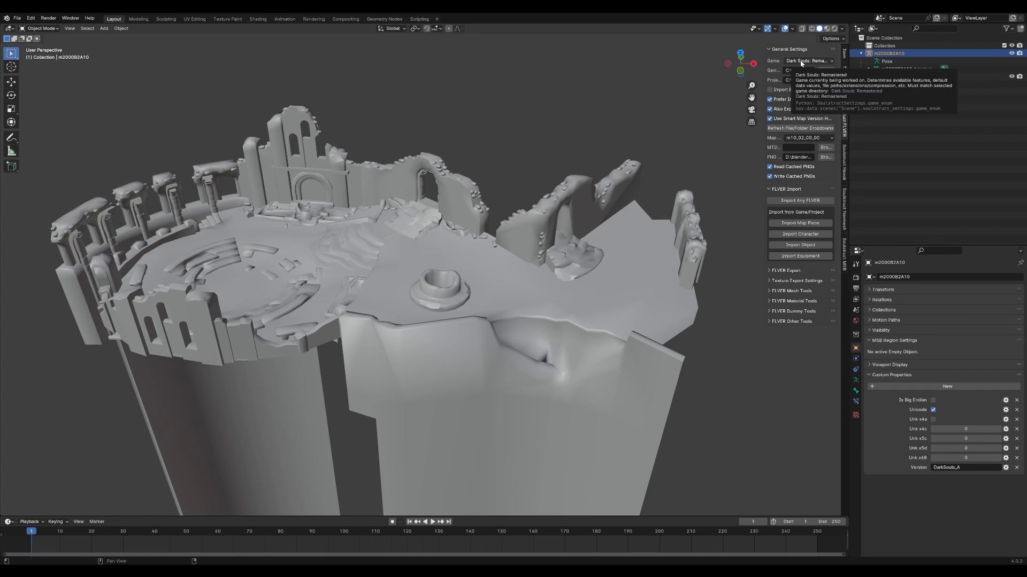
- Select the m2000B2A10 mesh, expand its hierarchy and show the custom properties of the first material, index 0
left_click(903, 77)
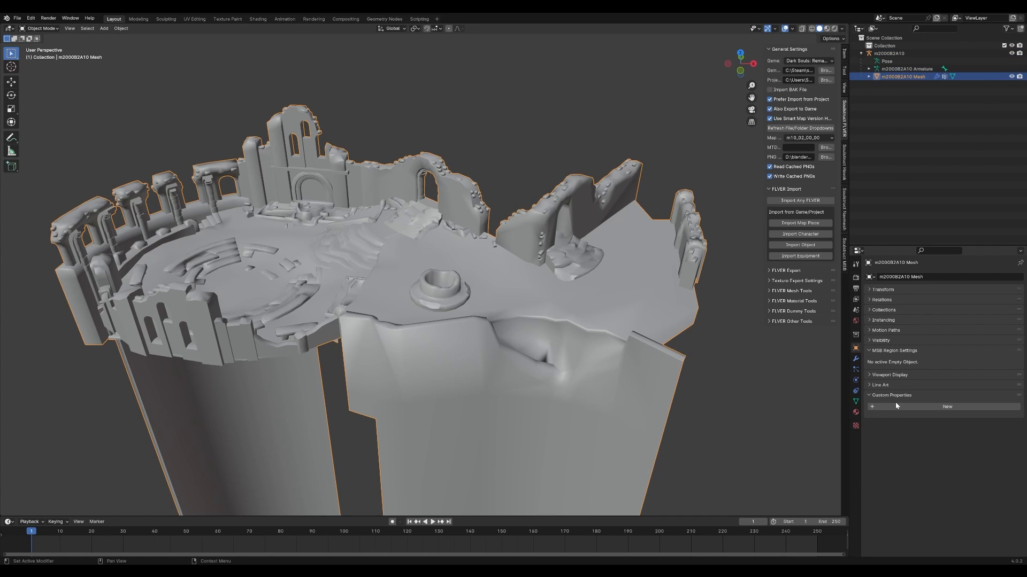
left_click(869, 76)
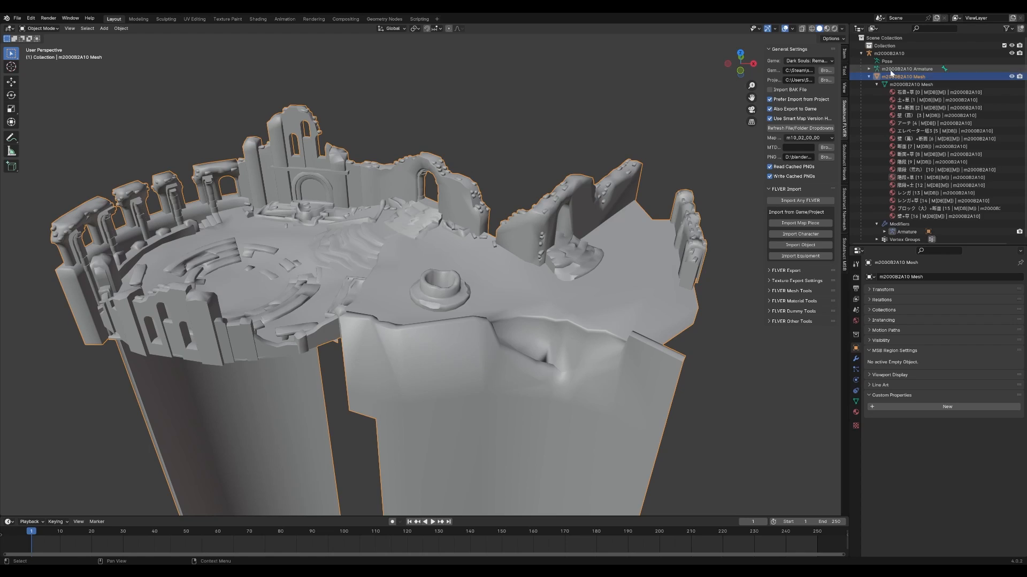
left_click(917, 92)
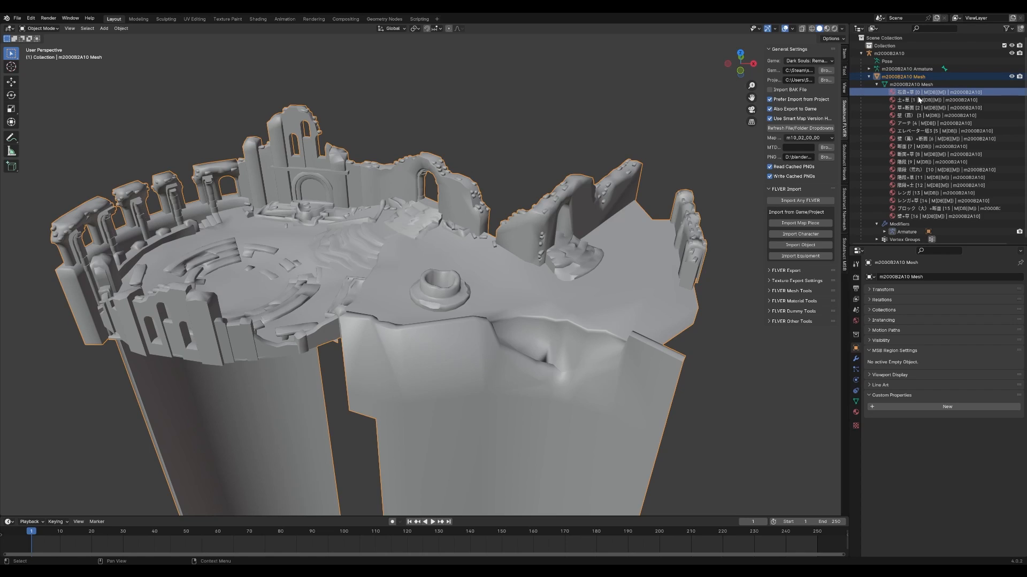
left_click(855, 413)
left_click(897, 400)
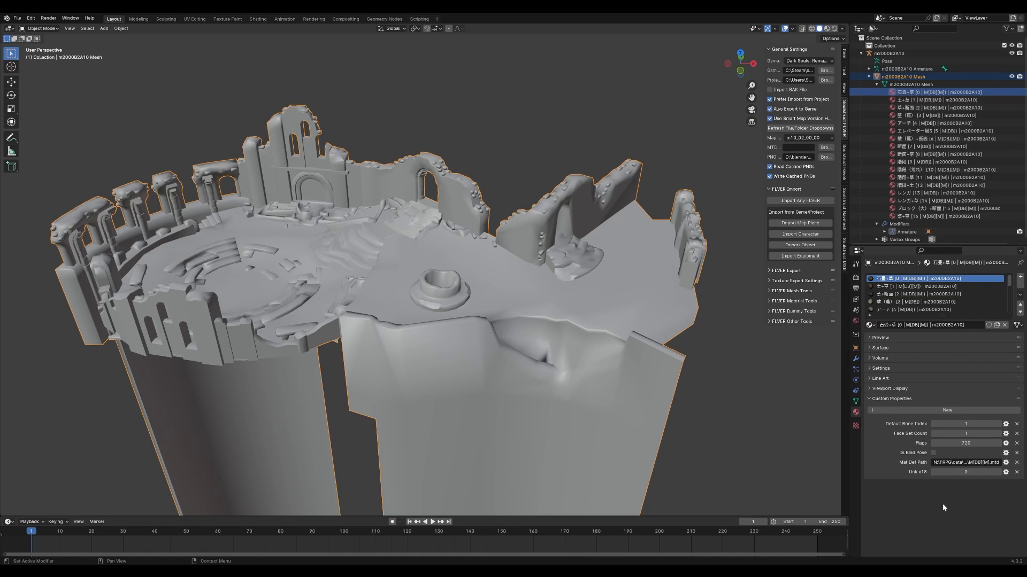
- Compare the Default Bone Index custom property of the materials at index 9, 3 and 15
left_click(935, 161)
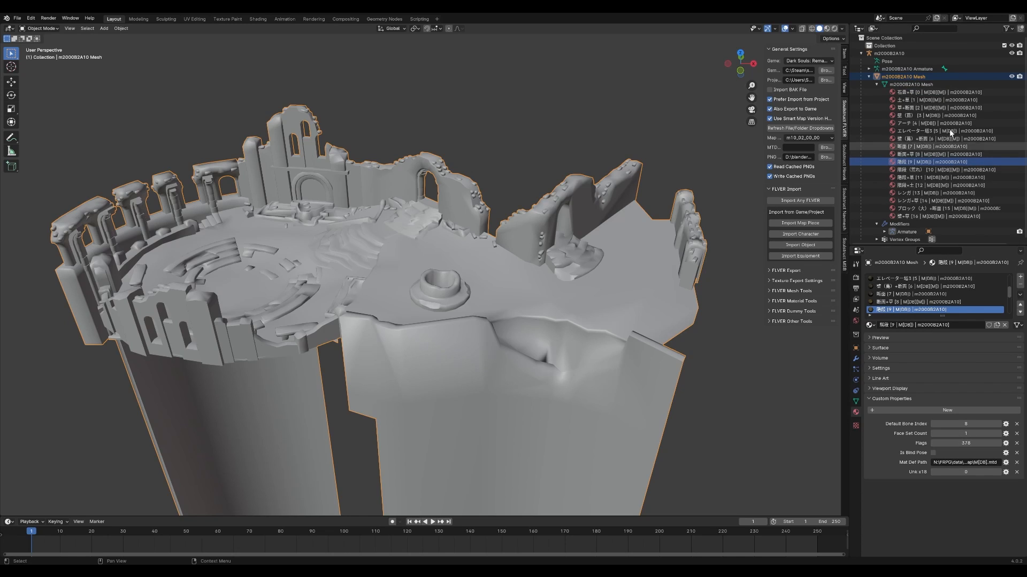
left_click(947, 116)
left_click(947, 162)
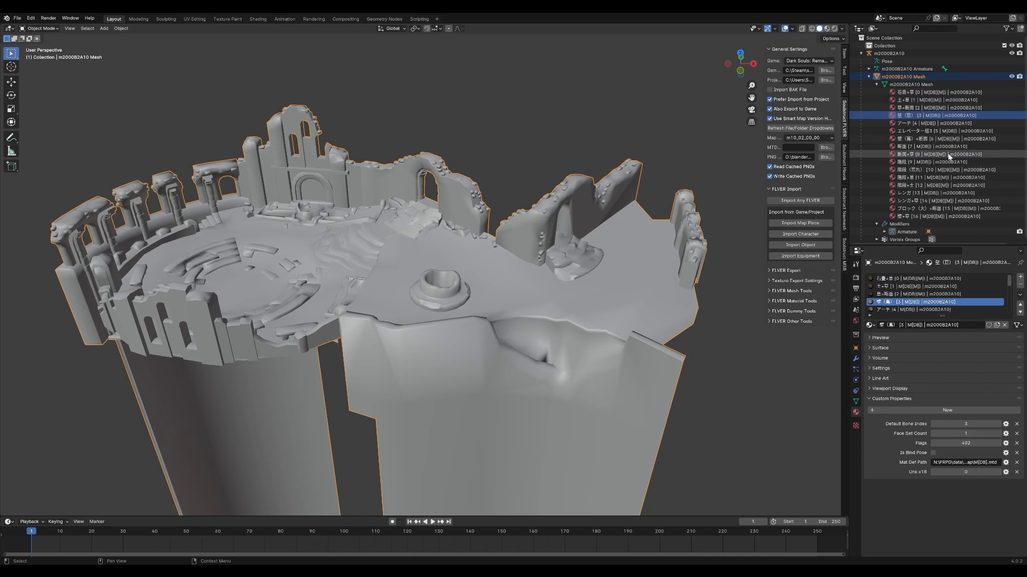
left_click(947, 208)
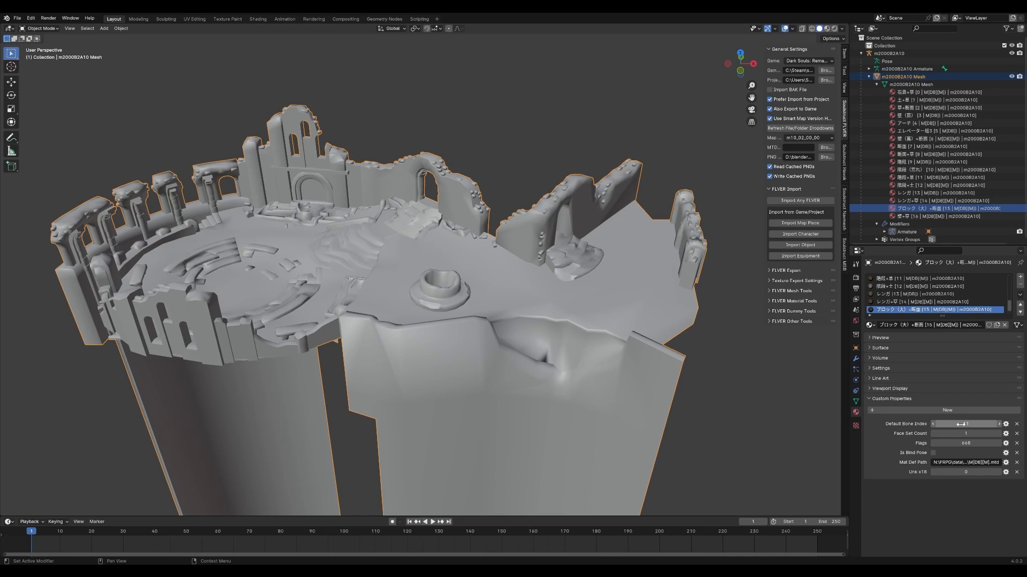
- Compare the Flags custom property of the materials at index 0, 10, 14 and 16
left_click(941, 92)
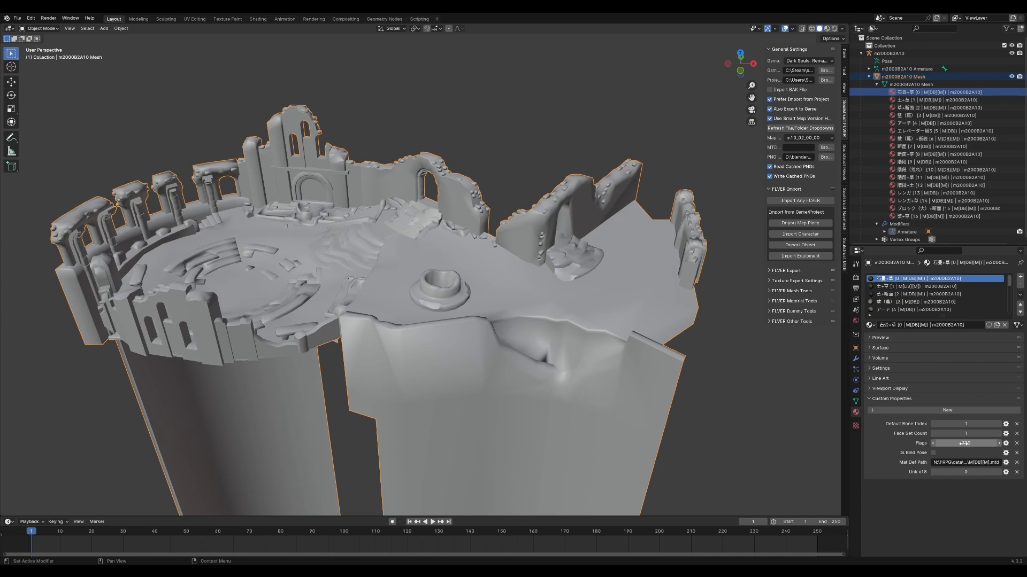
left_click(936, 146)
left_click(955, 101)
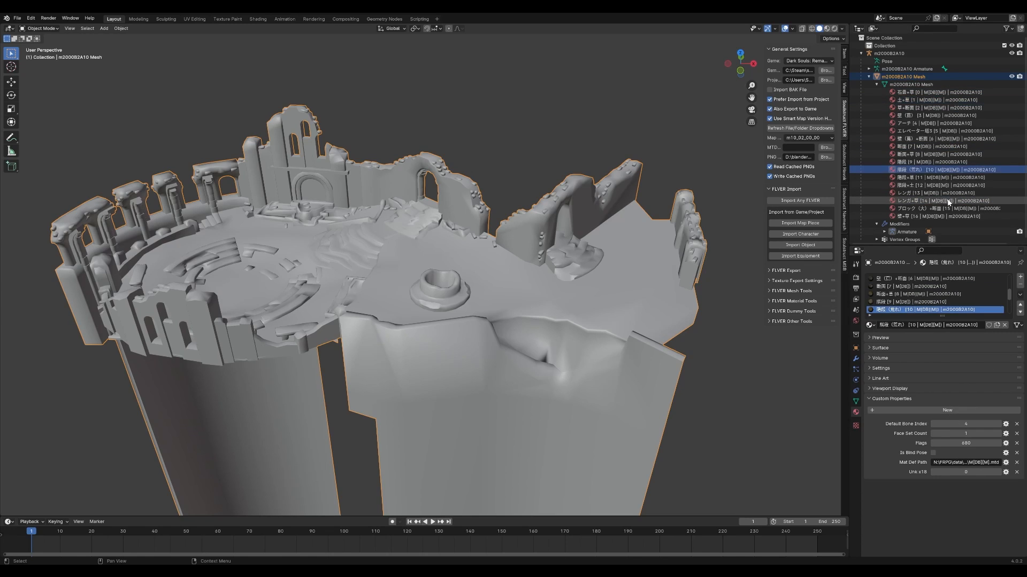
left_click(942, 108)
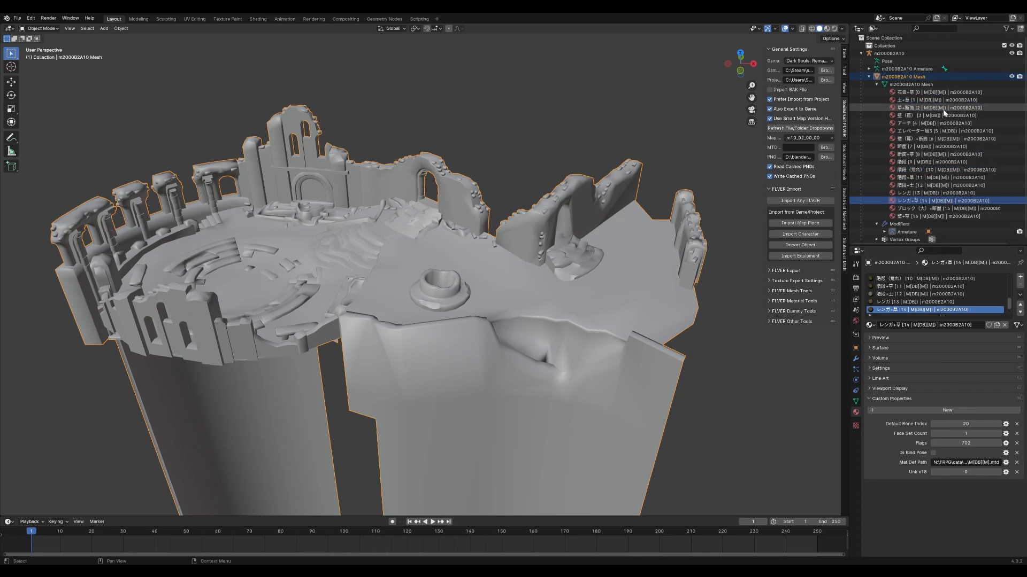
left_click(949, 216)
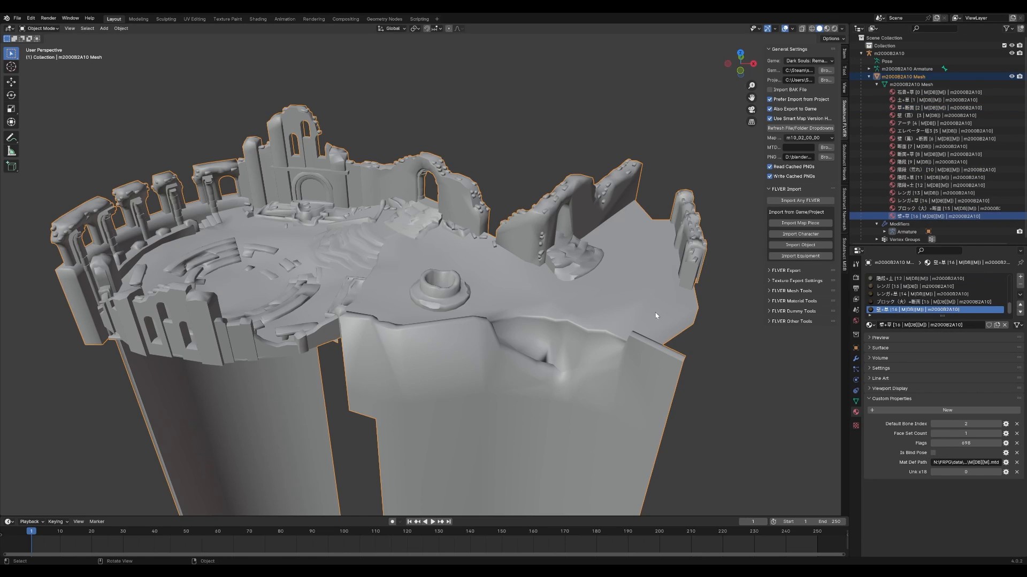
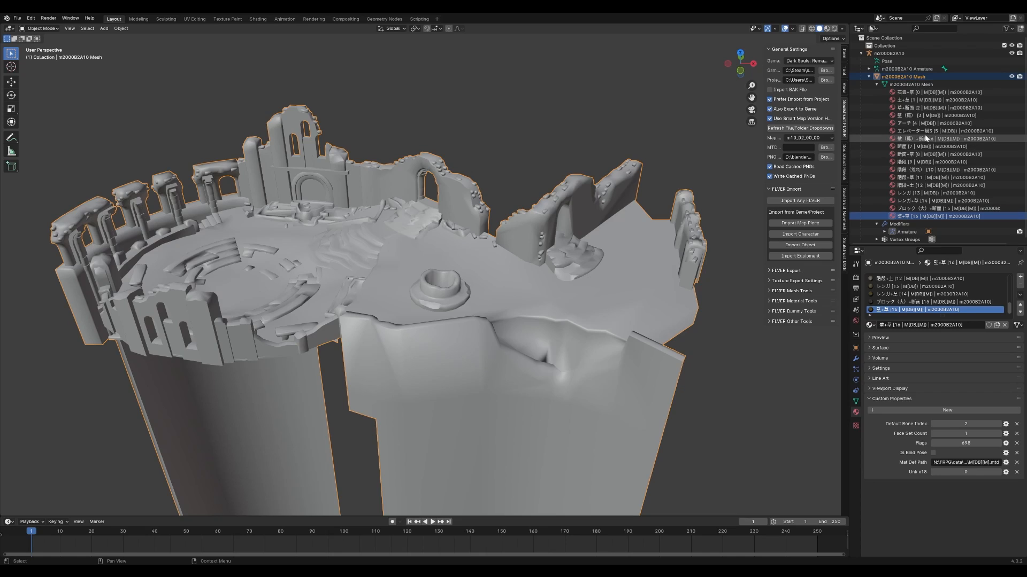
- Open the Mat Def Path of the index 16 material and examine the path to its MTD file
left_click(966, 464)
left_click(973, 509)
left_click(975, 463)
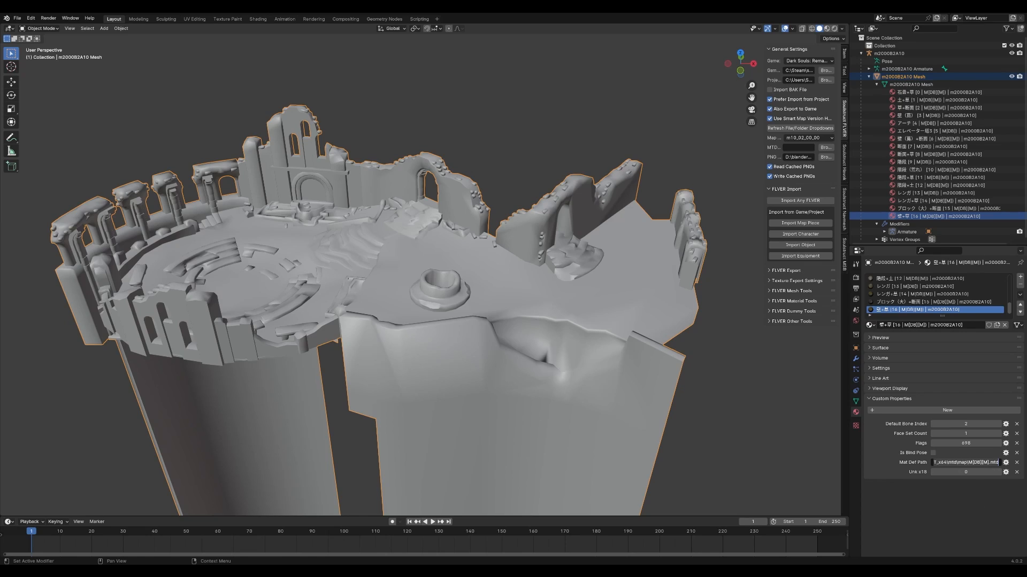
left_click(964, 463)
left_click(997, 462)
key("Return")
- Compare the MTD names and Mat Def Path values of several materials, including index 2 and 9, and return to index 0
left_click(941, 169)
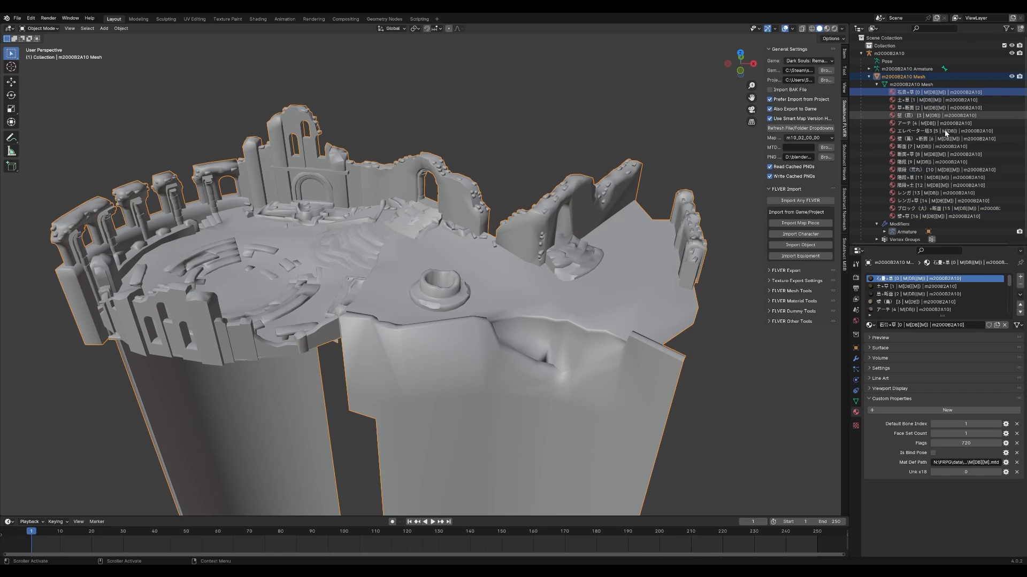
left_click(941, 201)
left_click(941, 108)
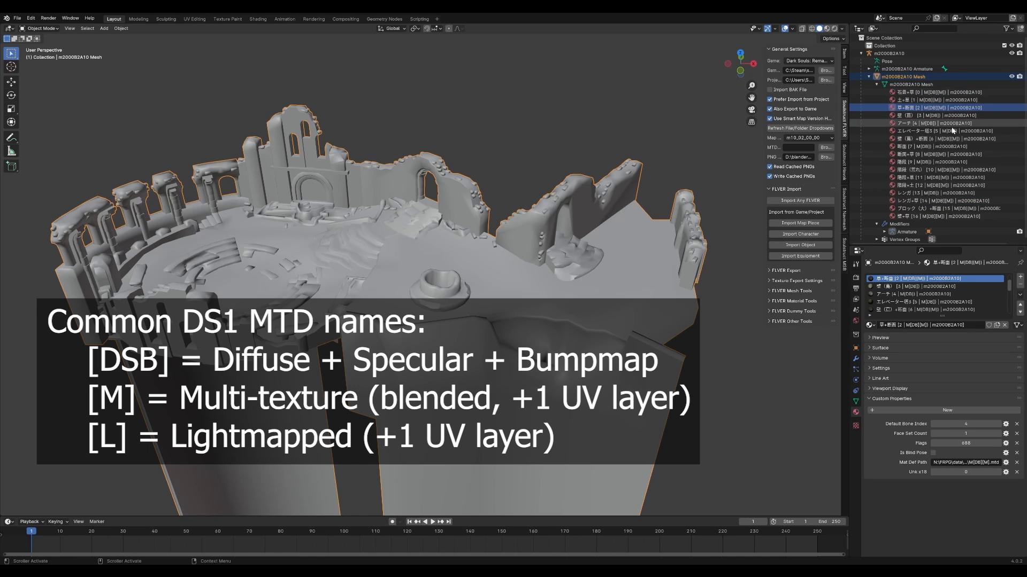
left_click(940, 93)
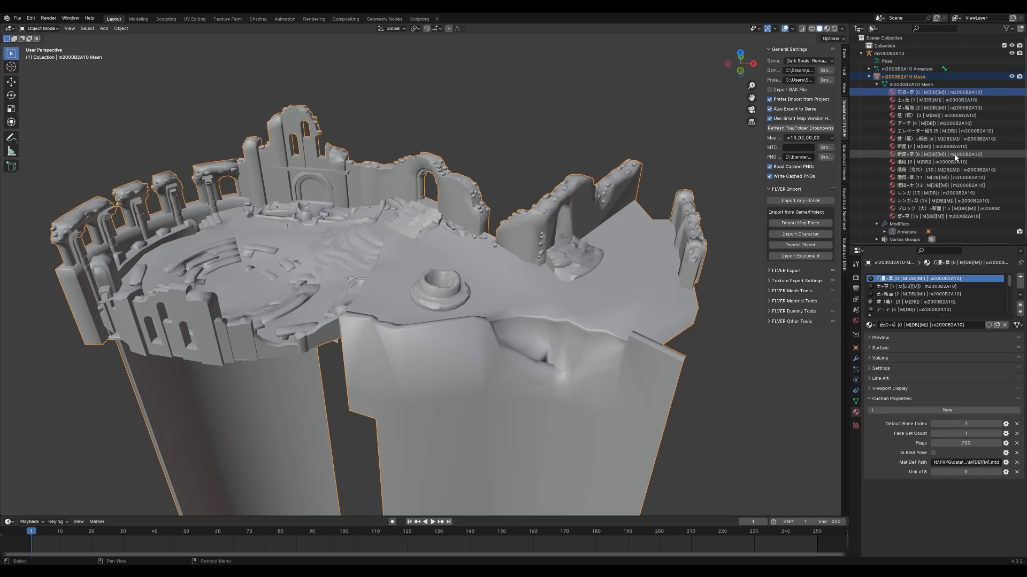
left_click(941, 201)
left_click(952, 162)
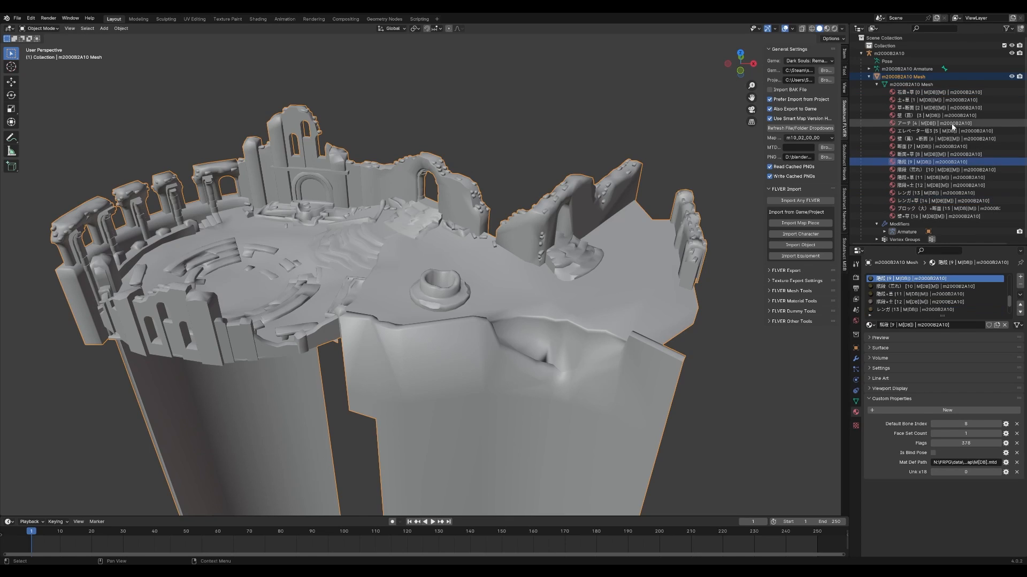
left_click(951, 124)
left_click(953, 185)
left_click(941, 92)
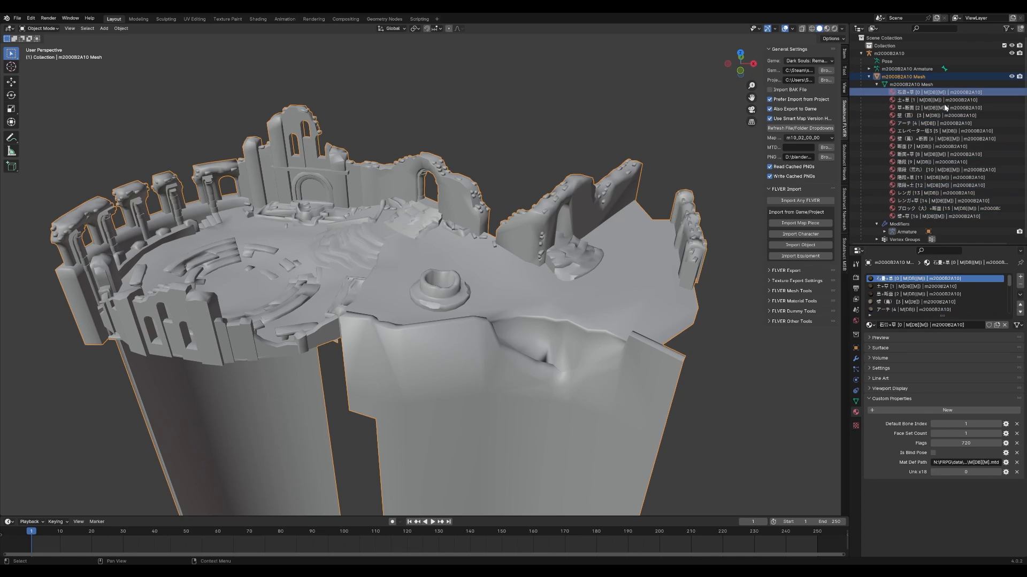
- Select the mesh's m2000B2A10 vertex group, show it in the mesh data properties and enter Edit Mode
scroll(945, 176, "down", 1)
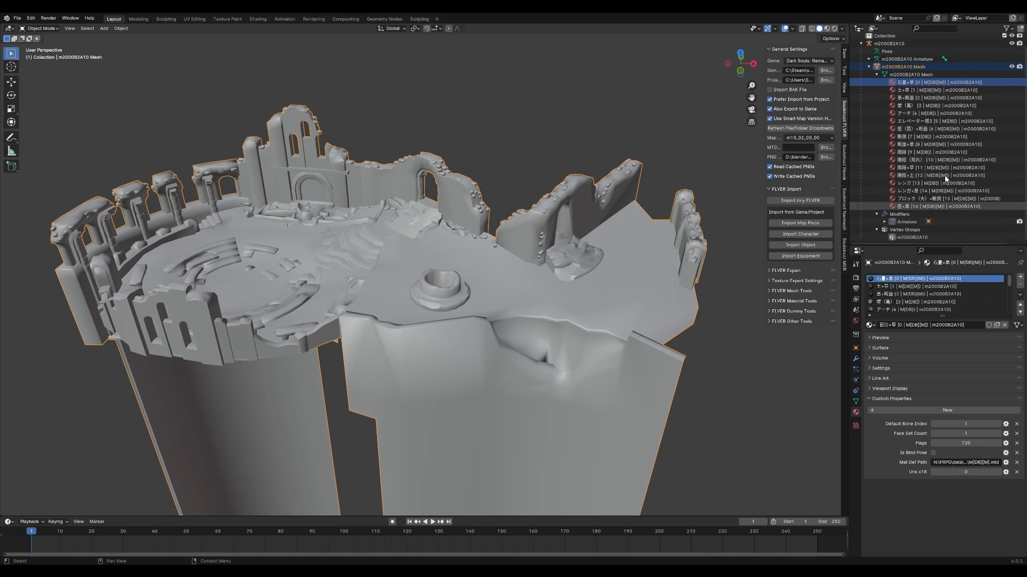
left_click(910, 239)
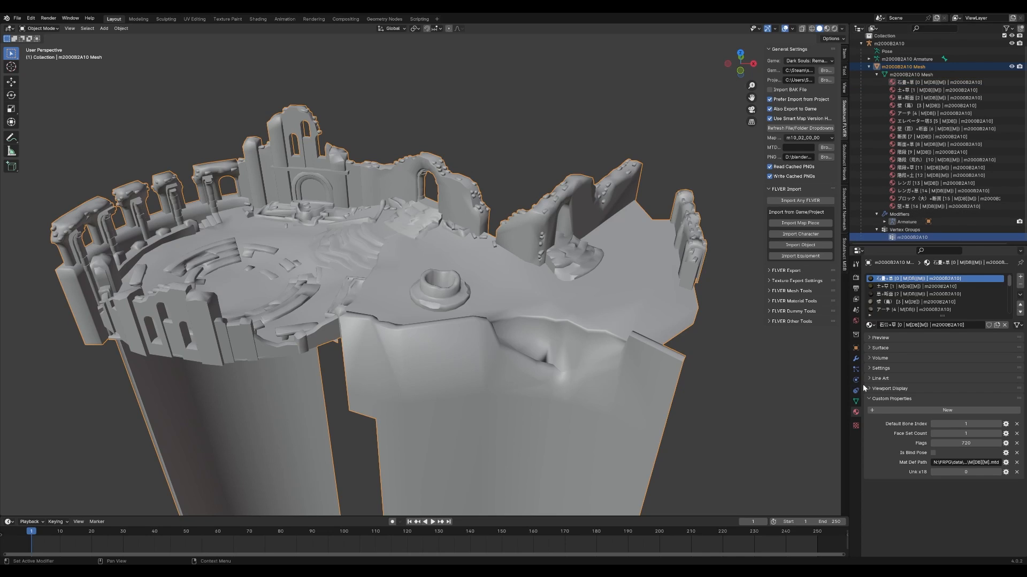
left_click(855, 401)
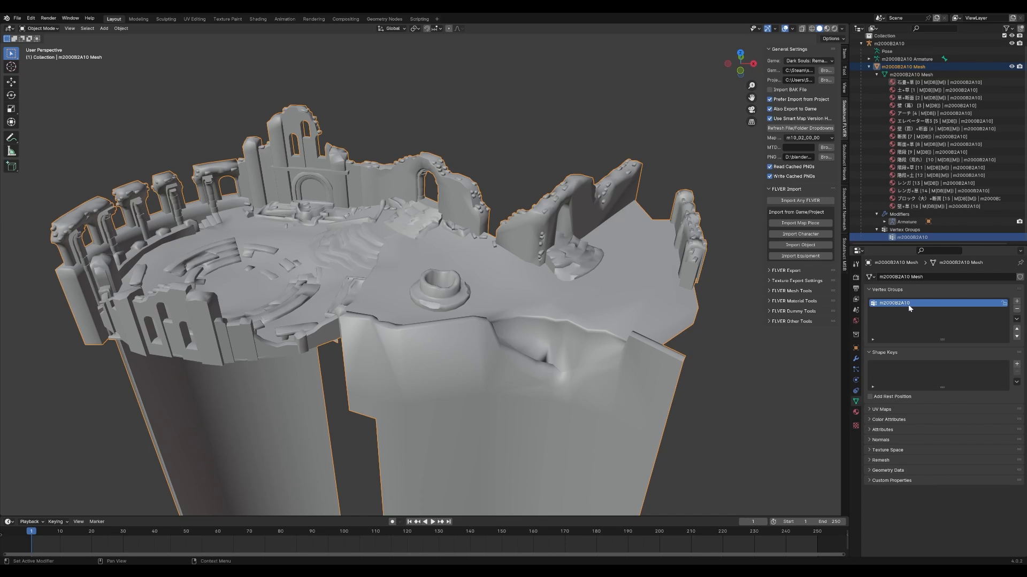
scroll(607, 250, "down", 2)
scroll(577, 242, "up", 3)
key("Tab")
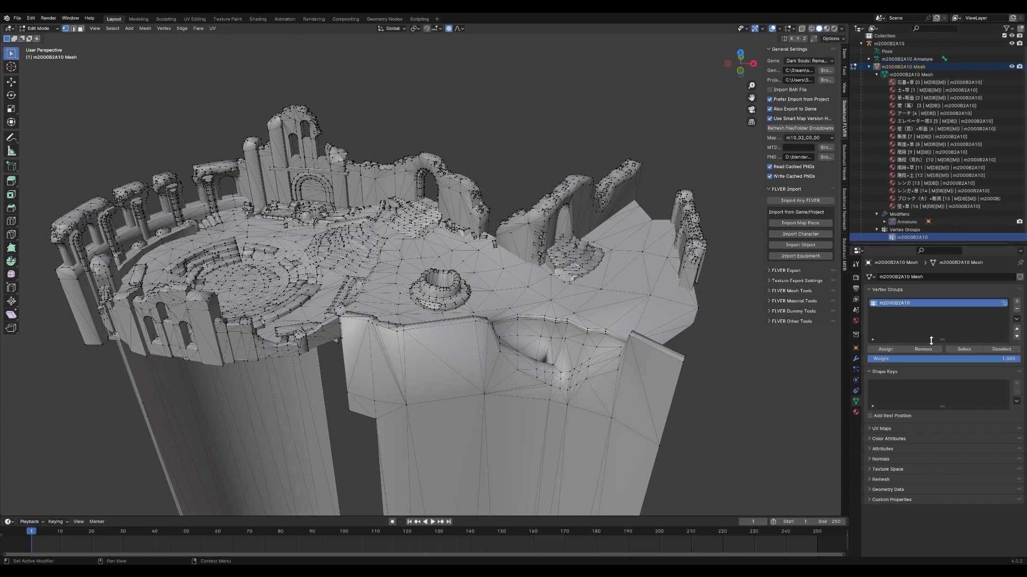
- Select all vertices assigned to the m2000B2A10 vertex group to check its coverage, clear the selection and leave Edit Mode
left_click(965, 349)
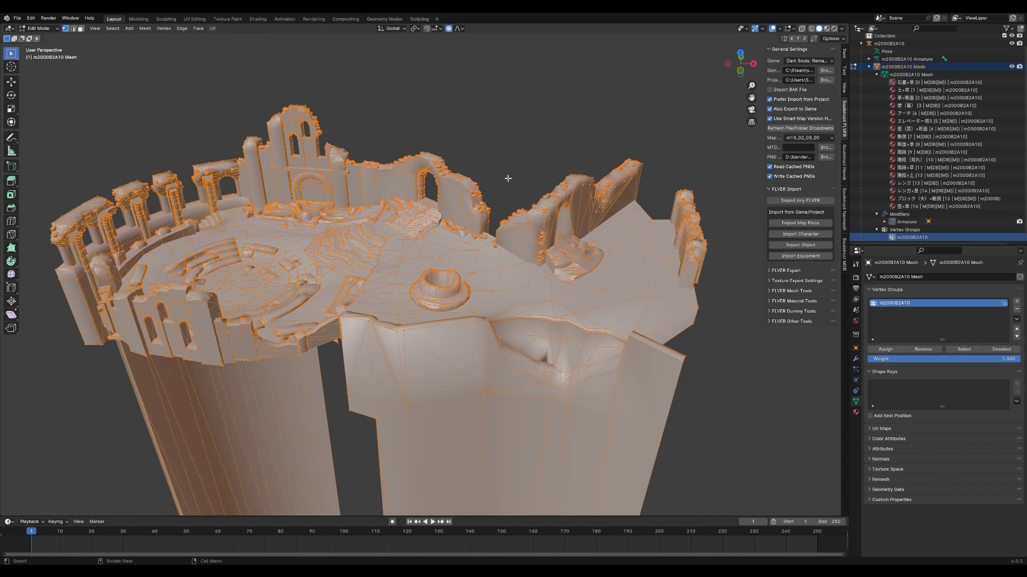
left_click(527, 165)
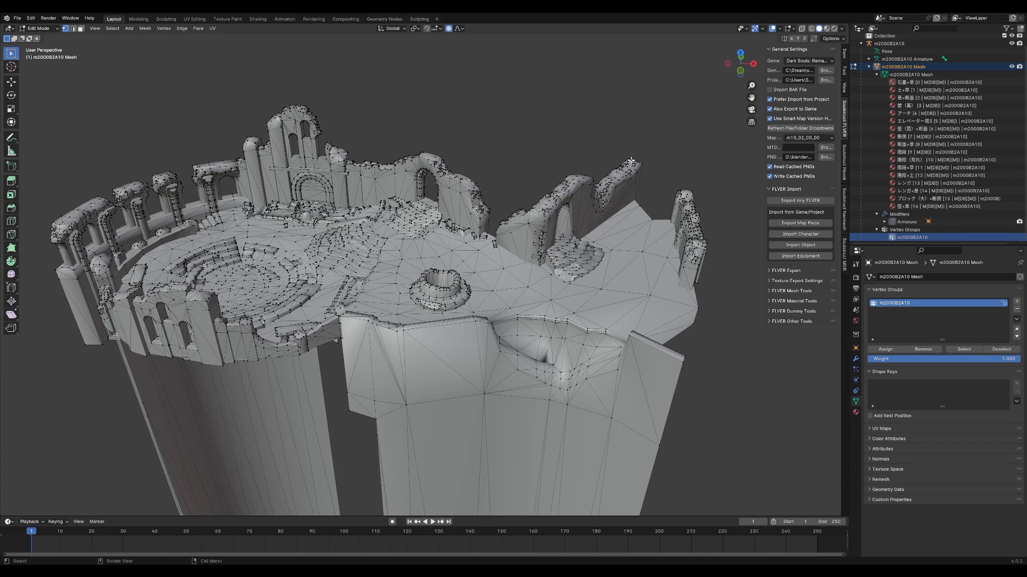
key("Tab")
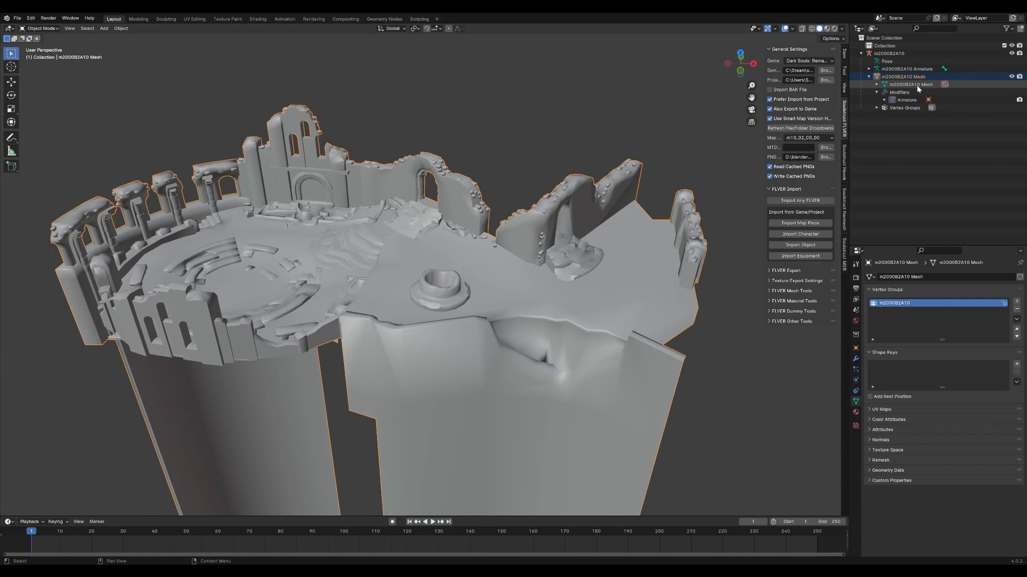
- Switch to the Shading workspace and fly the 3D view up to the textured ruins of the map piece
left_click(258, 20)
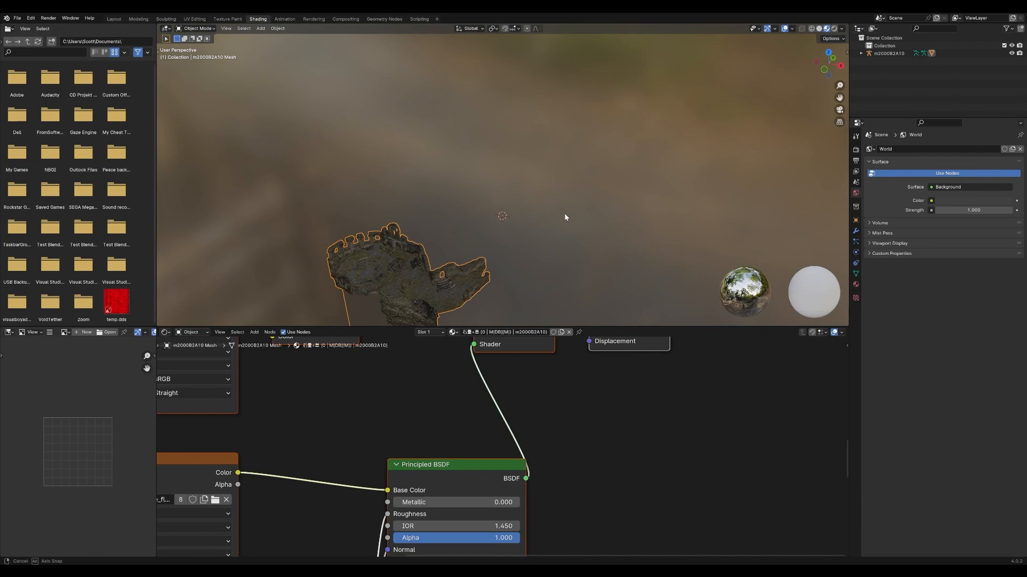
key("shift+grave")
key("w")
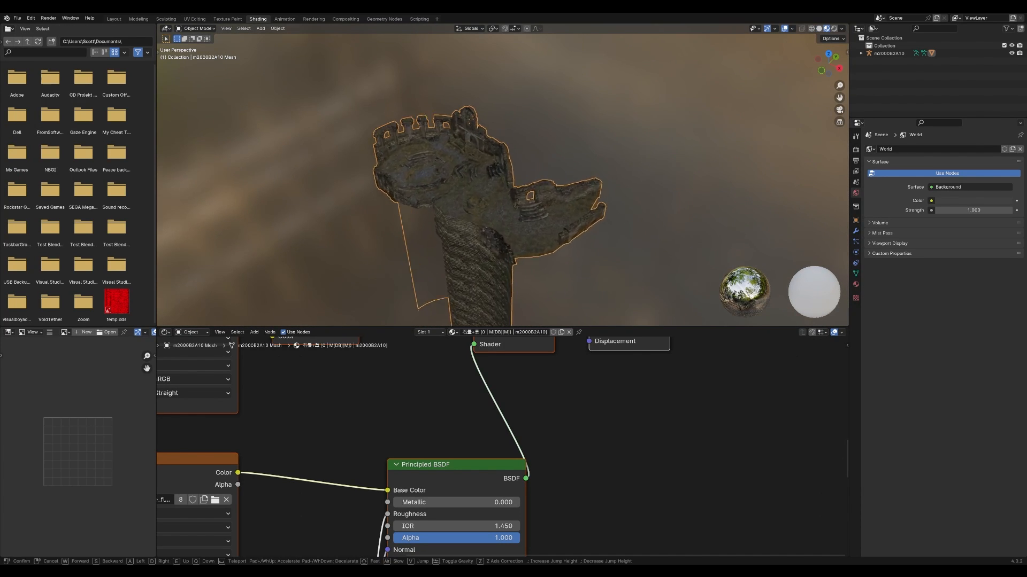
key("d")
key("w")
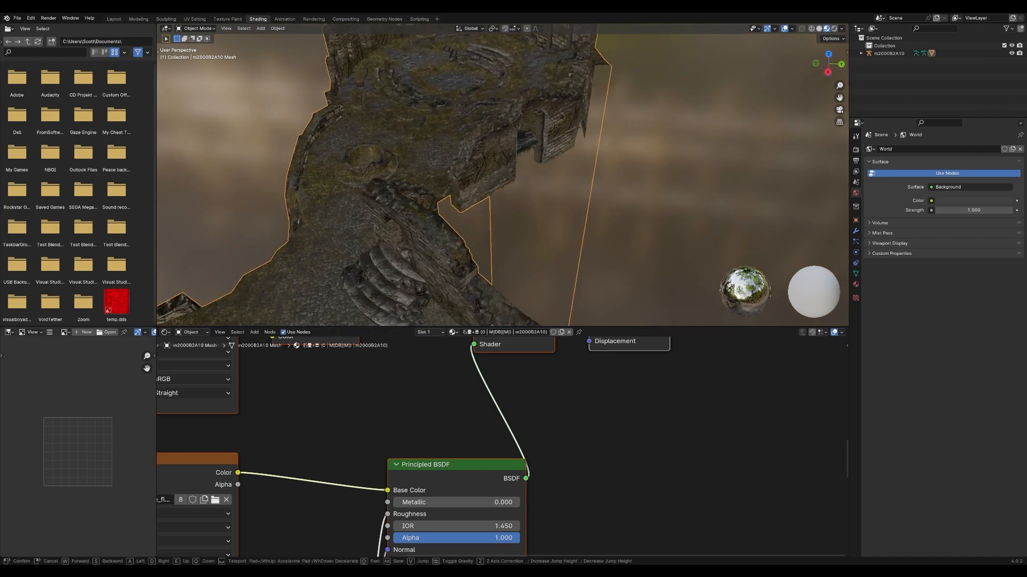
key("Escape")
- Bring the index 0 material's UV, texture and Principled BSDF nodes into view and deselect all nodes
scroll(467, 371, "down", 4)
middle_click_drag(463, 339, 542, 554)
middle_click_drag(484, 399, 492, 468)
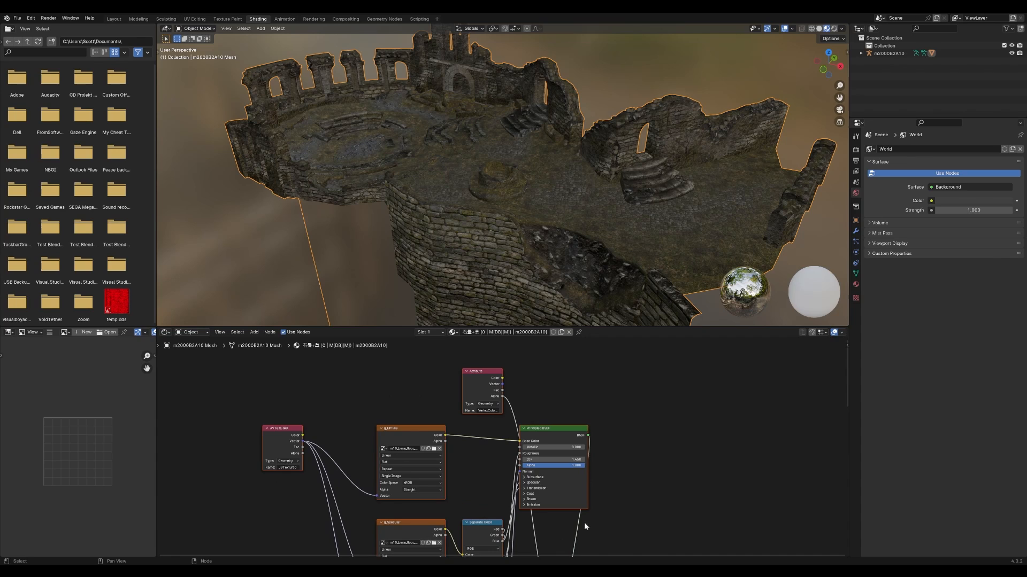
middle_click_drag(607, 497, 613, 459)
left_click(629, 527)
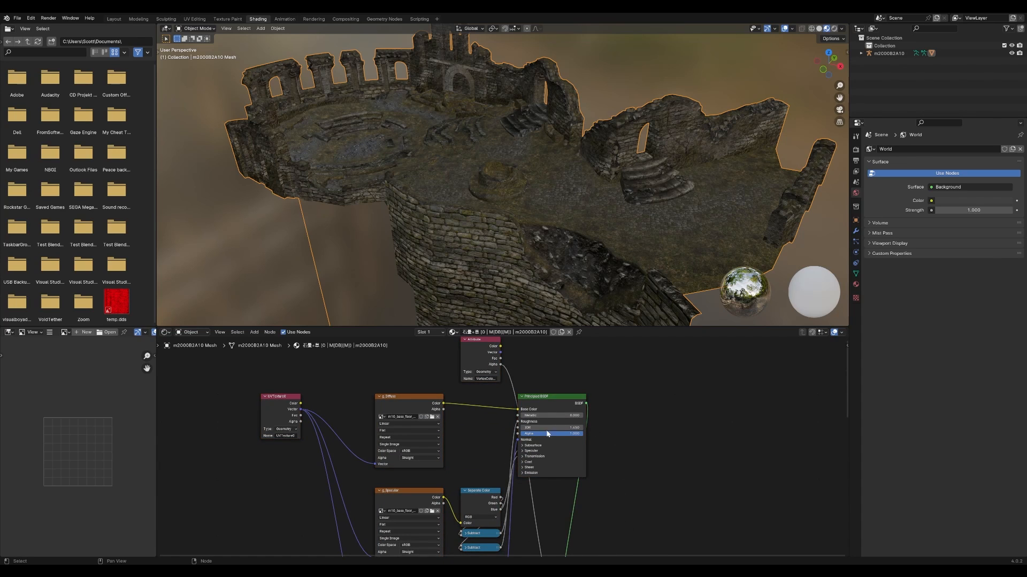
- Compare the g_Diffuse and g_Specular texture images of the index 0 material, with the whole texture visible in the image preview
left_click(411, 399)
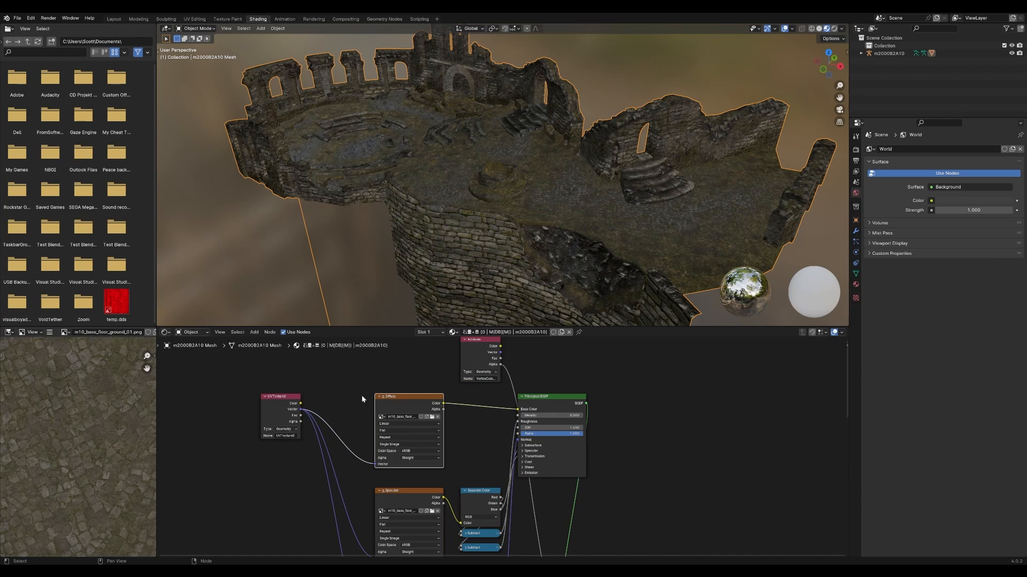
middle_click_drag(405, 396, 412, 356)
left_click(410, 460)
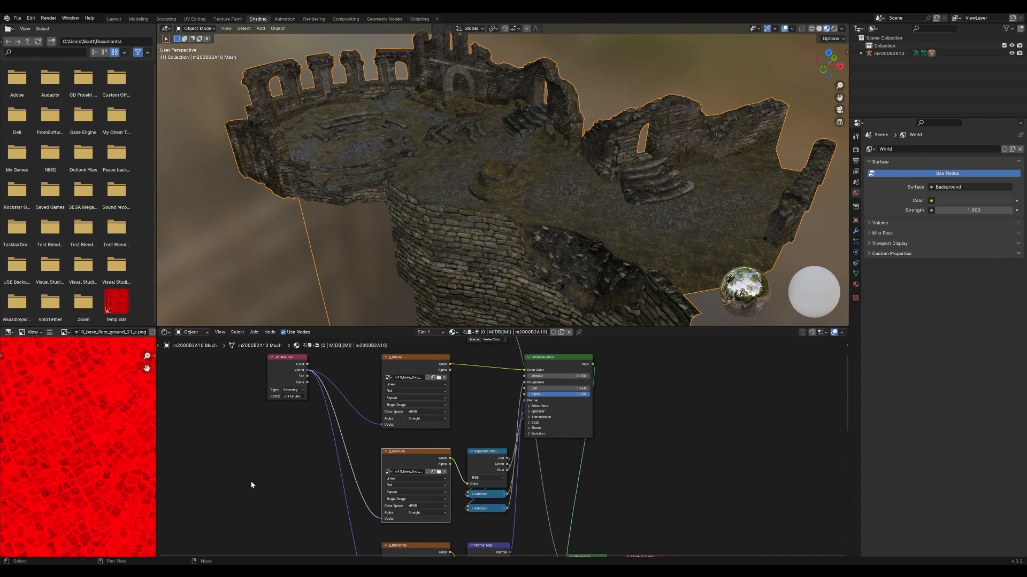
scroll(107, 440, "down", 3)
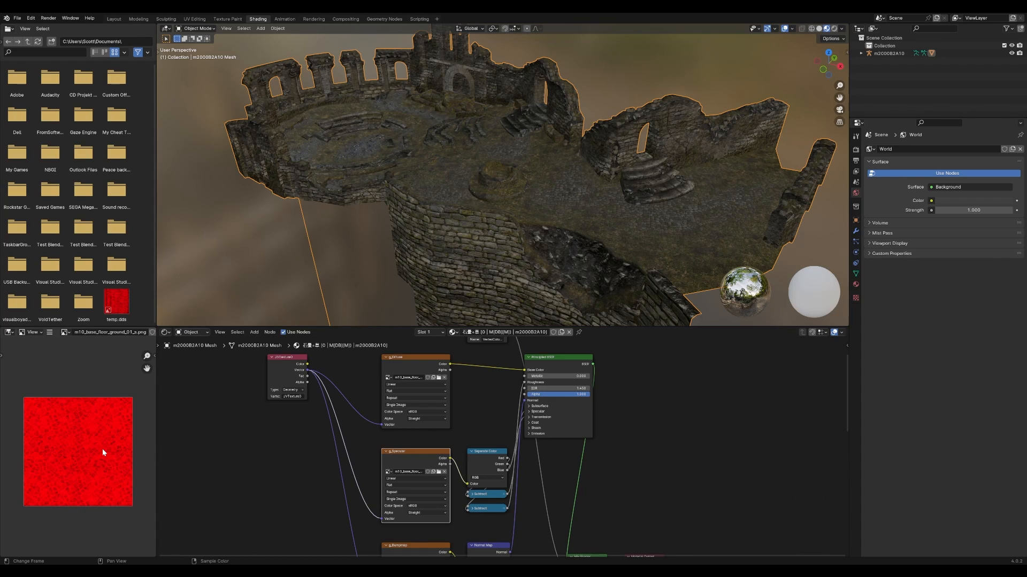
left_click(419, 380)
key("Return")
left_click(403, 357)
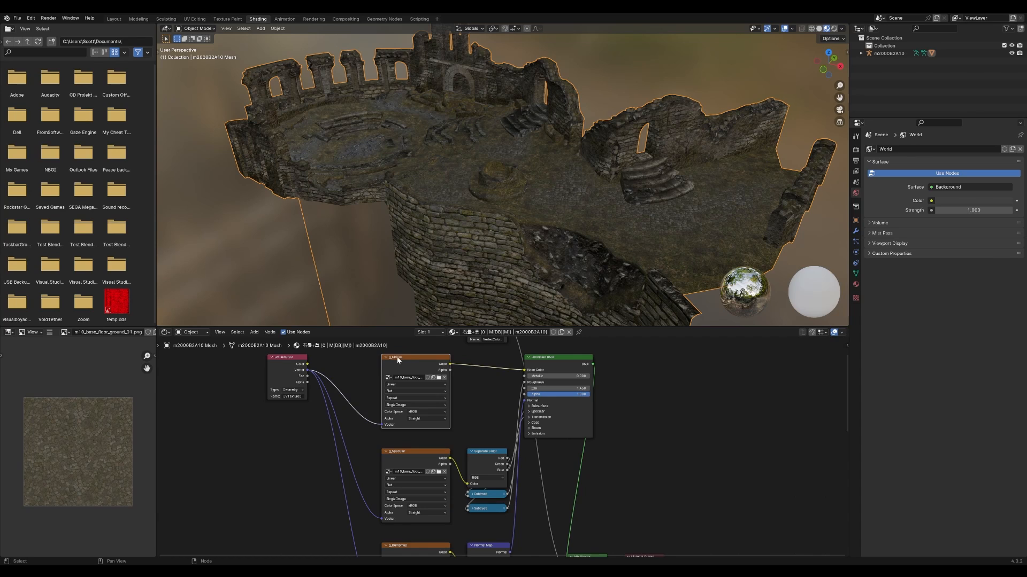
left_click(404, 456)
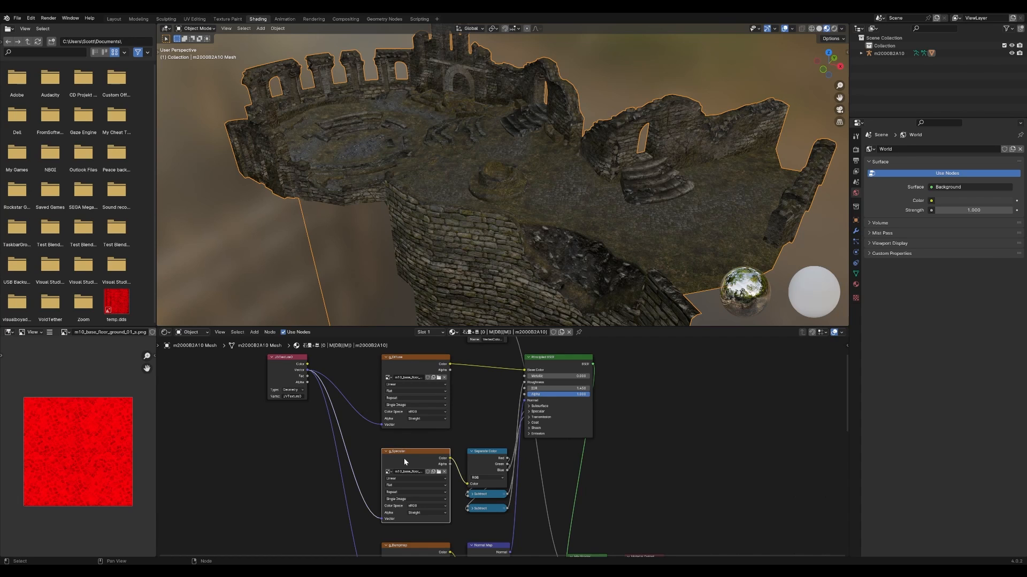
- Display the g_Bumpmap texture image of the index 0 material and examine the Mix Shader and g_Diffuse_2 nodes around it
middle_click_drag(370, 460, 366, 423)
middle_click_drag(348, 505, 354, 455)
left_click(406, 427)
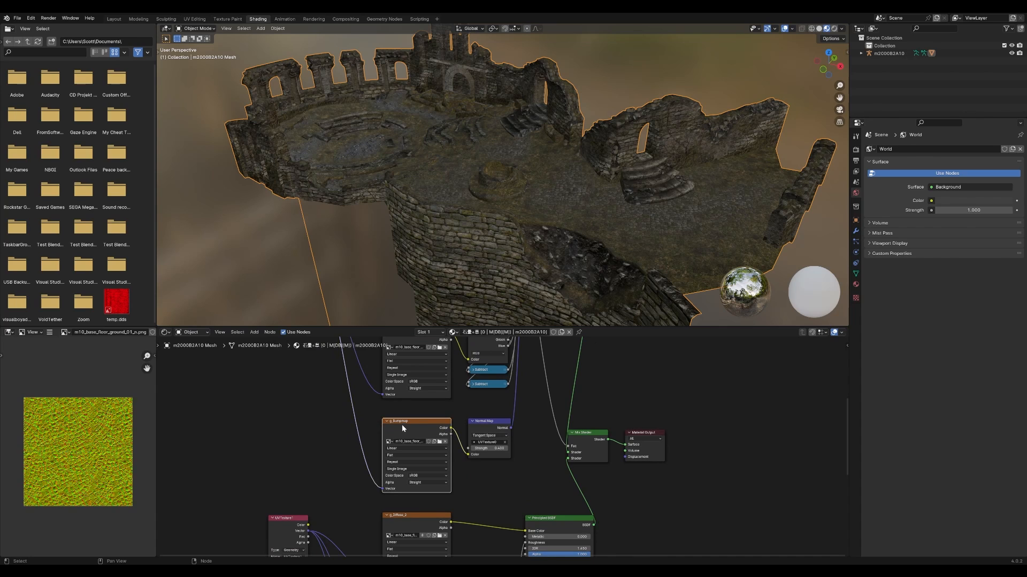
middle_click_drag(358, 397, 358, 361)
middle_click_drag(351, 513, 349, 476)
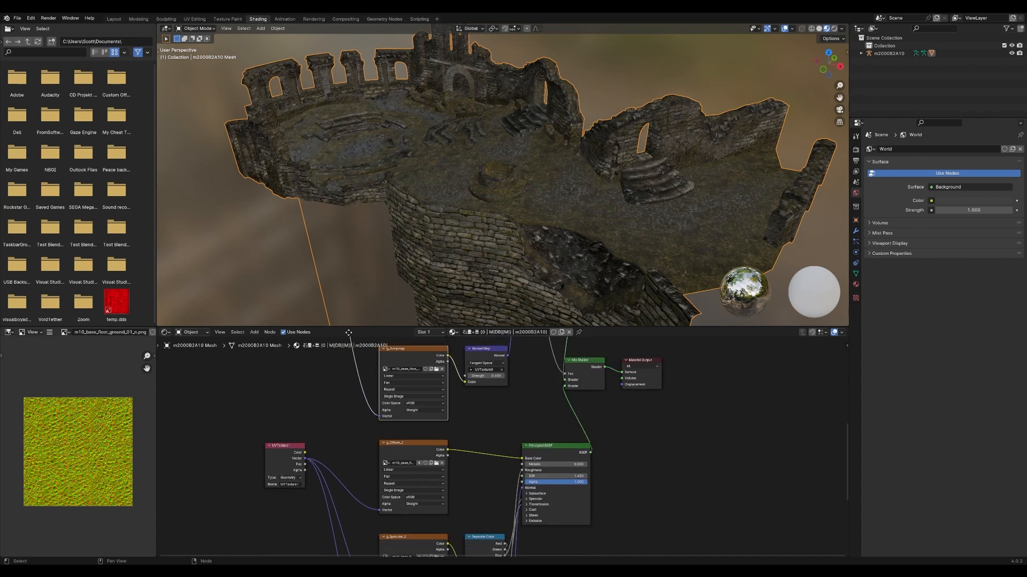
middle_click_drag(348, 554, 335, 528)
middle_click_drag(314, 408, 308, 476)
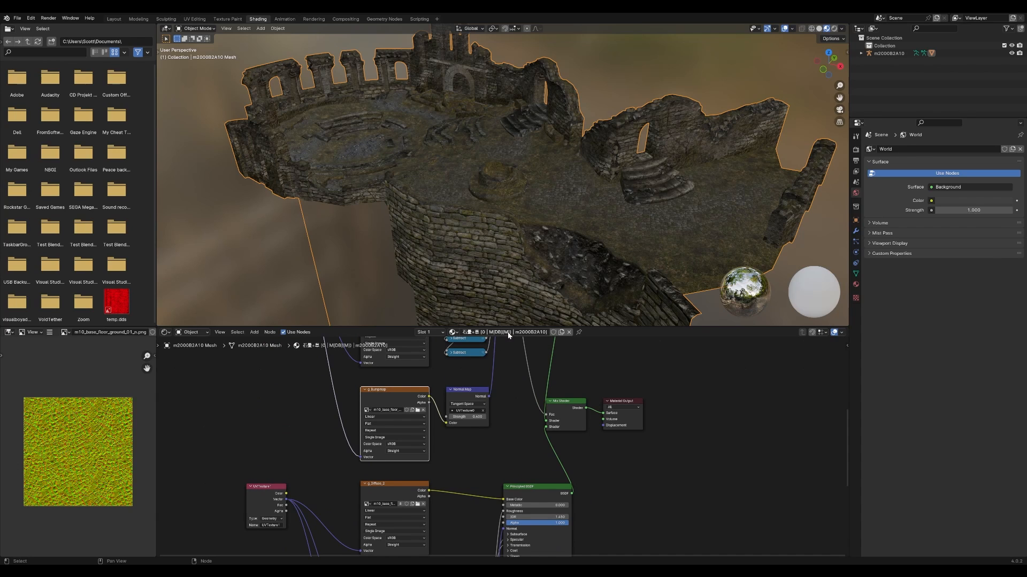
- Show the mesh's material properties, enter Edit Mode and enlarge the slot list to fit all materials
left_click(855, 284)
key("Tab")
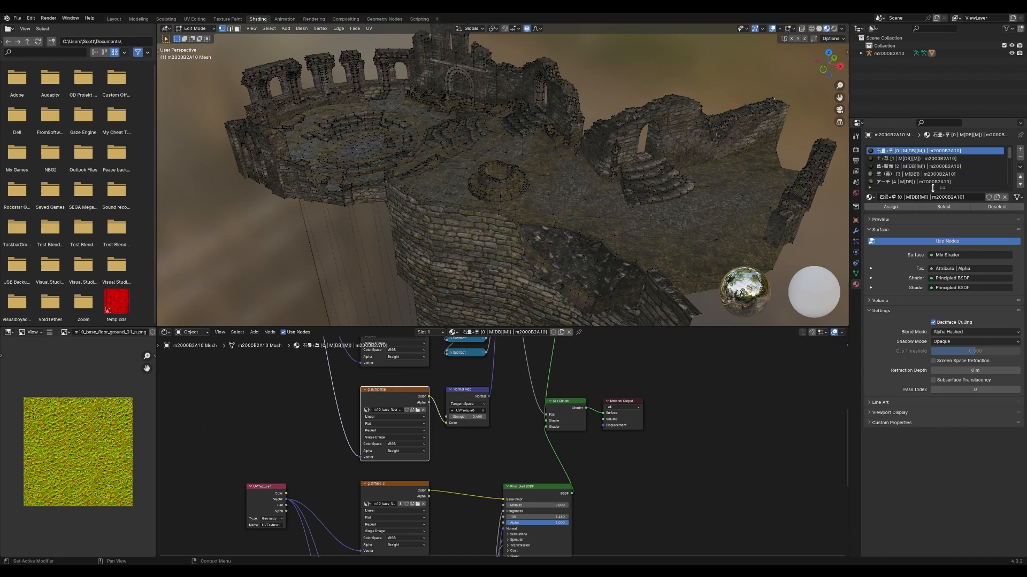
left_click_drag(942, 187, 946, 291)
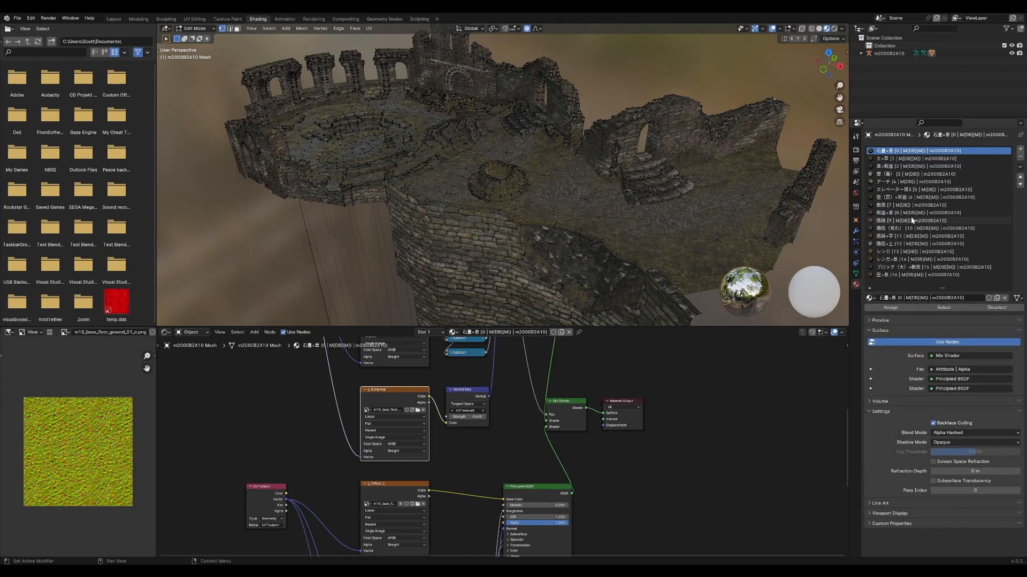
- Look through the node trees of the materials at index 8 and 9, and make the index 5 material active
left_click(916, 190)
left_click(915, 213)
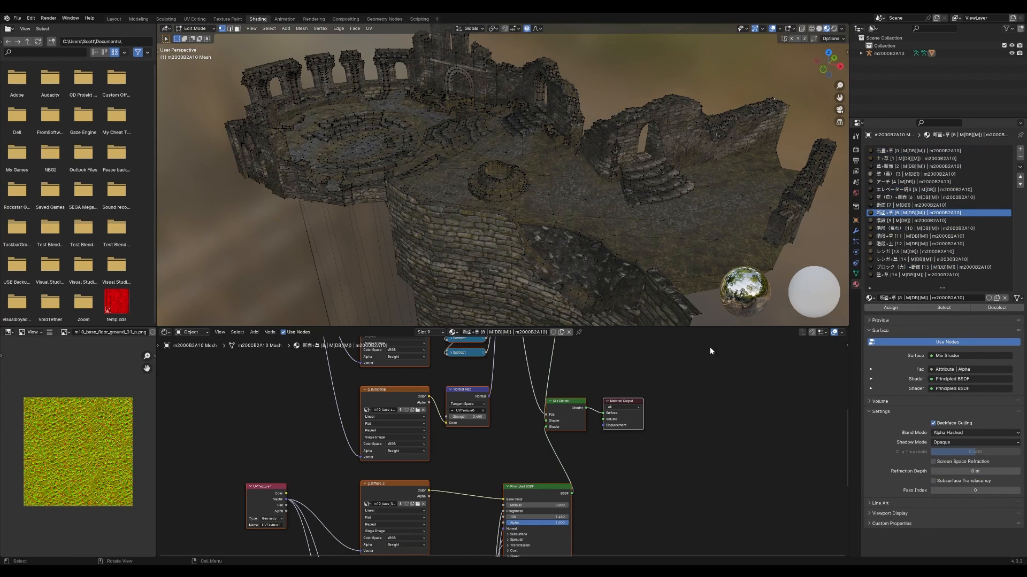
middle_click_drag(497, 368, 496, 381)
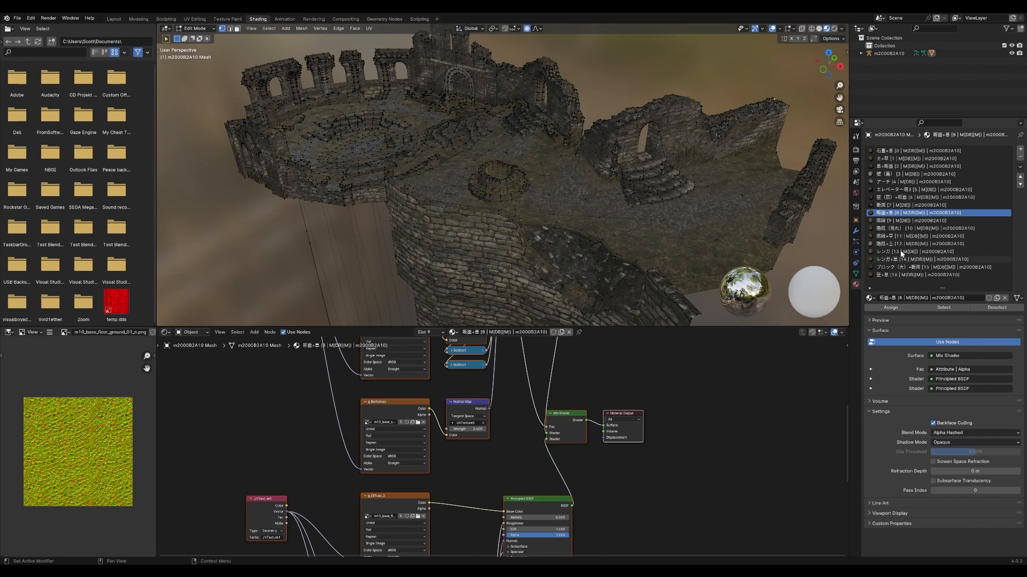
left_click(930, 220)
left_click(937, 189)
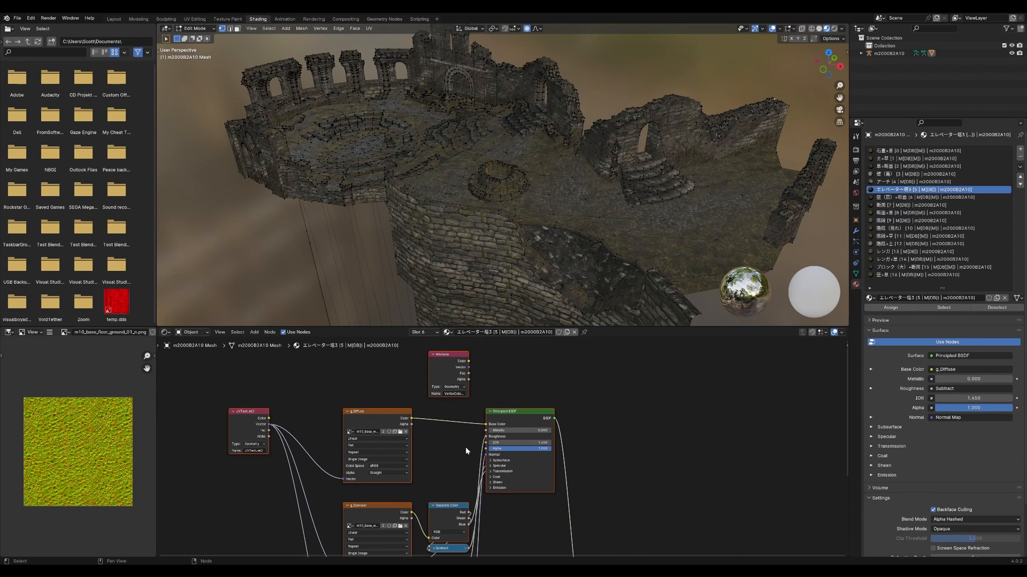
- Inspect the index 5 material's g_Diffuse texture, its Principled BSDF node and its g_Specular texture
middle_click_drag(431, 451, 441, 452)
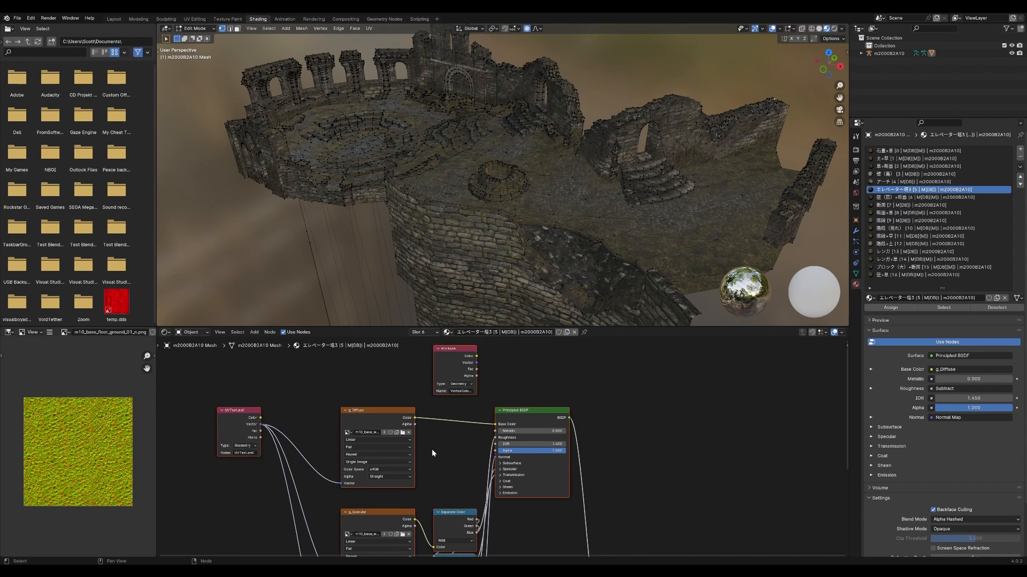
left_click(370, 420)
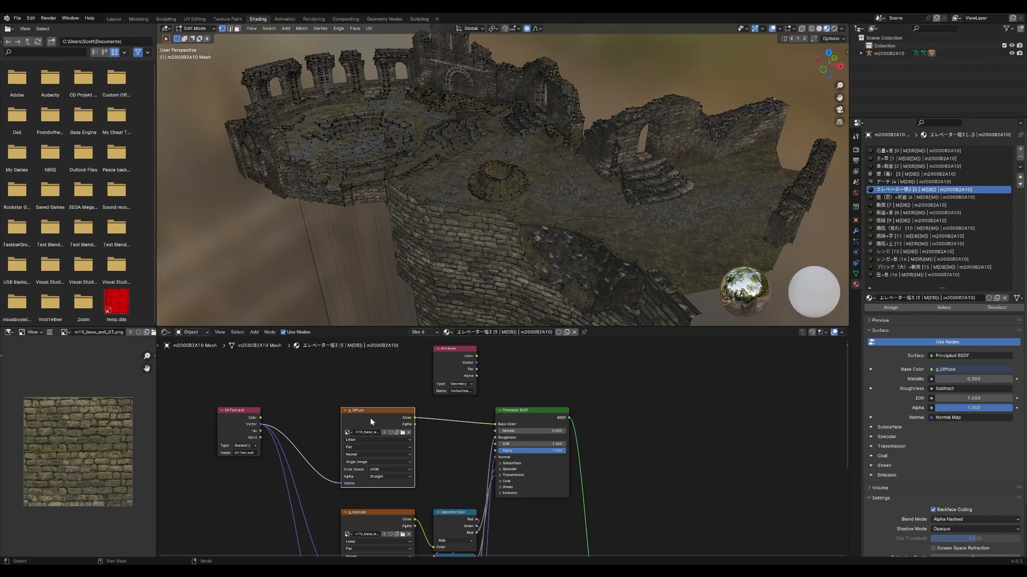
left_click(524, 412)
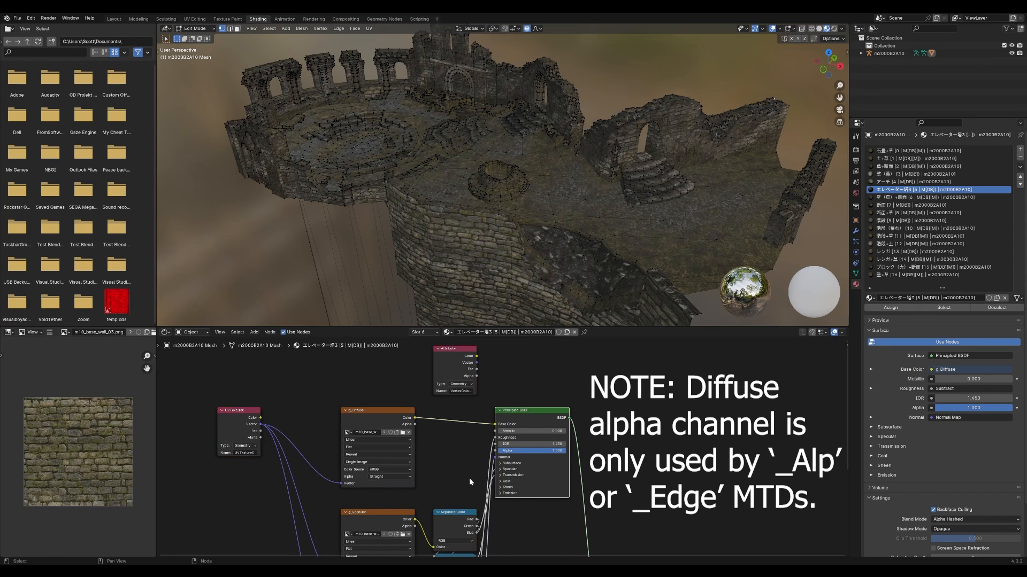
middle_click_drag(469, 478, 486, 368)
left_click(402, 407)
middle_click_drag(423, 444, 423, 413)
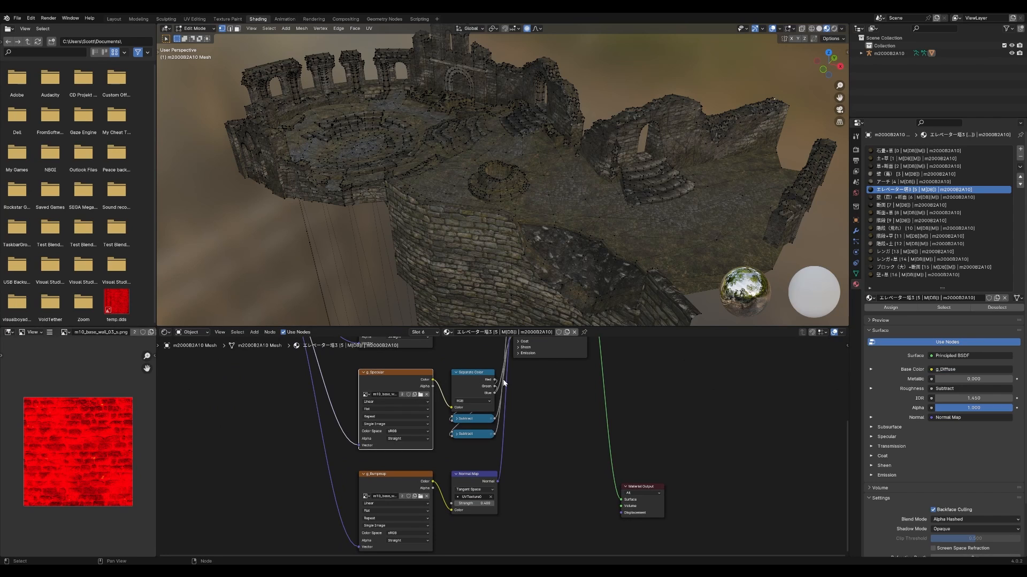
- Expand the Specular and Transmission sections of the index 5 material's Principled BSDF node and deselect all nodes
middle_click_drag(504, 383, 480, 418)
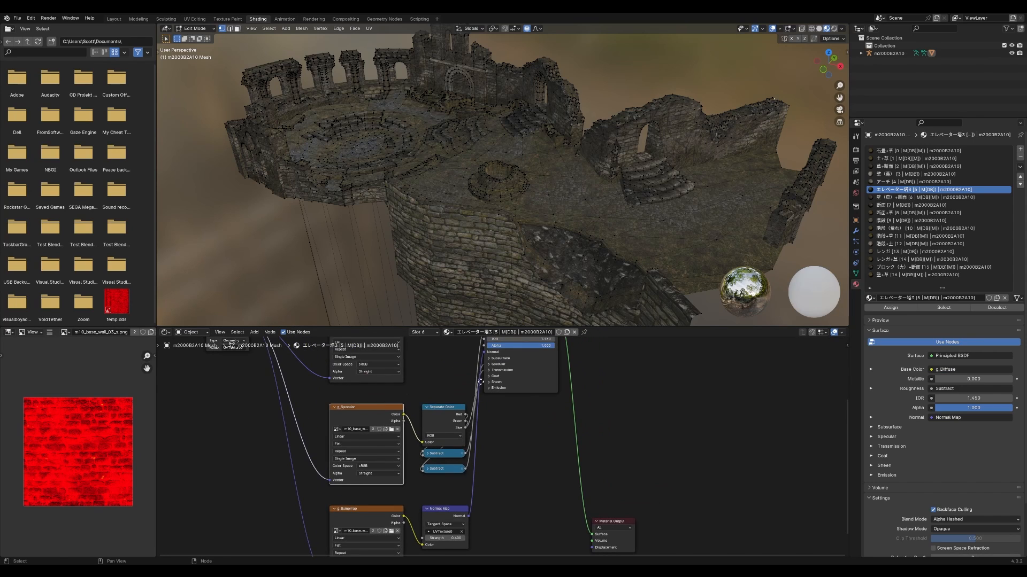
middle_click_drag(480, 381, 461, 418)
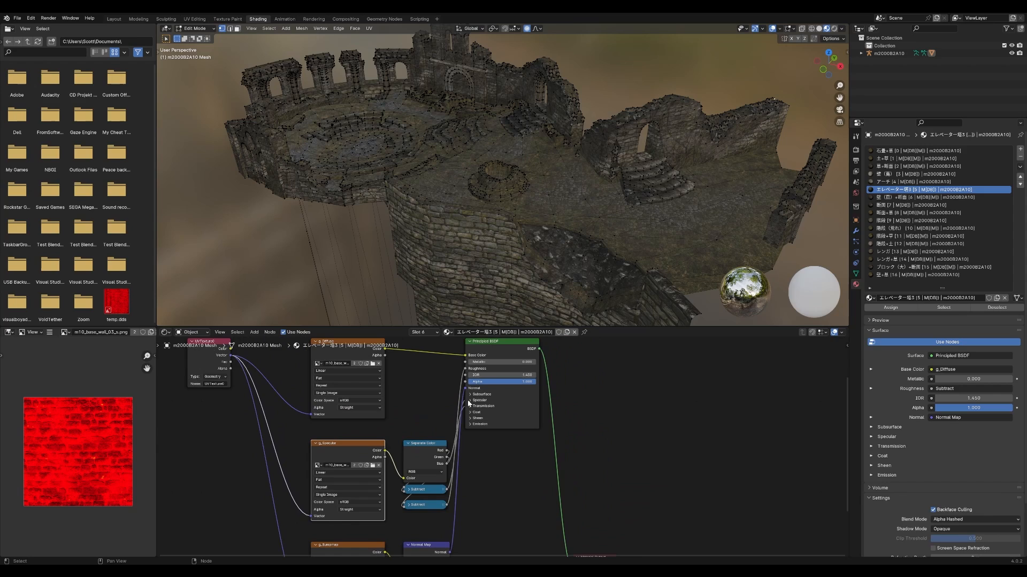
left_click(469, 401)
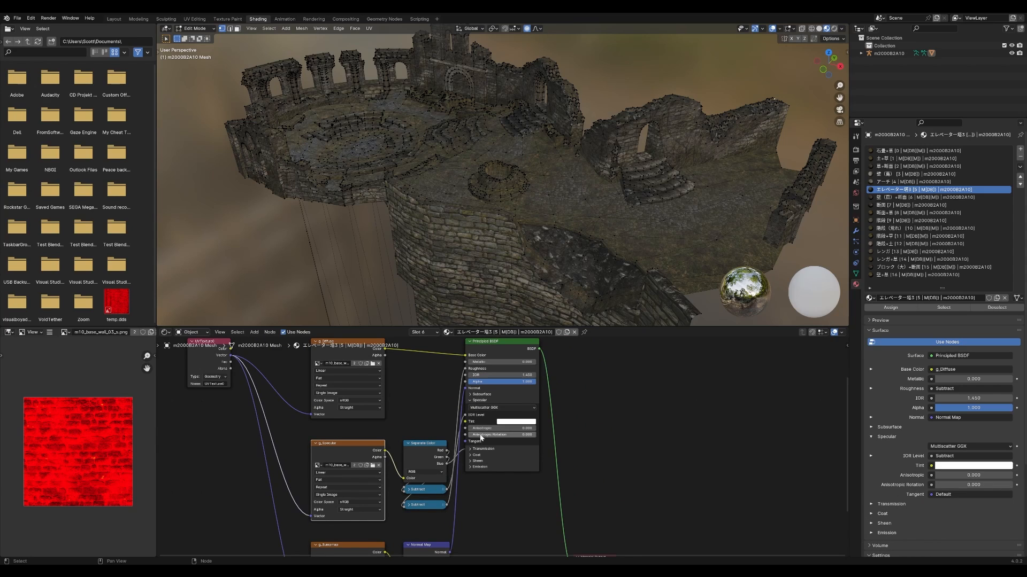
left_click(473, 449)
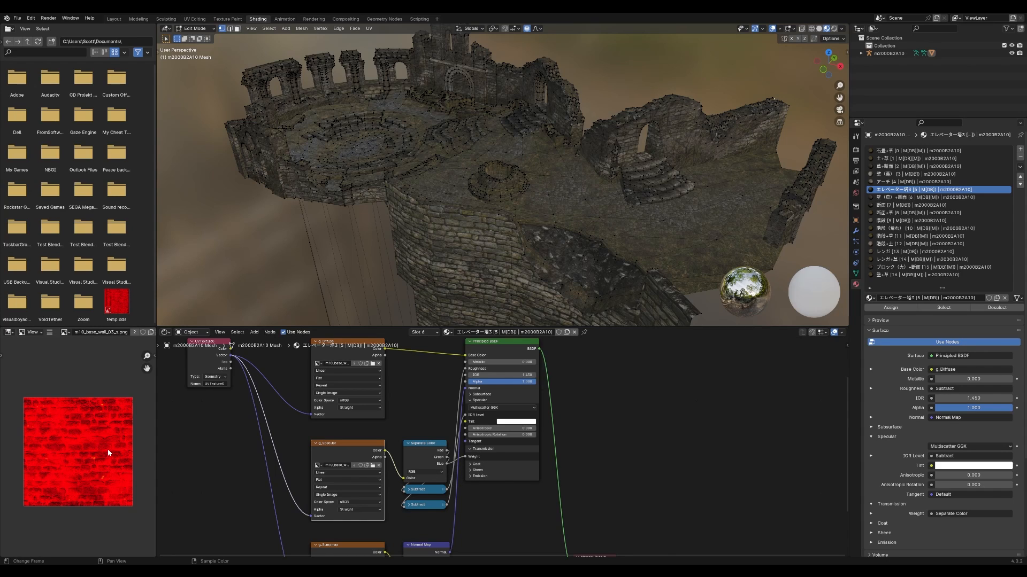
left_click(429, 423)
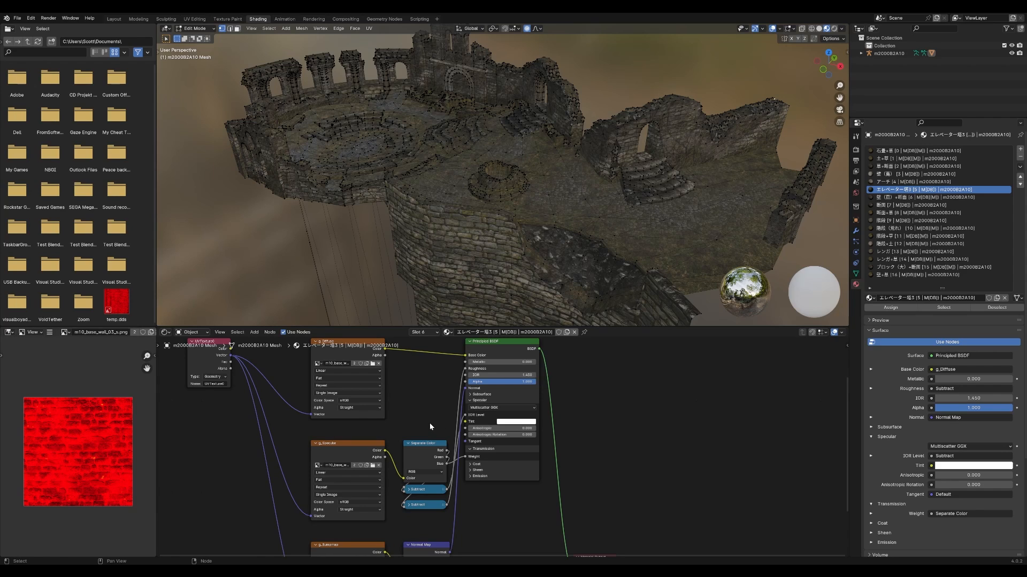
- View the index 5 material's g_Diffuse and g_Bumpmap textures, enlarge the bump map preview and select the Normal Map node
middle_click_drag(406, 411, 401, 425)
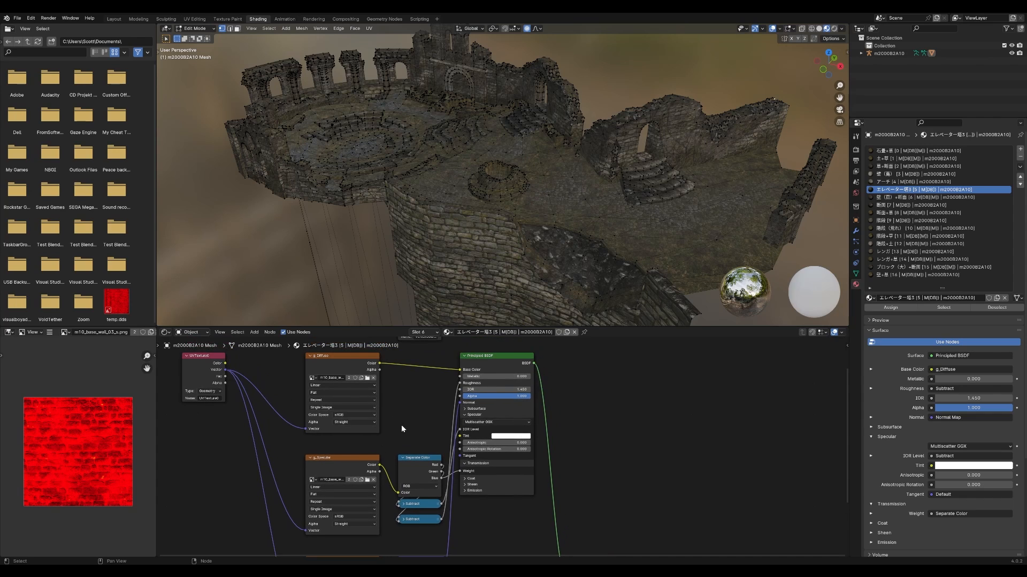
left_click(332, 364)
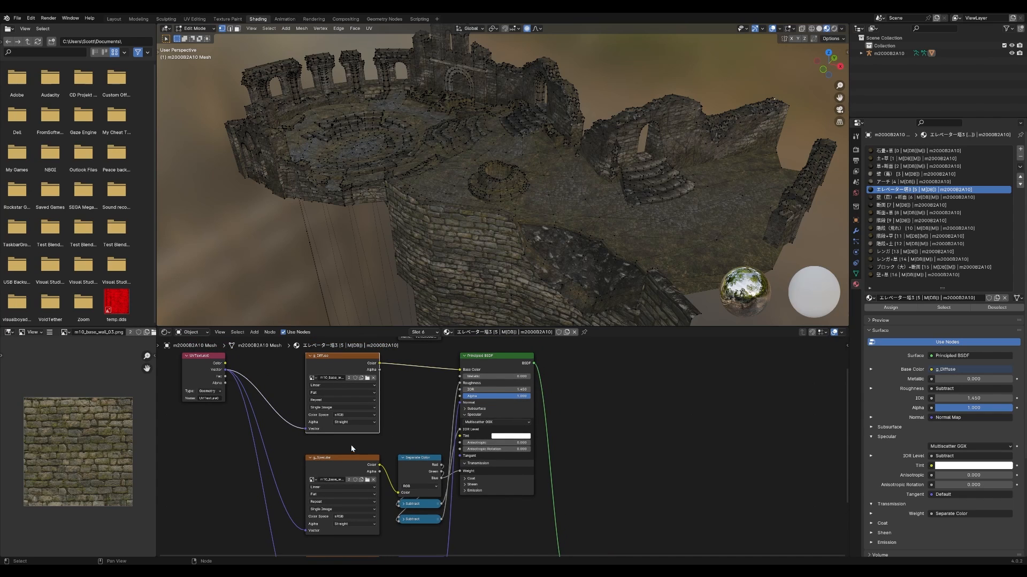
middle_click_drag(432, 535, 410, 396)
left_click(348, 411)
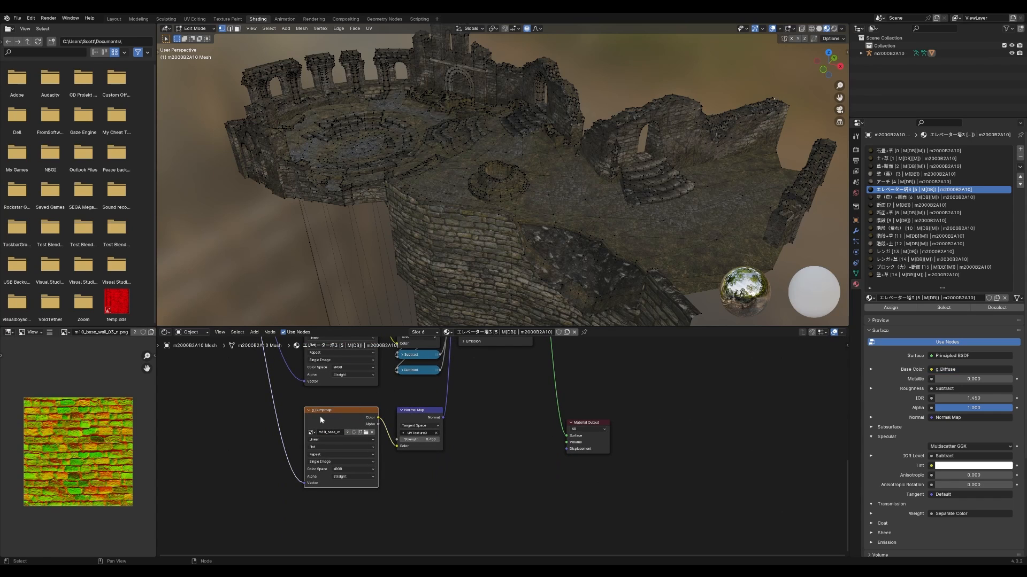
scroll(85, 435, "up", 3)
scroll(88, 460, "down", 2)
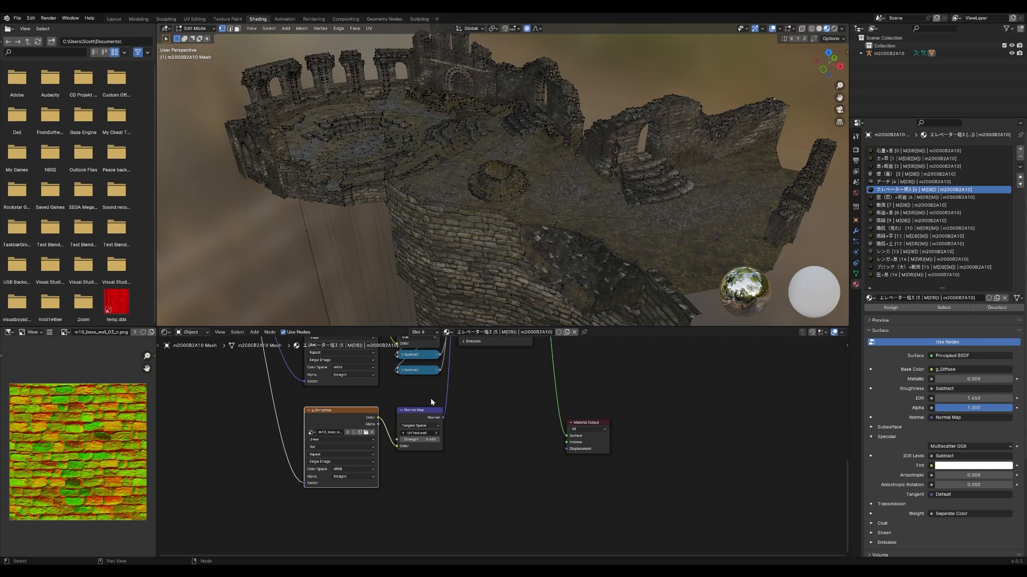
middle_click_drag(430, 399, 426, 408)
left_click(411, 423)
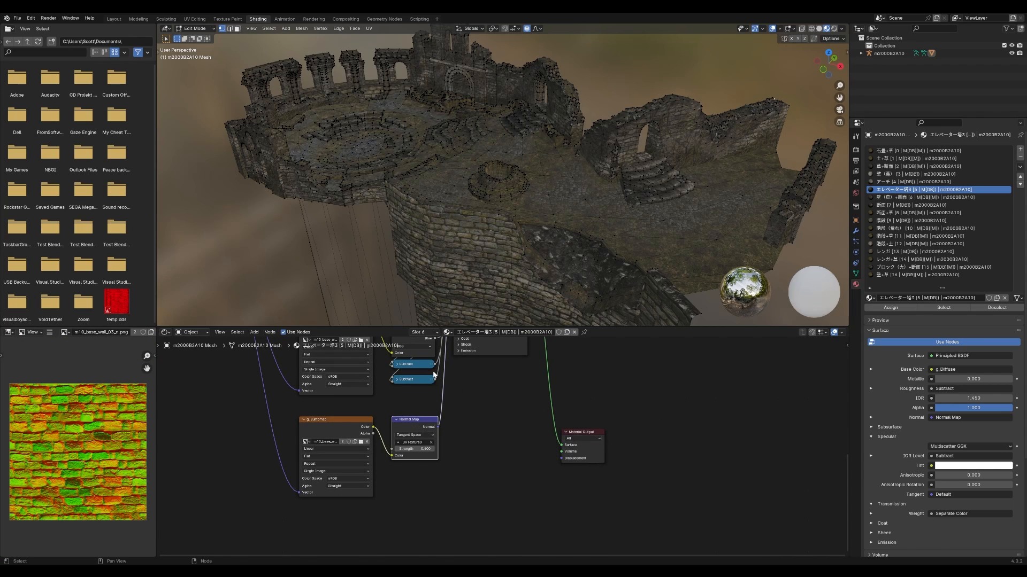
- Trace the index 5 material's nodes back to the UV attribute node, select that node, and turn off proportional editing
middle_click_drag(432, 371, 418, 410)
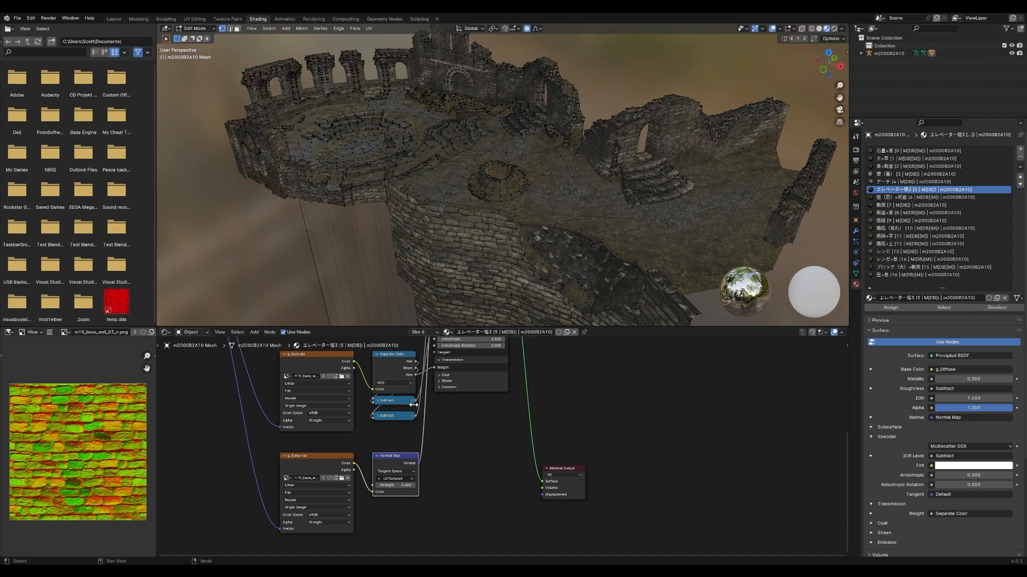
middle_click_drag(423, 401, 439, 500)
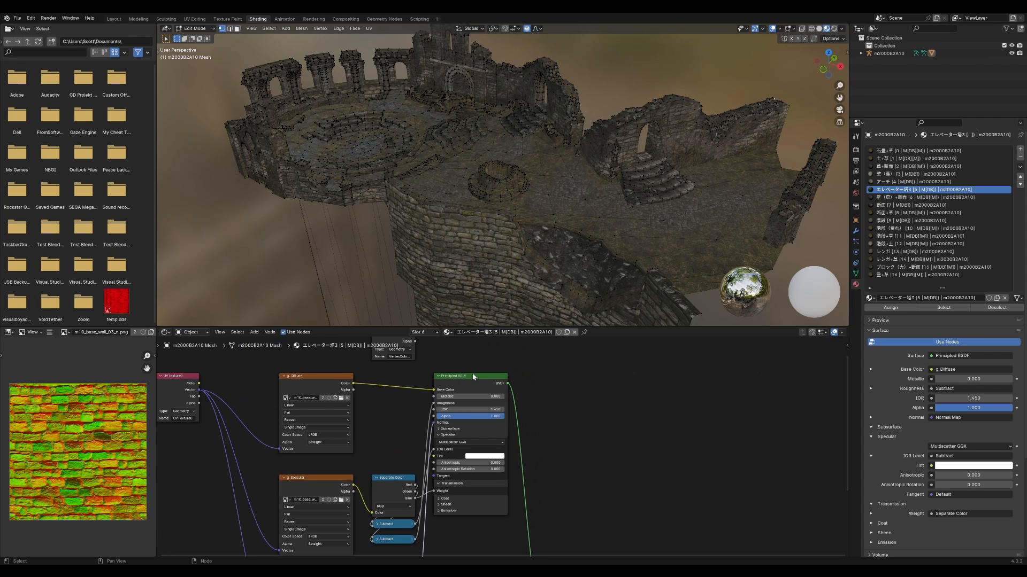
middle_click_drag(408, 426, 519, 425)
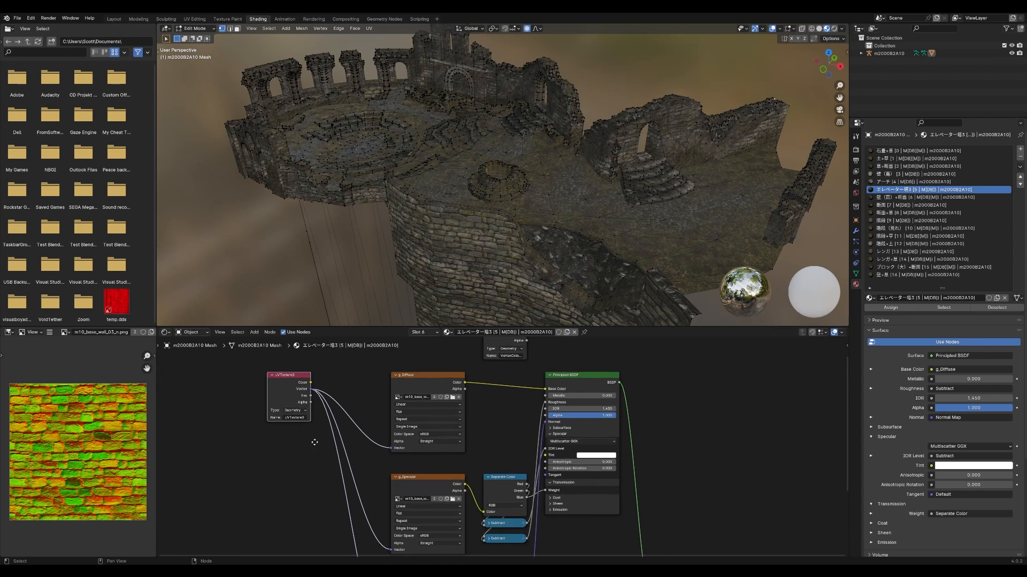
middle_click_drag(314, 440, 339, 433)
left_click(331, 390)
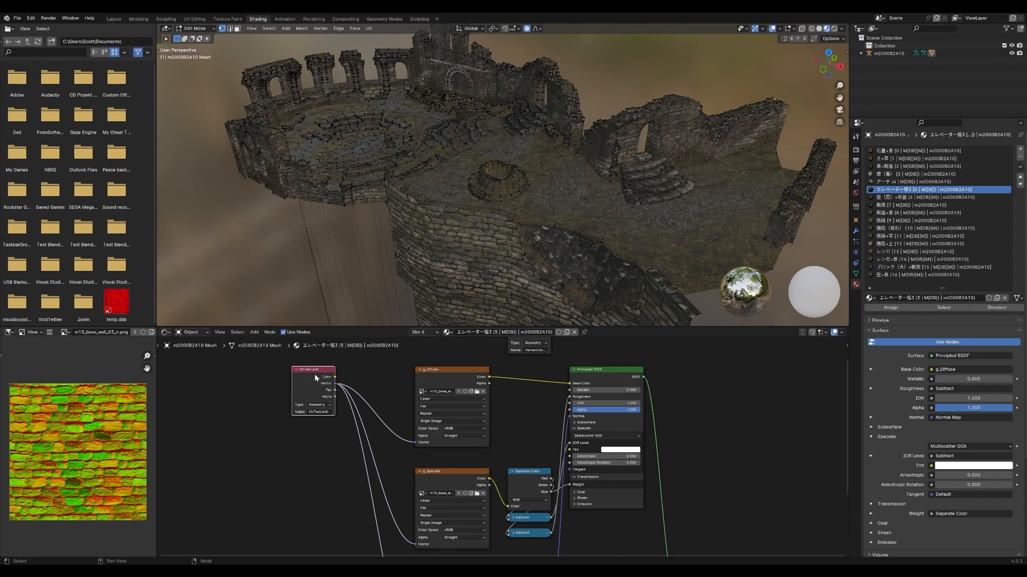
middle_click_drag(314, 374, 293, 382)
key("o")
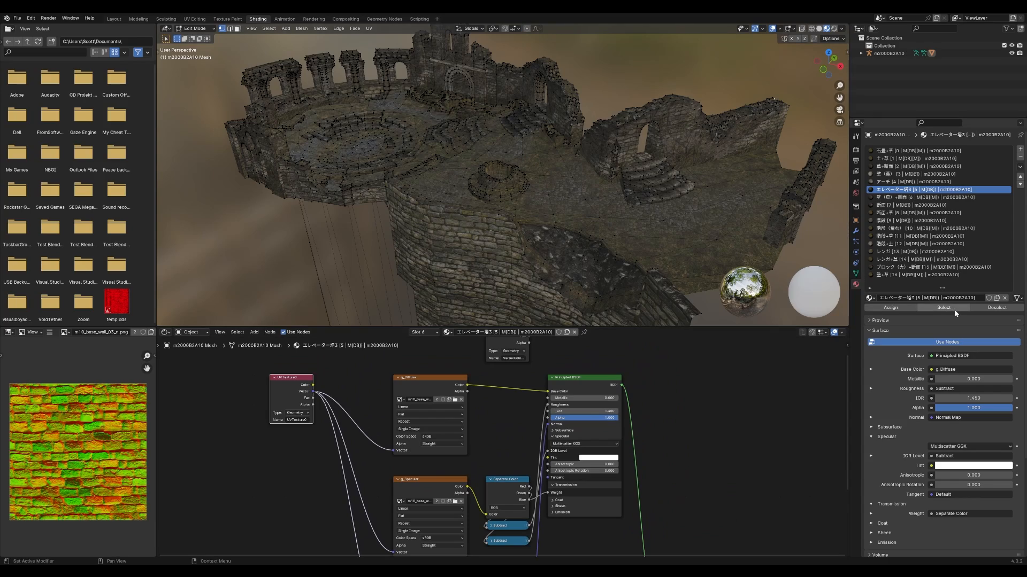
- Select the faces assigned to the index 5 material and inspect them up close on the brick tower wall
left_click(944, 308)
key("shift+grave")
key("w")
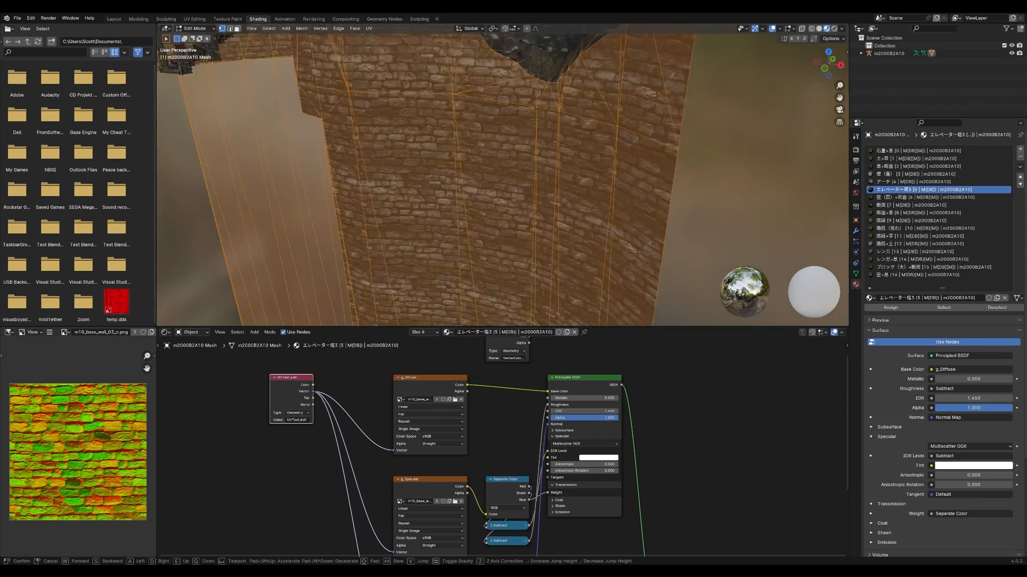
key("s")
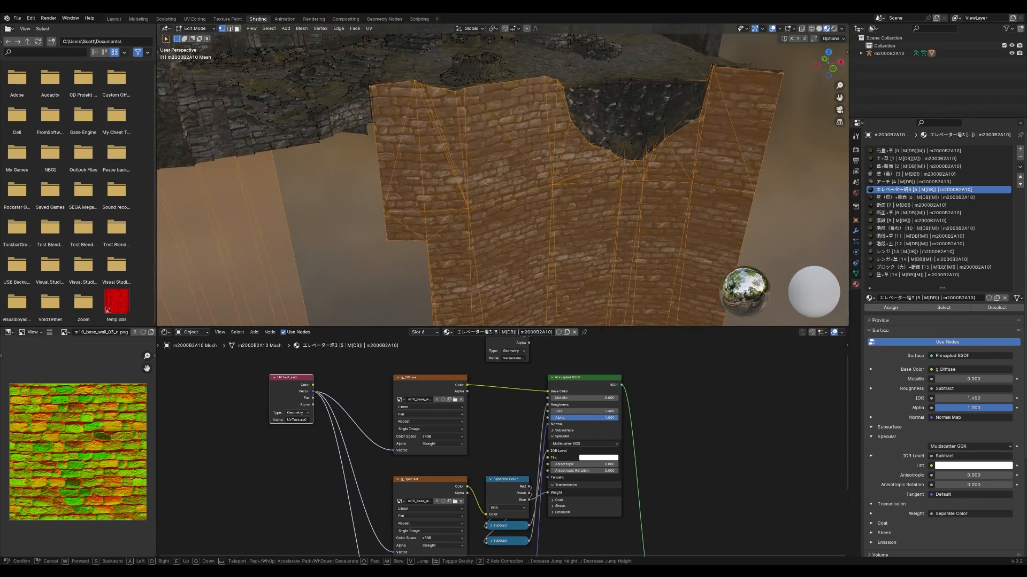
key("w")
key("s")
key("w")
key("Return")
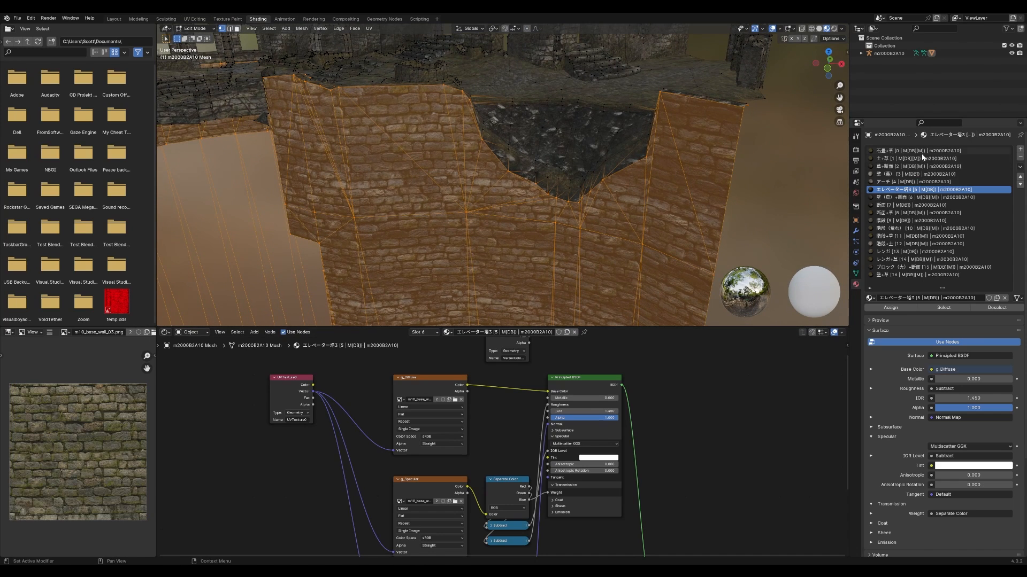
- Make the index 0 material active, clear the current selection, and select the ground faces assigned to that material
left_click(923, 152)
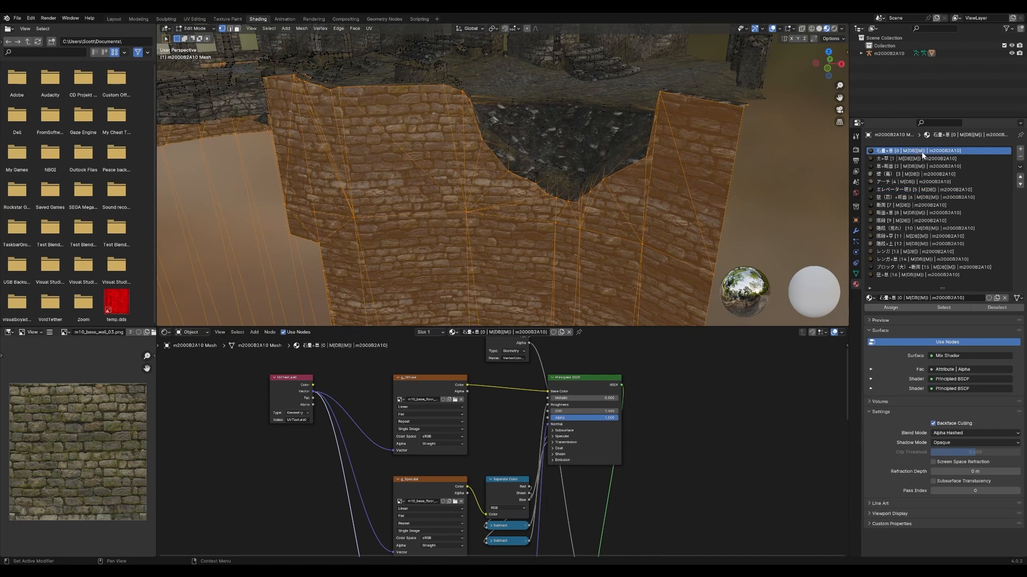
scroll(532, 154, "down", 2)
left_click(741, 130)
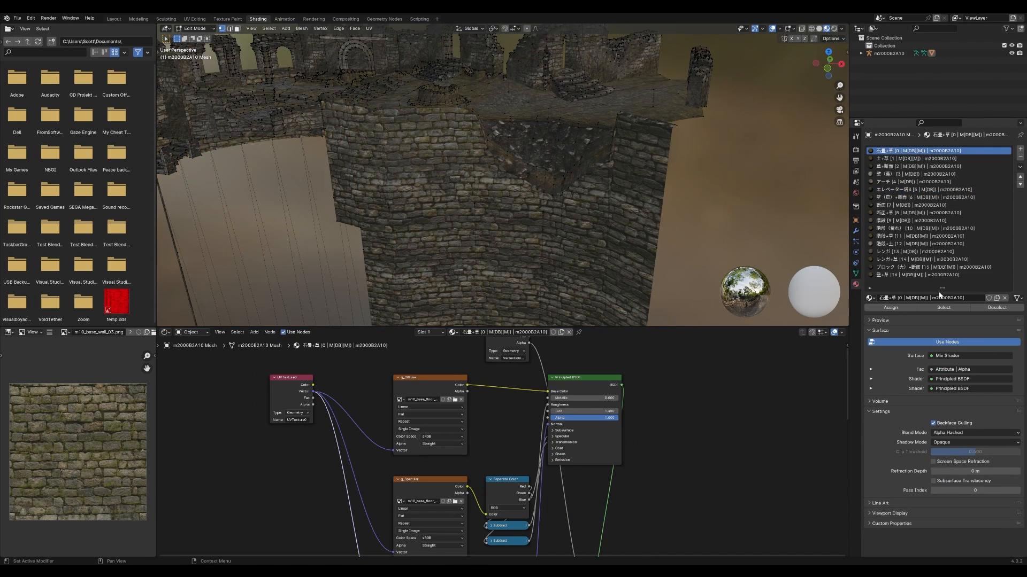
left_click(941, 307)
key("shift+grave")
key("w")
key("e")
key("w")
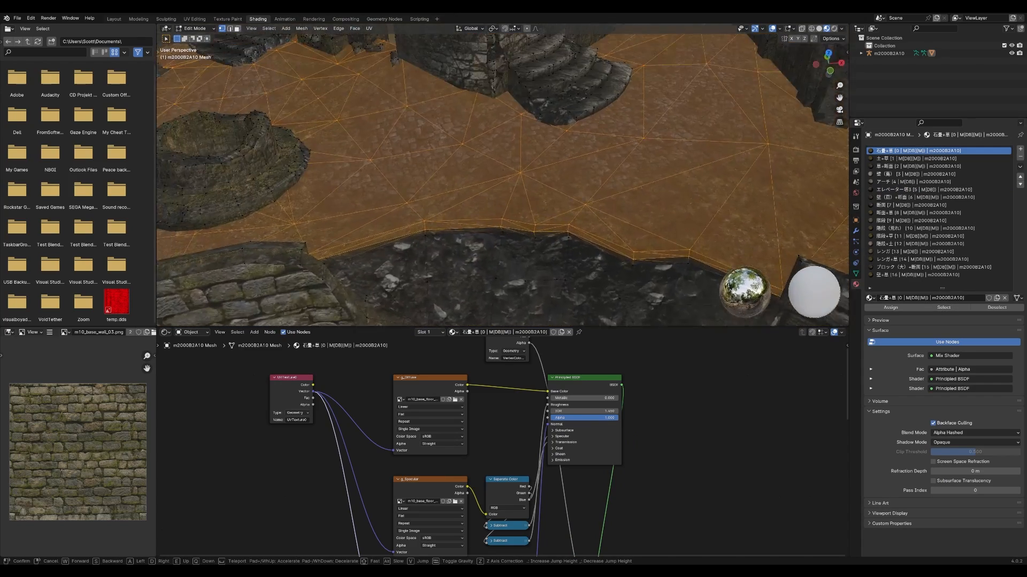
left_click(599, 225)
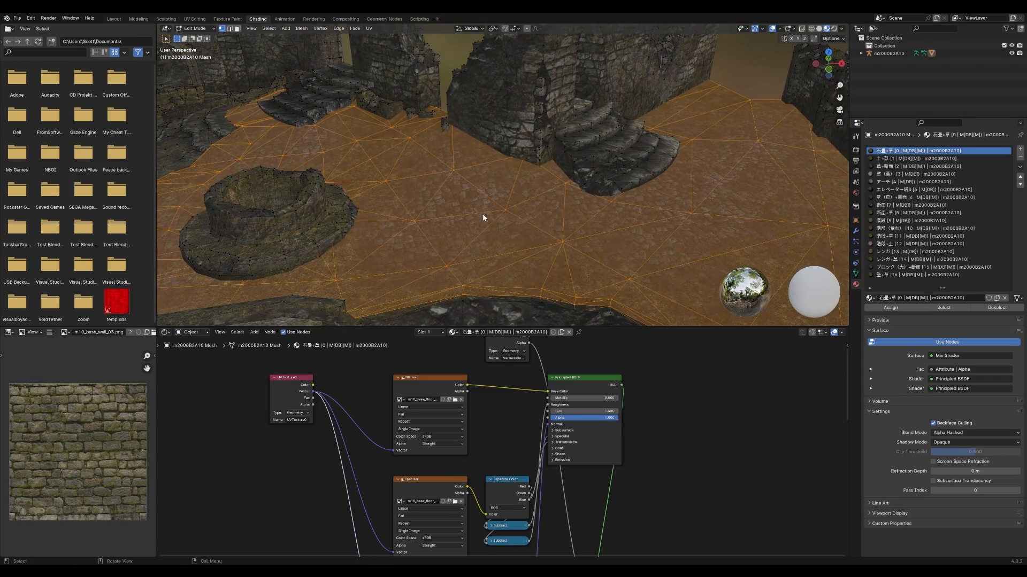
- Switch to Object Mode and examine the cobblestone and grass blending on the ground near the well up close
key("Tab")
key("shift+grave")
key("w")
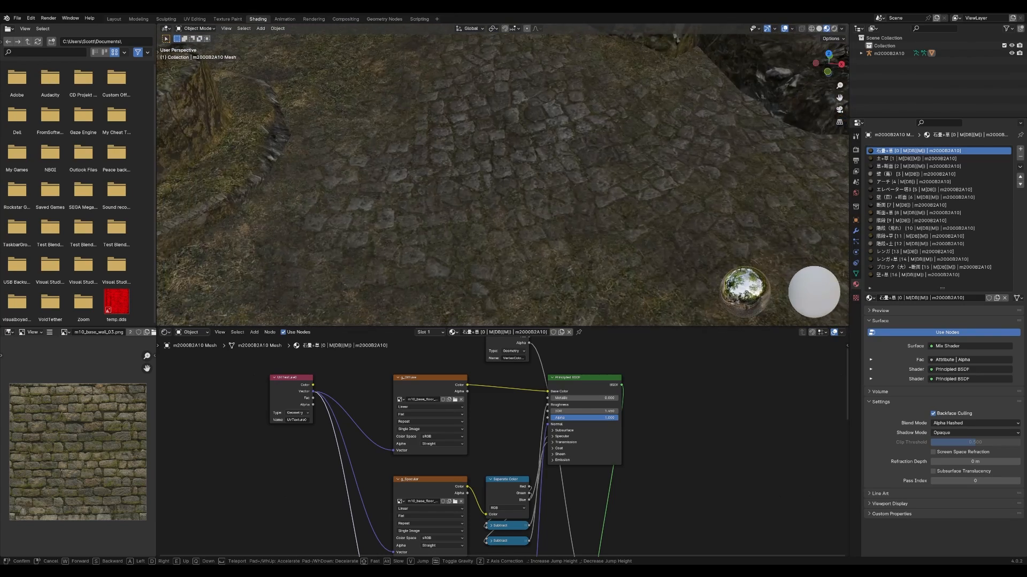
key("s")
left_click(421, 152)
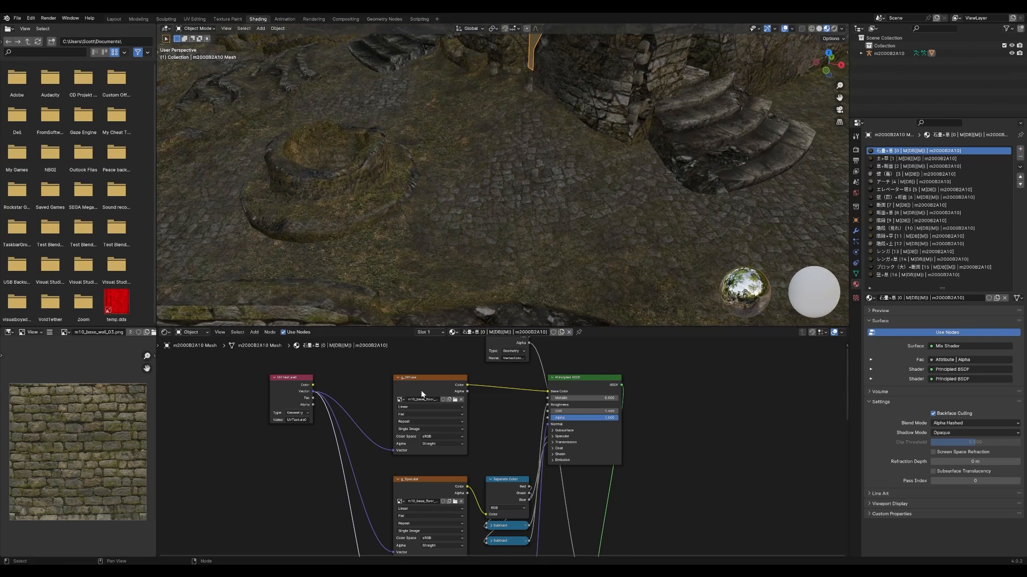
- View the index 0 material's g_Diffuse, g_Diffuse_2, g_Specular_2 and g_Bumpmap_2 textures one after another
left_click(422, 394)
middle_click_drag(431, 477, 447, 451)
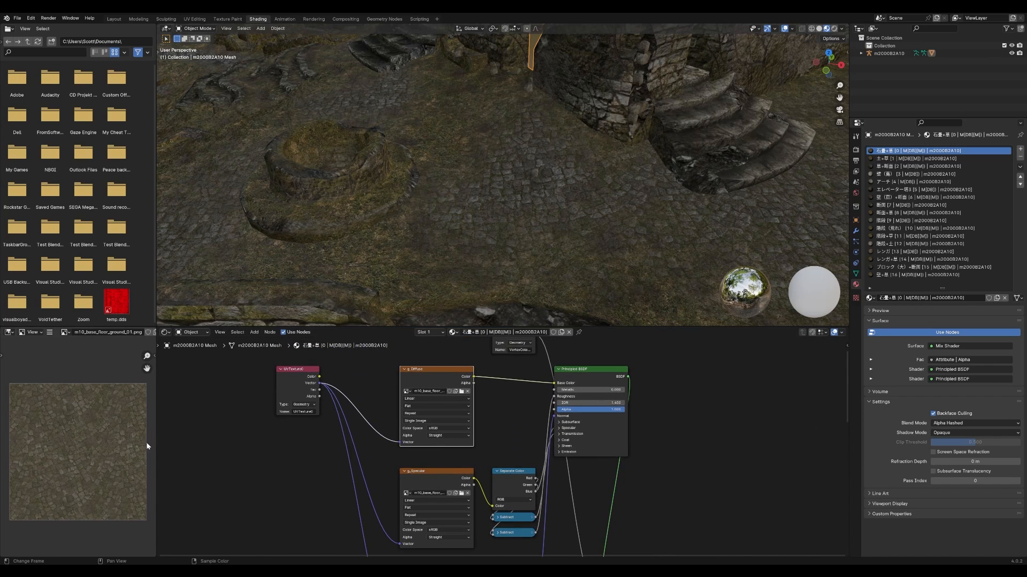
middle_click_drag(492, 477, 480, 401)
left_click(431, 367)
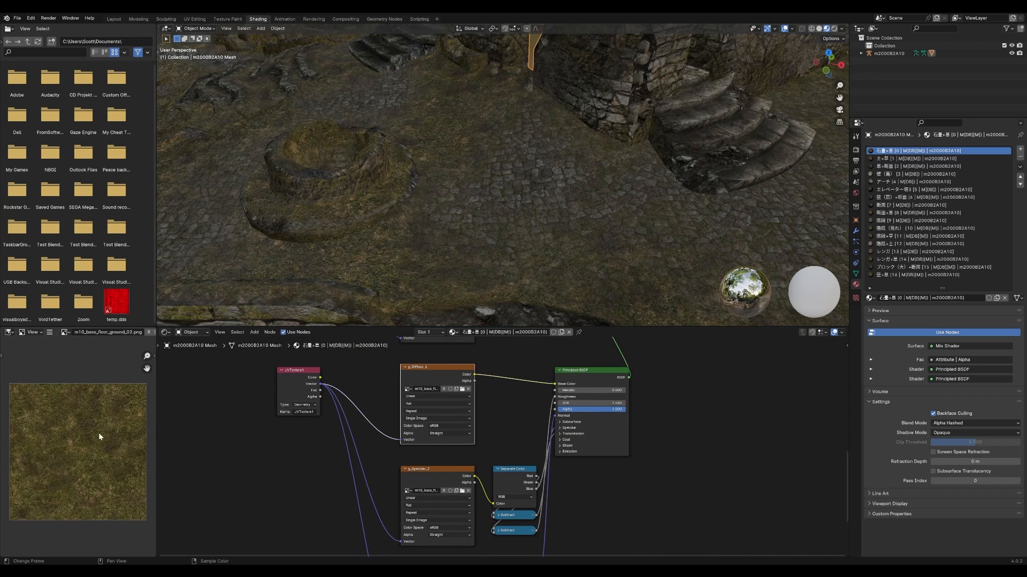
middle_click_drag(431, 479, 427, 356)
left_click(425, 441)
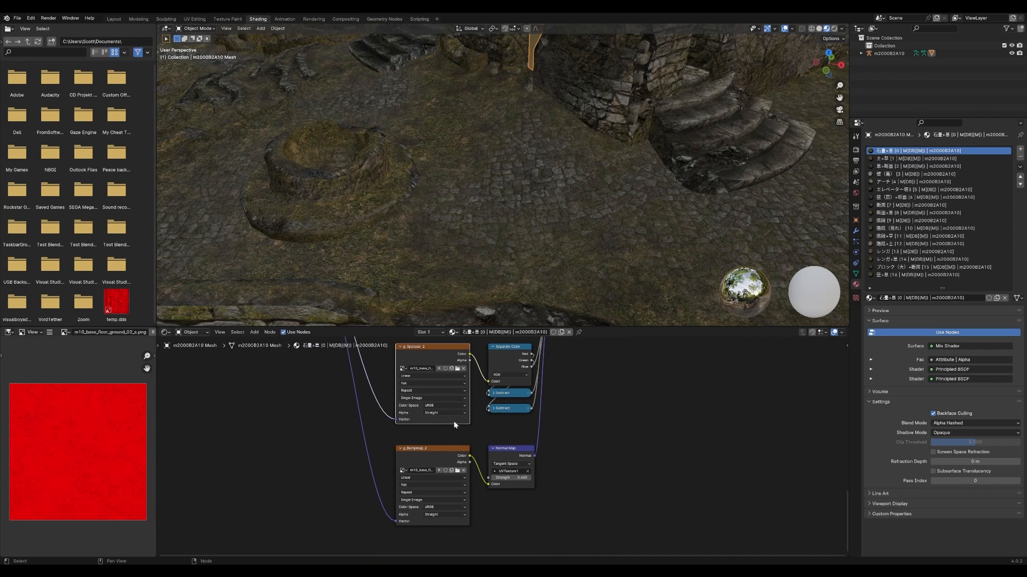
left_click(419, 457)
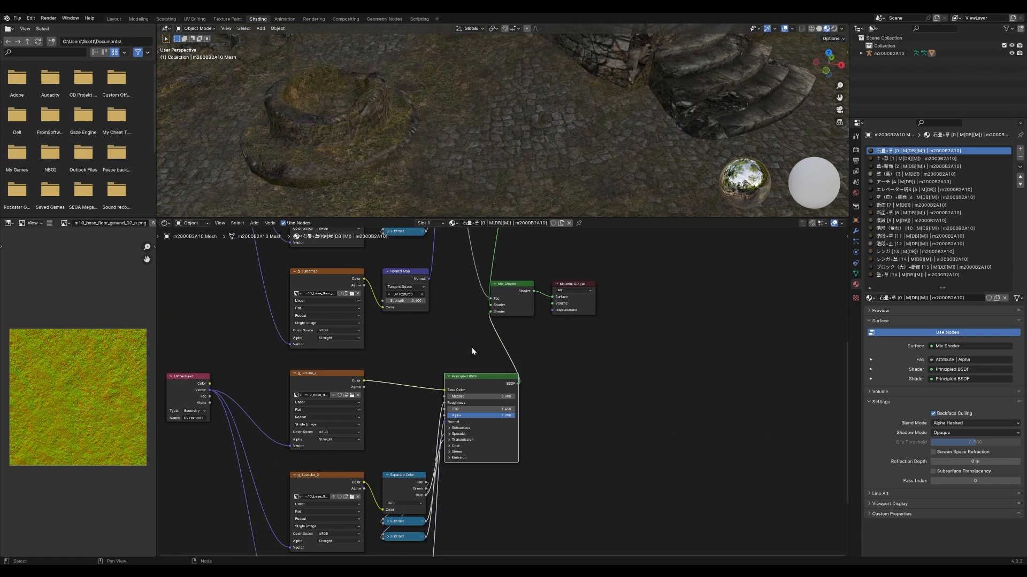
- Select the index 0 material's Mix Shader node and trace its Fac link back to the vertex color Attribute node
middle_click_drag(471, 348, 454, 316)
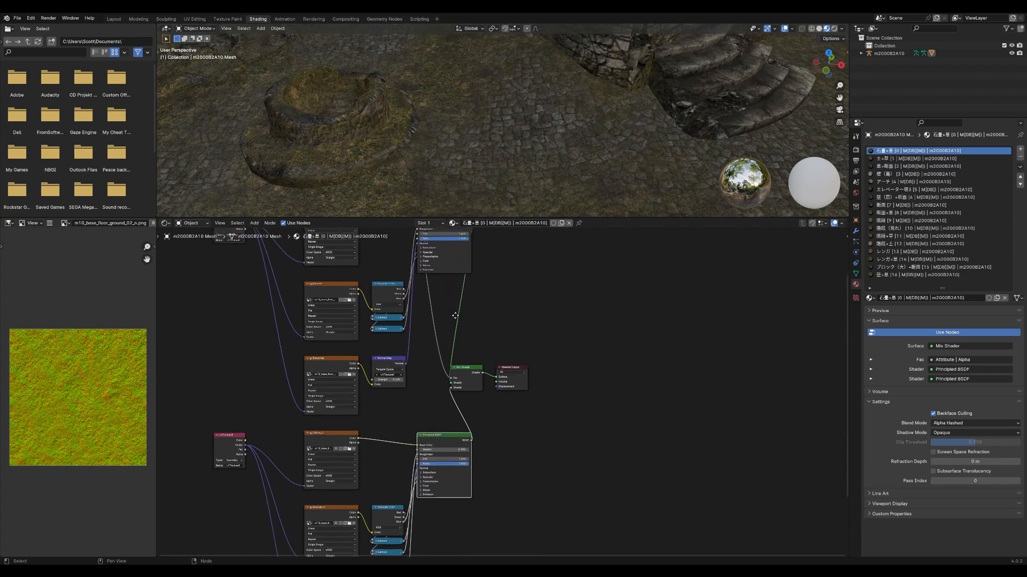
scroll(453, 316, "up", 6)
left_click(438, 344)
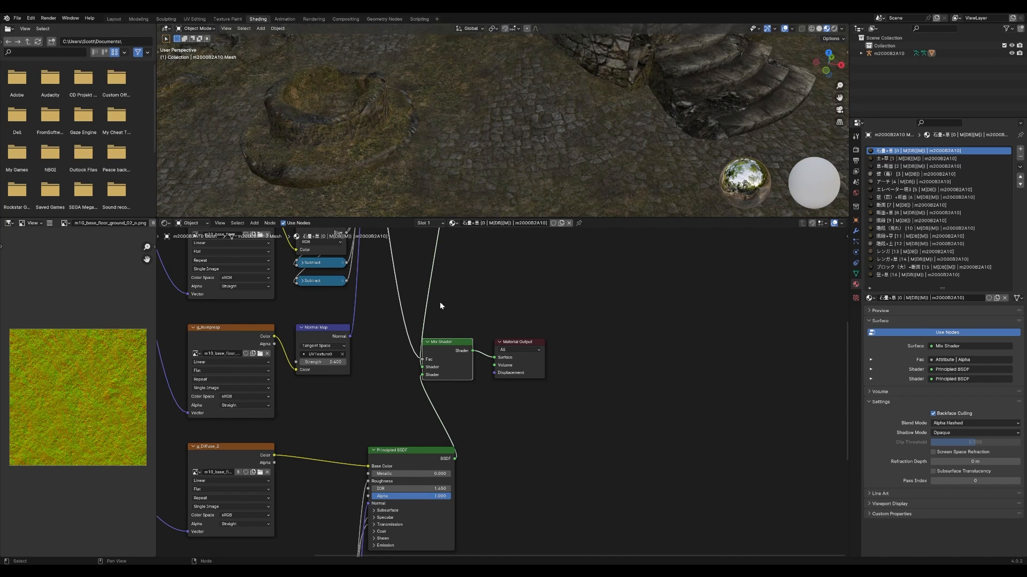
middle_click_drag(405, 266, 415, 465)
middle_click_drag(432, 427, 483, 522)
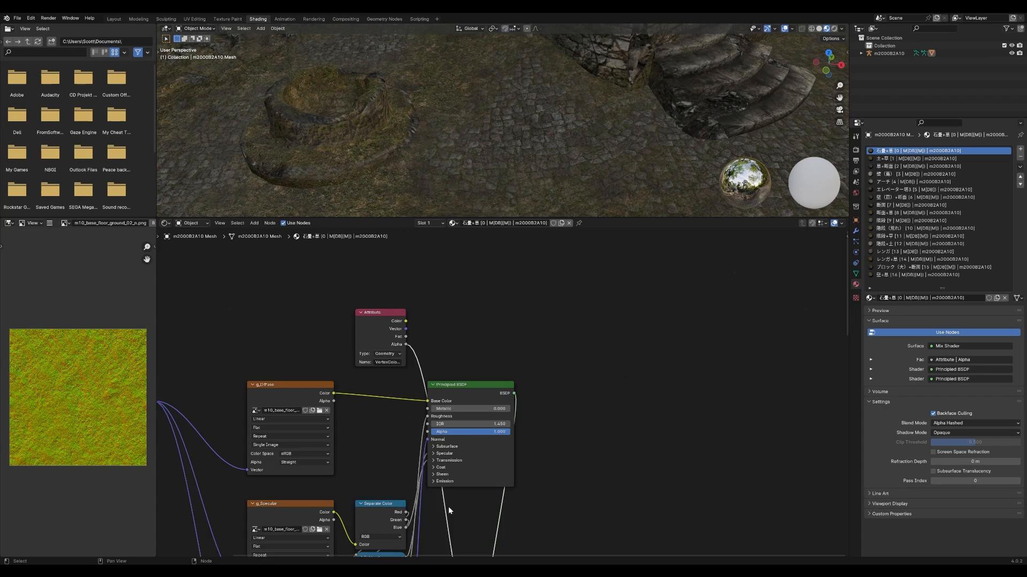
middle_click_drag(448, 508, 463, 267)
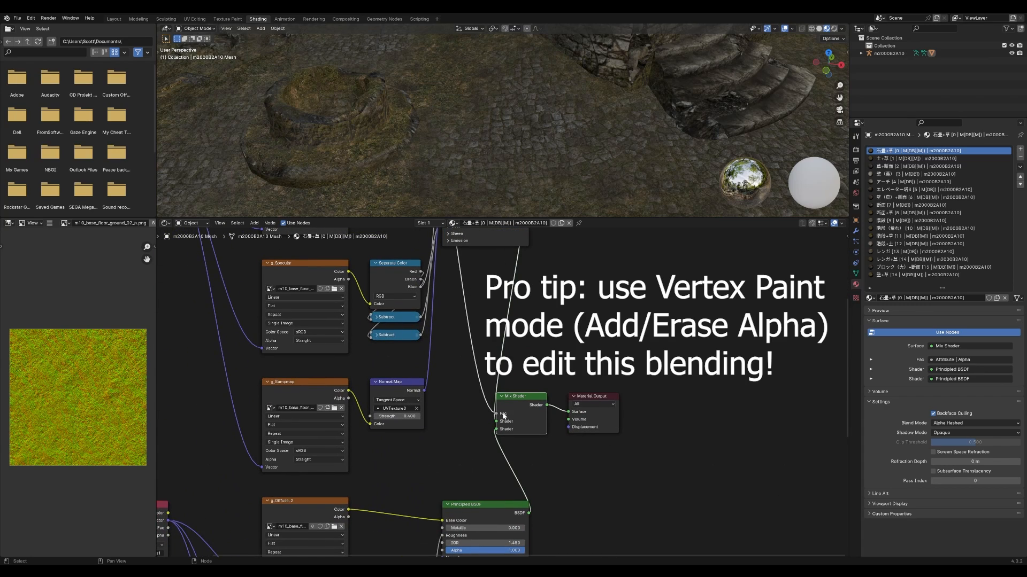
- Disconnect the Mix Shader's Fac input and test the shader blend with a factor of 0.069 and of 0.948
left_click_drag(497, 414, 468, 410)
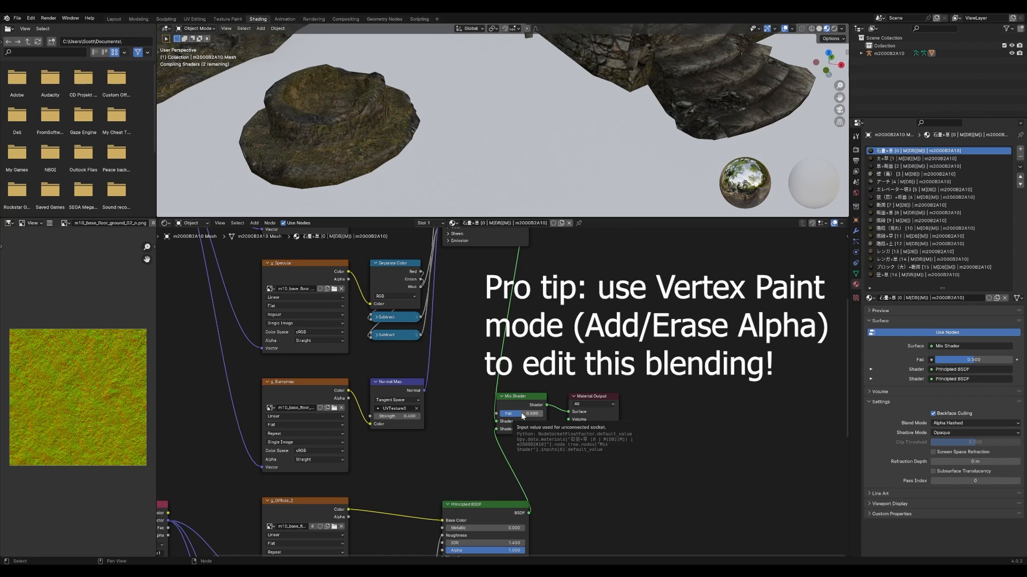
left_click_drag(521, 414, 501, 414)
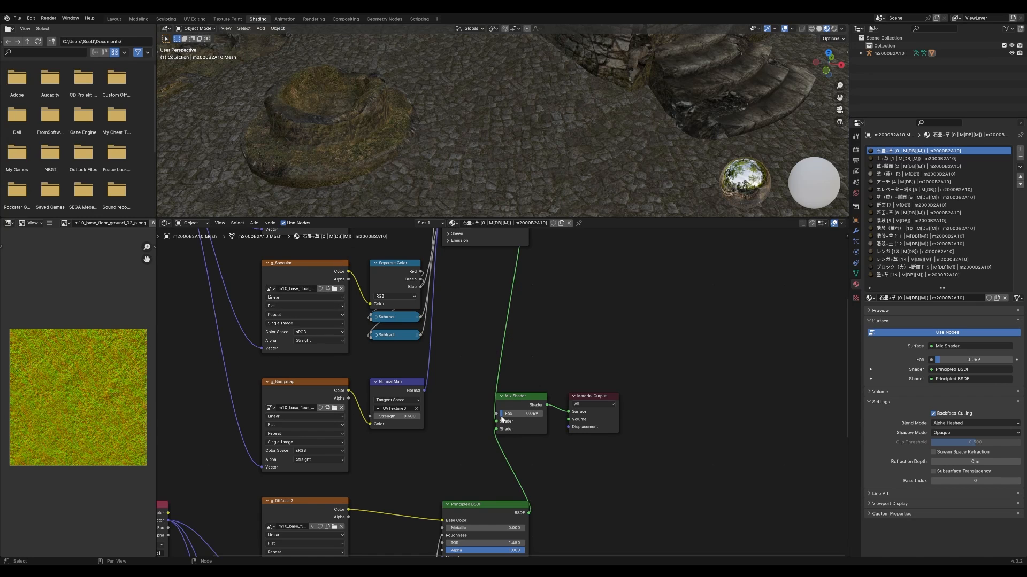
left_click_drag(501, 417, 539, 417)
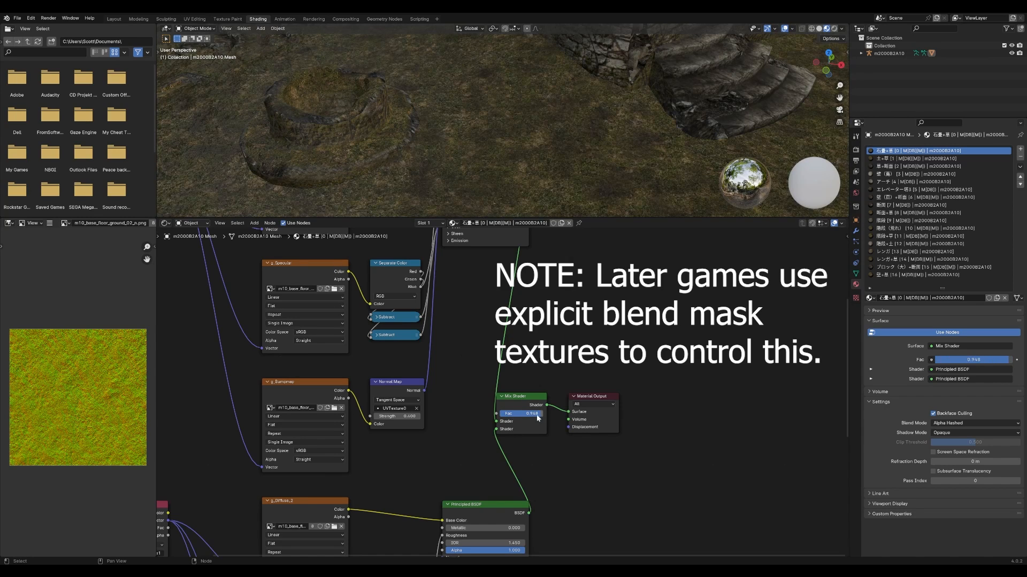
- Reconnect the vertex color Attribute node's Alpha output to the Mix Shader's Fac input
middle_click_drag(466, 313, 472, 442)
middle_click_drag(428, 262, 428, 288)
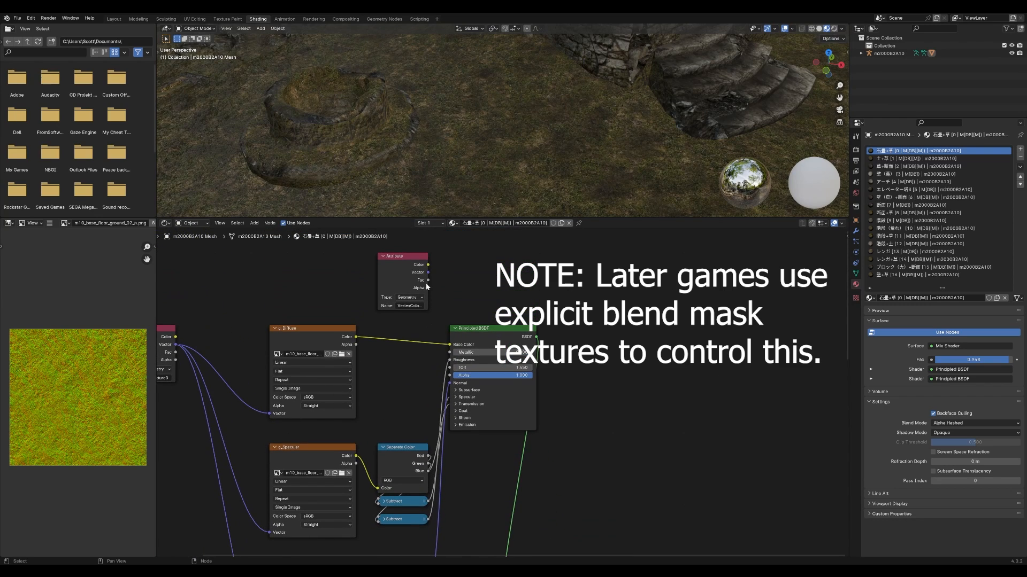
left_click_drag(428, 287, 503, 508)
- Examine the blended stone and grass ground across the map piece and close up around the well
middle_click_drag(526, 119, 481, 101)
scroll(481, 102, "down", 3)
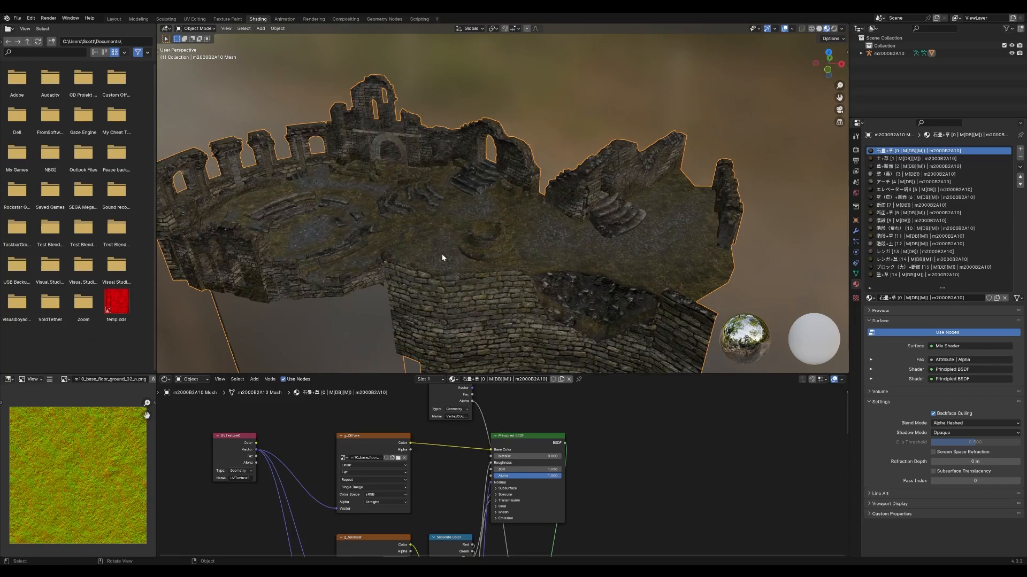
key("shift+grave")
key("w")
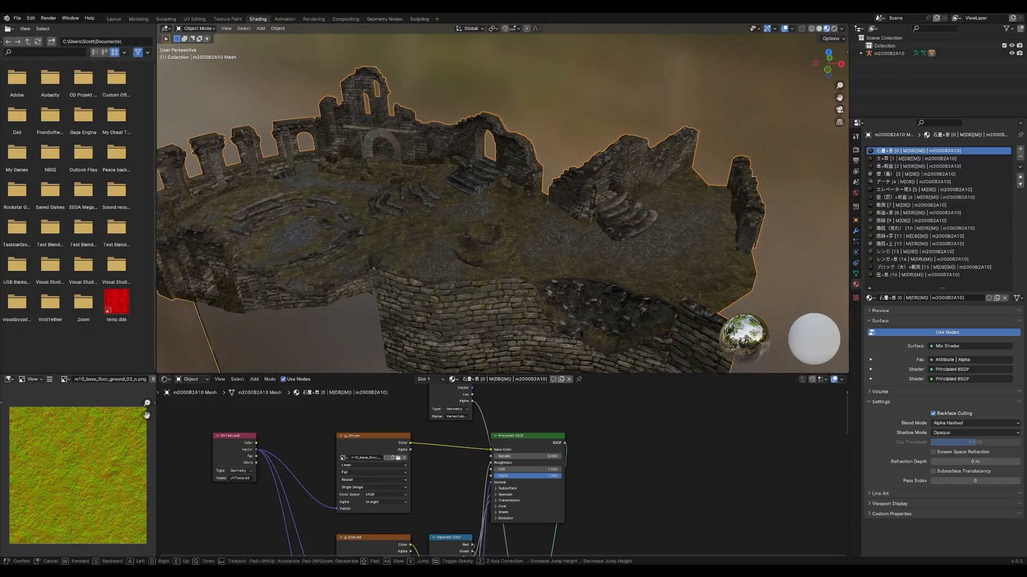
key("s")
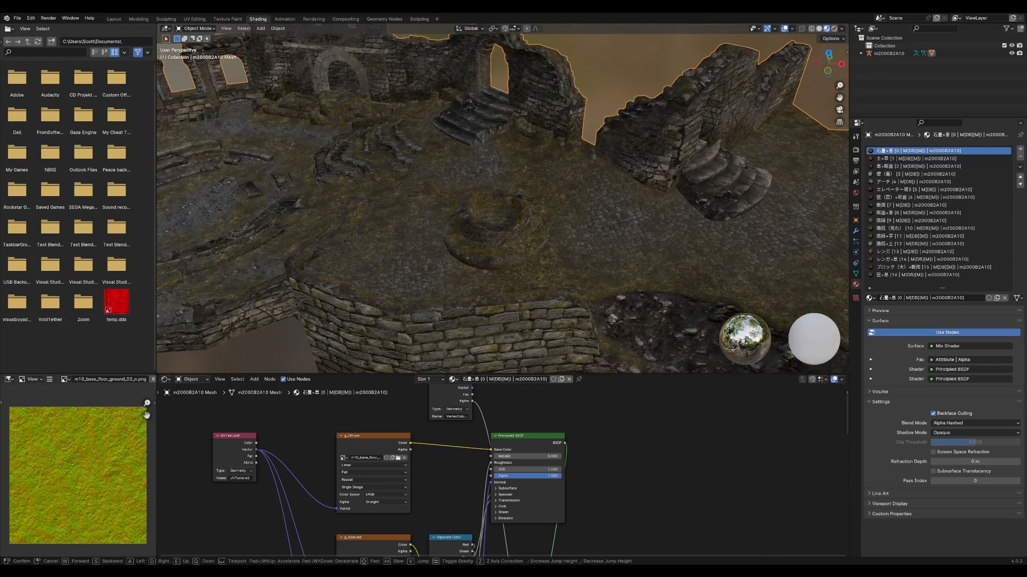
key("w")
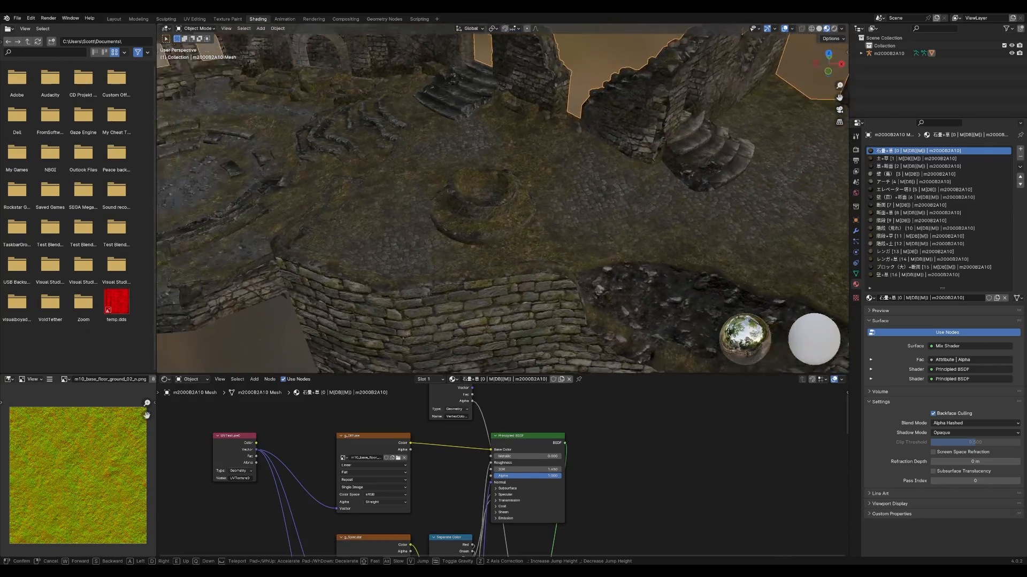
left_click(455, 248)
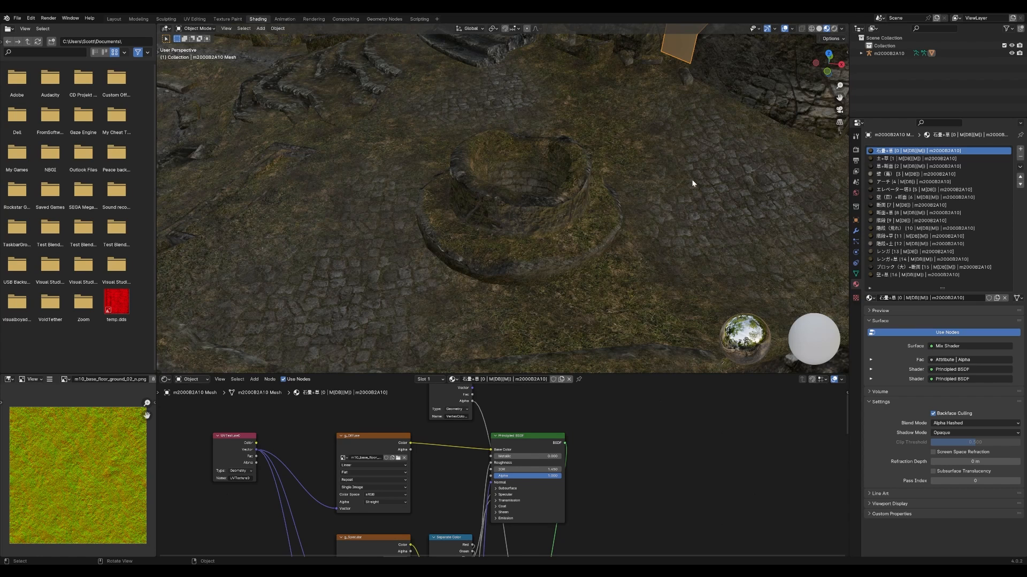
- Switch to the Modeling workspace and bring the well's mesh into close view in Edit Mode
left_click(135, 20)
key("shift+grave")
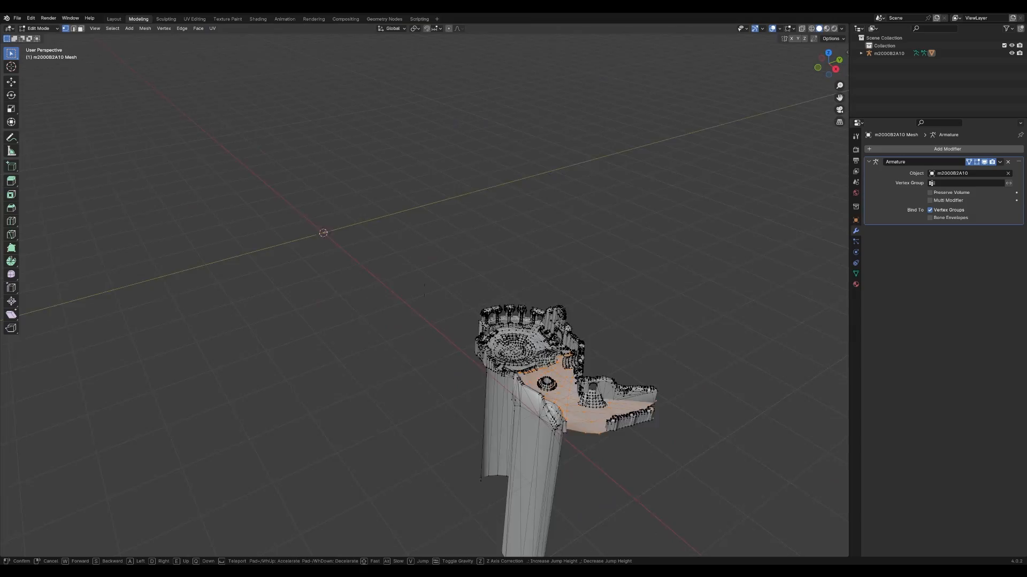
key("w")
key("a")
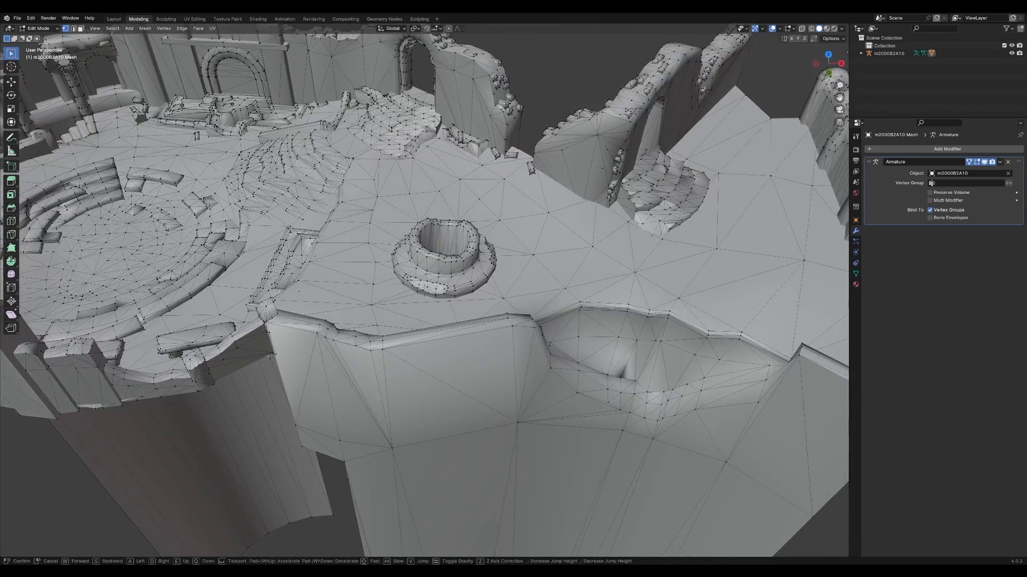
key("w")
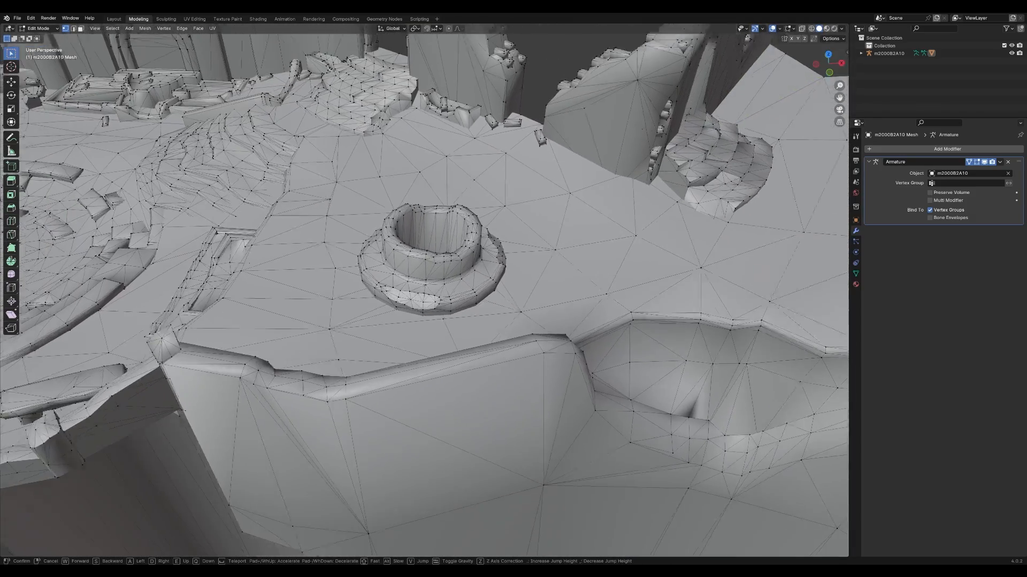
left_click(500, 244)
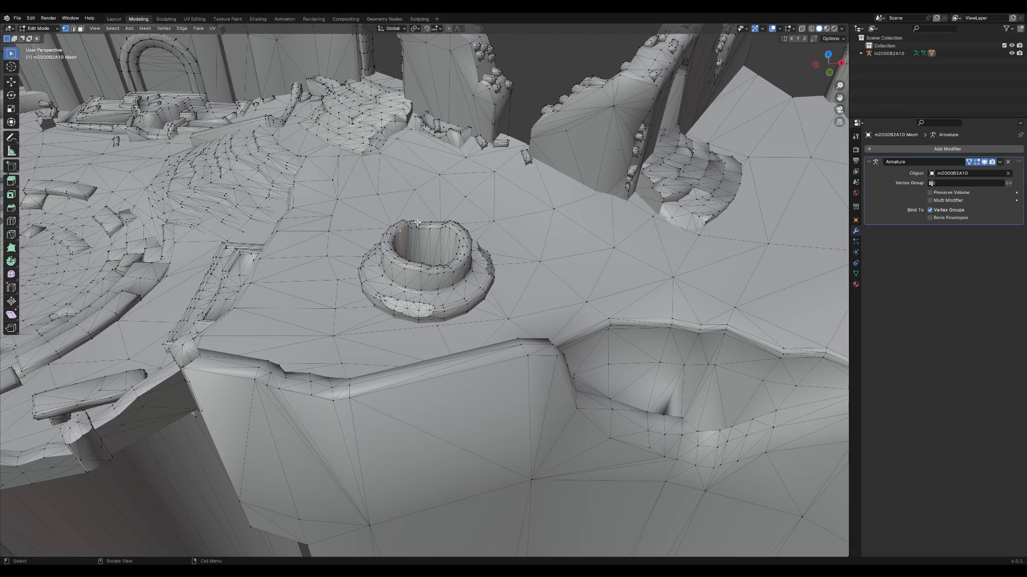
- Select the well's entire linked mesh and try moving it away from its place on the ground
key("l")
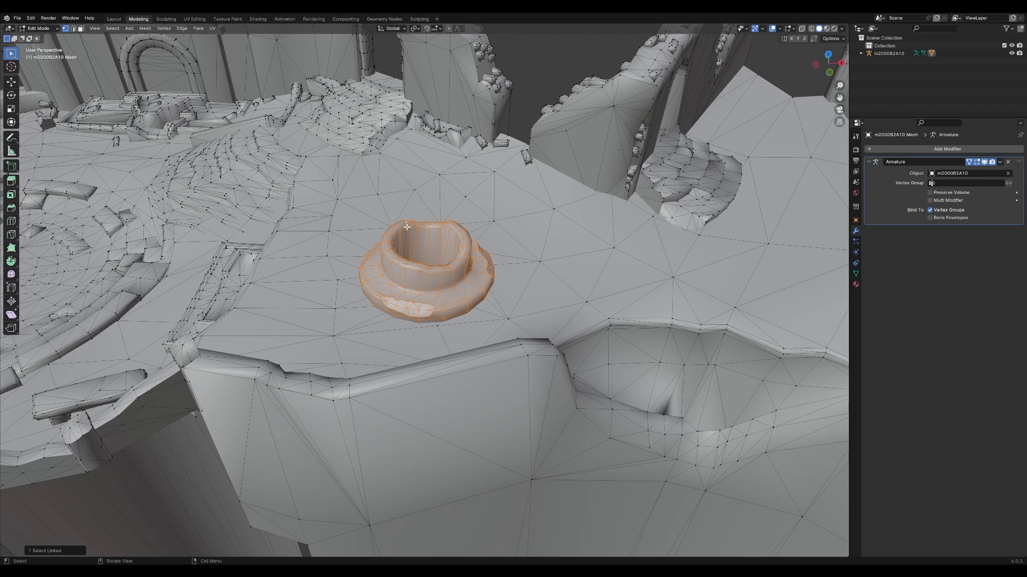
key("g")
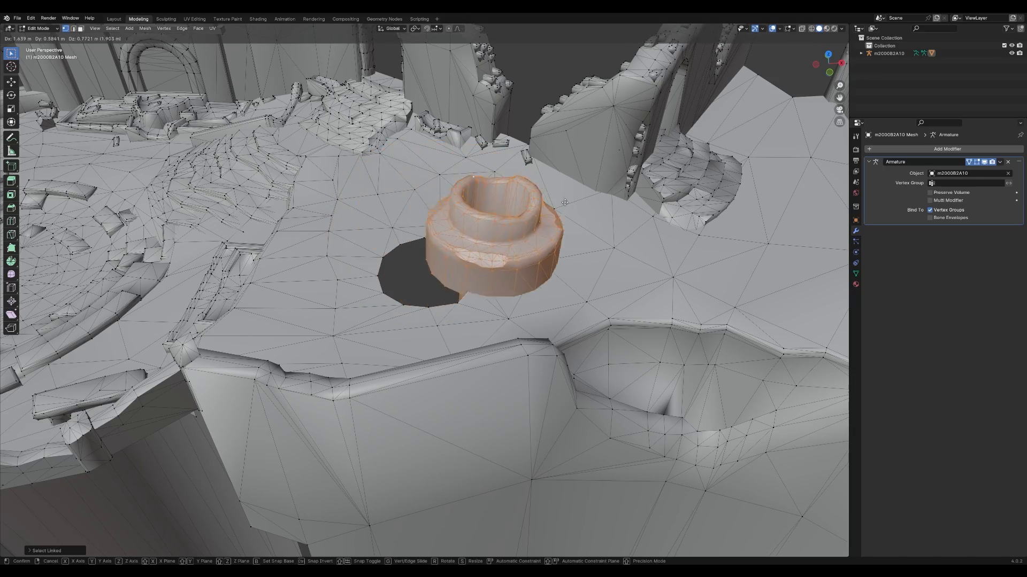
right_click(461, 64)
- Examine the selected well and its shaft below the ground from several sides of the ruins
key("shift+grave")
key("s")
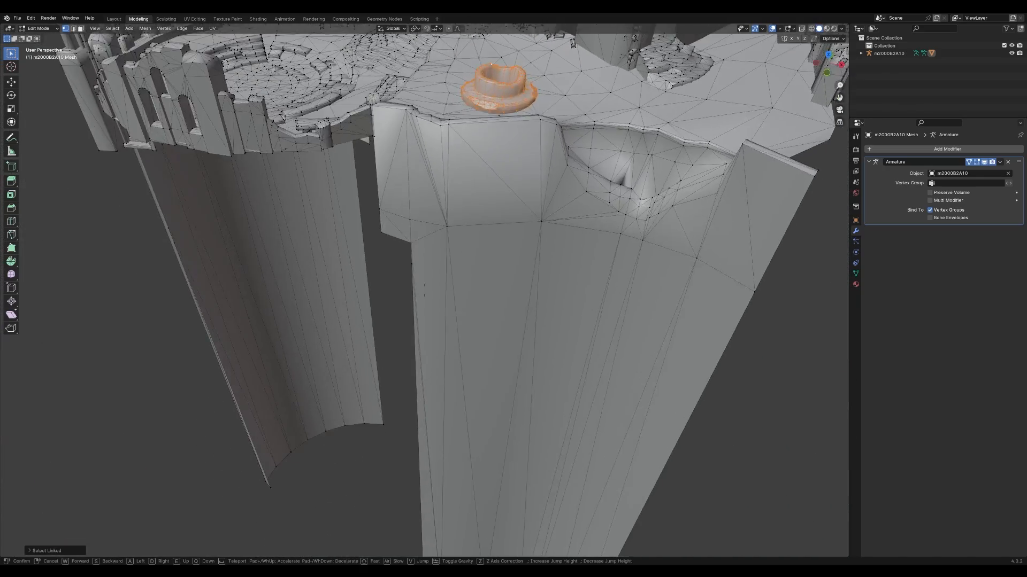
key("a")
key("q")
key("e")
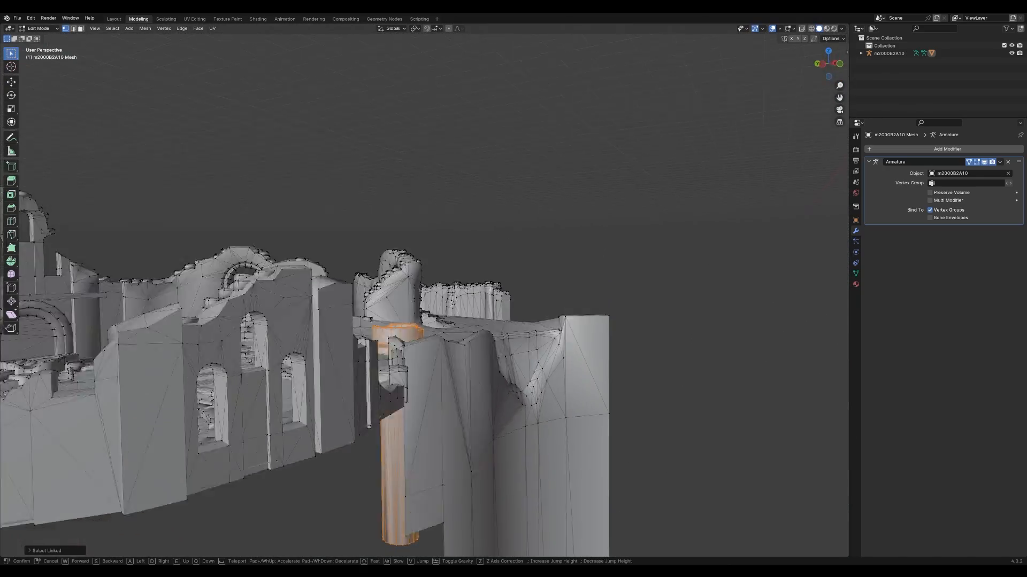
key("w")
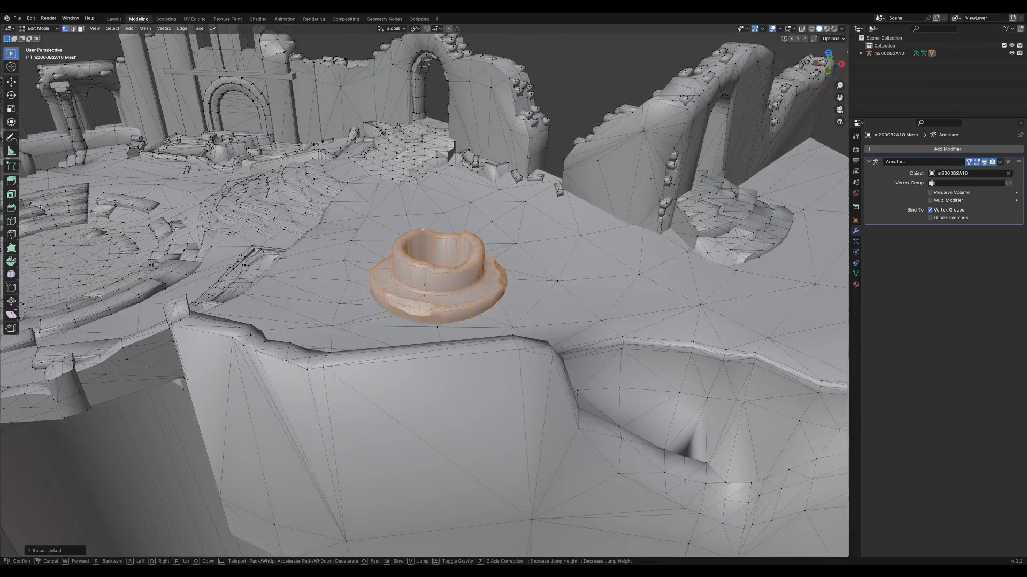
key("s")
left_click(507, 206)
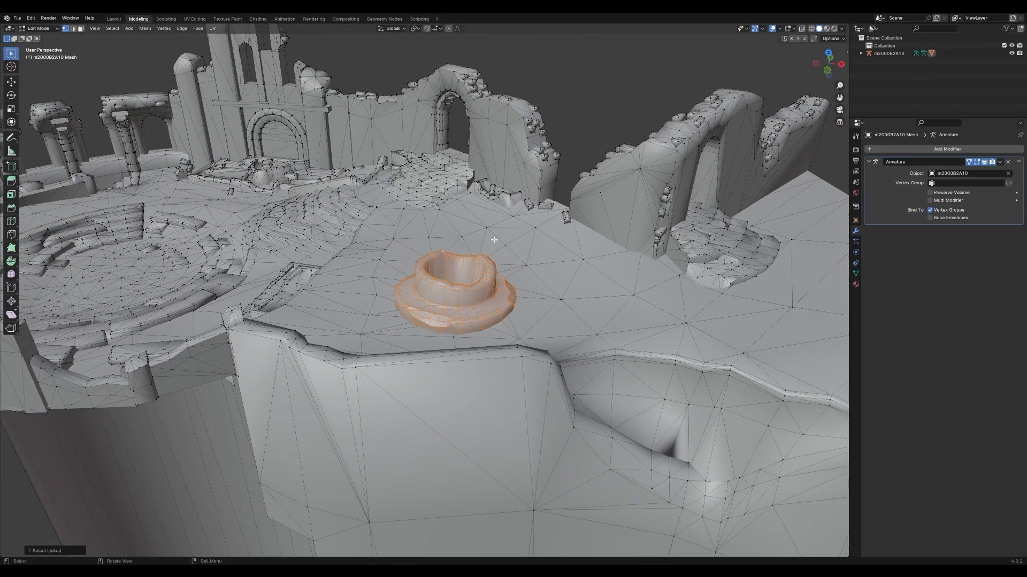
- Display the scene with its material textures and scale the selected well up to about twice its size
left_click(827, 28)
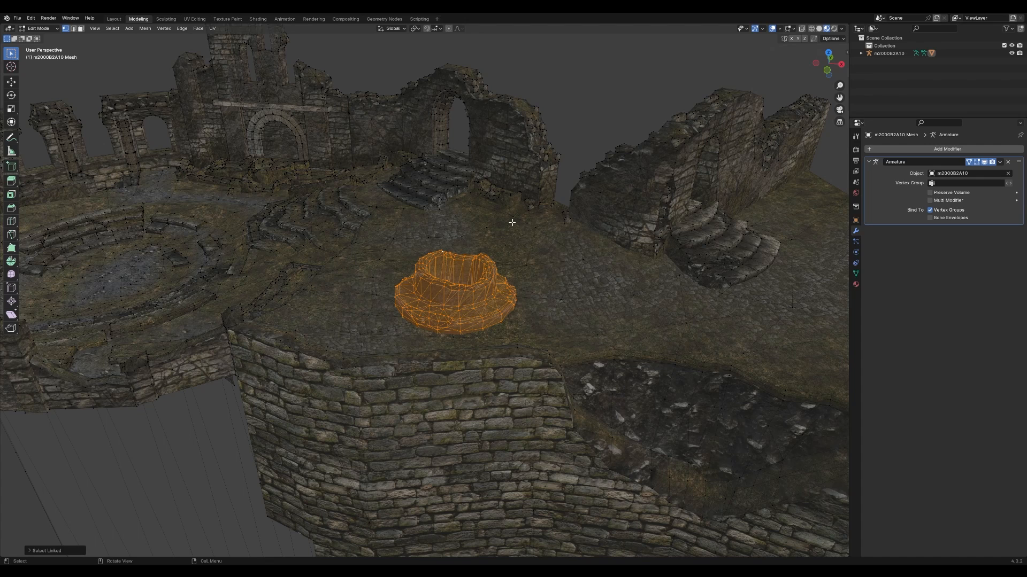
key("s")
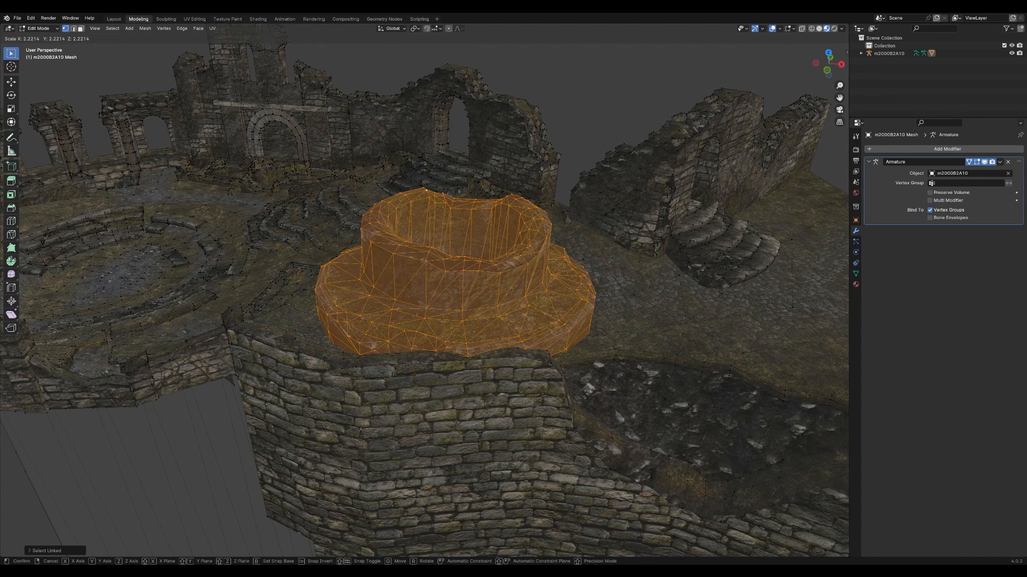
left_click(536, 273)
key("Tab")
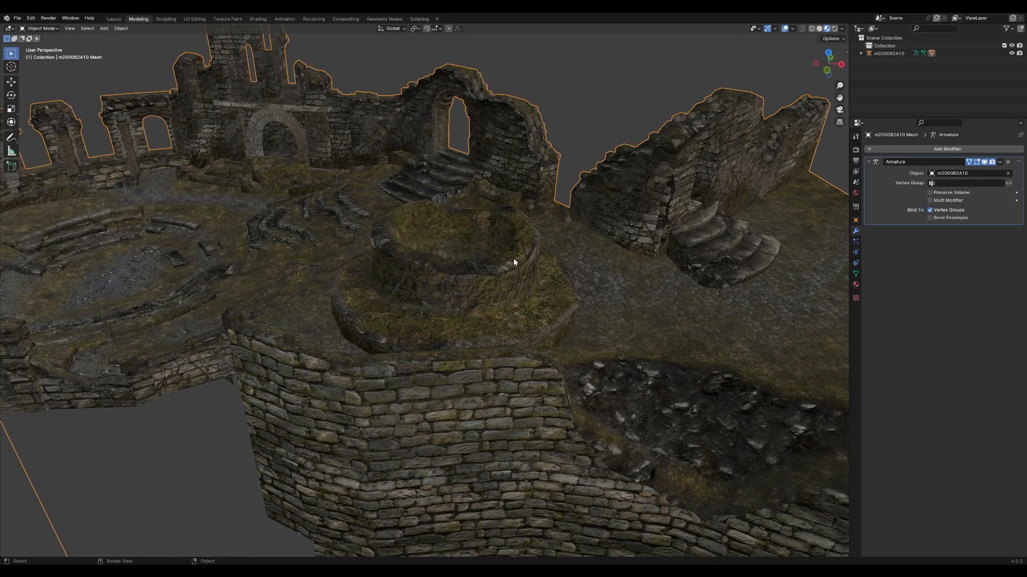
key("shift+grave")
key("w")
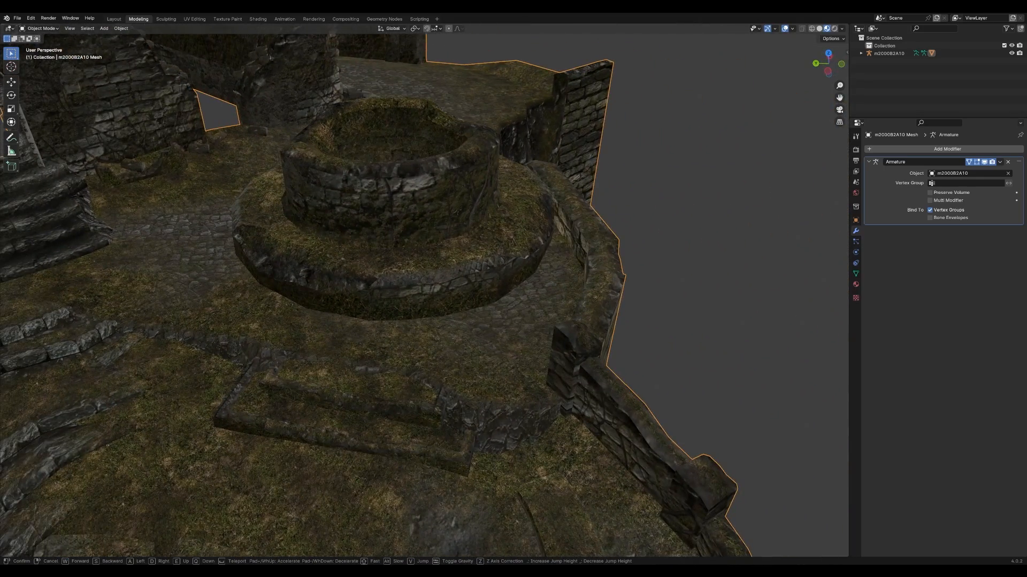
key("Escape")
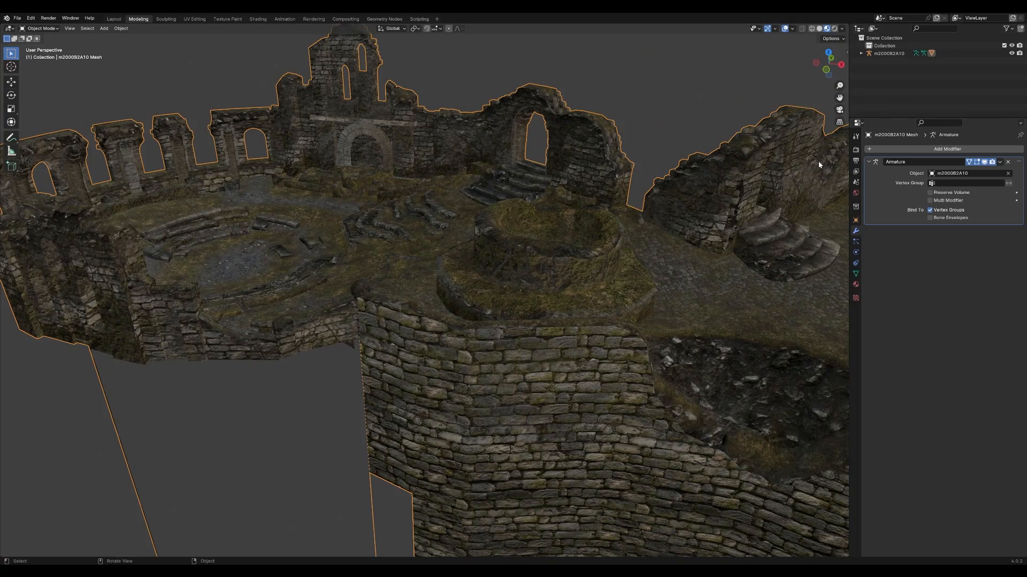
- Show the Soulstruct FLVER tools in the viewport and expand the FLVER Export settings
key("n")
key("n")
key("n")
key("n")
key("n")
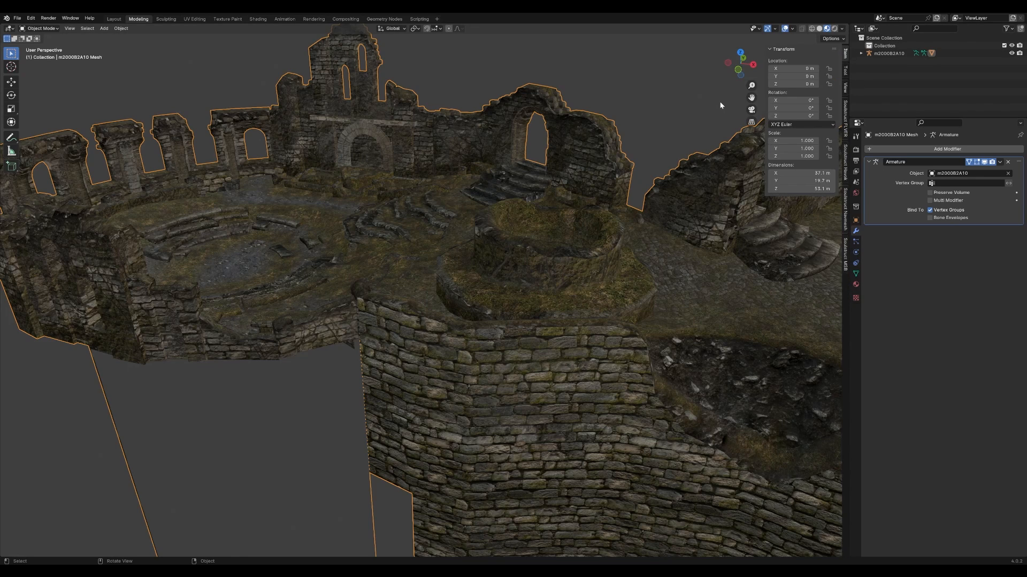
key("n")
key("n")
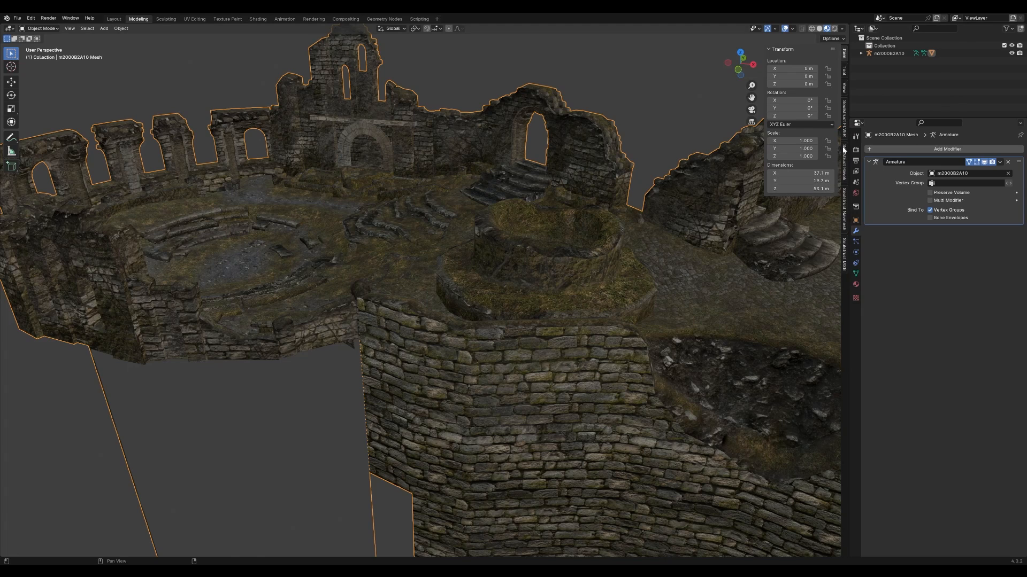
left_click(845, 131)
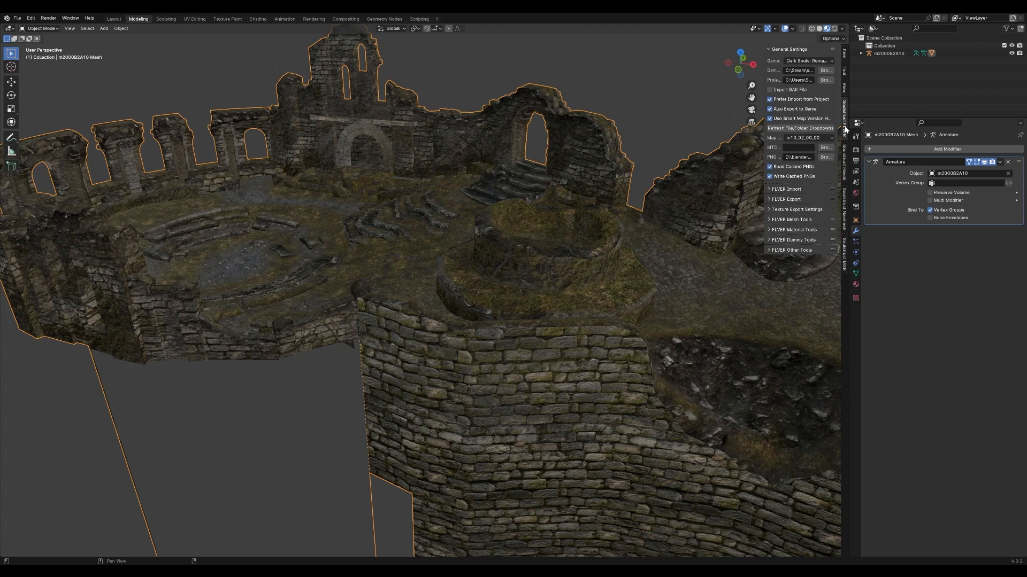
left_click(784, 200)
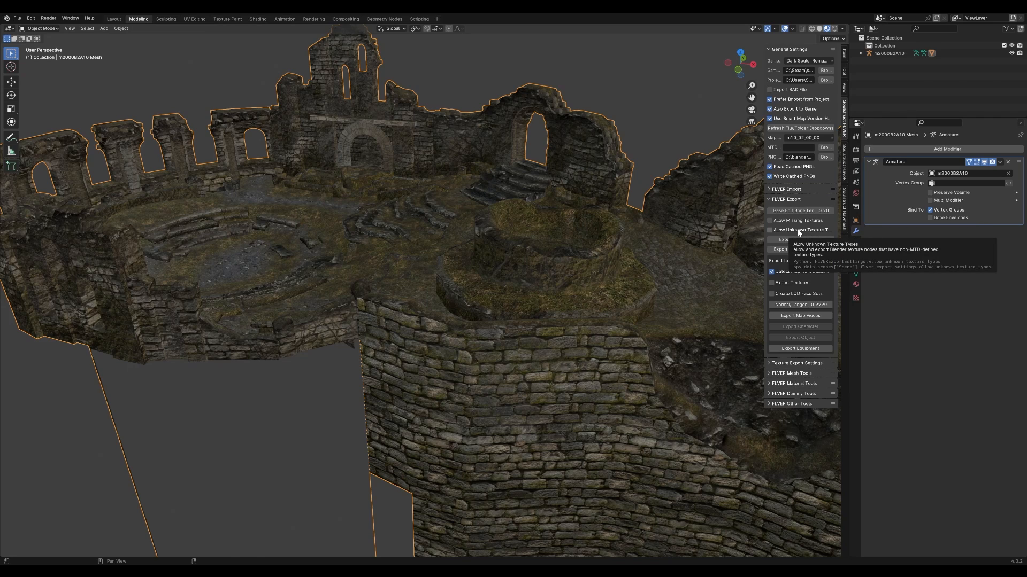
- Enable Allow Missing Textures for the FLVER export and disable it again
left_click(788, 221)
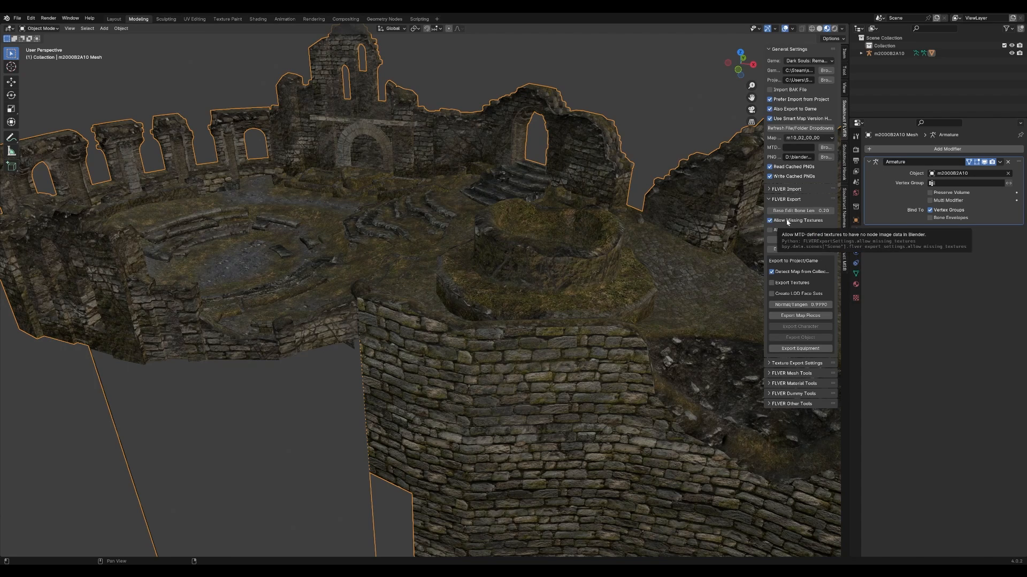
left_click(787, 222)
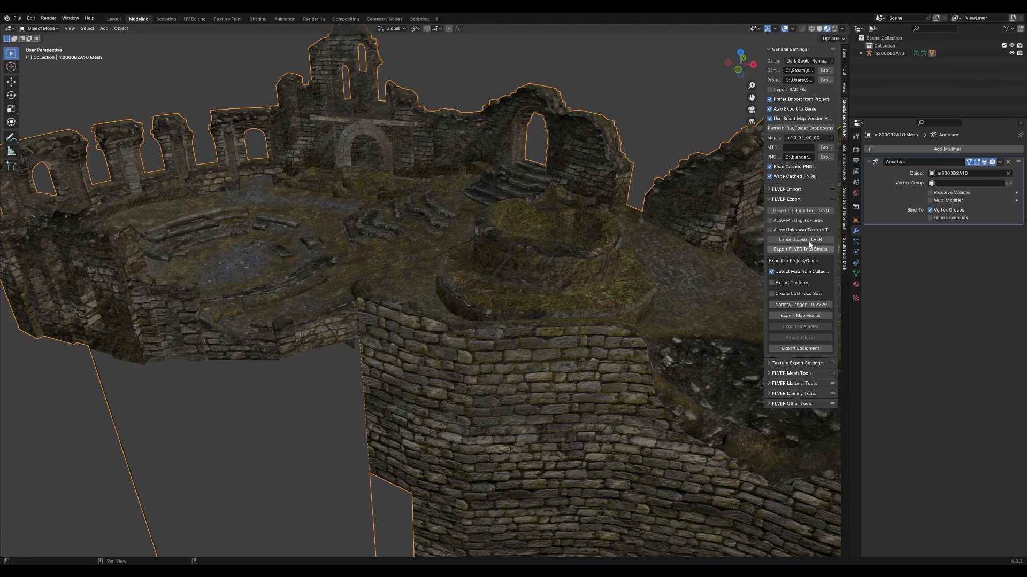
- Check the available maps, keep m10_02_00_00 as the export map, and disable Detect Map from Collection
left_click(809, 138)
left_click(804, 138)
left_click(809, 187)
left_click(803, 139)
left_click(806, 173)
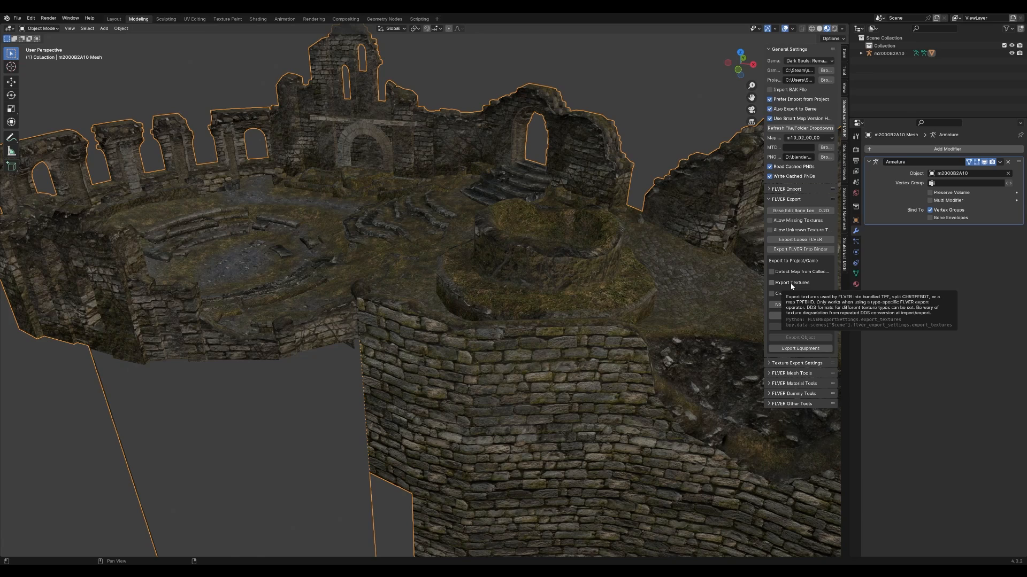
- Review the Texture Export Settings and the available Diffuse Format options, keeping BC7
left_click(795, 366)
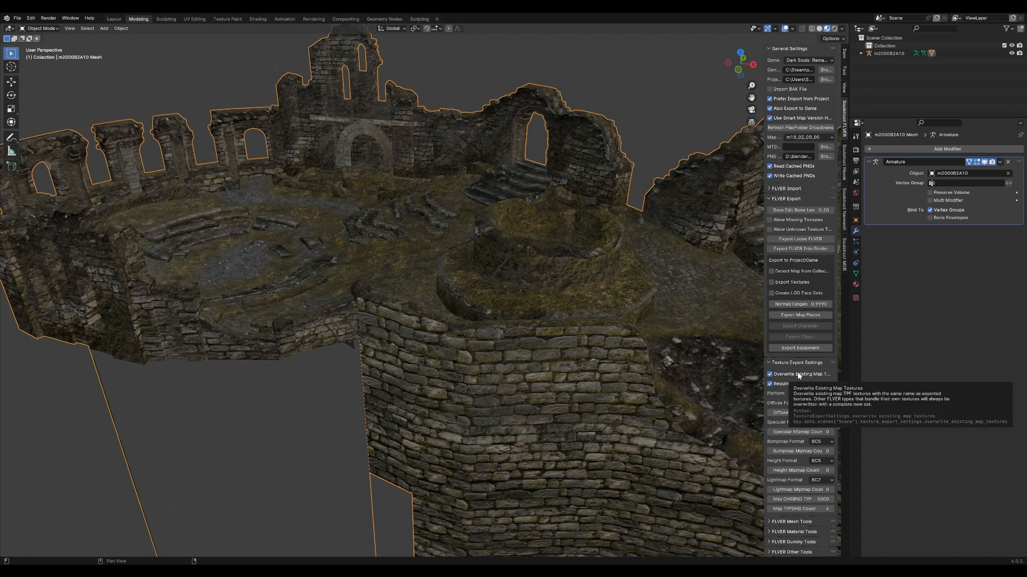
left_click(823, 403)
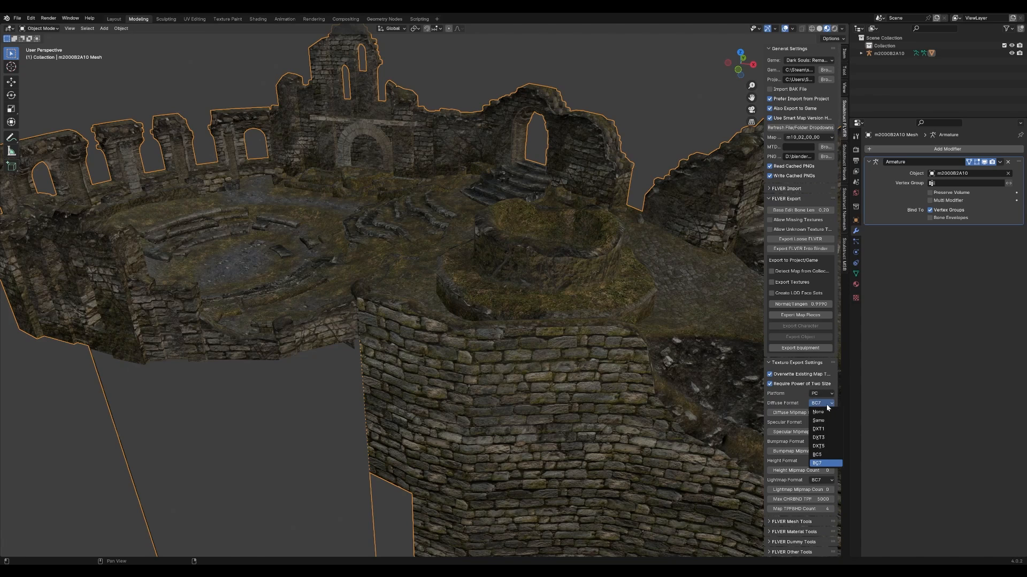
left_click(825, 464)
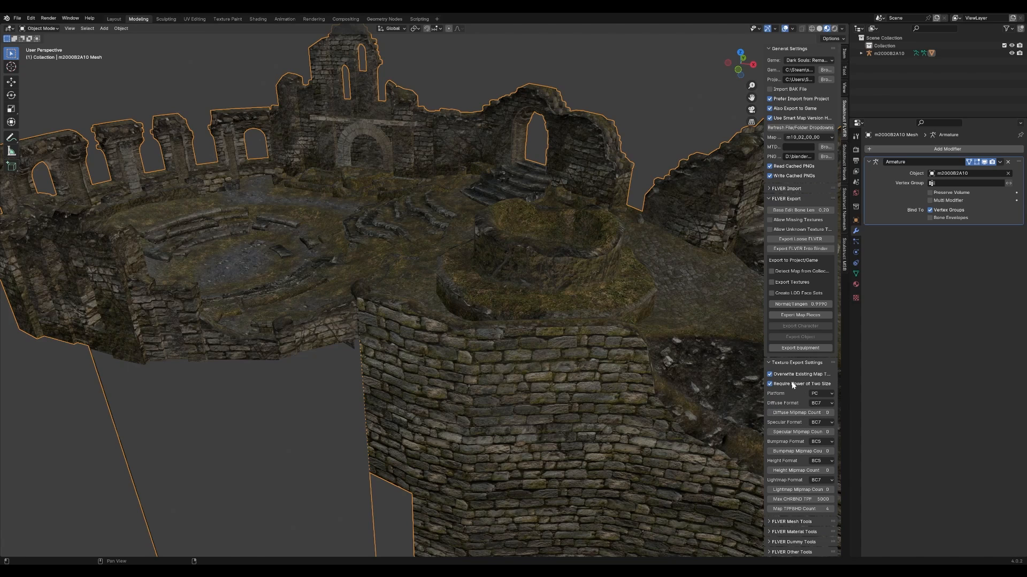
left_click(799, 364)
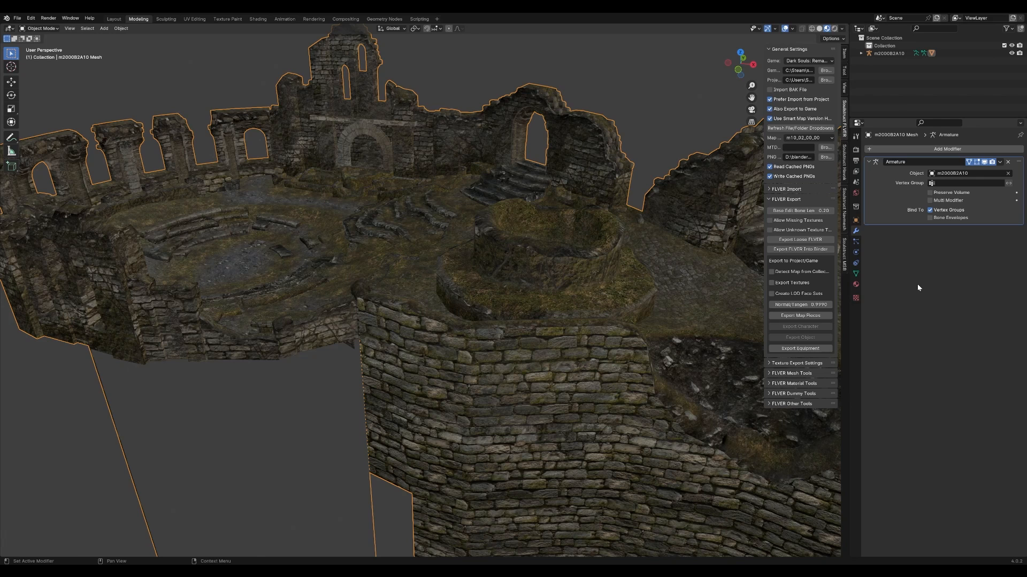
- Switch the map mesh to Edit Mode and zoom in on a single vertex of the well's outer rim
key("Tab")
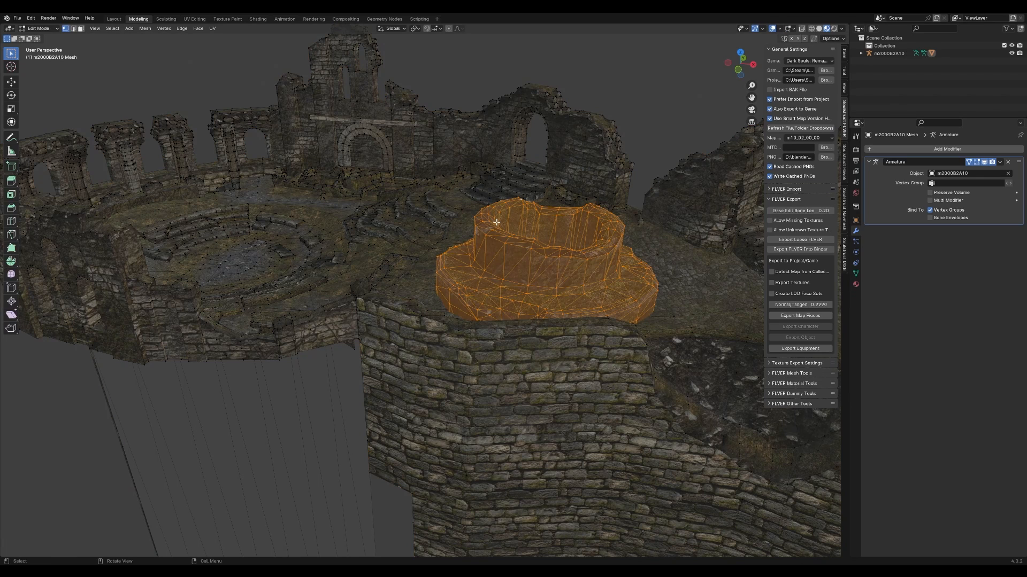
key("Tab")
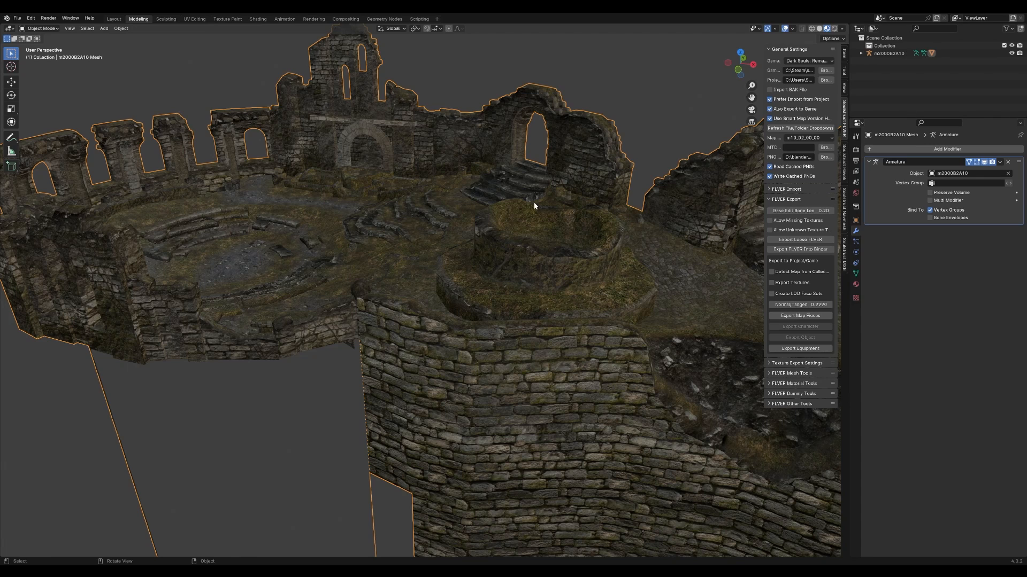
key("Tab")
key("Tab")
key("Tab")
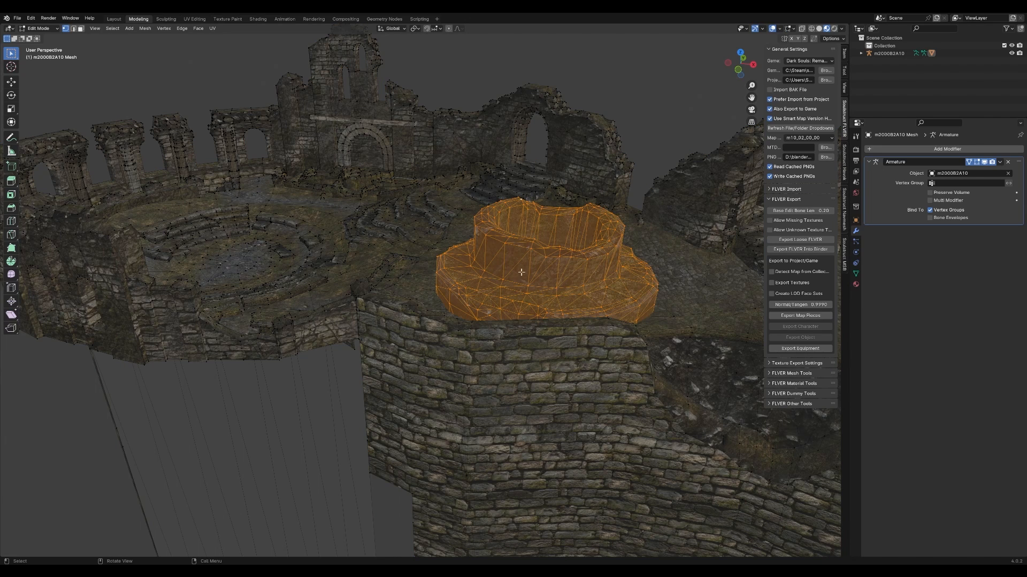
left_click(504, 243)
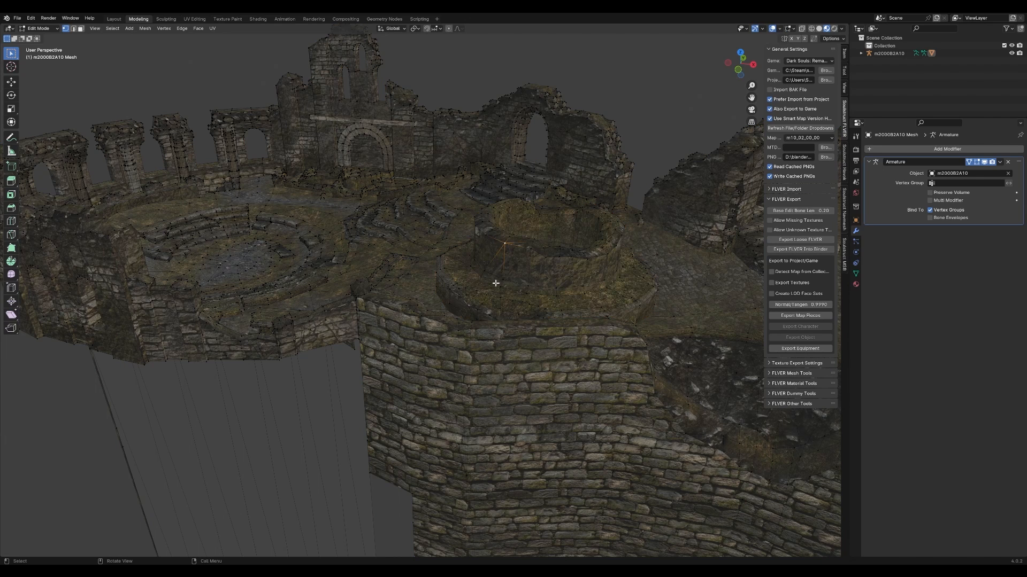
key("KP_Decimal")
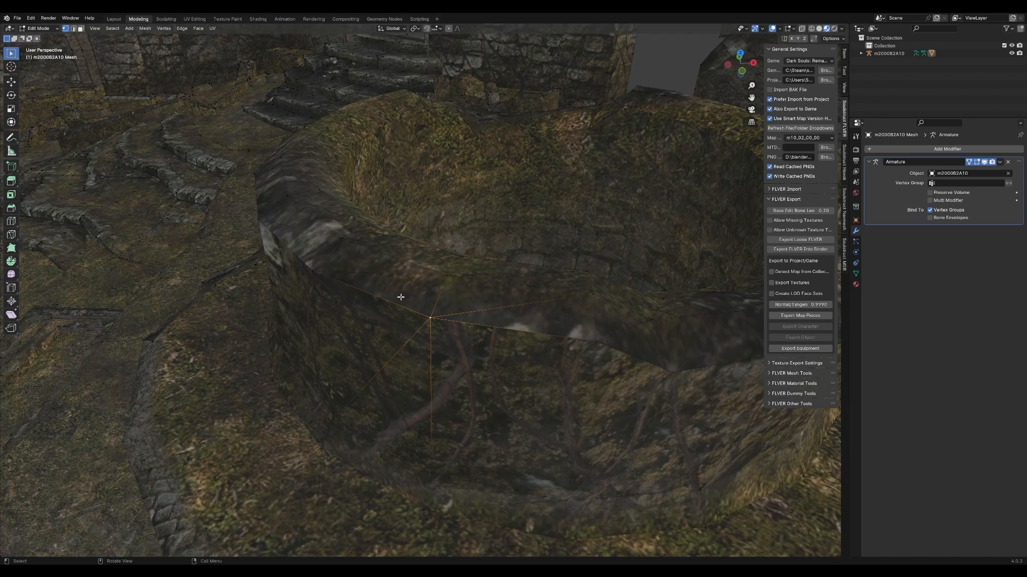
- Compare the rim vertex with the faces that share it by alternating between face and vertex selection
key("3")
left_click_drag(393, 297, 443, 353)
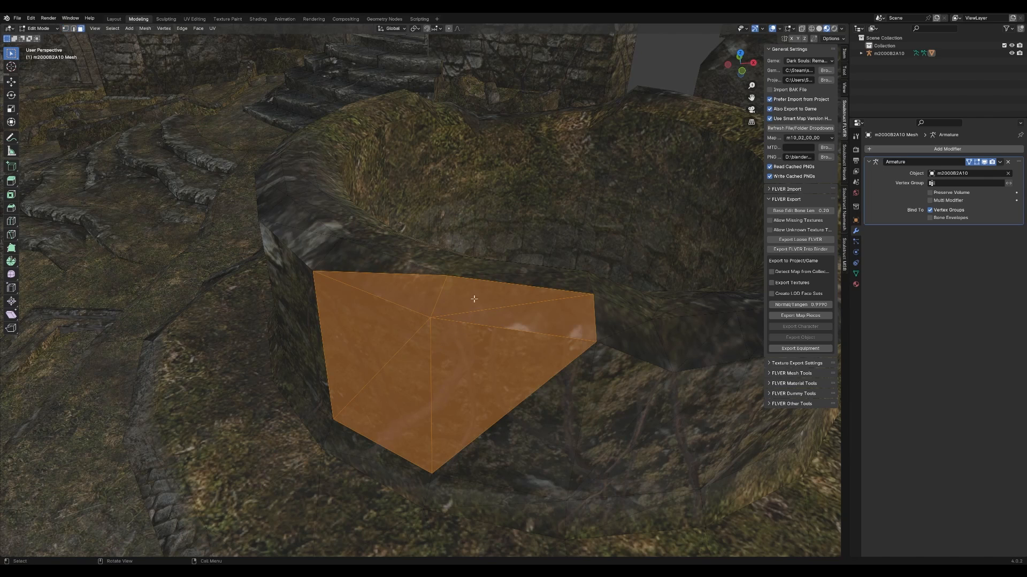
key("1")
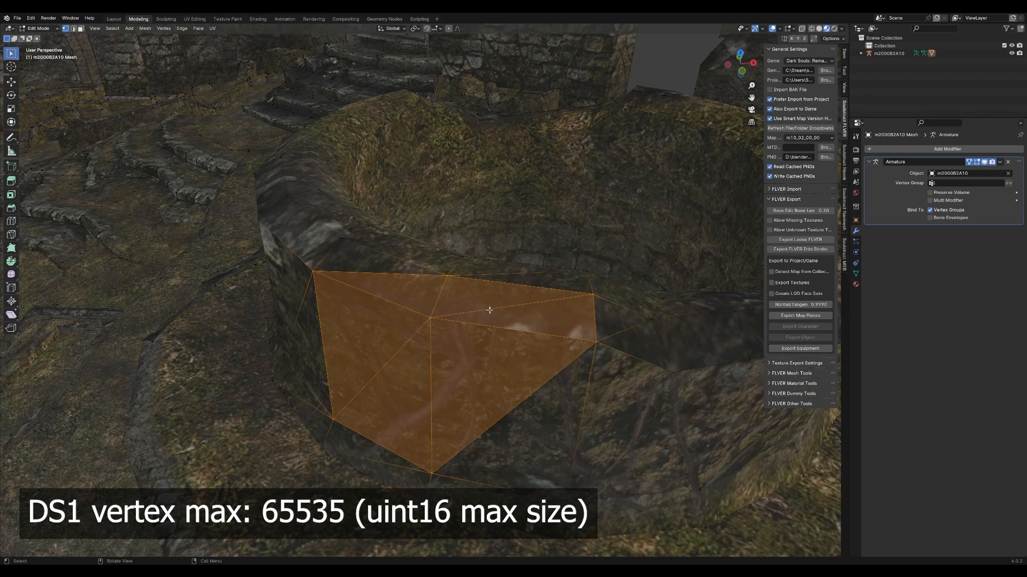
left_click(430, 318)
key("3")
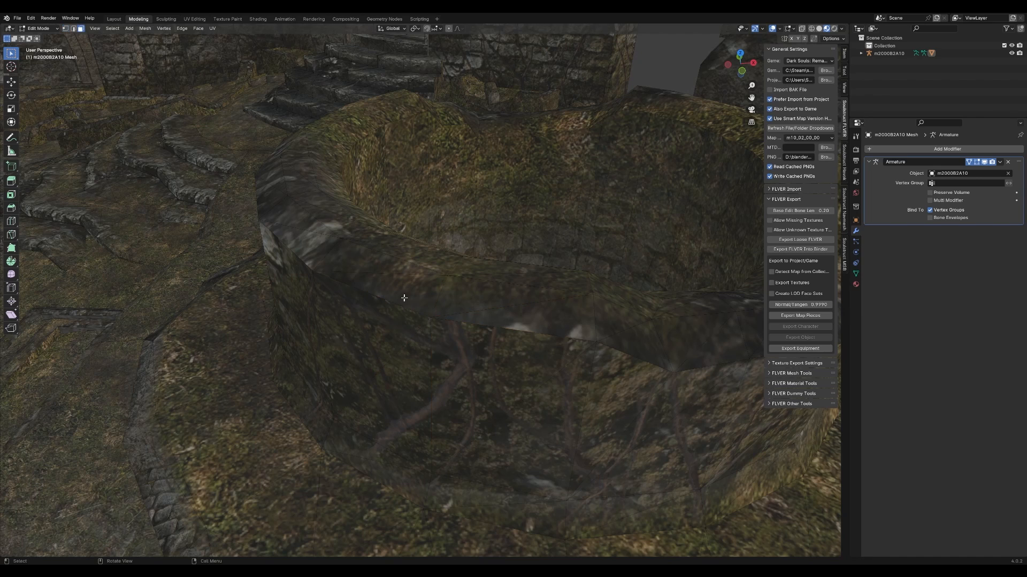
left_click_drag(402, 295, 463, 351)
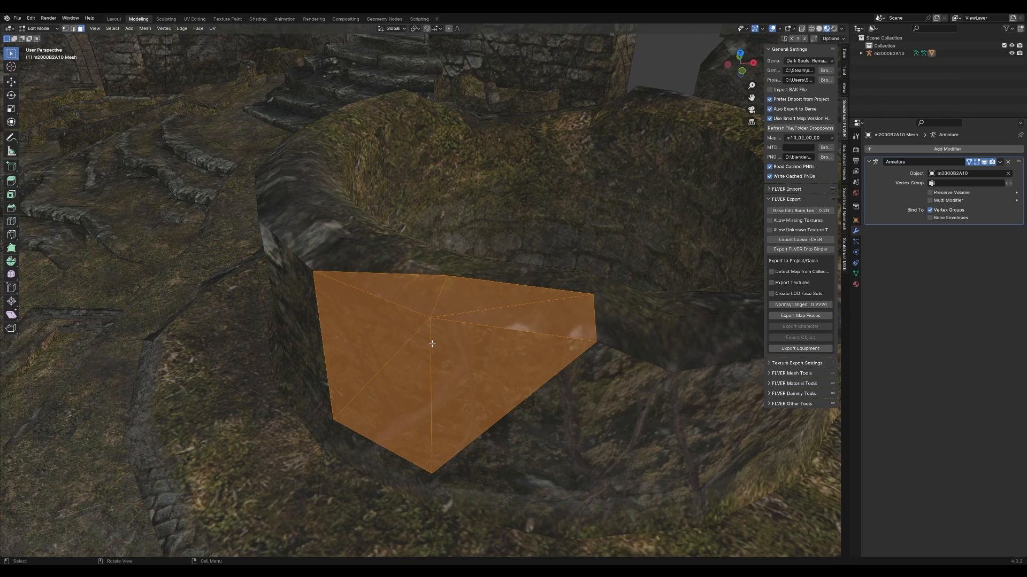
- Select only the rim vertex in vertex mode and examine its connecting edges from close up
key("1")
key("alt+a")
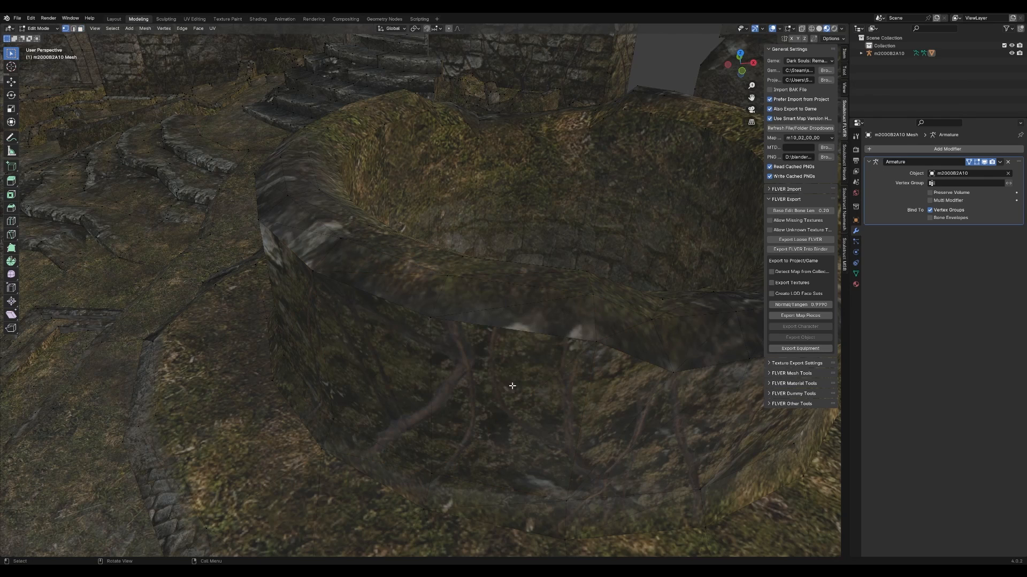
left_click(428, 316)
key("shift+grave")
key("s")
key("w")
key("s")
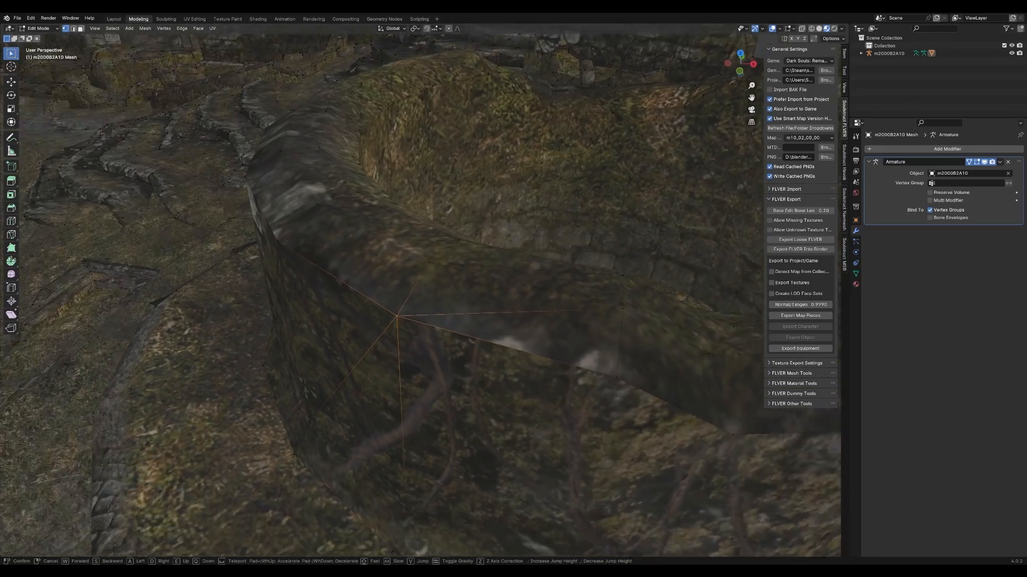
key("w")
key("s")
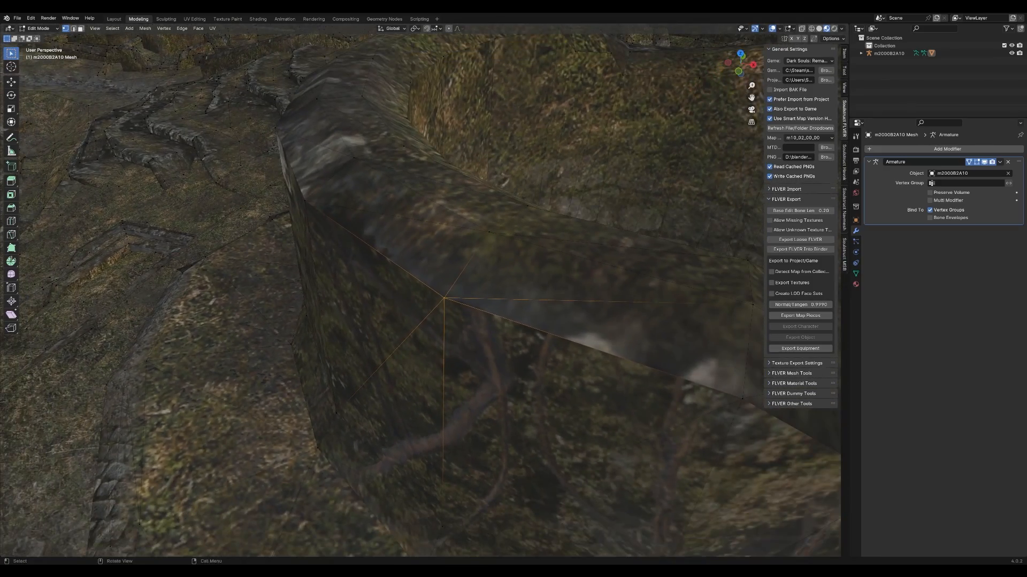
key("a")
key("s")
left_click(445, 300)
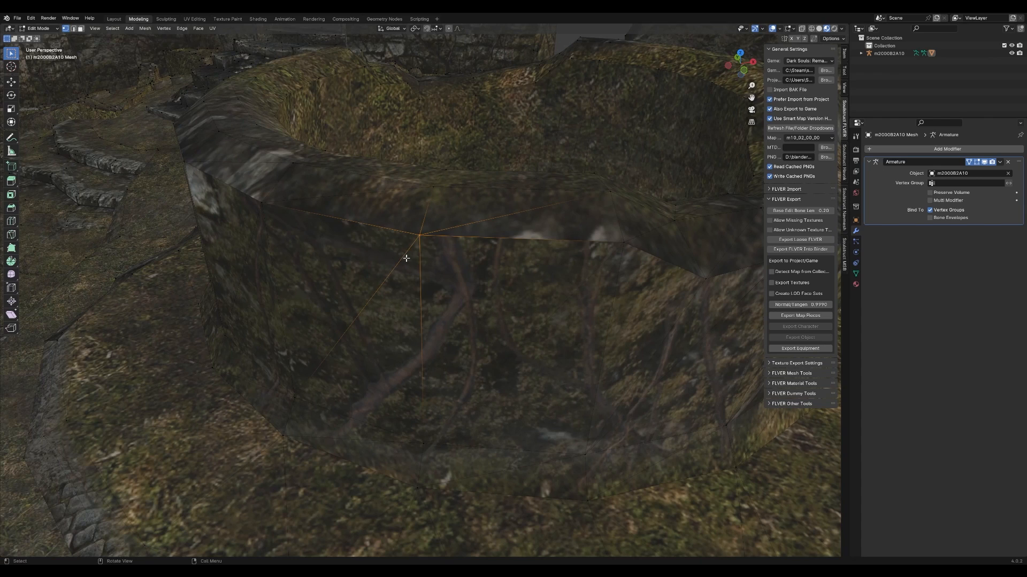
- Check in face selection mode which material each rim and wall face around the shared rim vertex uses
key("3")
left_click(369, 265)
left_click(856, 284)
left_click(400, 212)
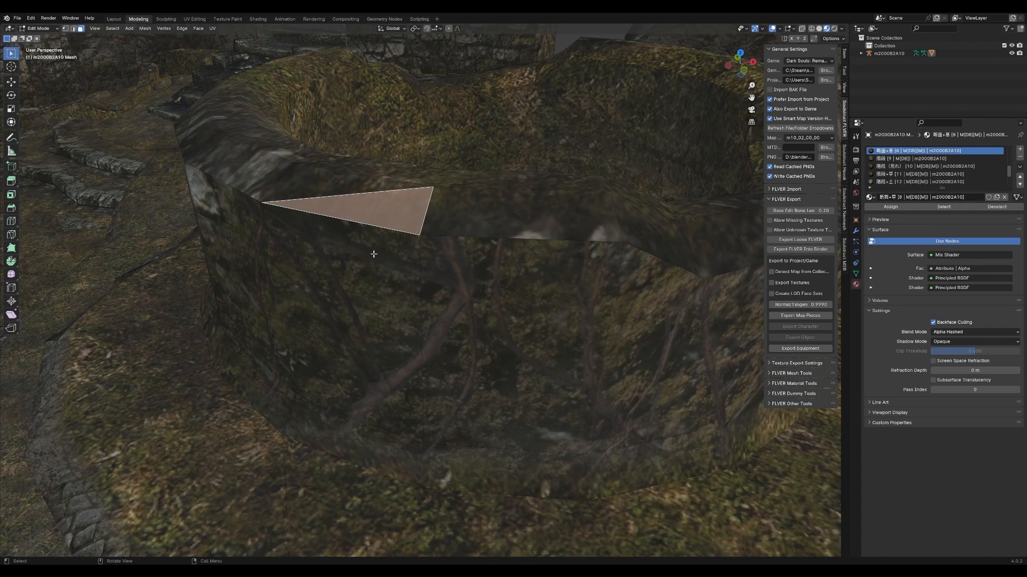
left_click(372, 257)
left_click(386, 211)
left_click_drag(417, 209, 508, 226)
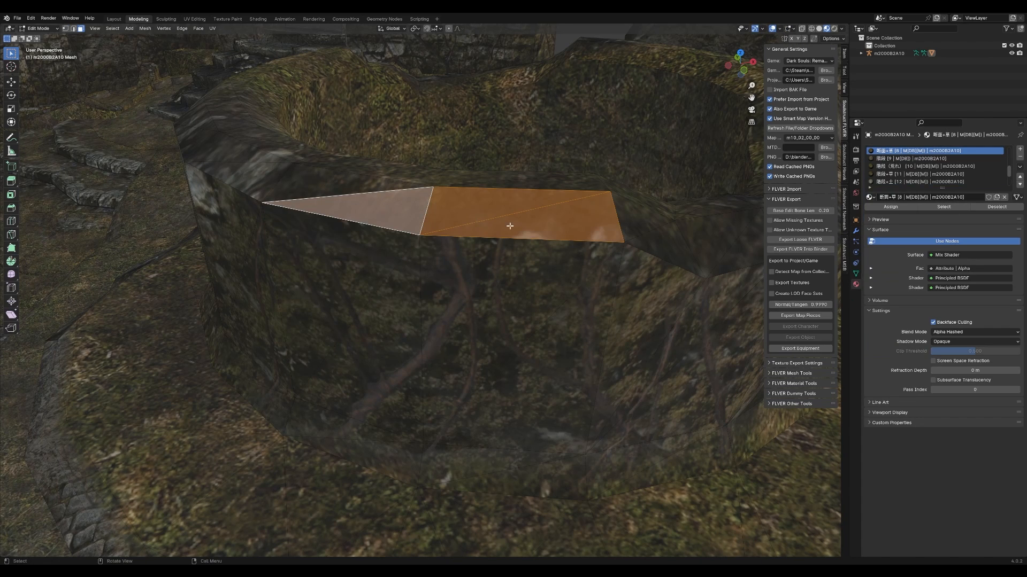
left_click(523, 226)
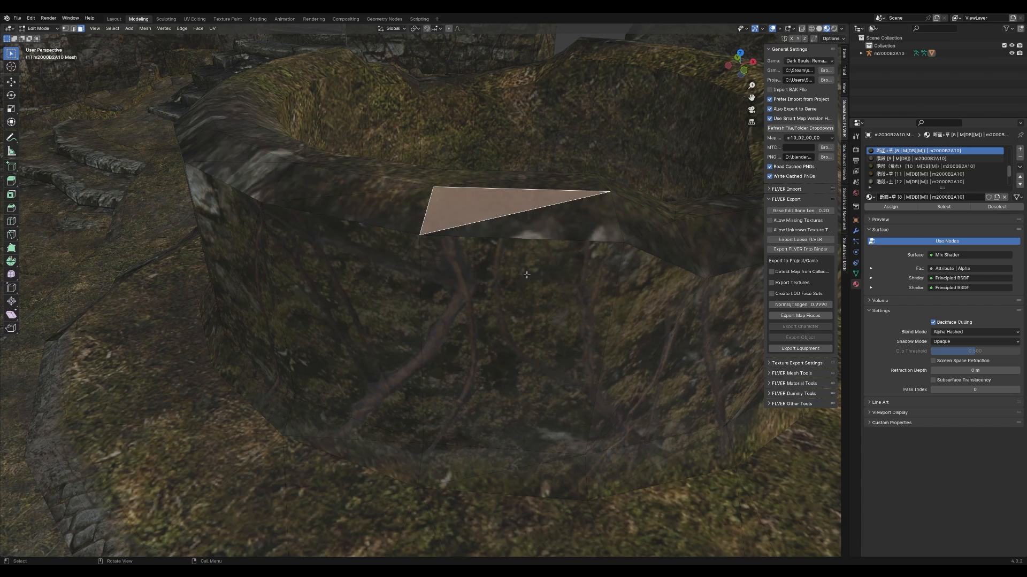
left_click(425, 277)
left_click(388, 273)
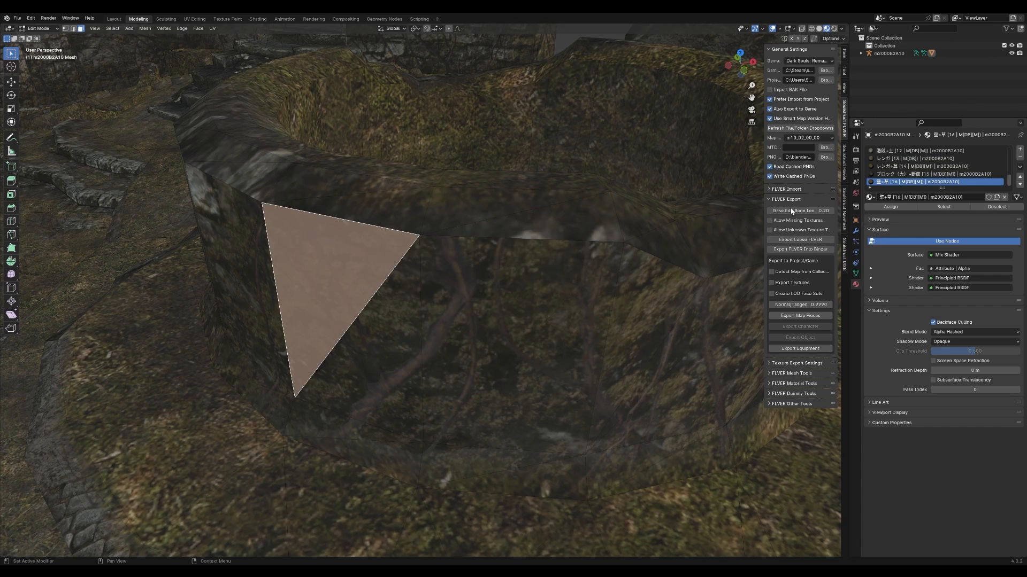
- Select all the faces that share the rim vertex, across both the rim and the outer wall
key("Tab")
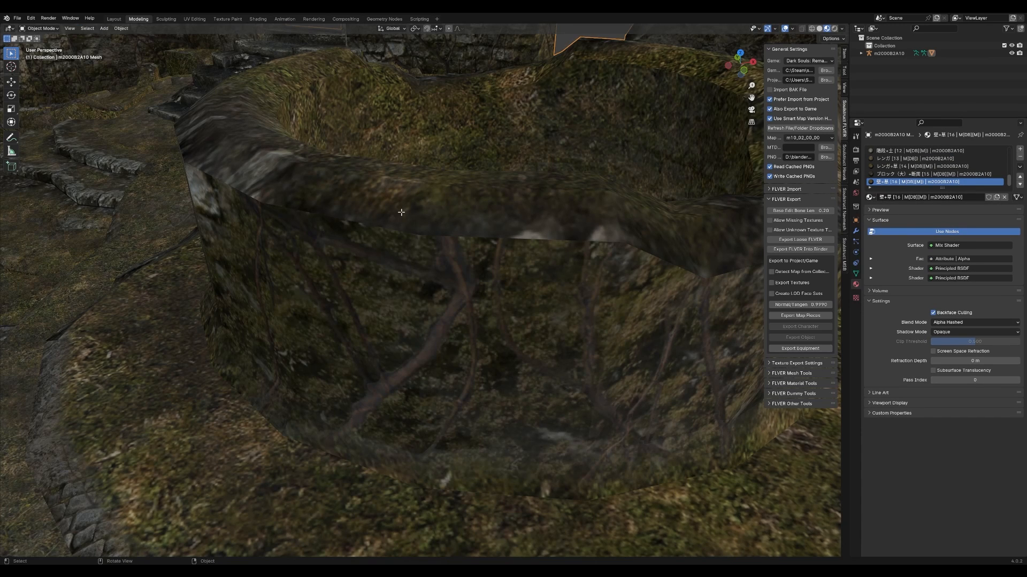
key("Tab")
left_click_drag(375, 216, 444, 262)
middle_click_drag(443, 263, 471, 265)
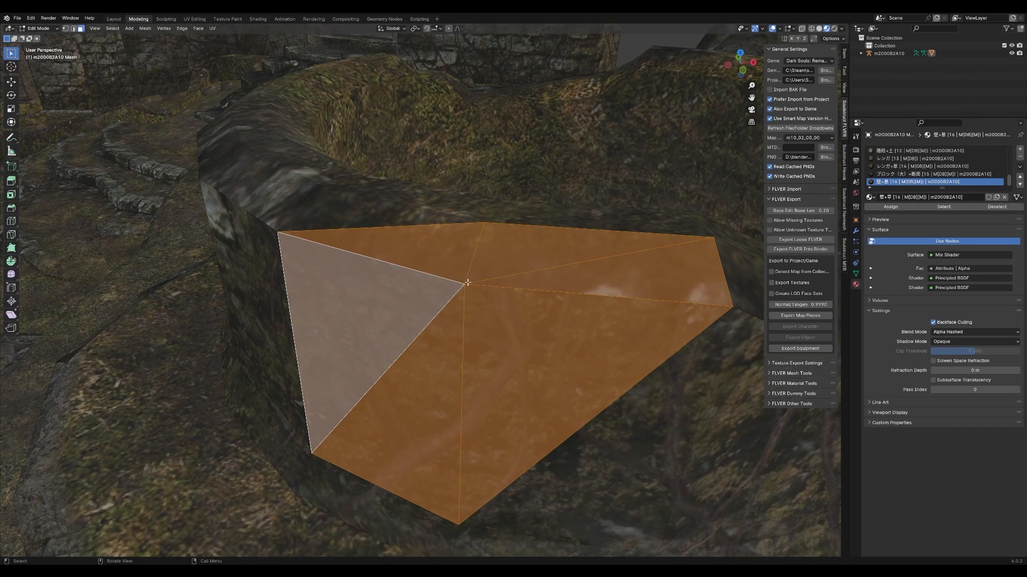
- Select only the three rim faces that meet at the shared vertex
left_click(447, 246)
left_click(556, 252)
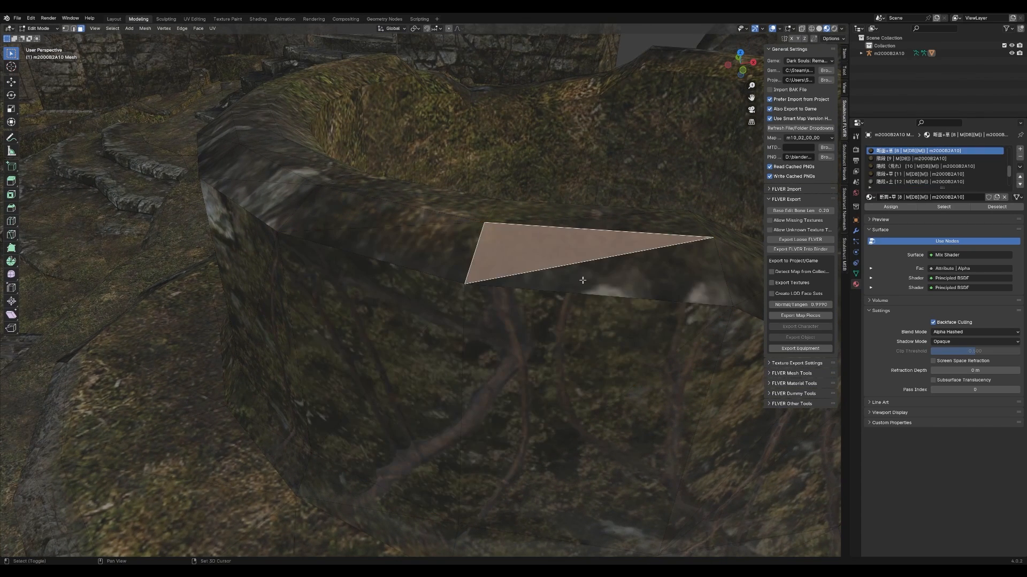
left_click(580, 279, "shift")
left_click(428, 260)
left_click(513, 262, "shift")
left_click(554, 280, "shift")
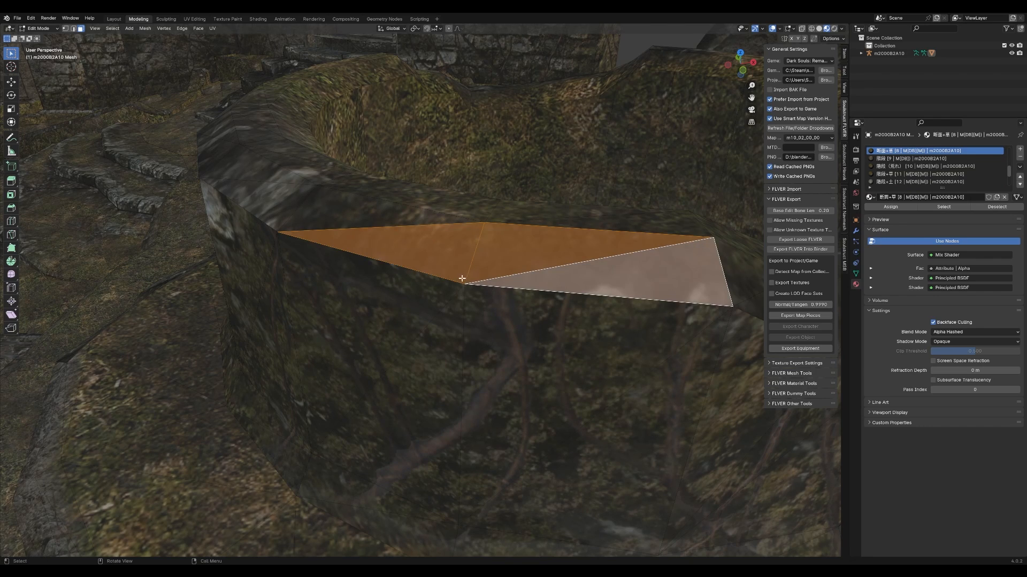
- Select the three outer wall faces below the shared vertex to compare their material with the rim's
left_click(420, 309)
left_click(454, 321, "shift")
left_click(514, 332, "shift")
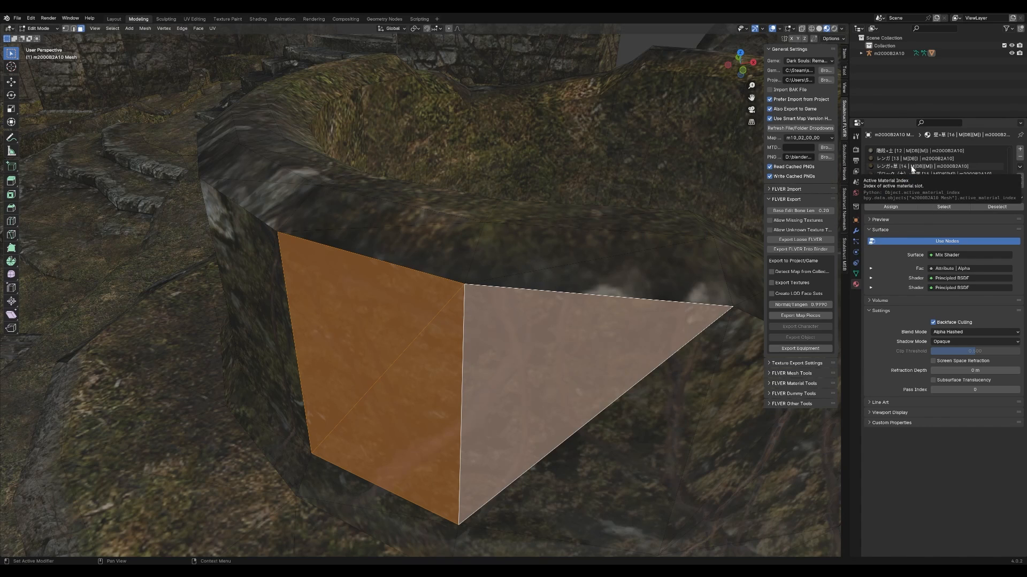
- Examine the well and surrounding ruins from several angles, including in solid shading with the mesh edges shown
scroll(737, 265, "down", 2)
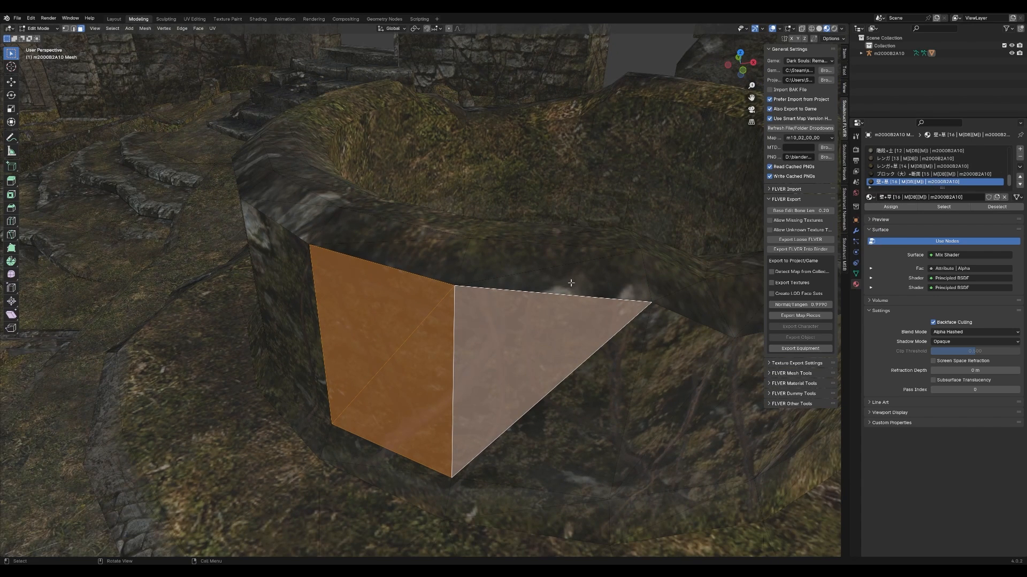
key("shift+grave")
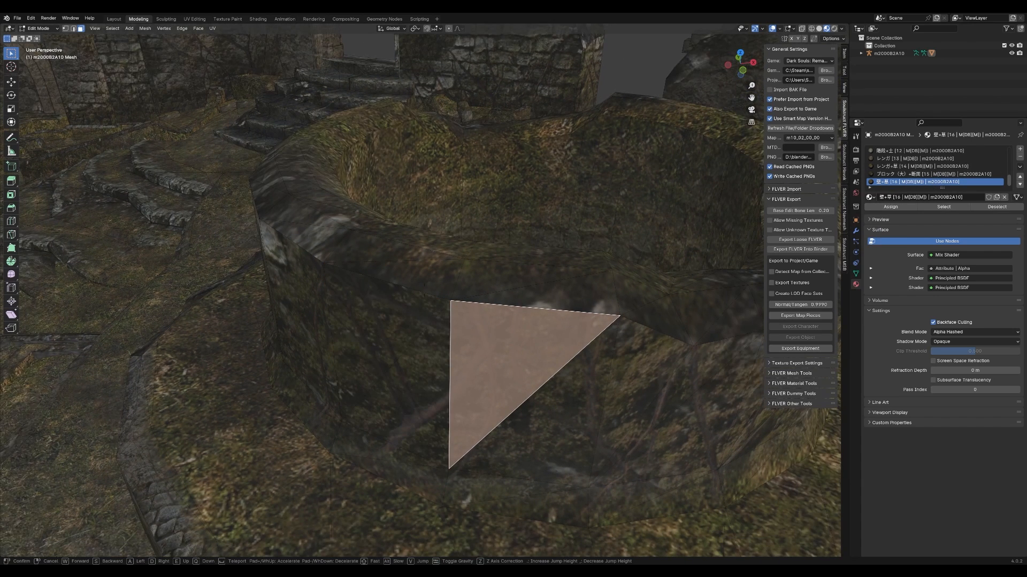
key("w")
key("s")
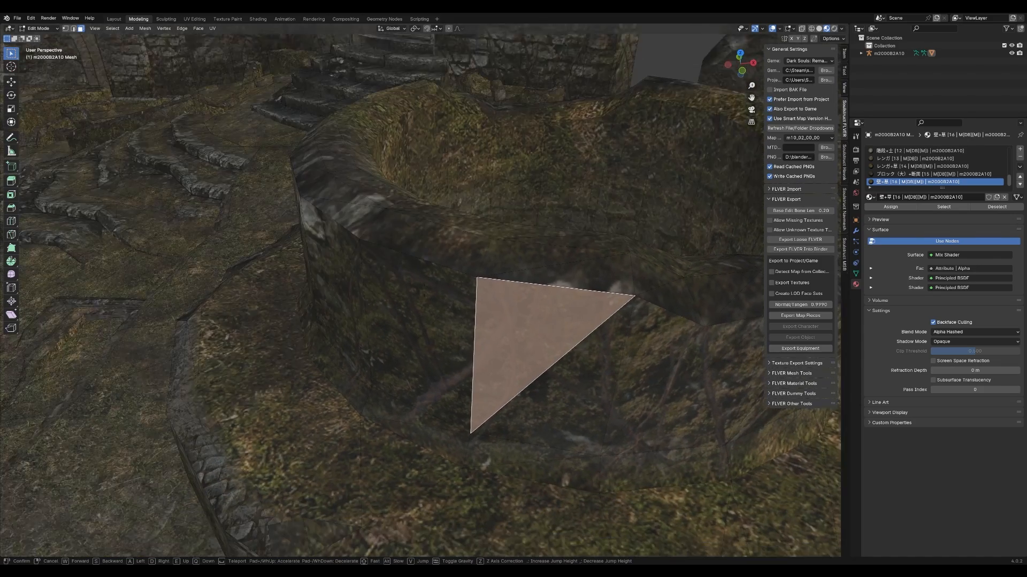
key("q")
key("Escape")
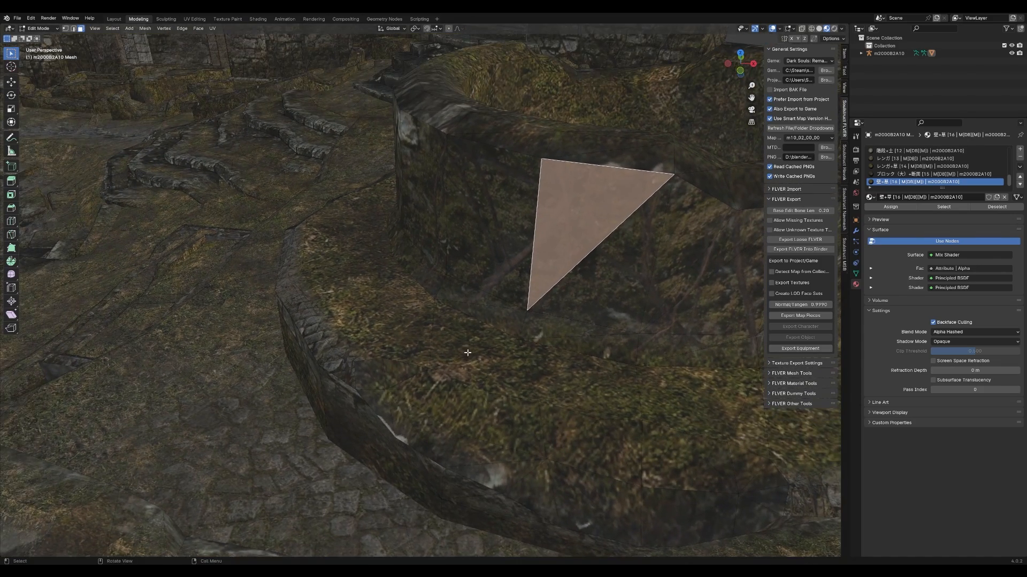
left_click(819, 28)
key("shift+grave")
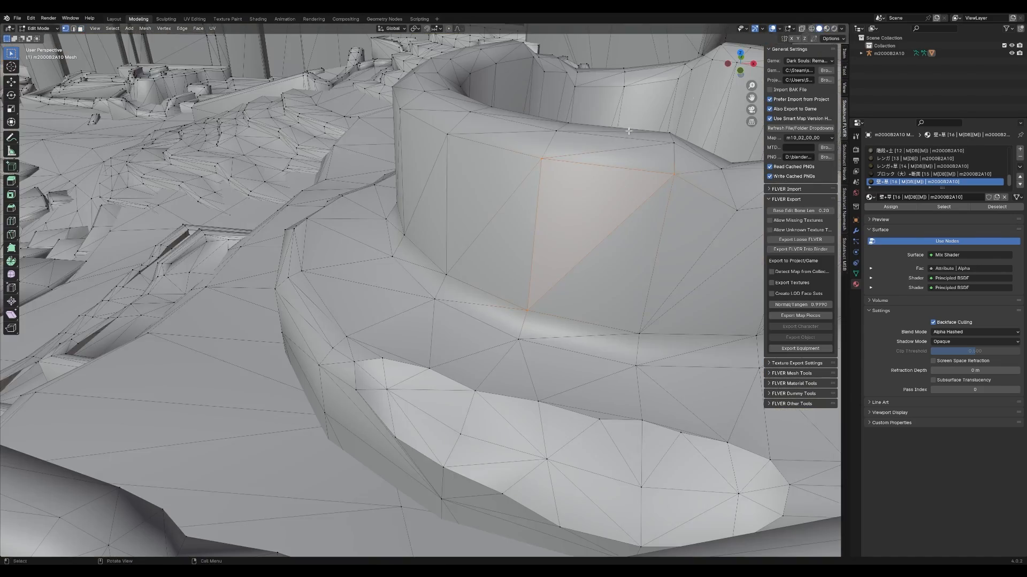
key("a")
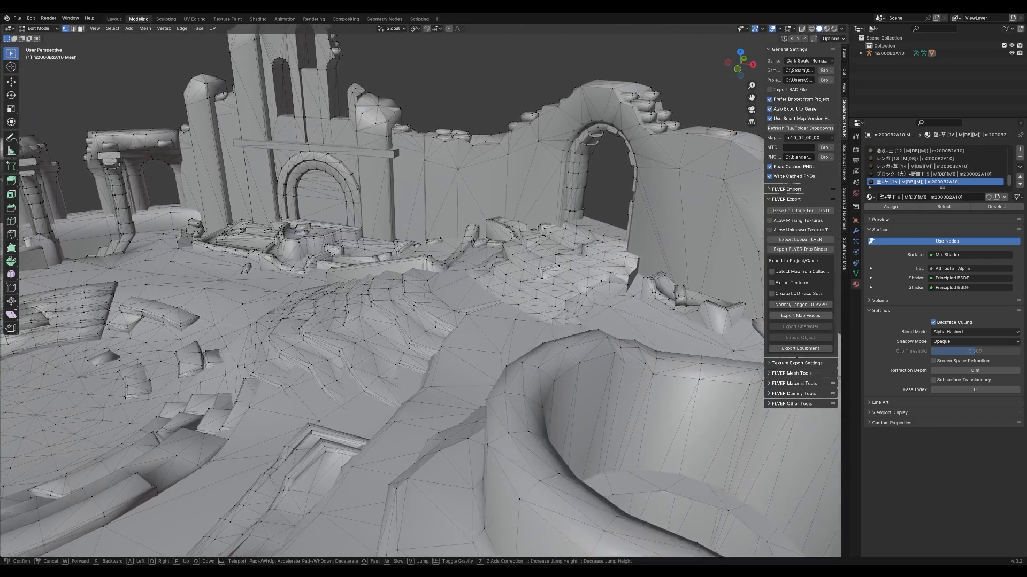
key("w")
key("w")
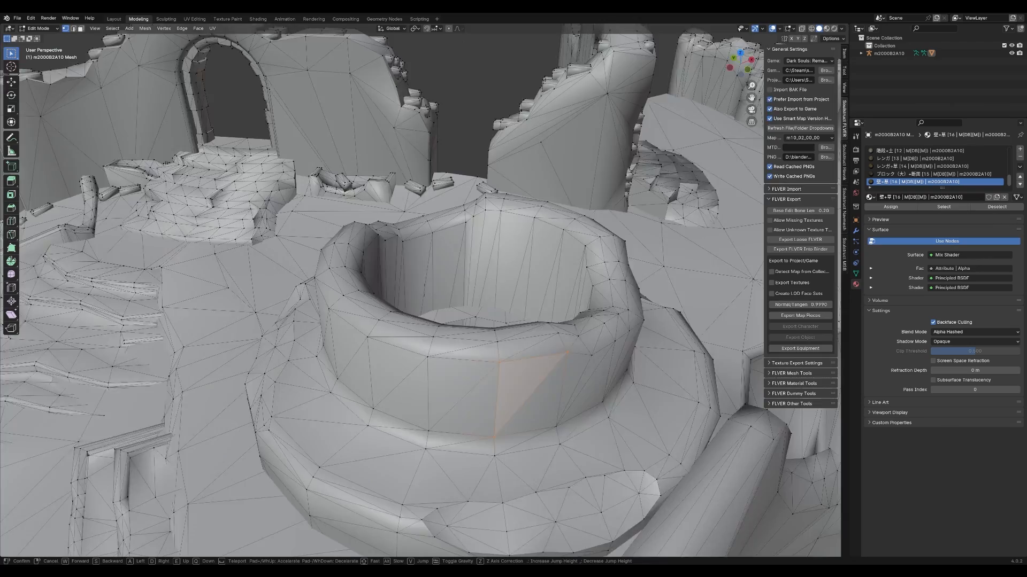
key("s")
key("s")
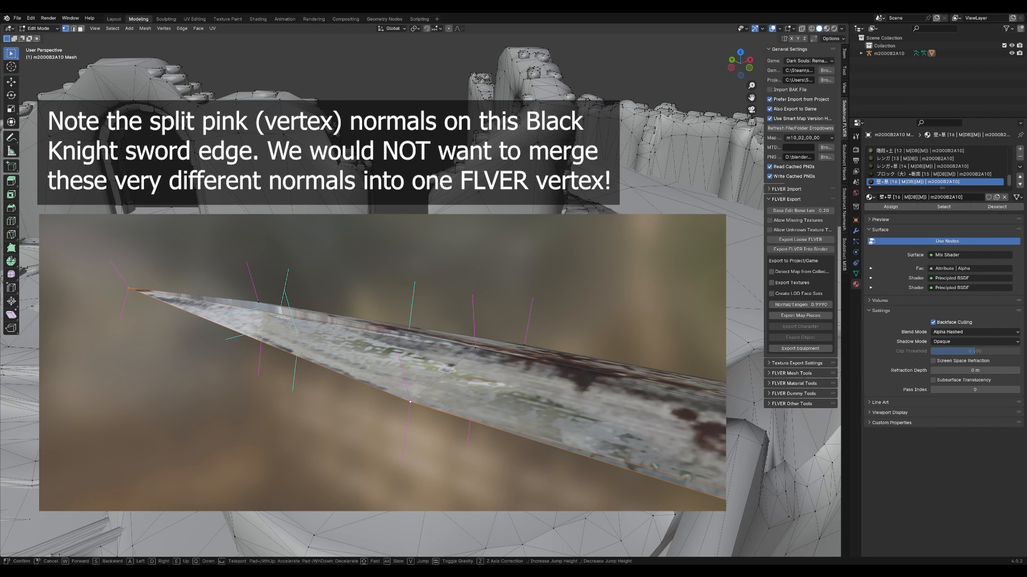
- Return the viewport to Material Preview and select a single vertex on the well's outer rim in Edit Mode
key("Tab")
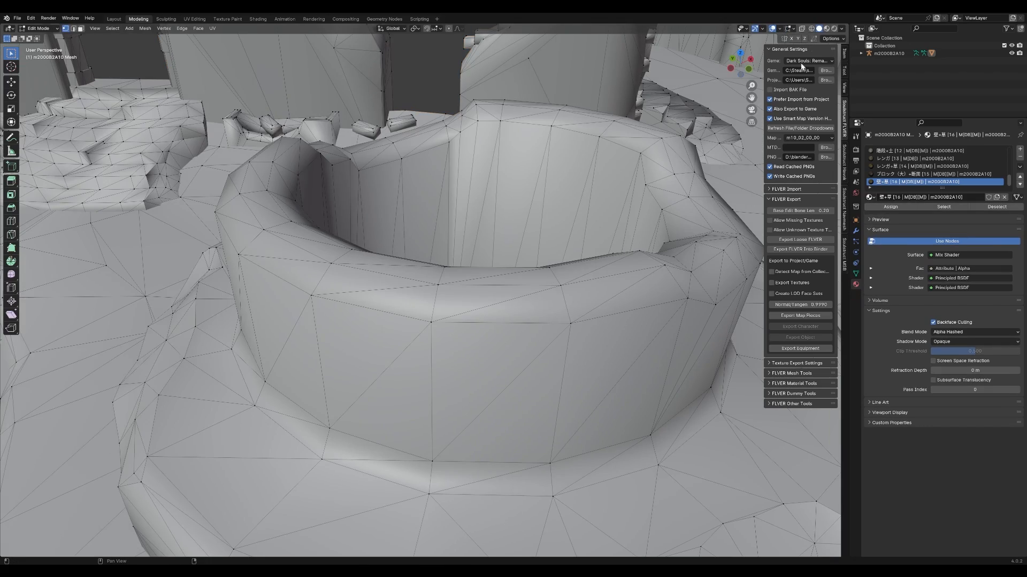
left_click(826, 28)
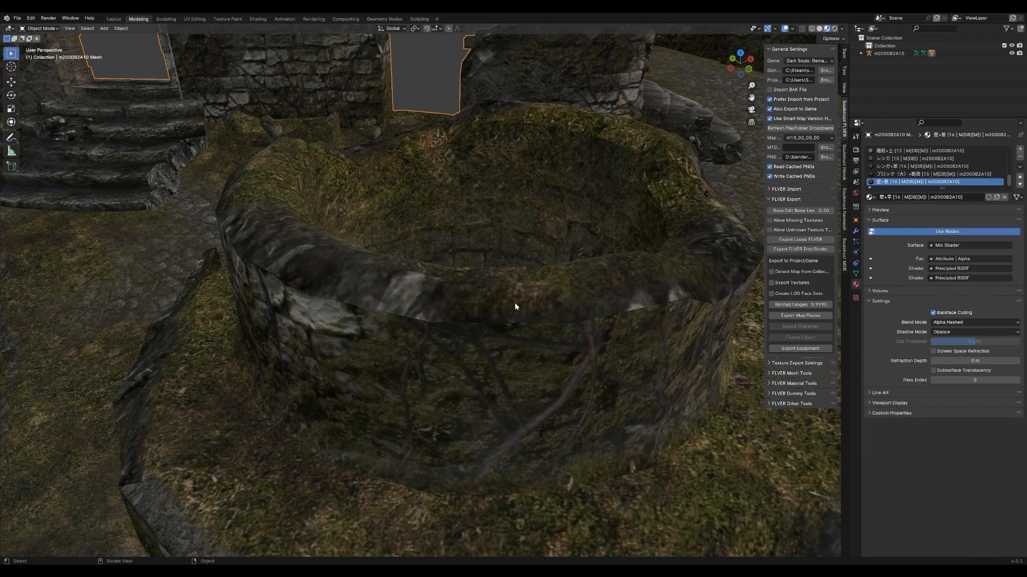
key("shift+grave")
key("w")
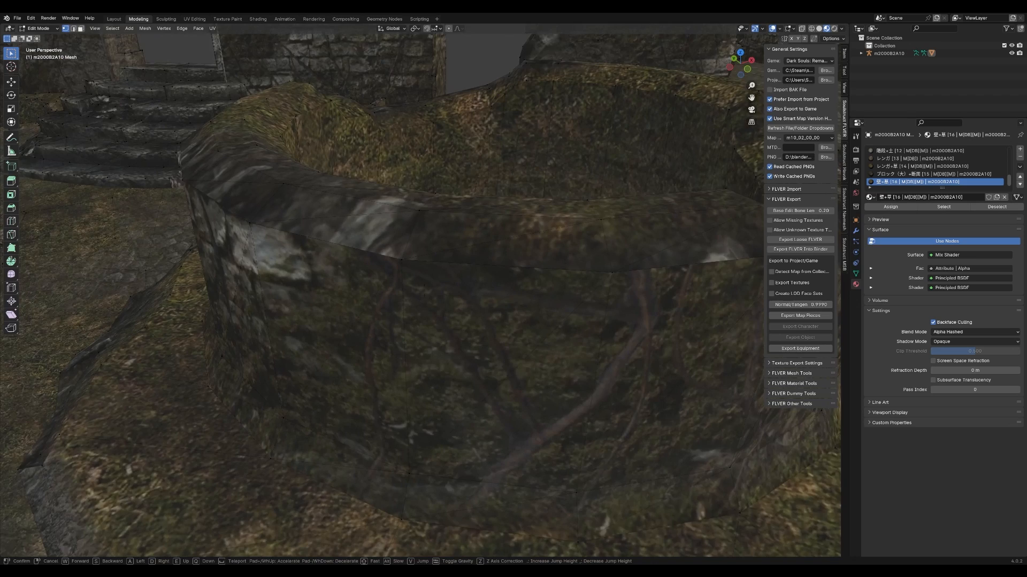
left_click(524, 277)
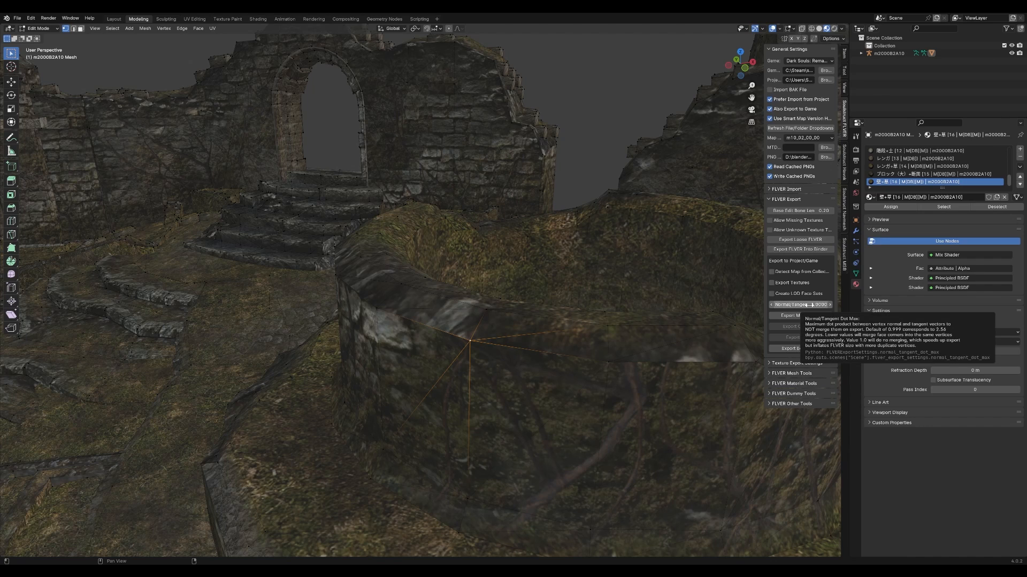
- Set the FLVER export's Normal/Tangent Dot Max to 0.999
left_click(809, 305)
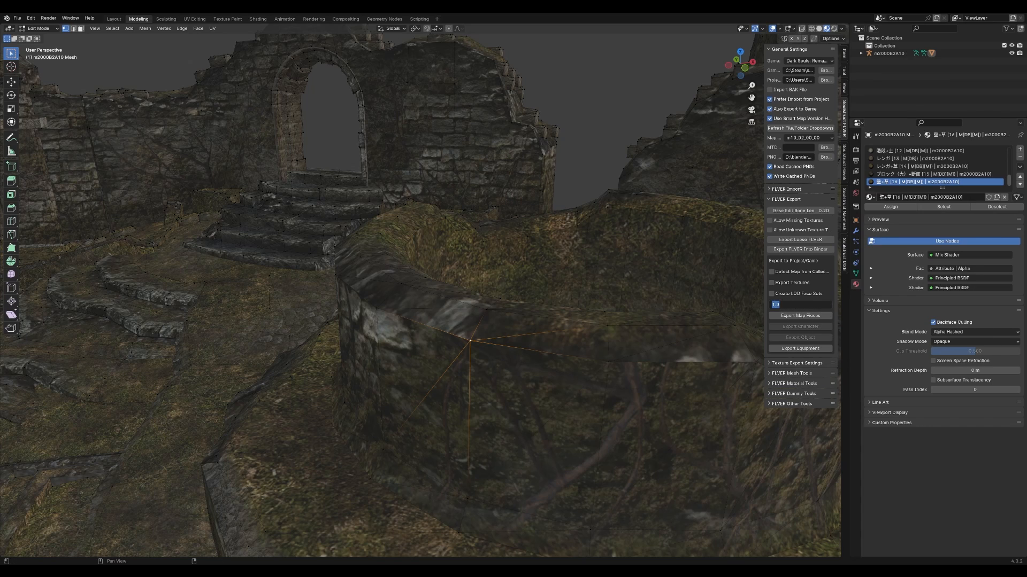
type("0.999")
key("Return")
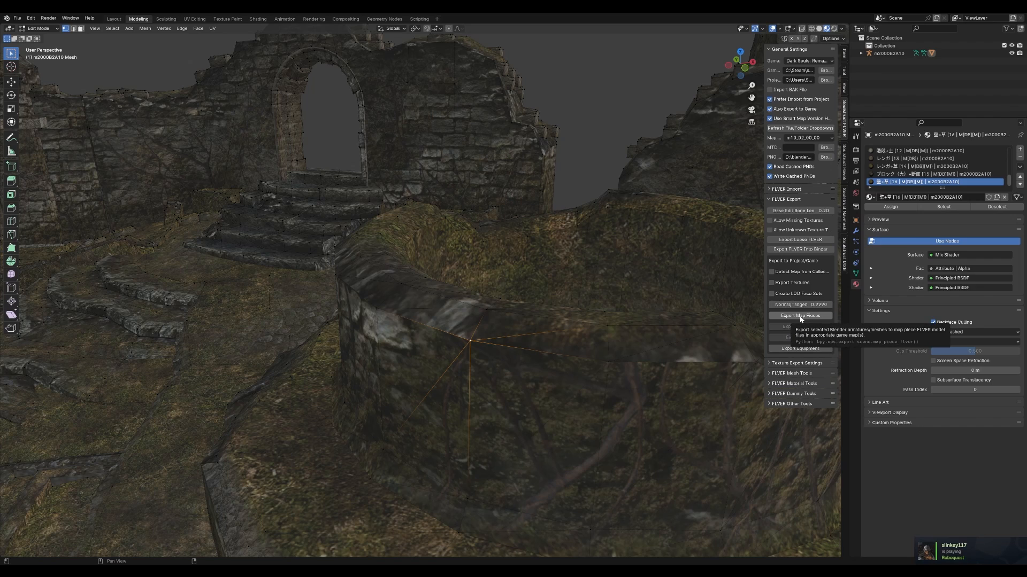
- Return to Object Mode, expand the m2000B2A10 hierarchy and select its parent armature object
left_click(885, 54)
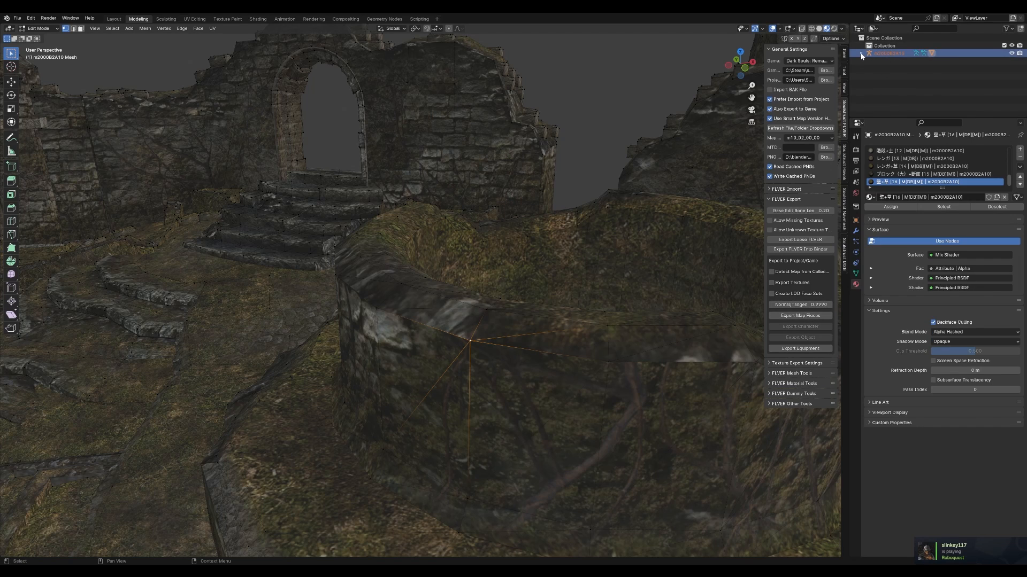
left_click(861, 53)
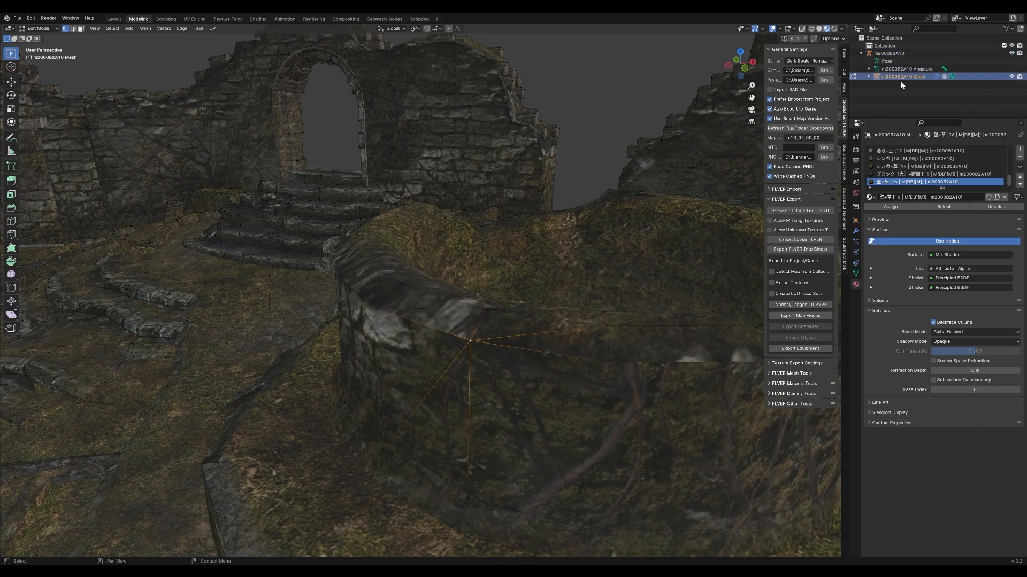
key("Tab")
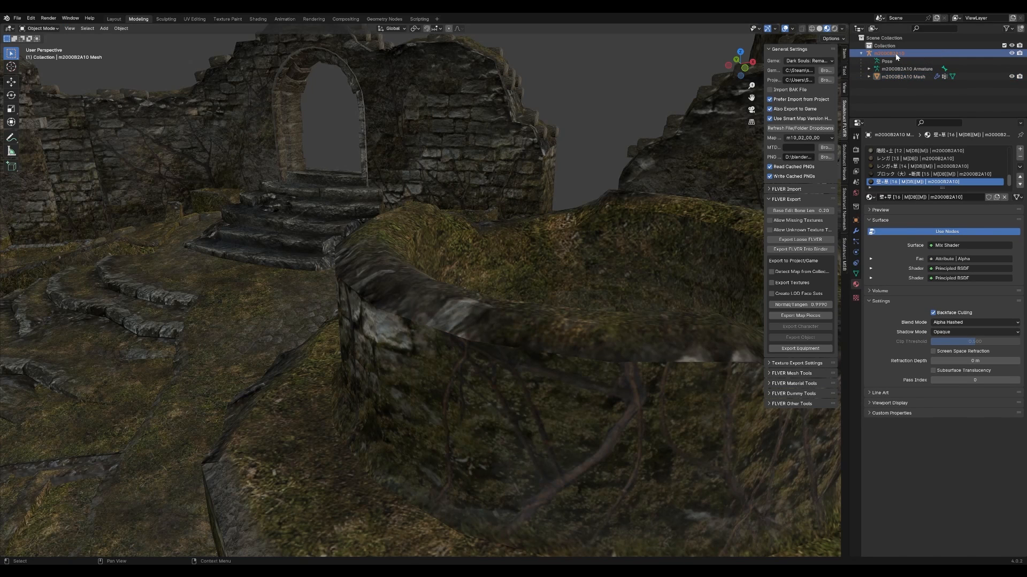
left_click(912, 77)
left_click(895, 53)
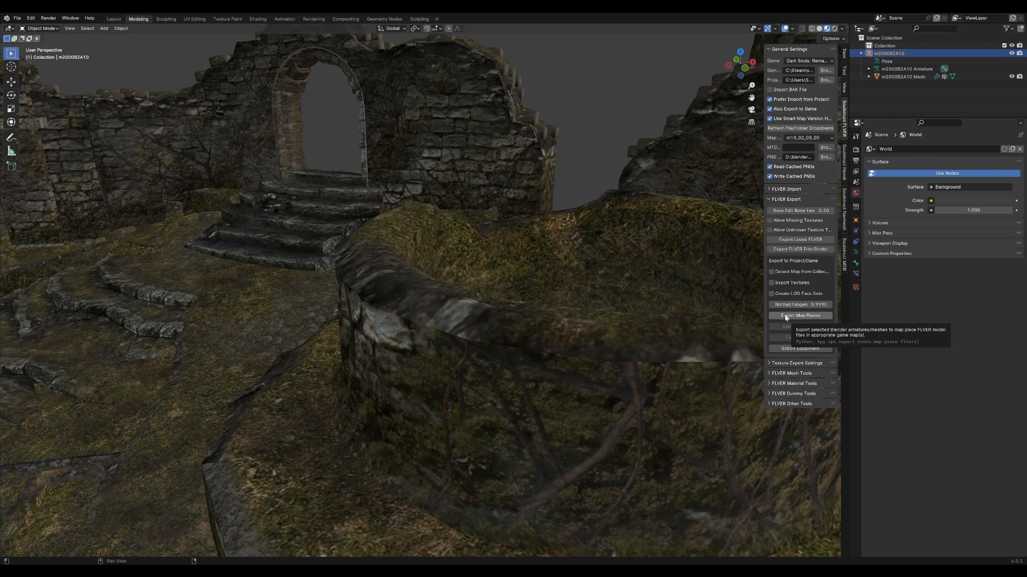
- Show the system console and export the selected armature as a map piece
left_click(74, 17)
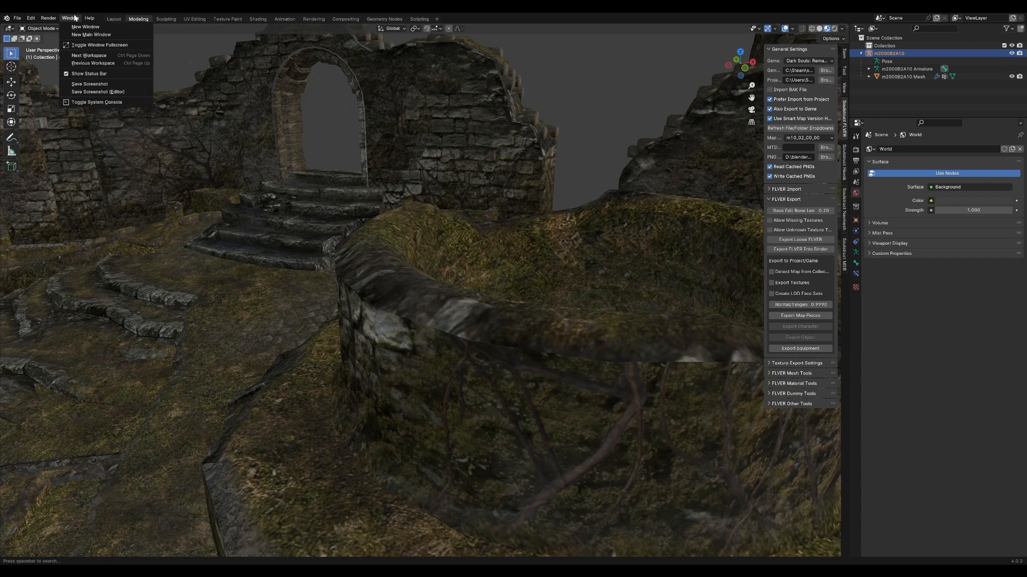
left_click(91, 103)
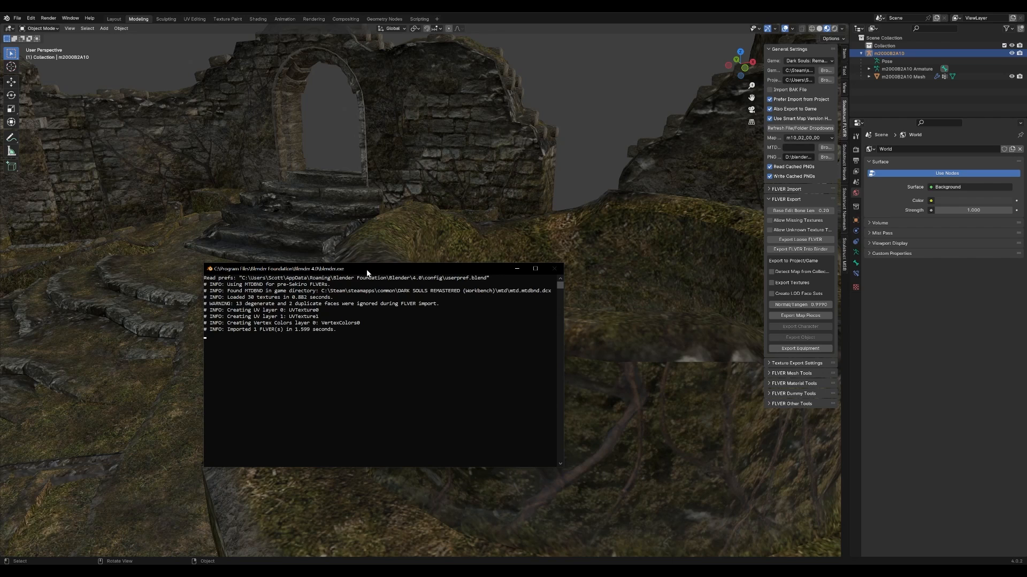
left_click(799, 316)
- Examine the console's export log for the created FLVER materials and the line about splitting the mesh into submeshes
left_click(348, 417)
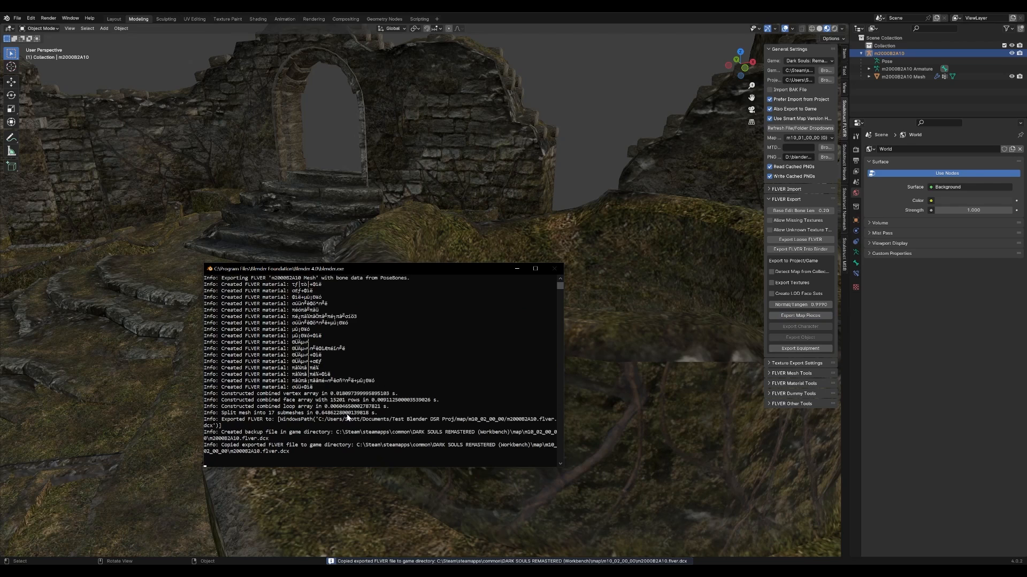
scroll(267, 320, "up", 2)
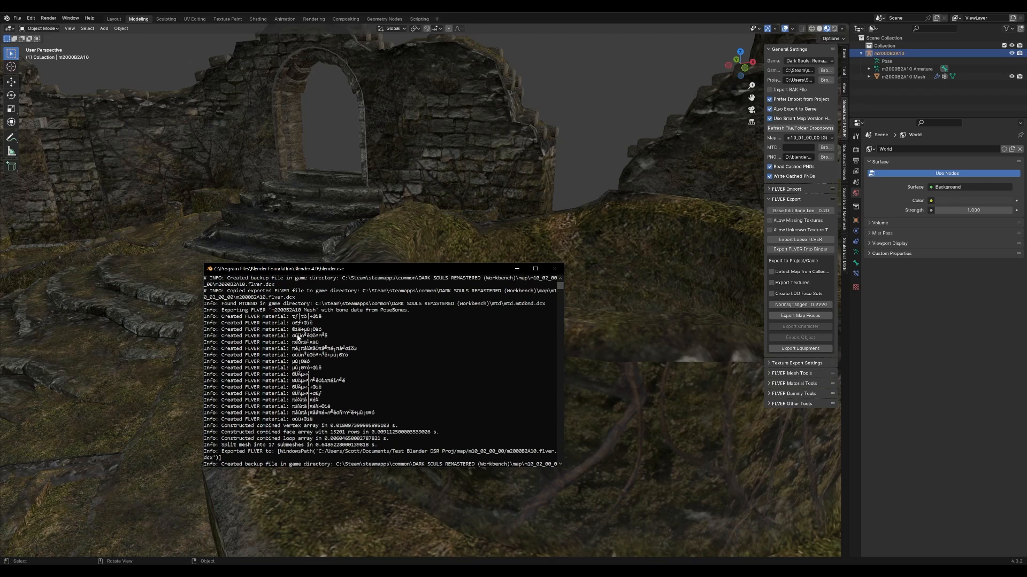
scroll(298, 338, "down", 3)
left_click_drag(315, 381, 336, 383)
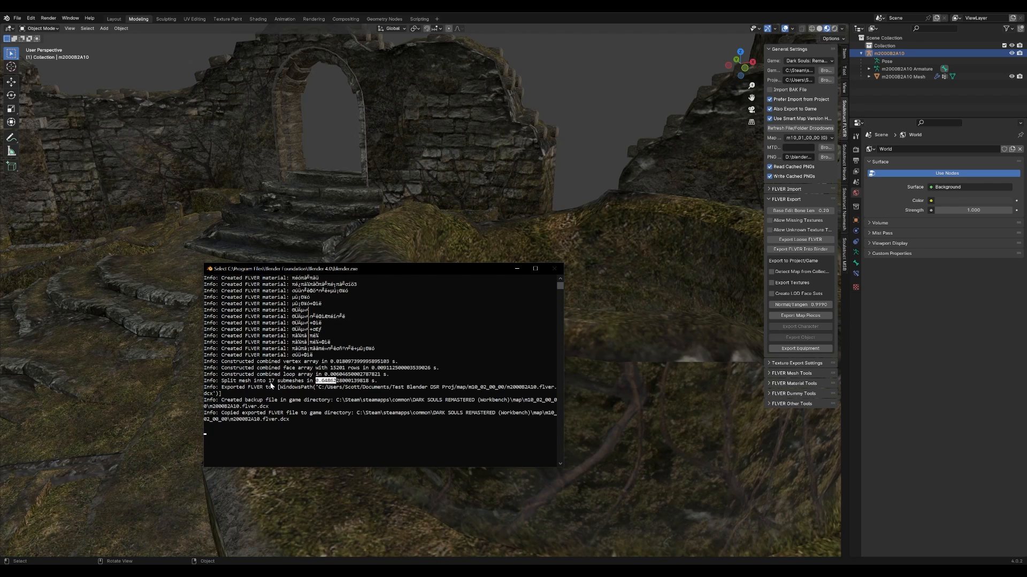
double_click(271, 381)
left_click(264, 382)
left_click(270, 383)
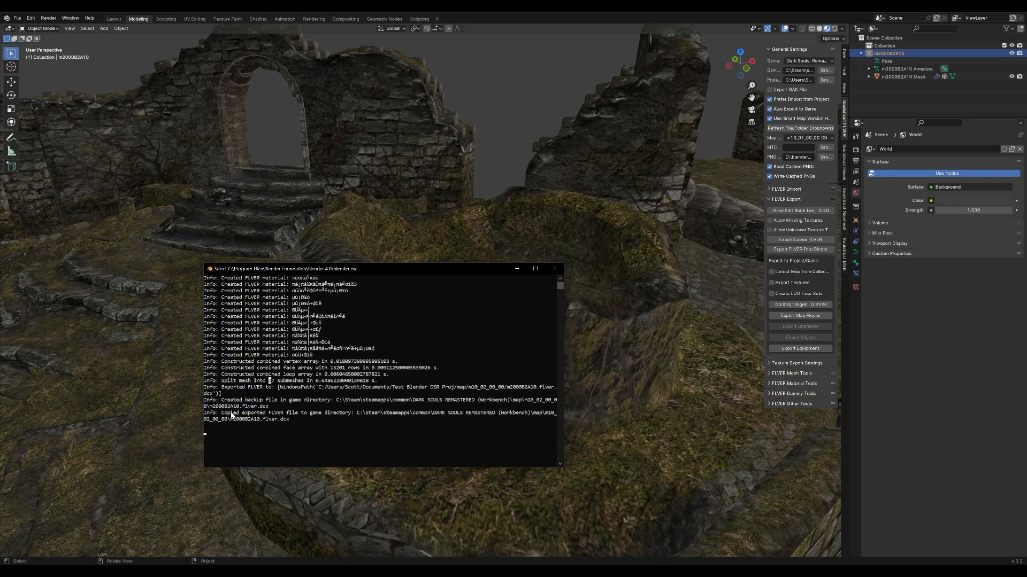
- Examine the log lines about copying the exported FLVER to the game directory and creating its backup file
left_click_drag(222, 413, 351, 416)
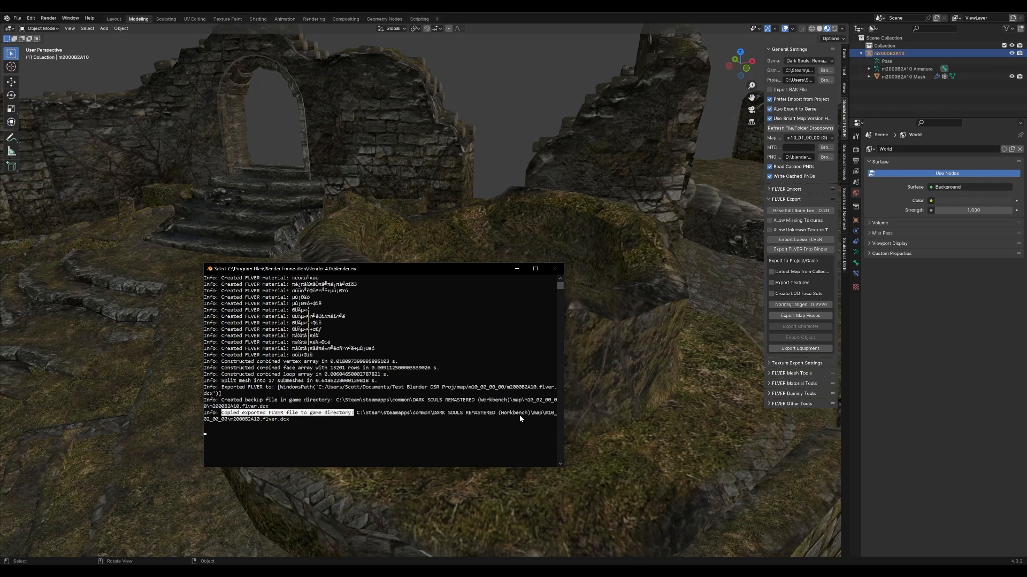
left_click(232, 406)
left_click_drag(222, 401, 273, 409)
left_click(331, 401)
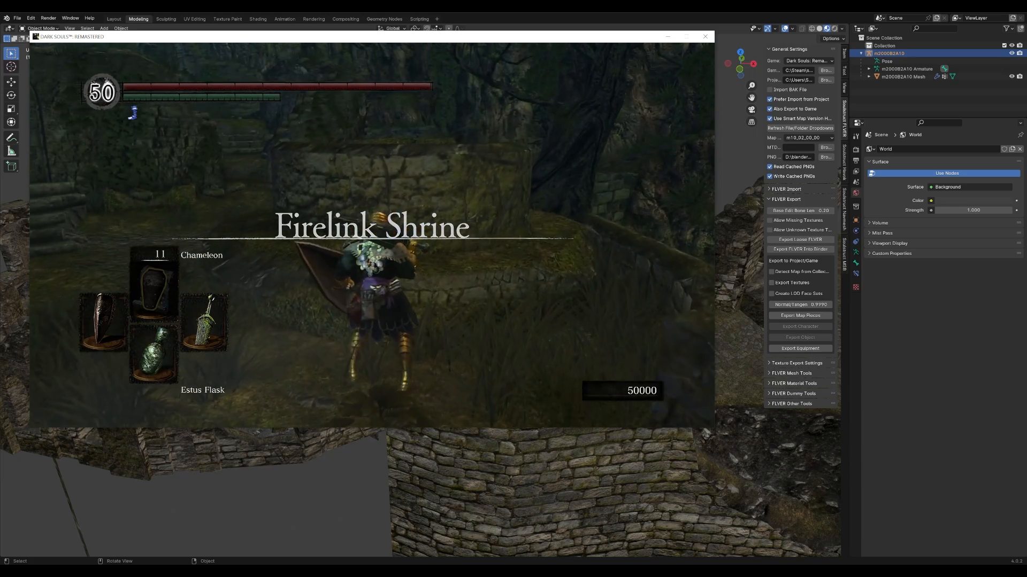
key("XF86AudioLowerVolume")
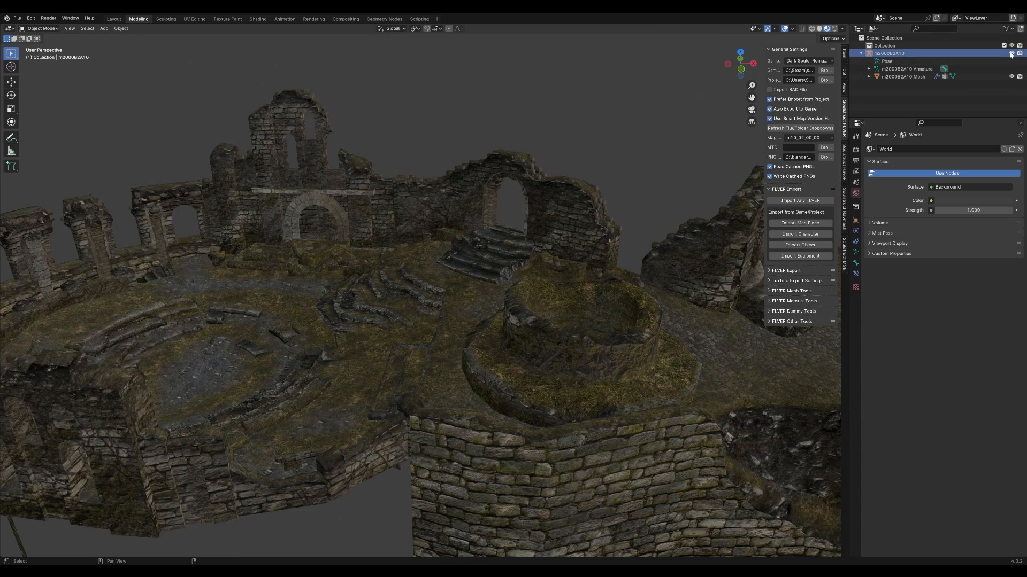
- Hide the m2000B2A10 map piece and import the character c2790.chrbnd.dcx through Soulstruct's FLVER import
left_click(1010, 54)
left_click(801, 235)
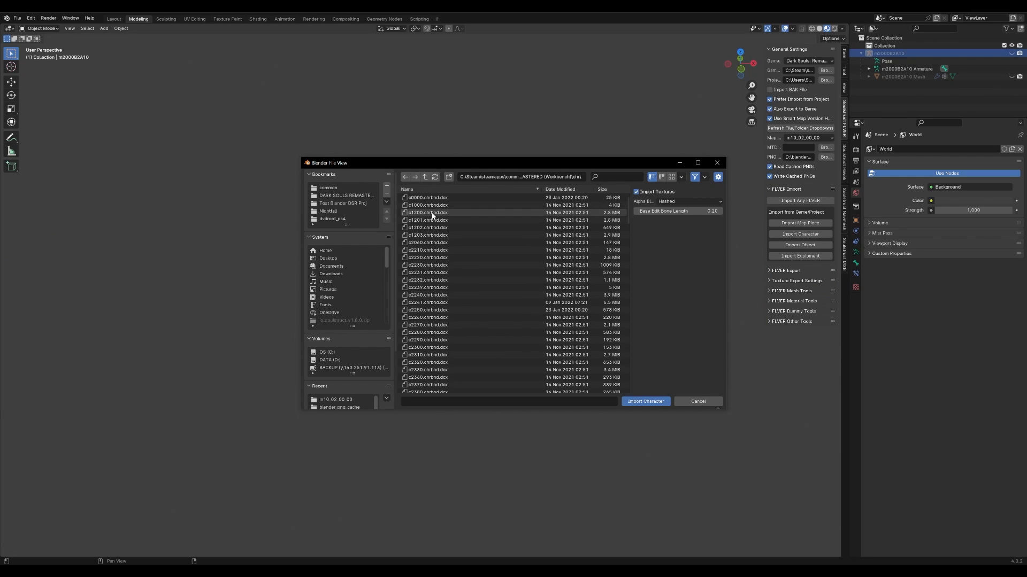
scroll(437, 268, "down", 10)
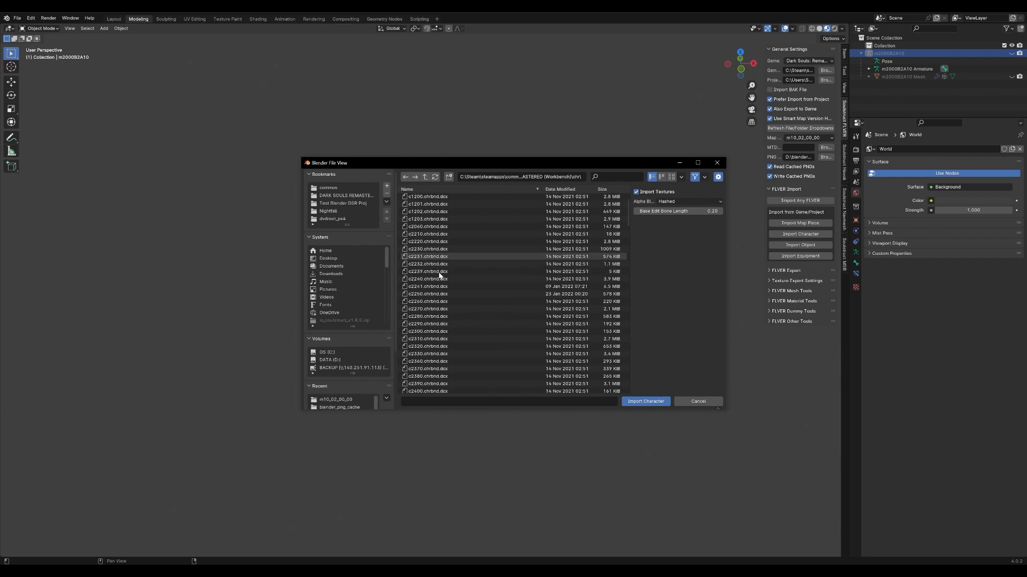
scroll(437, 282, "down", 5)
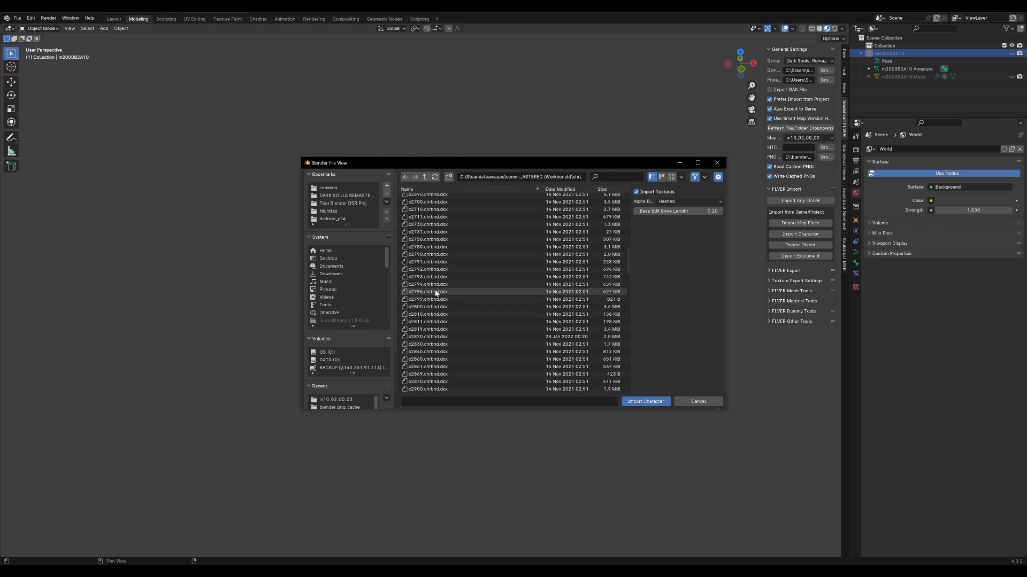
left_click(433, 256)
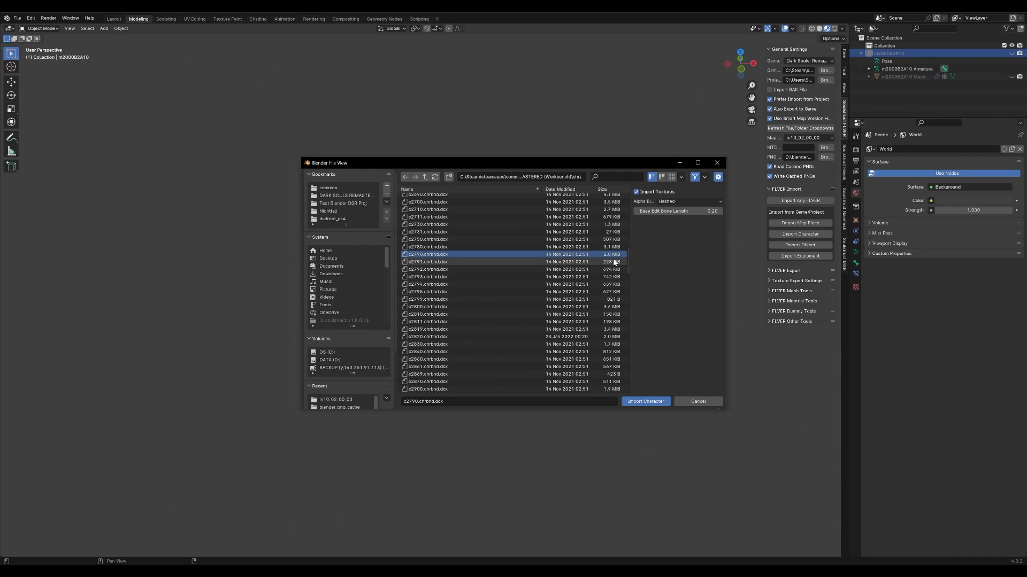
double_click(426, 255)
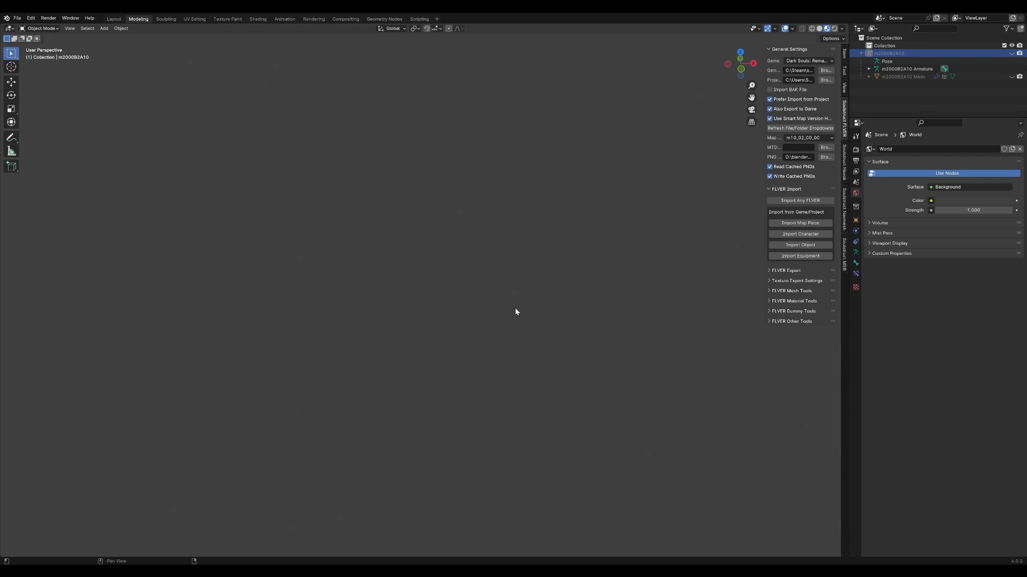
- Inspect the imported c2790 character model, its overlapping weapons and its shield from several angles
key("shift+grave")
key("w")
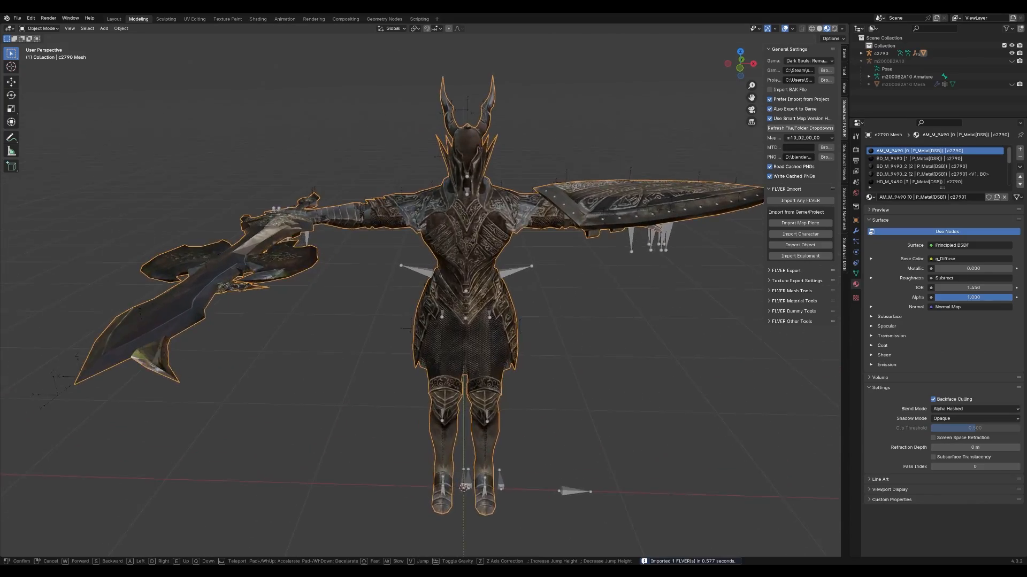
key("a")
key("s")
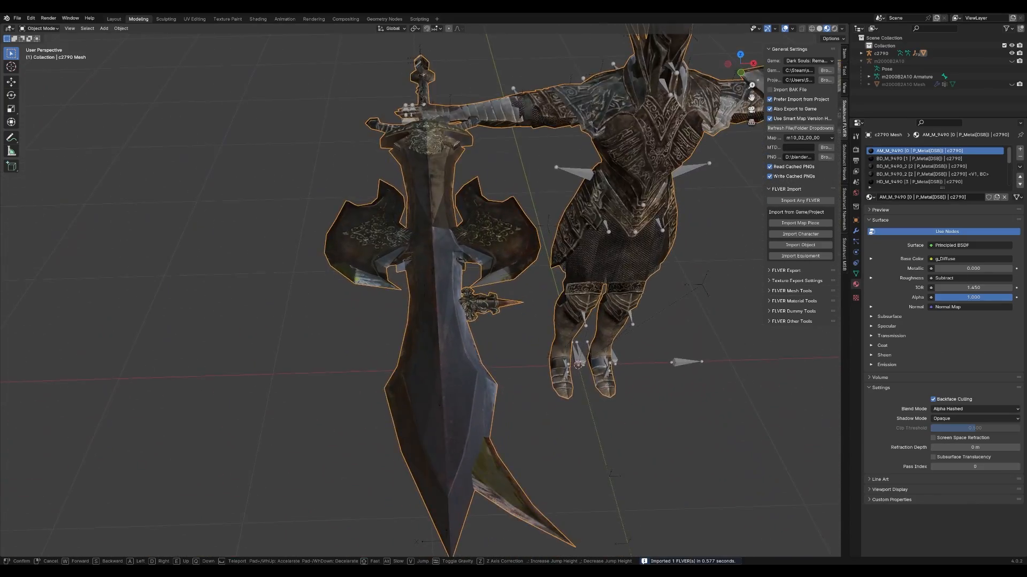
key("d")
key("s")
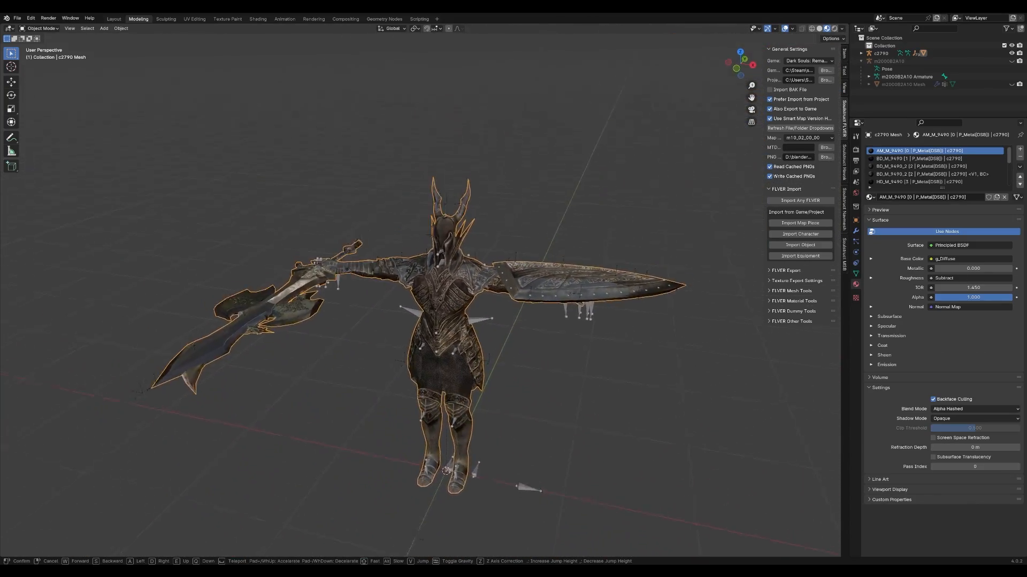
left_click(541, 123)
key("shift+grave")
key("a")
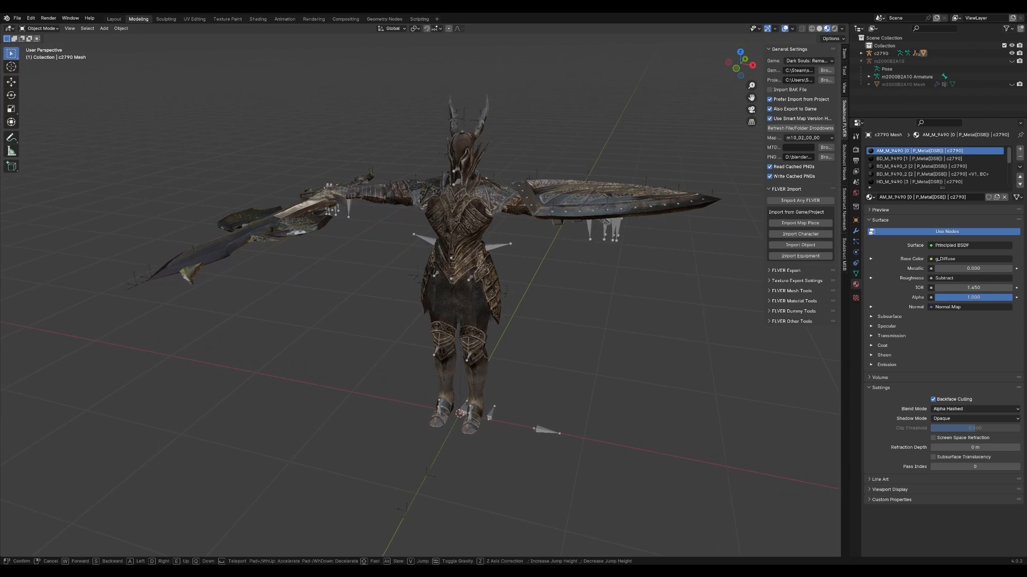
key("w")
left_click(376, 201)
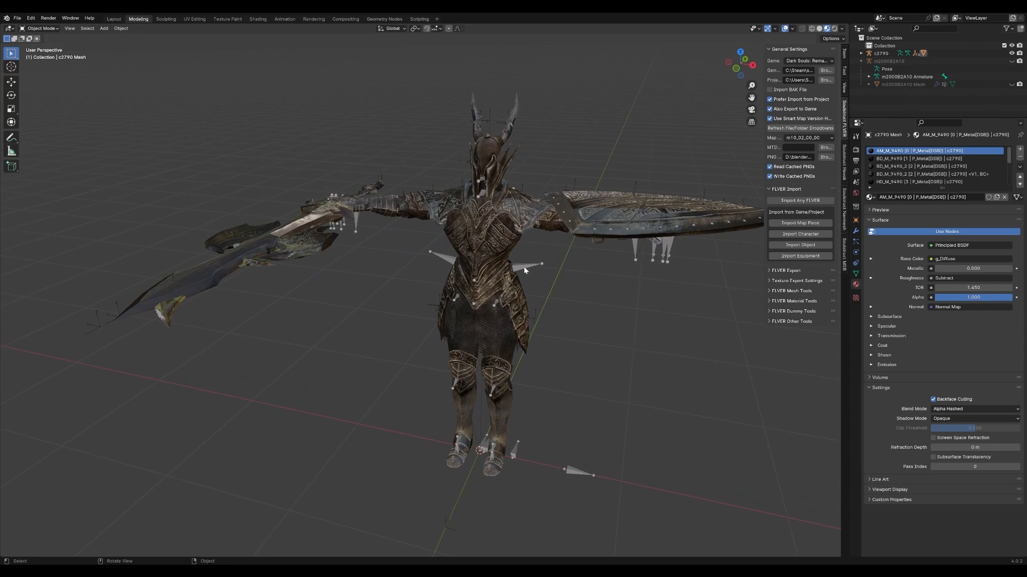
key("shift+grave")
key("d")
key("w")
left_click(466, 184)
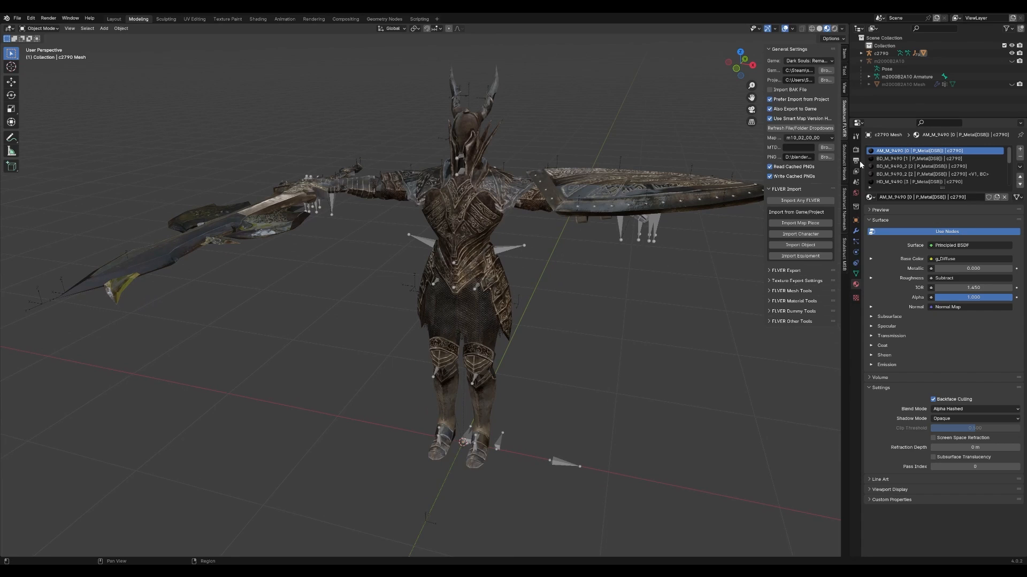
- Enlarge the c2790 mesh's material slot list, enter Edit Mode and make the #00# material slot active
left_click_drag(930, 188, 927, 249)
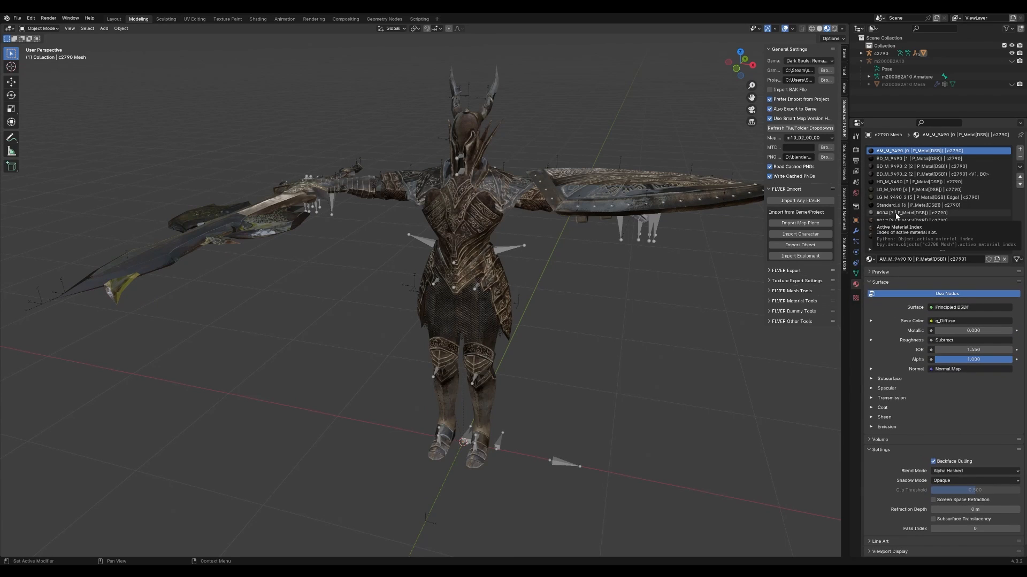
key("Tab")
left_click(917, 214)
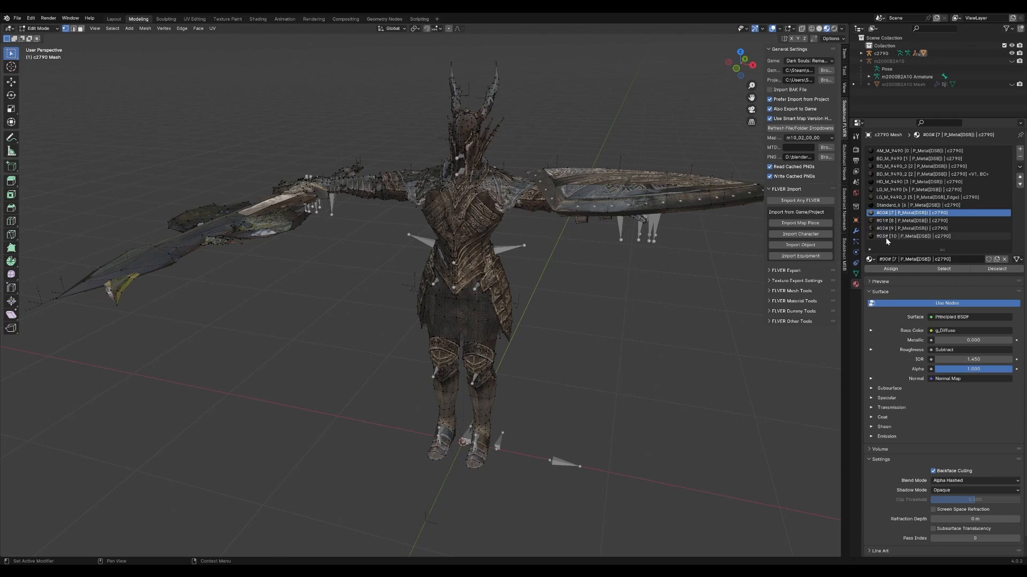
left_click(885, 235)
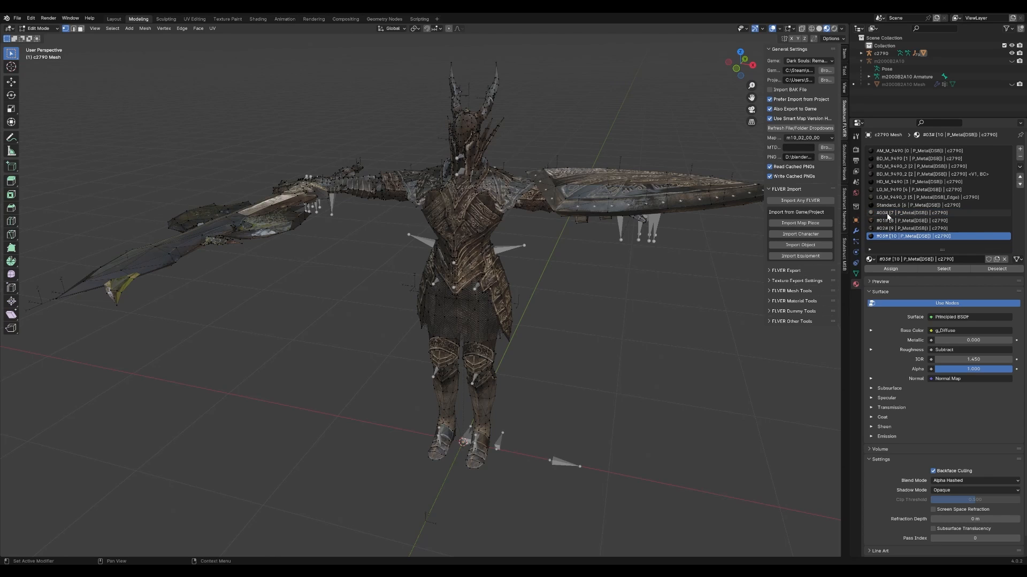
left_click(887, 213)
left_click(888, 236)
left_click(887, 212)
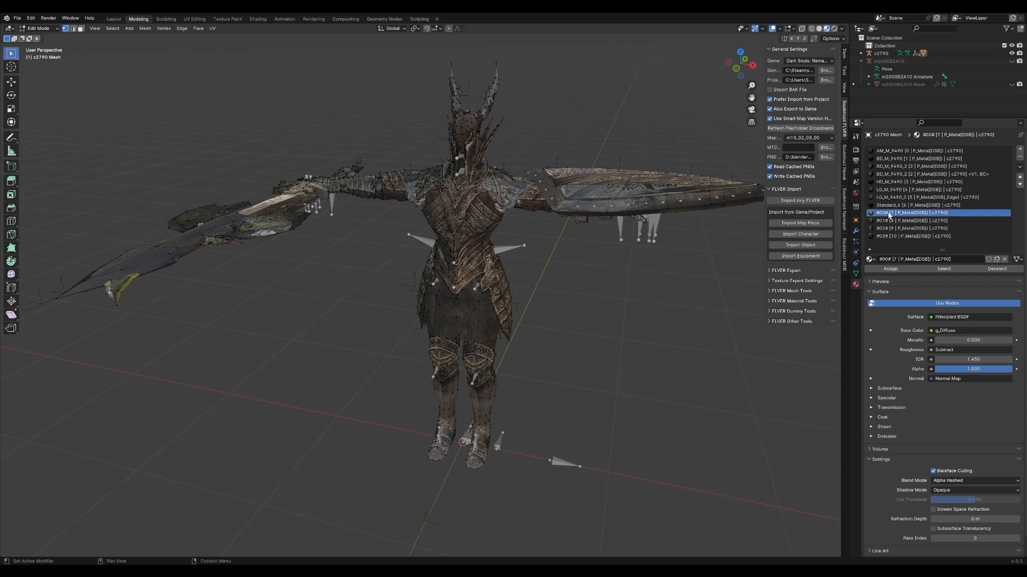
- Select the geometry assigned to the #00# and #01# materials to see which weapon parts they cover, and clear the selection
left_click(938, 270)
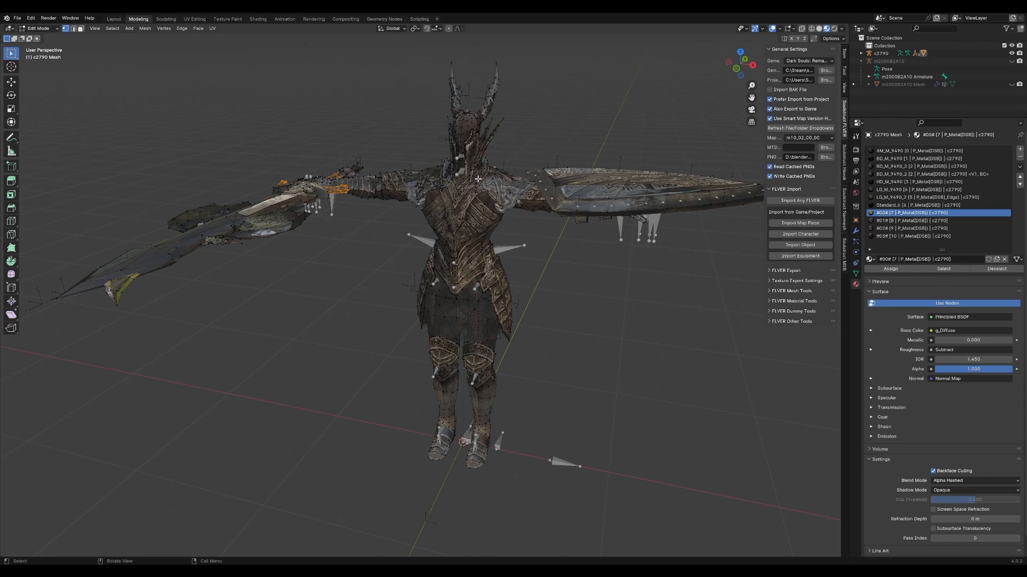
left_click(887, 221)
left_click(943, 269)
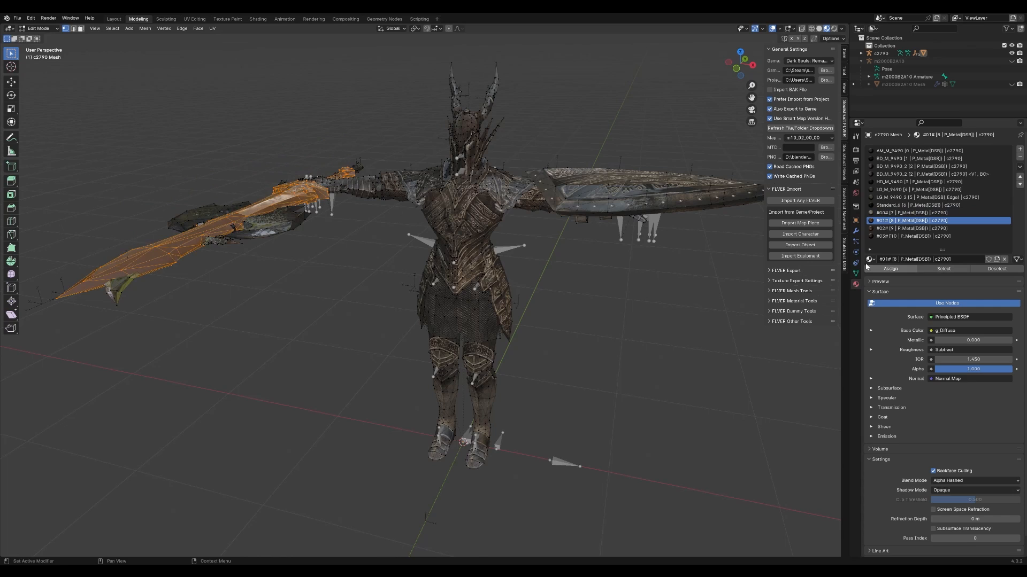
left_click(684, 315)
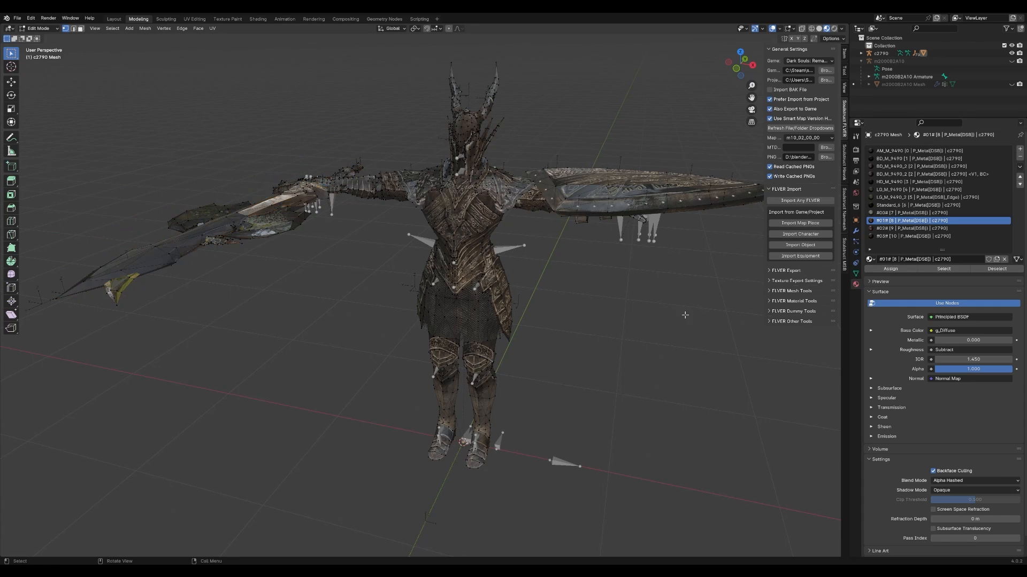
- Select the geometry assigned to the #02# material to identify its weapon, cancelling any move
left_click(912, 228)
left_click(943, 269)
key("g")
right_click(460, 205)
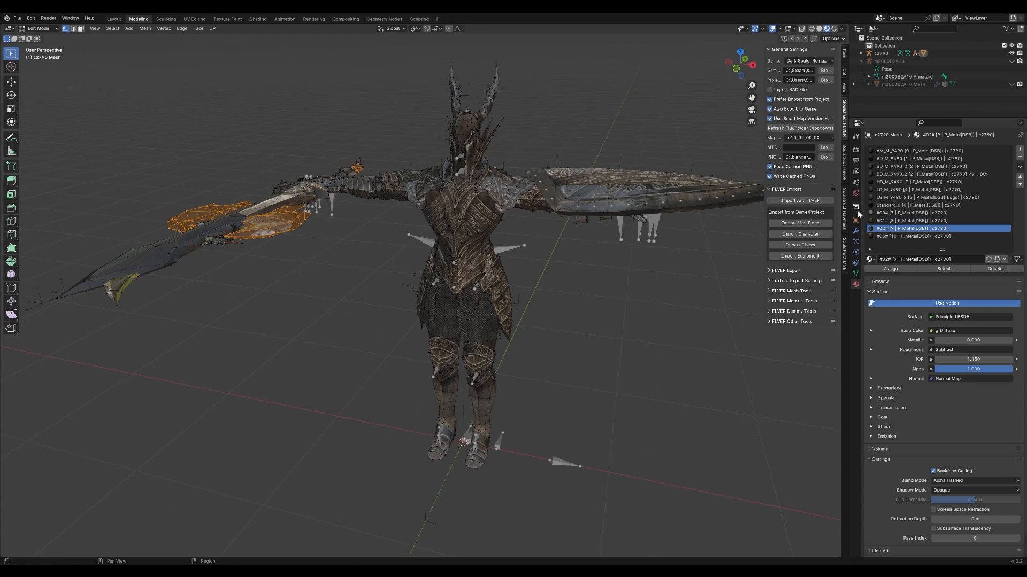
- Select only the #03# material's geometry, shift it temporarily to see the separate weapon, and cancel the move
left_click(912, 236)
left_click(711, 299)
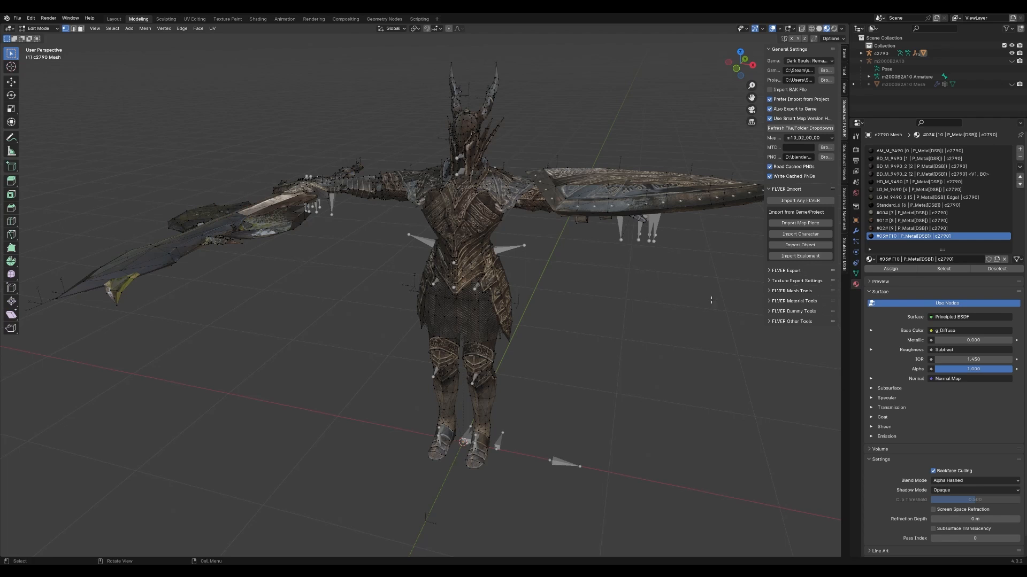
left_click(944, 269)
key("g")
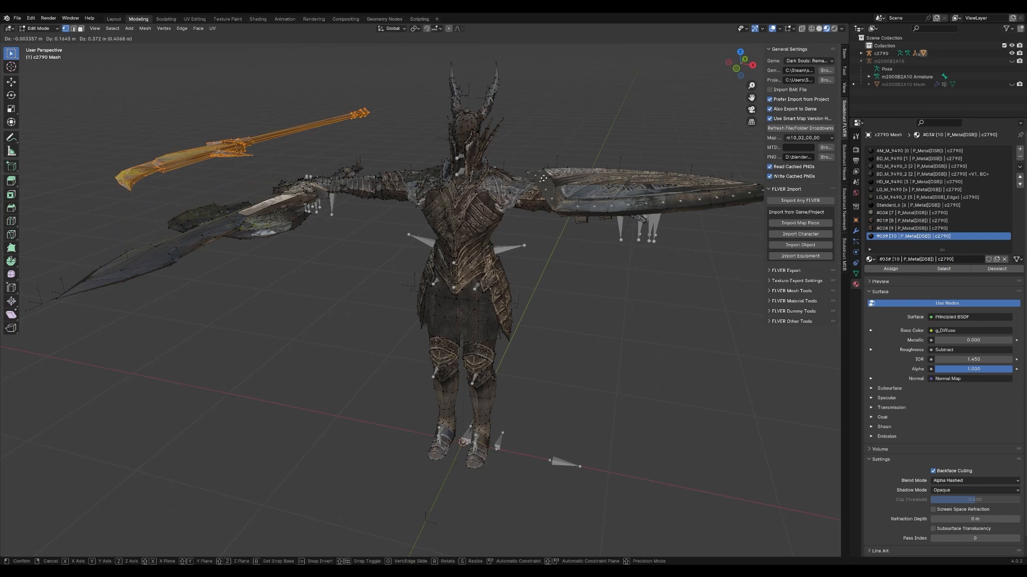
right_click(515, 225)
key("shift+grave")
key("s")
key("w")
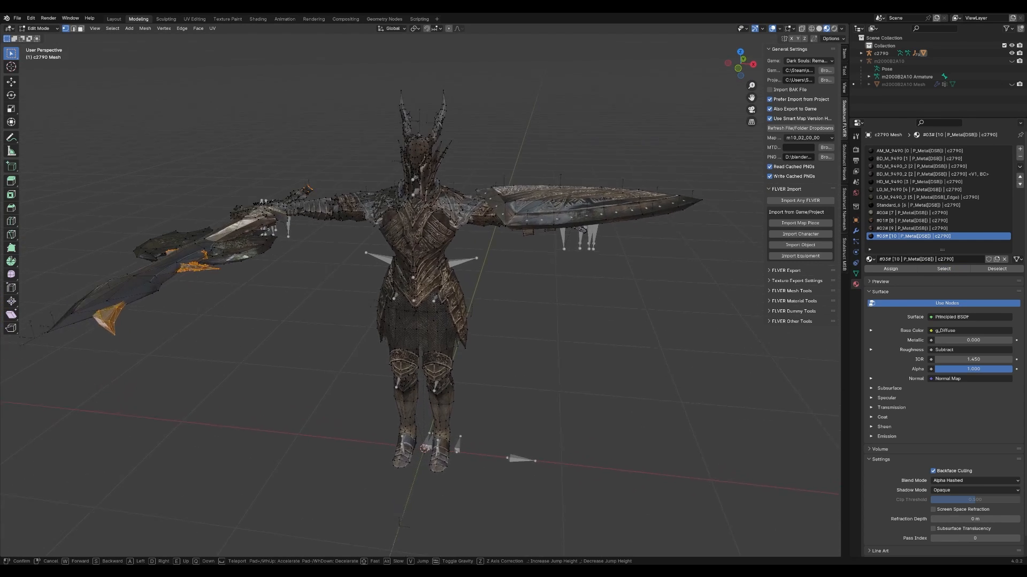
left_click(424, 293)
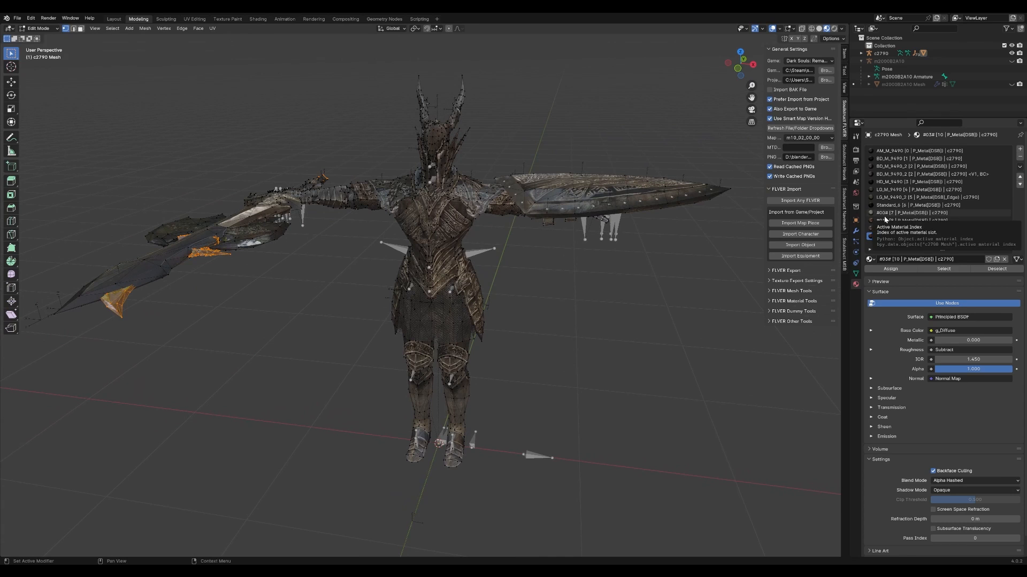
- Return to Object Mode and select the c2790 mesh again
key("Tab")
key("shift+grave")
left_click(527, 225)
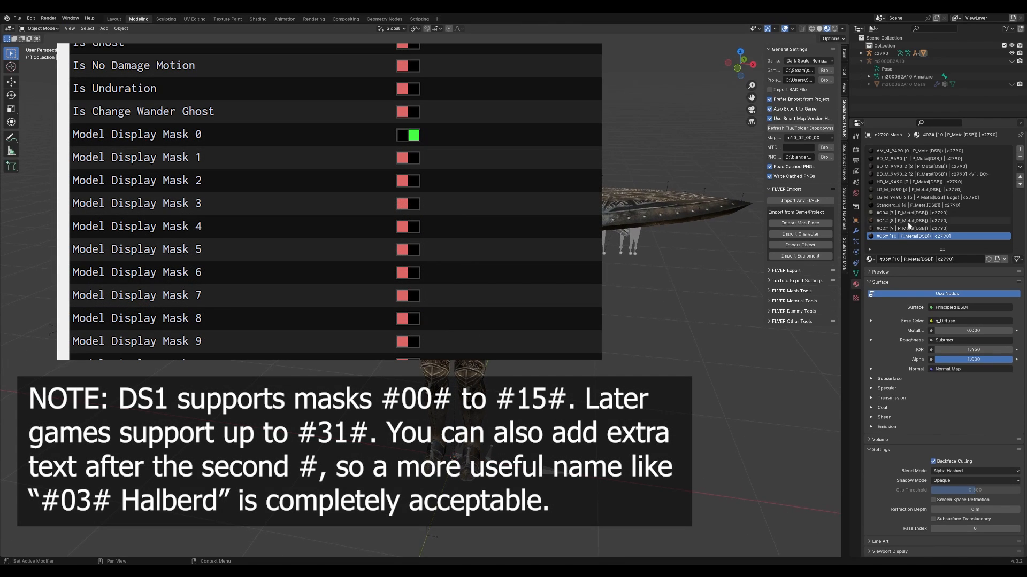
left_click(886, 214)
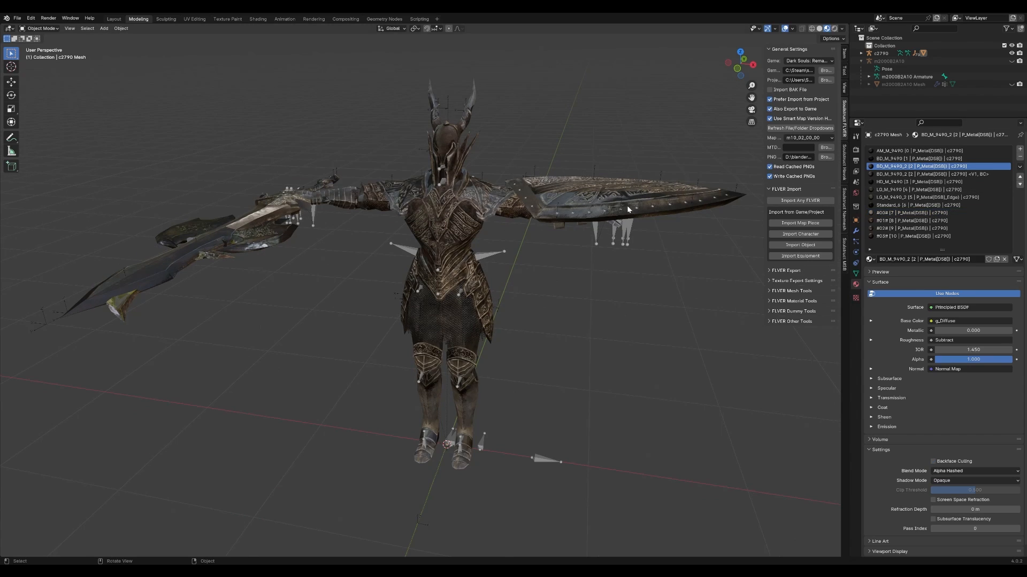
left_click(463, 213)
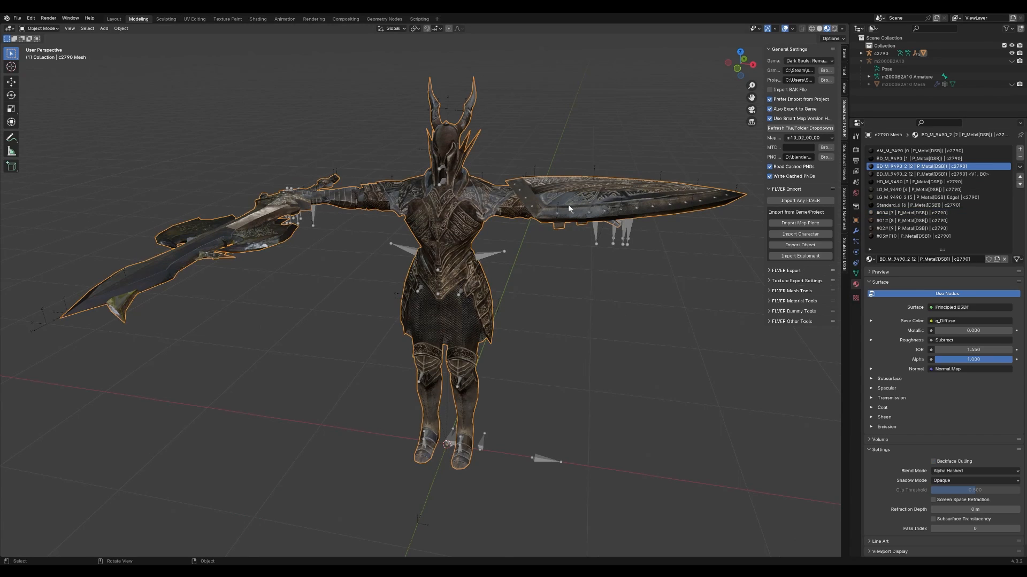
- Examine the names and settings of the character's AM, BD and LG material slots
left_click(900, 150)
left_click(900, 158)
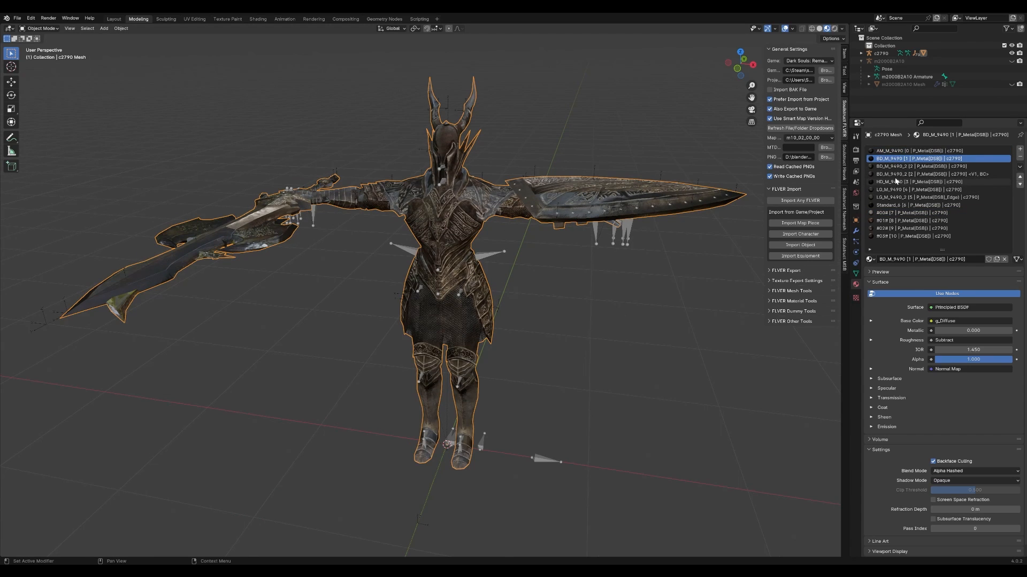
left_click(897, 166)
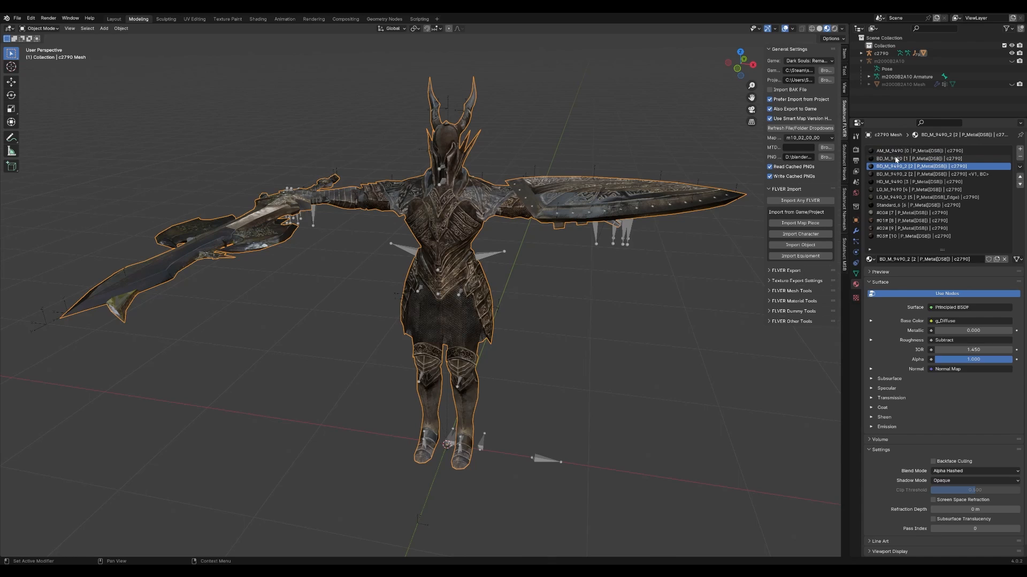
left_click(923, 174)
left_click(918, 189)
left_click(896, 158)
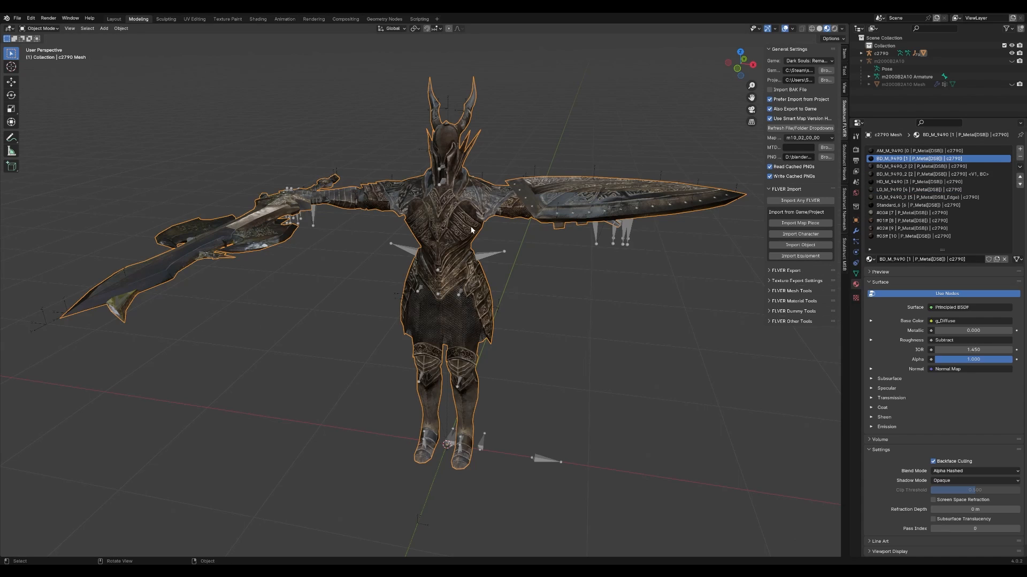
- Compare the two BD_M_9490_2 material slots, checking the <V1, BC> name suffix and the Backface Culling setting
left_click(925, 174)
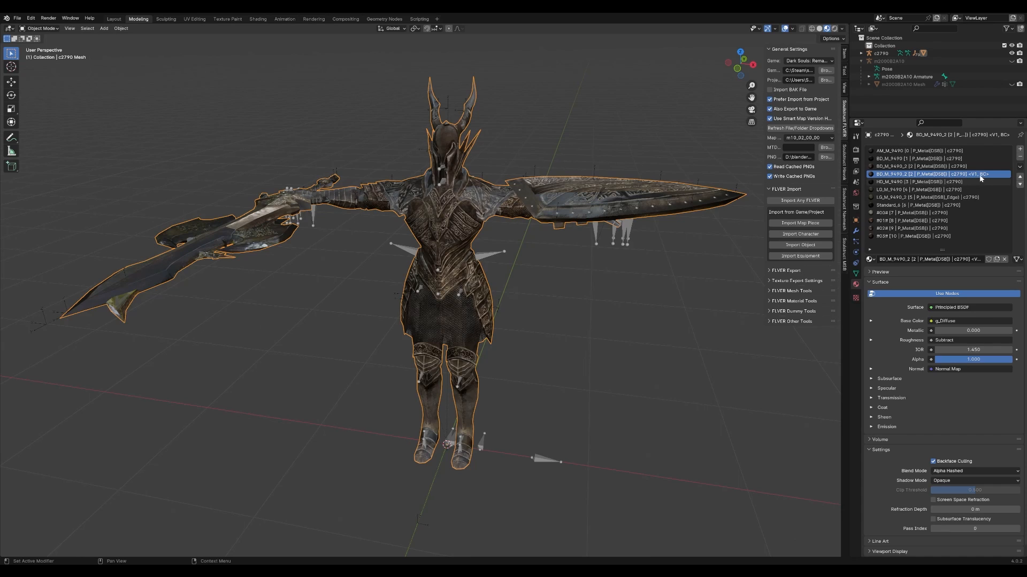
left_click(918, 166)
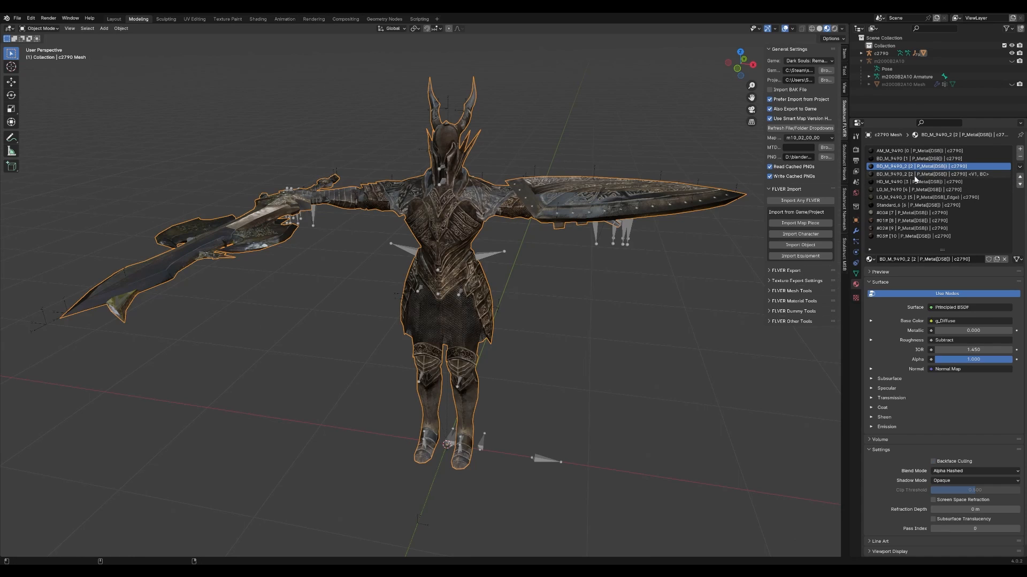
left_click(913, 174)
left_click(907, 167)
left_click(941, 175)
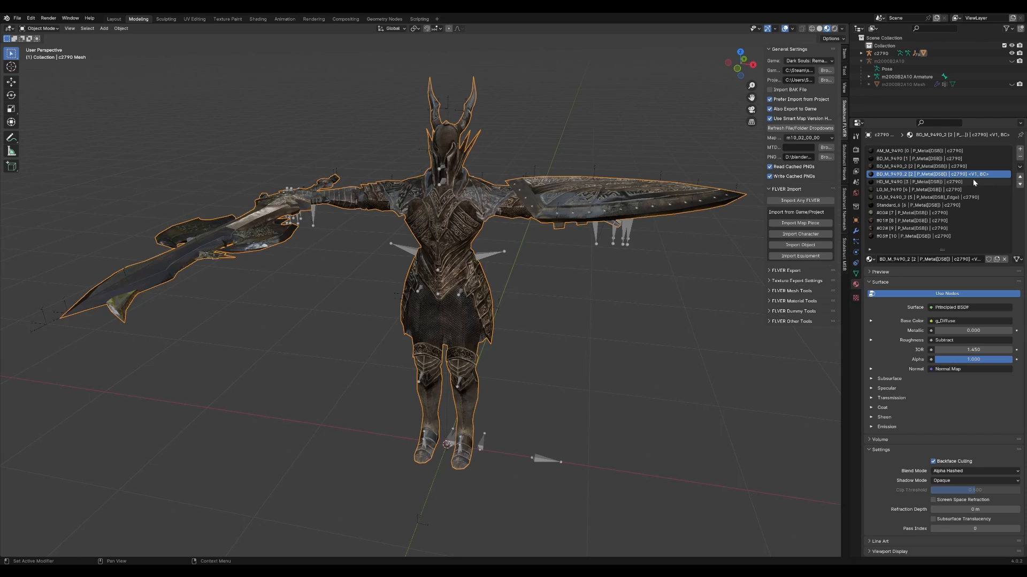
left_click(916, 167)
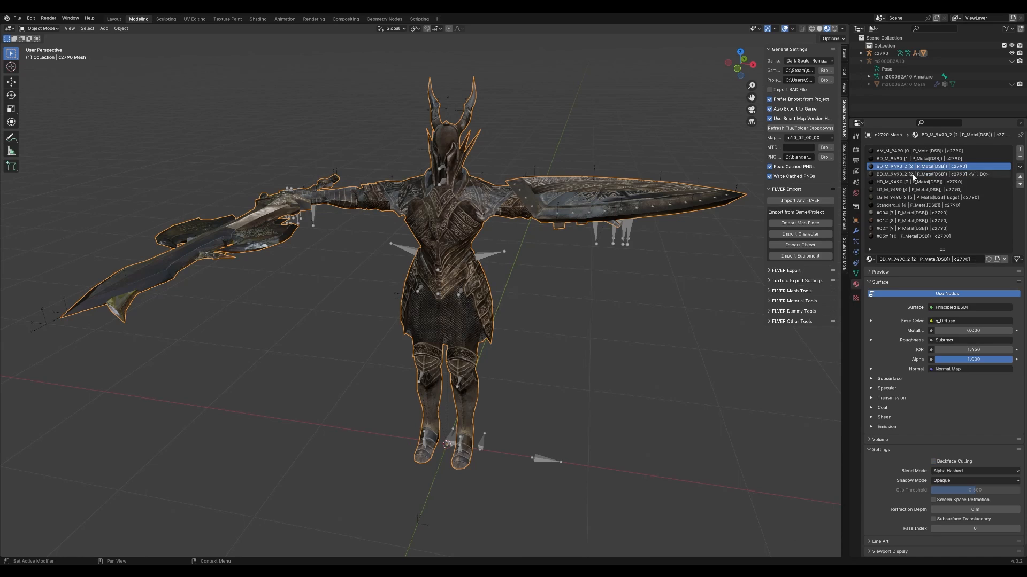
left_click(912, 173)
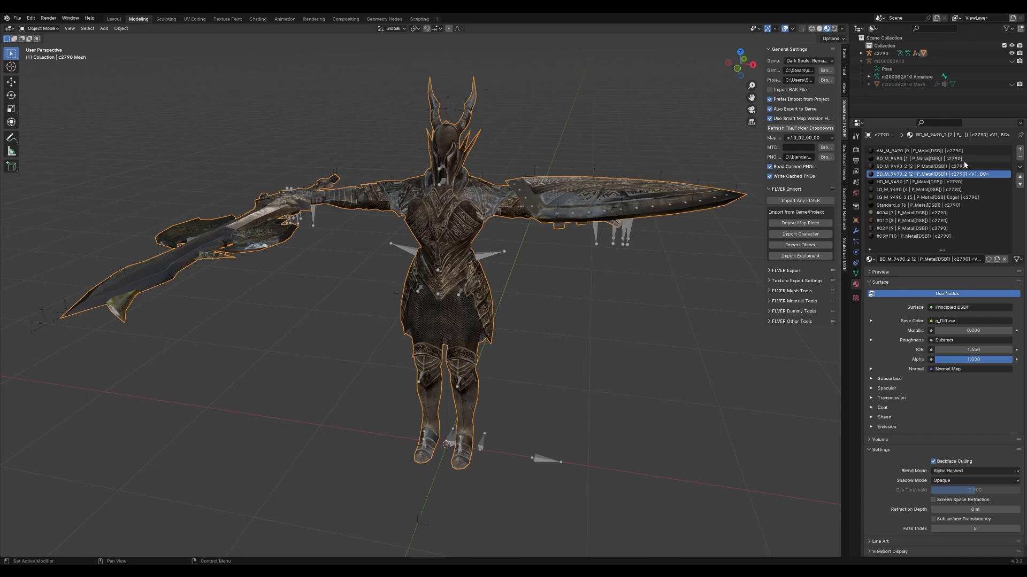
- Select the BD_M_9490_2 material slot without the <V1, BC> suffix and examine its Backface Culling setting
left_click(979, 167)
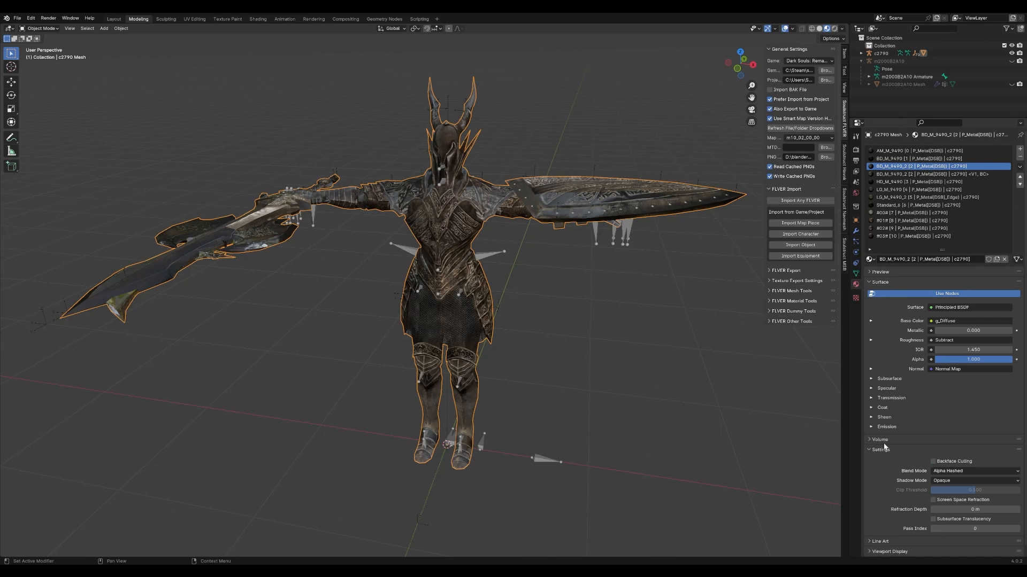
scroll(887, 453, "down", 1)
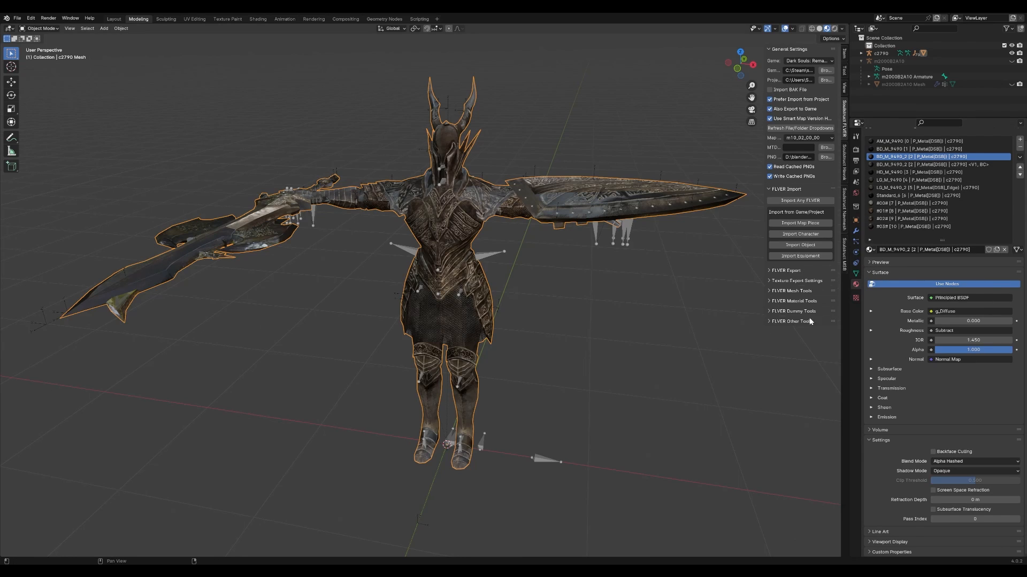
left_click(960, 453)
left_click(954, 165)
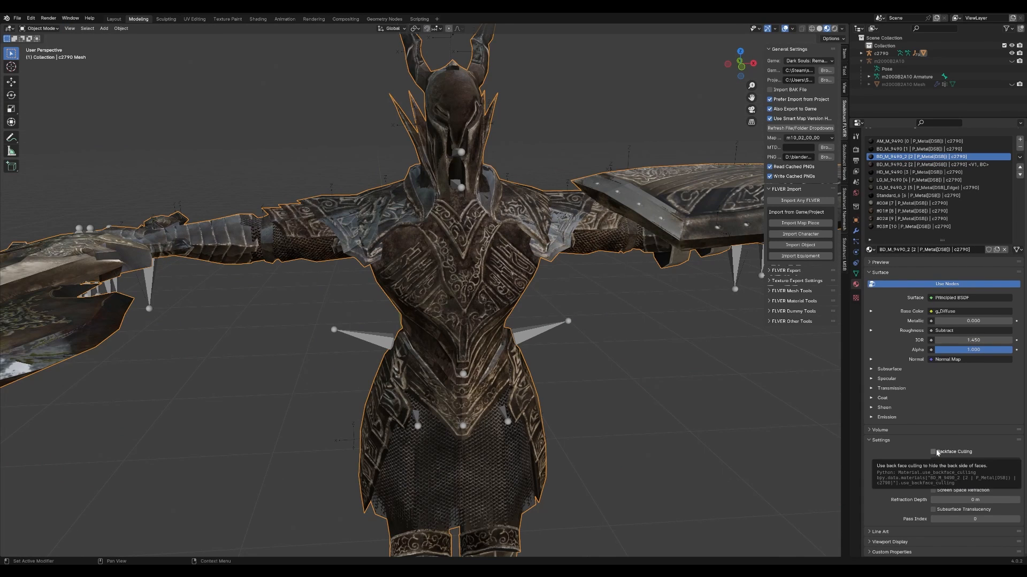
- Enlarge the outliner and expand the c2790 Armature to list the character's bones
key("shift+grave")
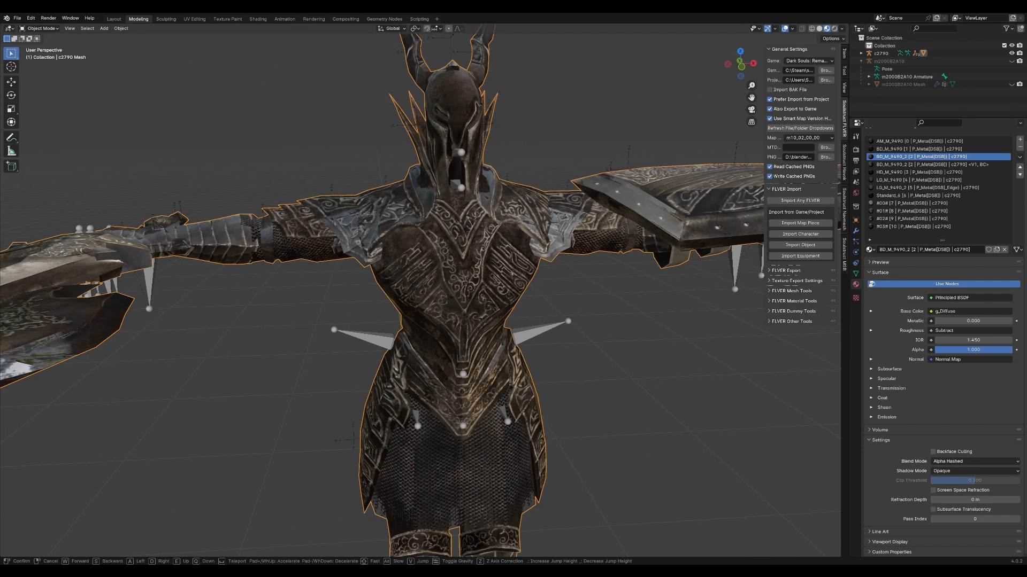
key("s")
key("a")
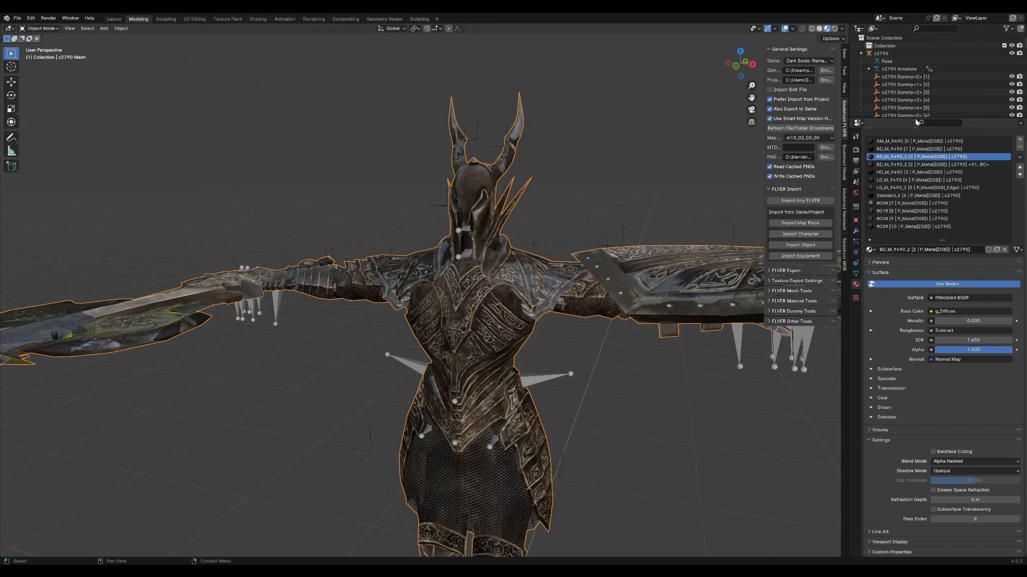
left_click_drag(915, 118, 916, 260)
left_click(869, 68)
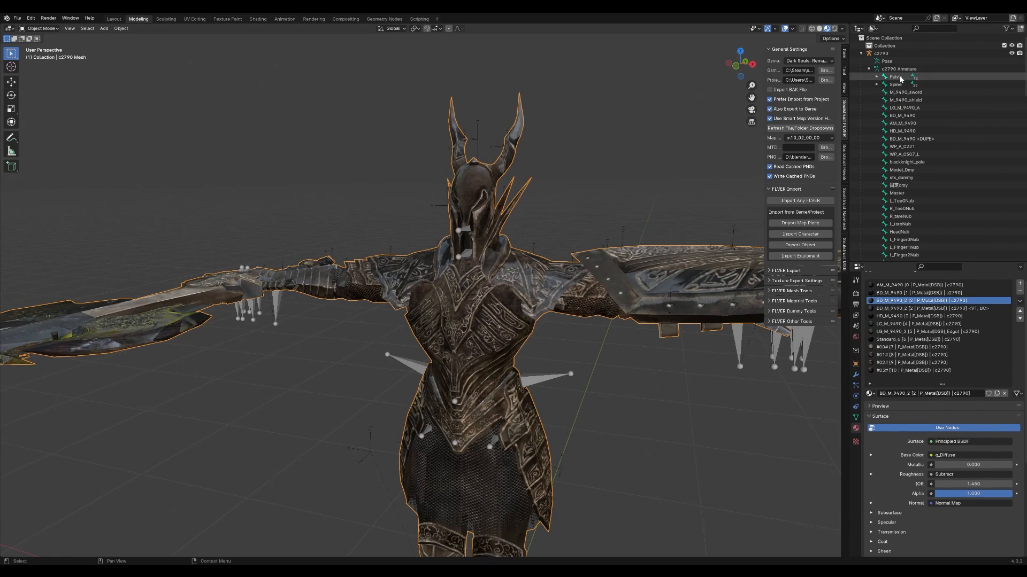
key("shift+grave")
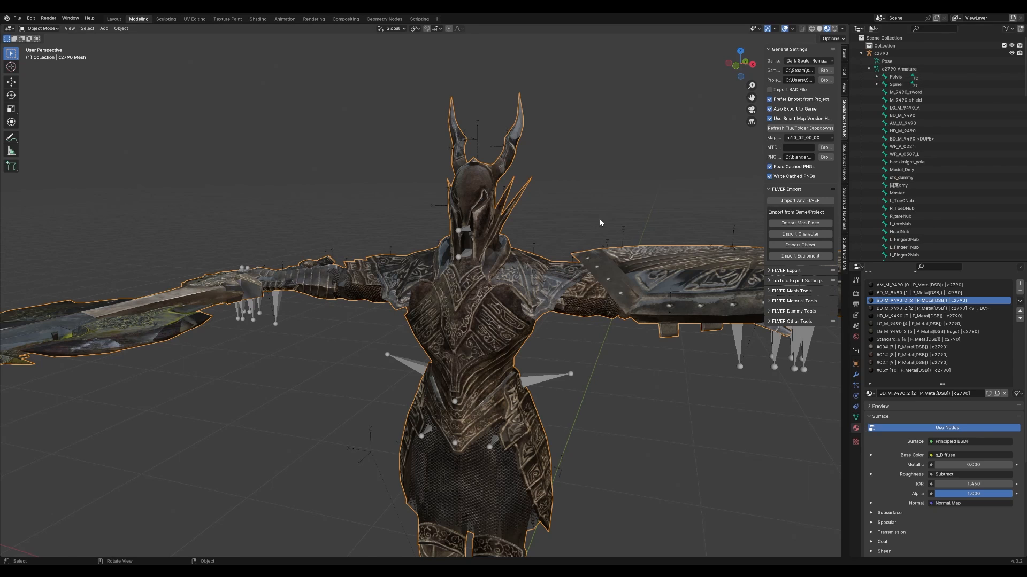
key("s")
left_click(600, 222)
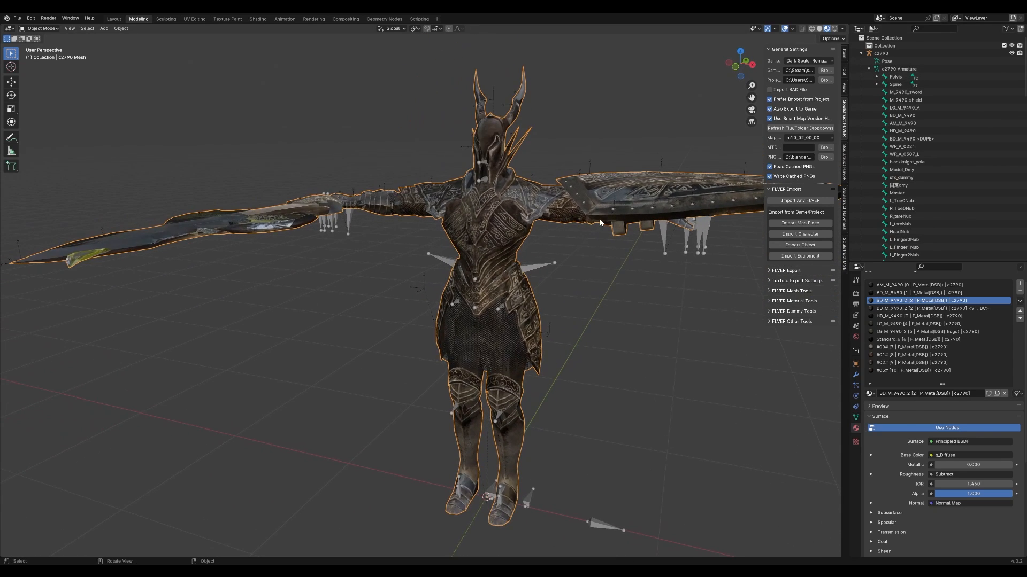
- Select the c2790 armature, inspect individual hip and hand bones in Edit Mode, and return to Object Mode
left_click(533, 269)
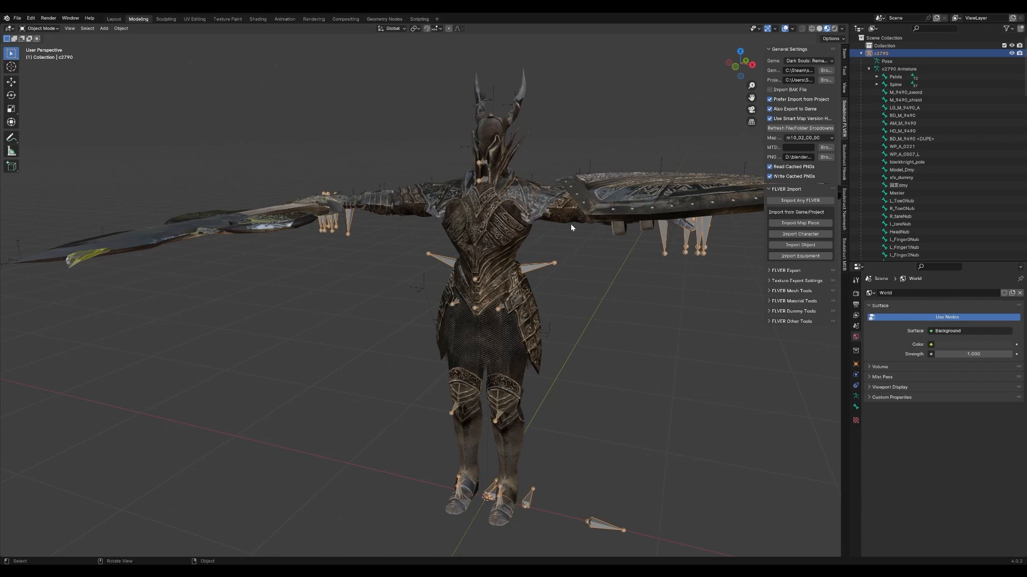
key("Tab")
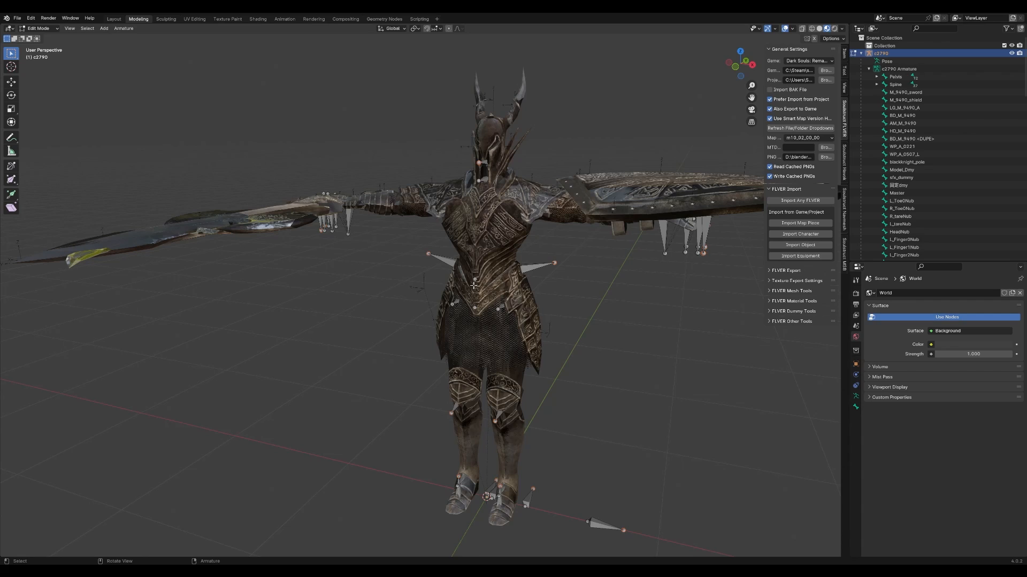
left_click(444, 262)
left_click(557, 265)
left_click(665, 243)
left_click(697, 238)
left_click(348, 217)
left_click(441, 261)
key("Tab")
- Examine the armature's bone hierarchy, expanding Pelvis through R_Thigh, R_Calf and R_Foot, and review the root-level bones
key("shift+grave")
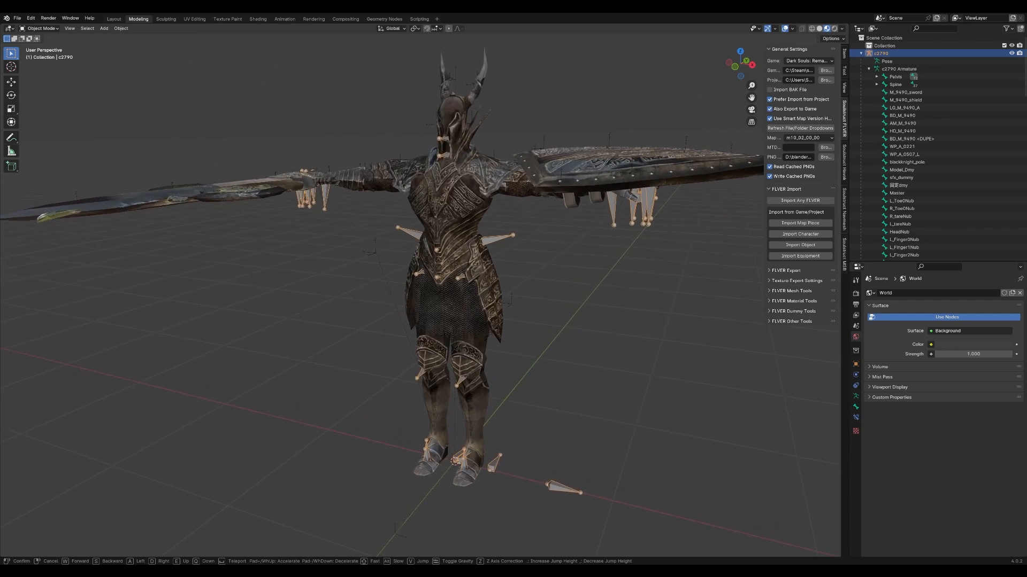
left_click(398, 242)
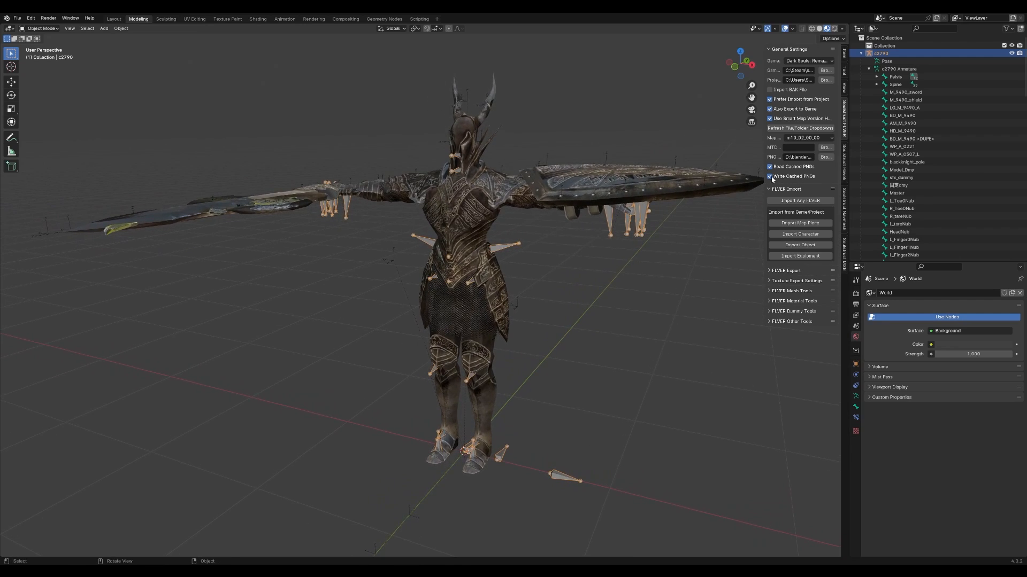
left_click(877, 77)
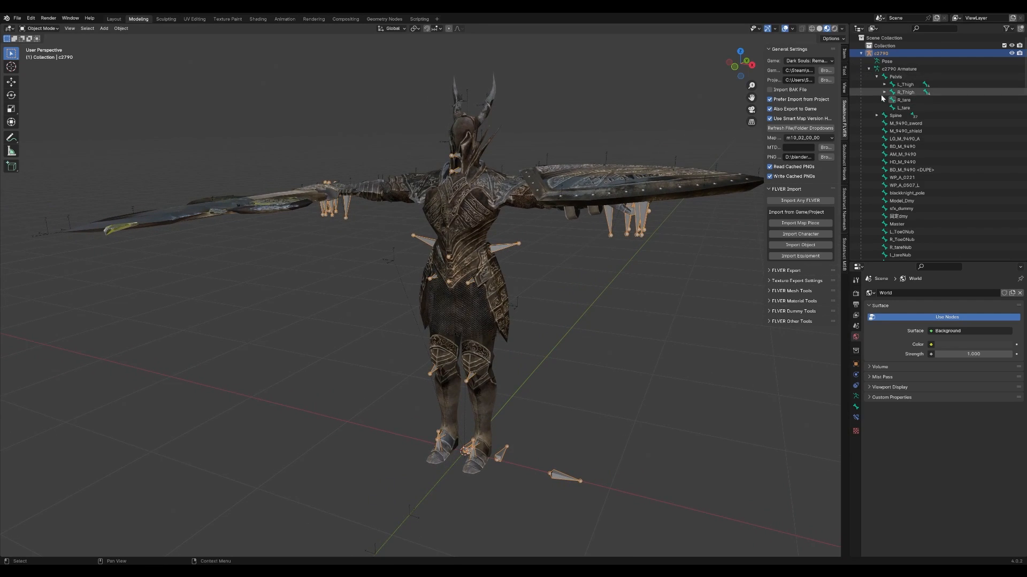
left_click(885, 92)
left_click(892, 100)
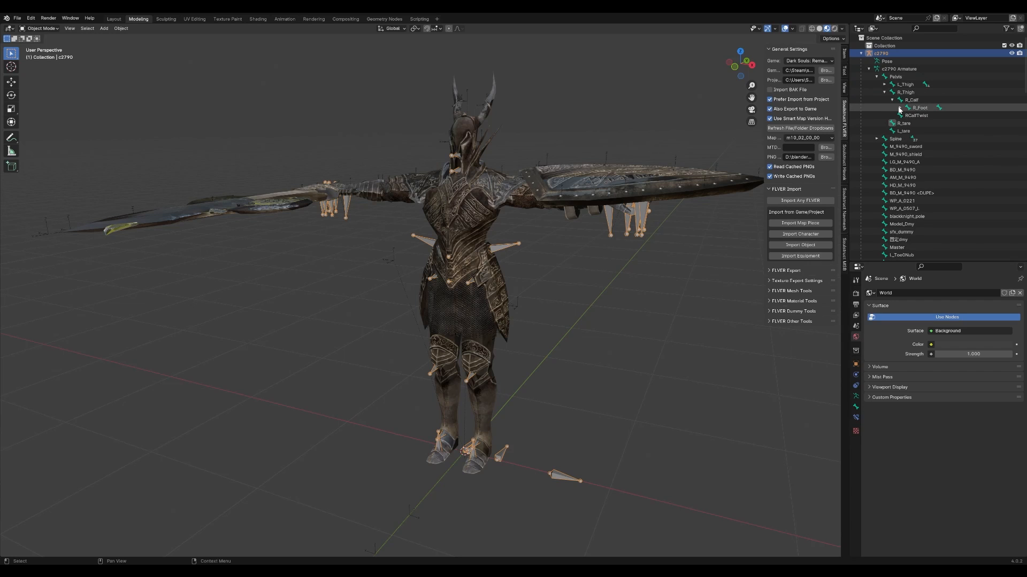
left_click(899, 108)
scroll(906, 160, "down", 4)
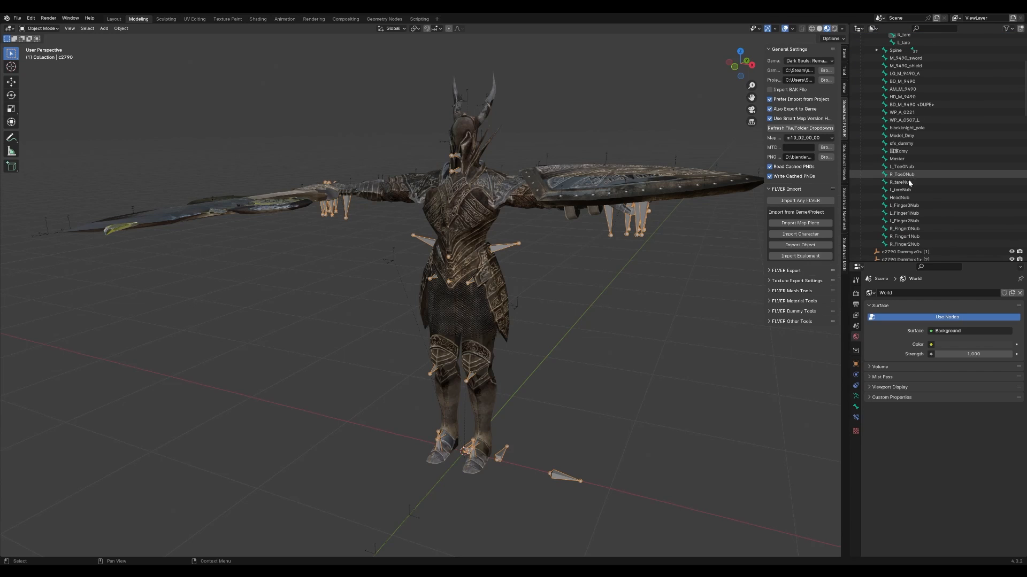
scroll(908, 171, "up", 4)
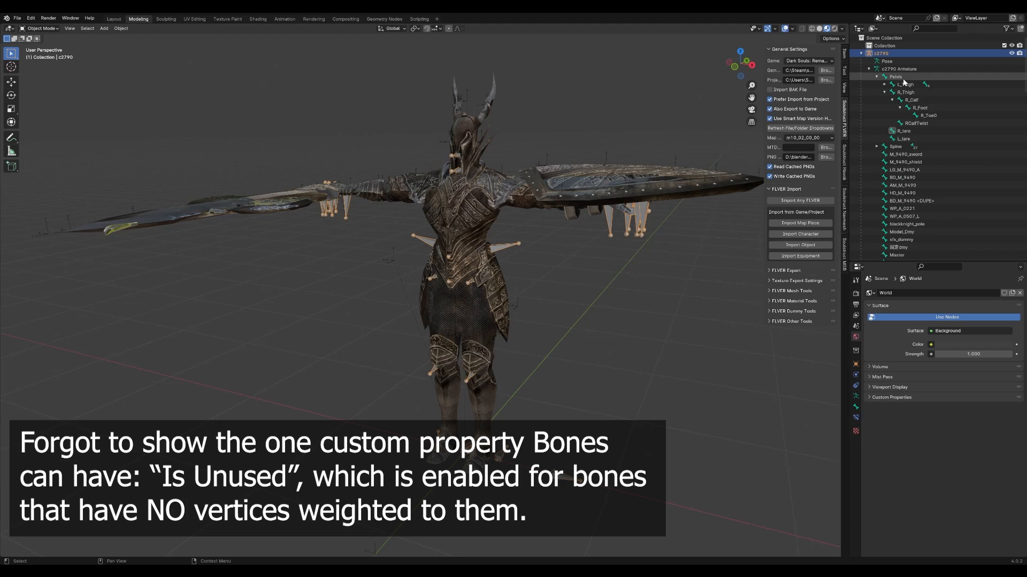
scroll(908, 202, "down", 4)
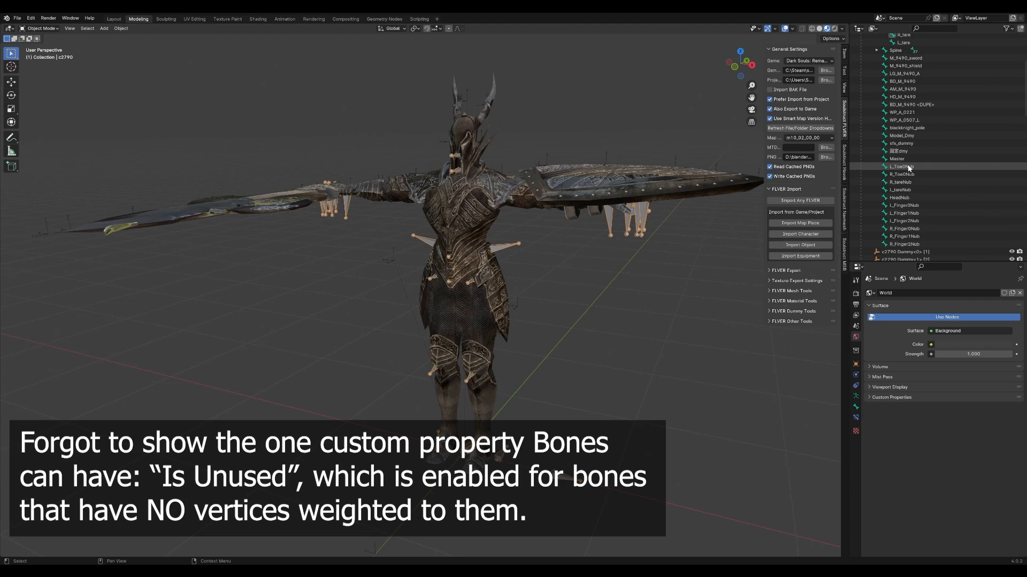
left_click(908, 168)
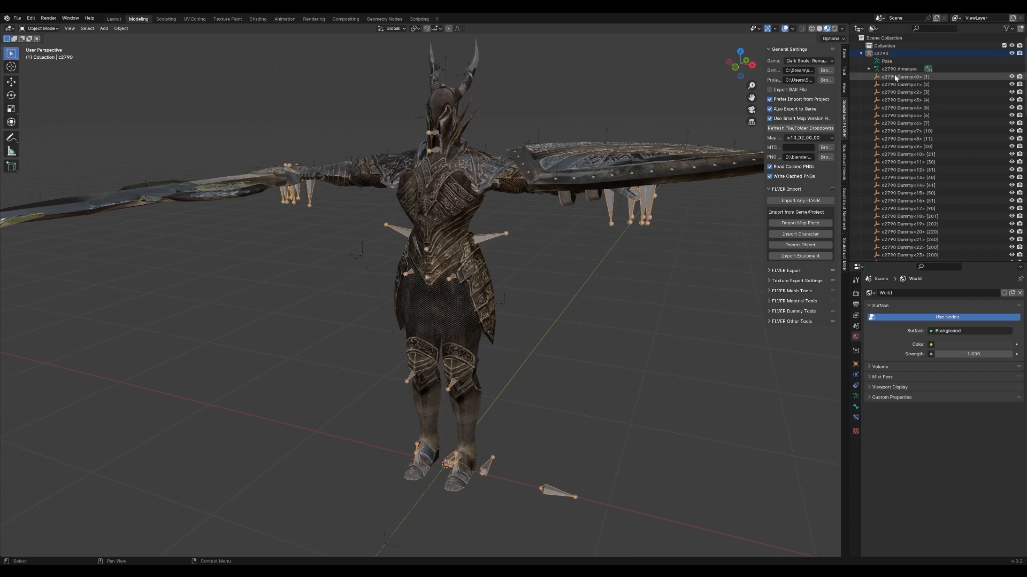
- Select the dummy c2790 Dummy<11> [30], shift it temporarily to see where it sits, and cancel the move
scroll(906, 86, "down", 10)
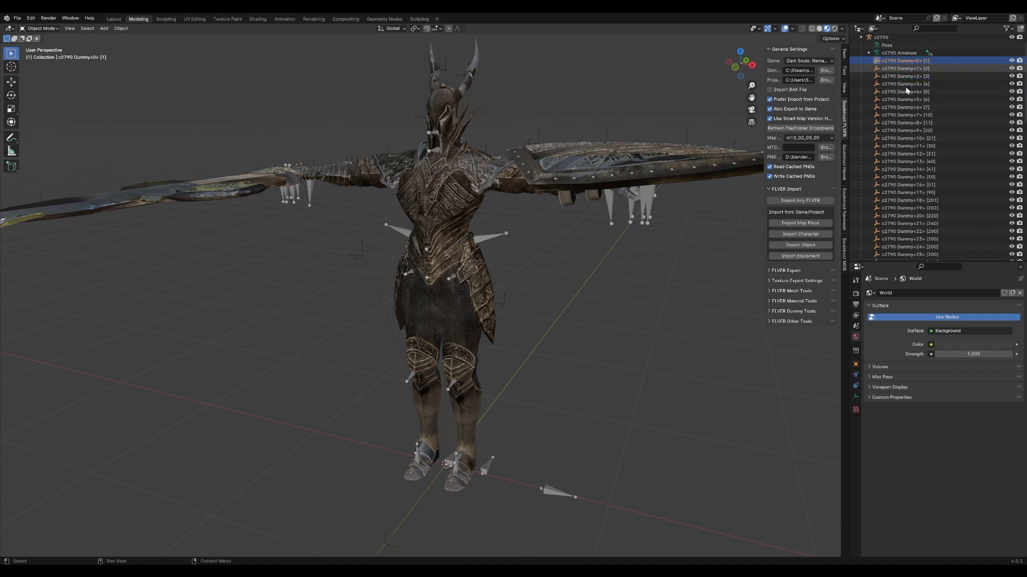
left_click(912, 149)
scroll(911, 149, "up", 8)
left_click(898, 101)
scroll(898, 100, "up", 4)
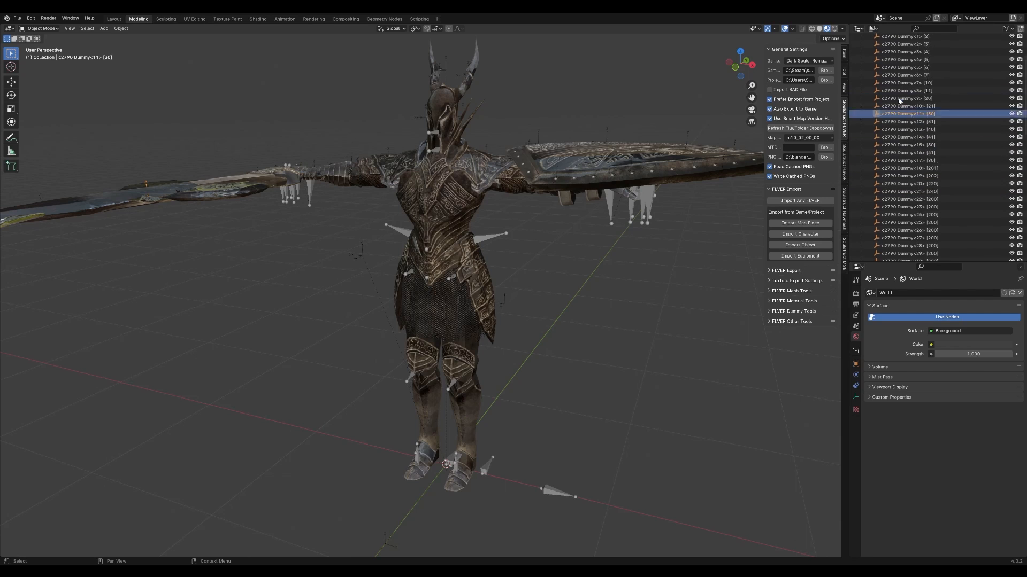
key("shift+grave")
left_click(424, 290)
key("g")
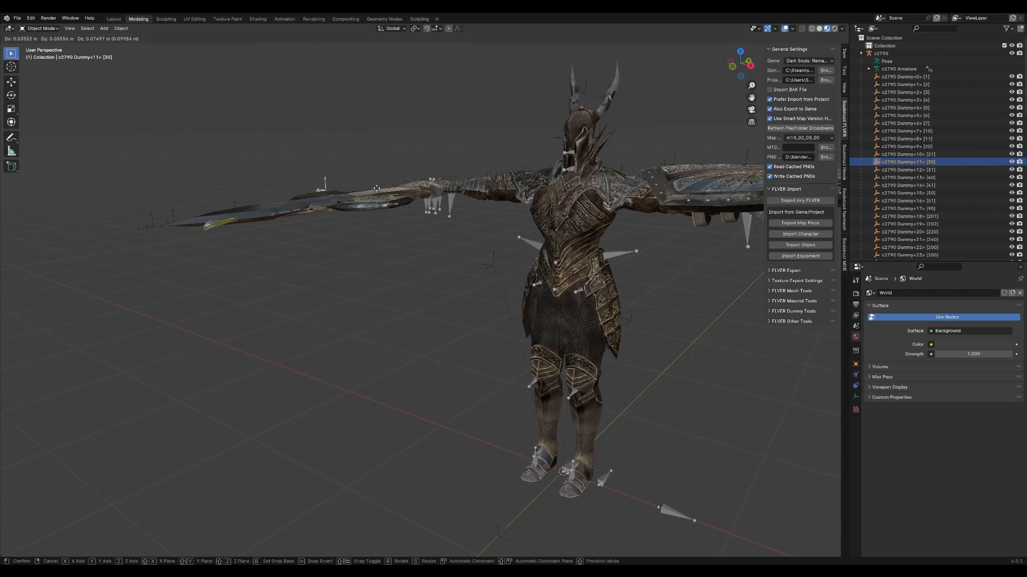
right_click(382, 144)
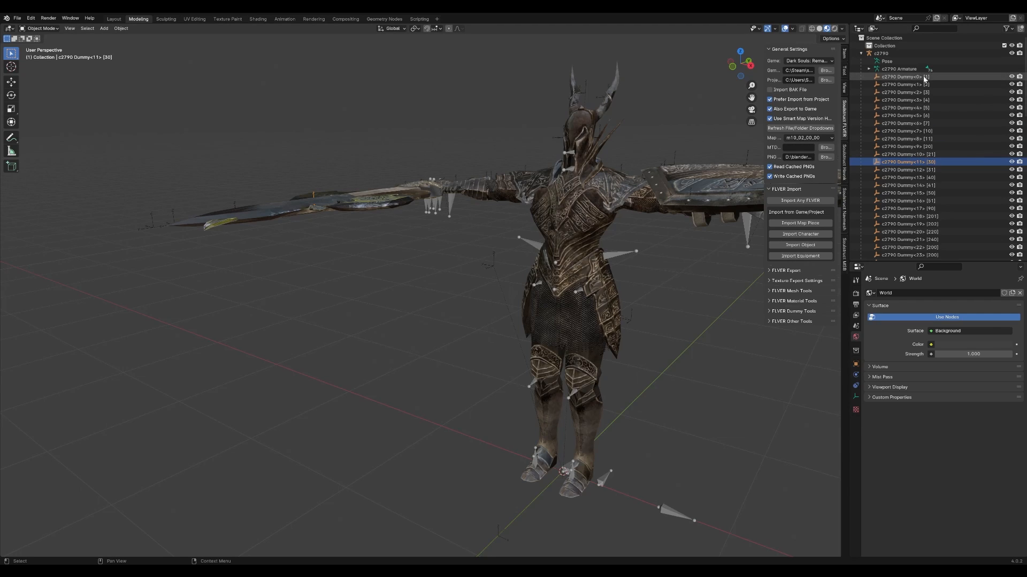
- Select c2790 Dummy<3> [4] and look through the full list of the character's dummies and their bracketed reference IDs
left_click(909, 100)
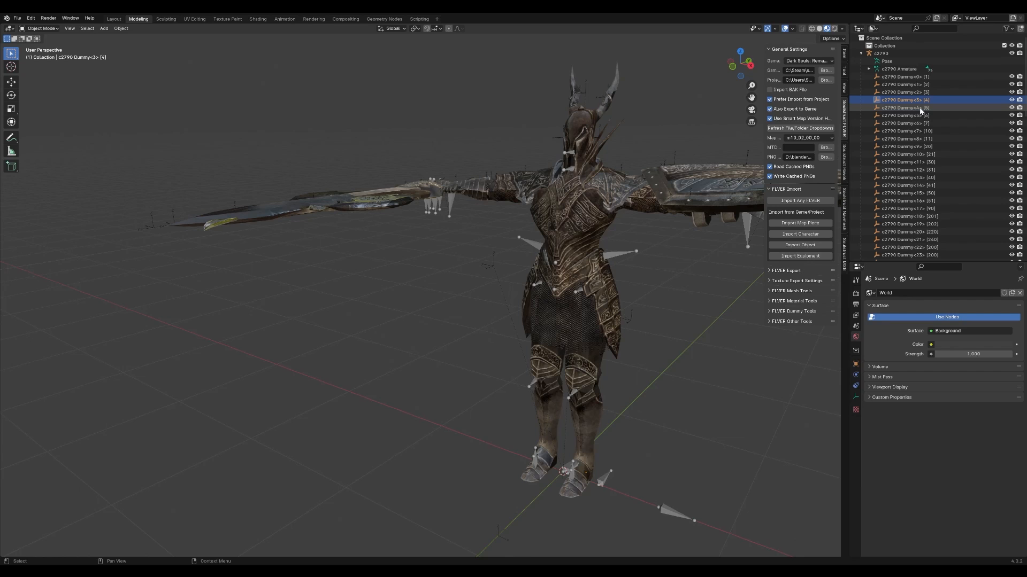
scroll(920, 107, "down", 15)
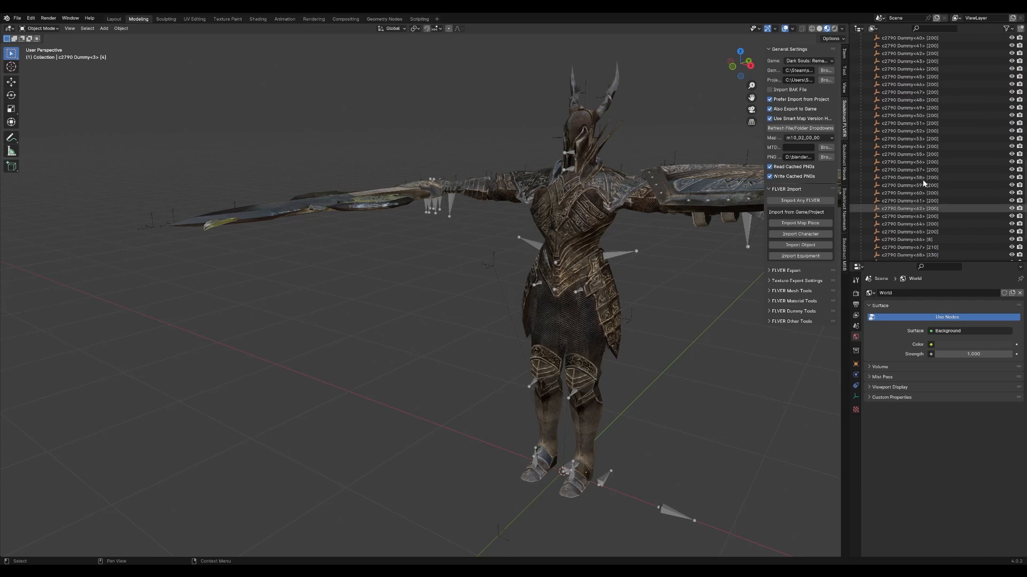
scroll(923, 183, "up", 15)
middle_click_drag(700, 172, 707, 171)
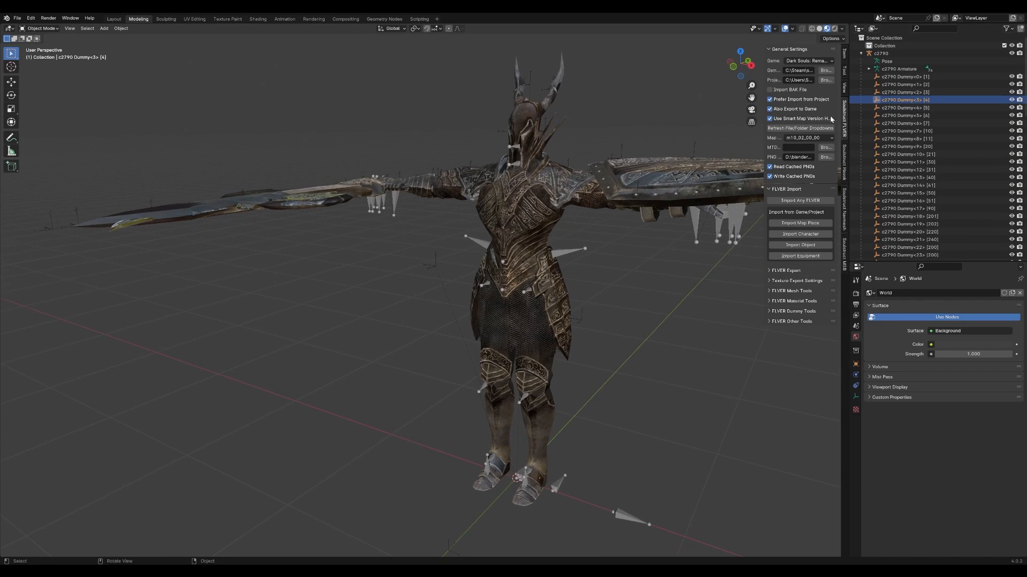
- Select c2790 Dummy<0> [1], shift it temporarily to locate it on the model, and cancel the move
left_click(906, 77)
key("g")
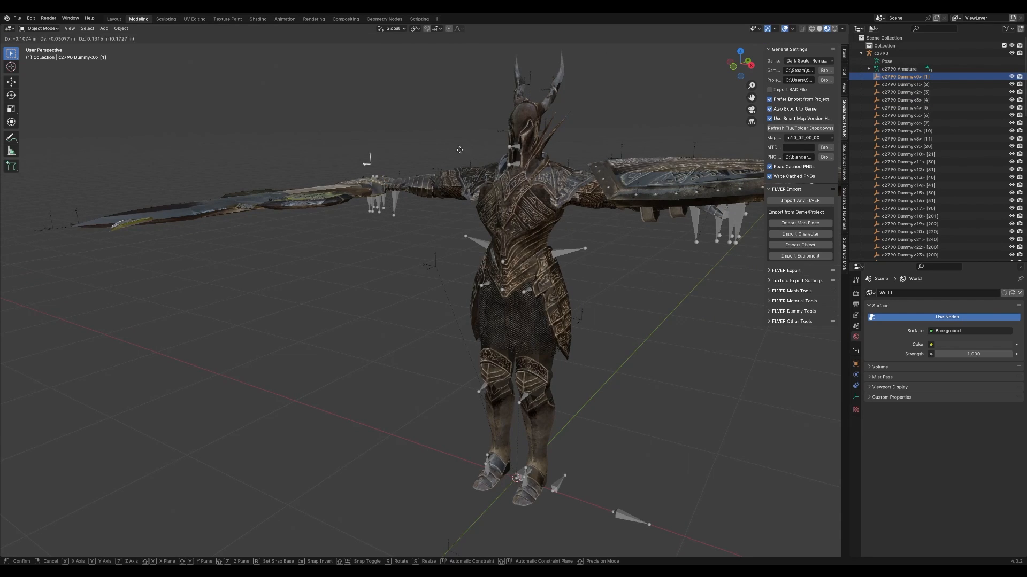
right_click(479, 117)
middle_click_drag(478, 94, 476, 145, "shift")
scroll(476, 145, "up", 1)
- Select c2790 Dummy<1> [2] and examine the character and its dummies from several viewpoints
left_click(905, 85)
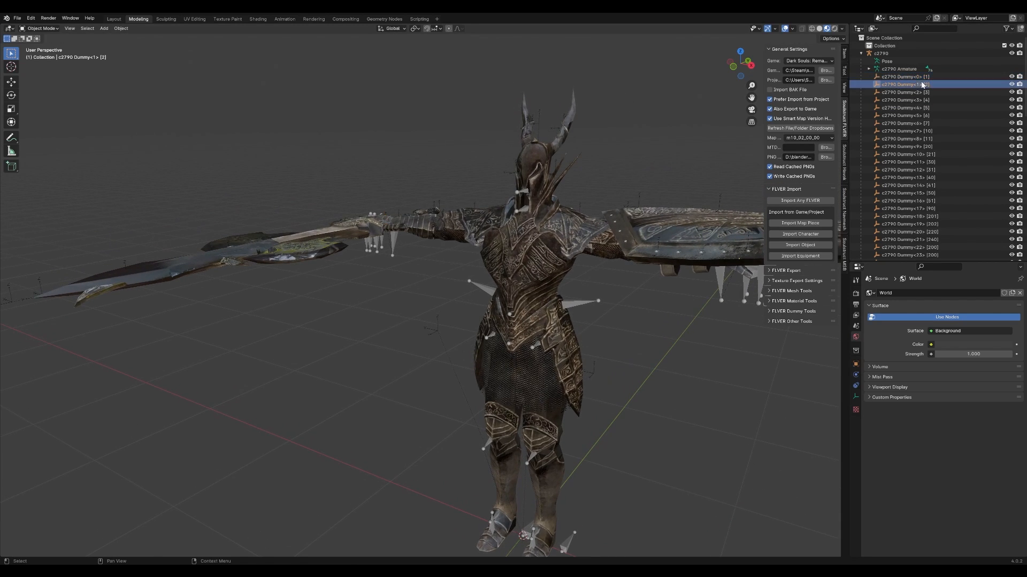
key("shift+grave")
key("w")
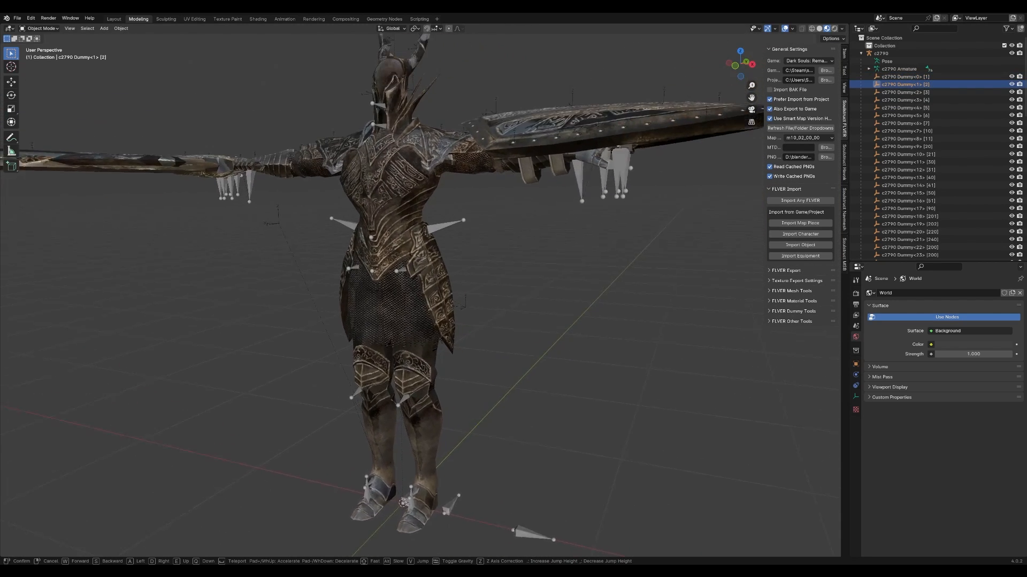
key("s")
key("w")
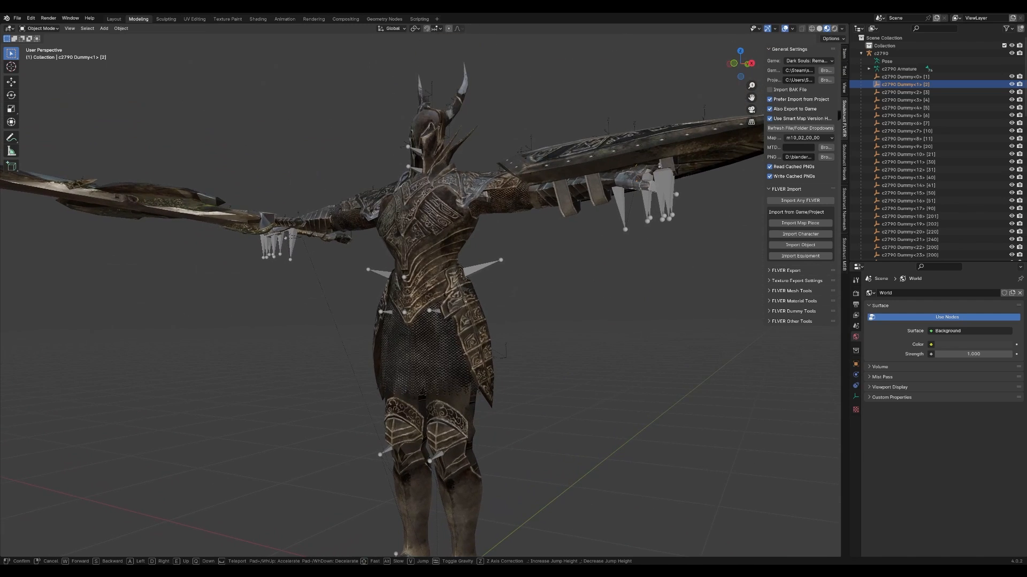
key("s")
key("e")
key("w")
key("s")
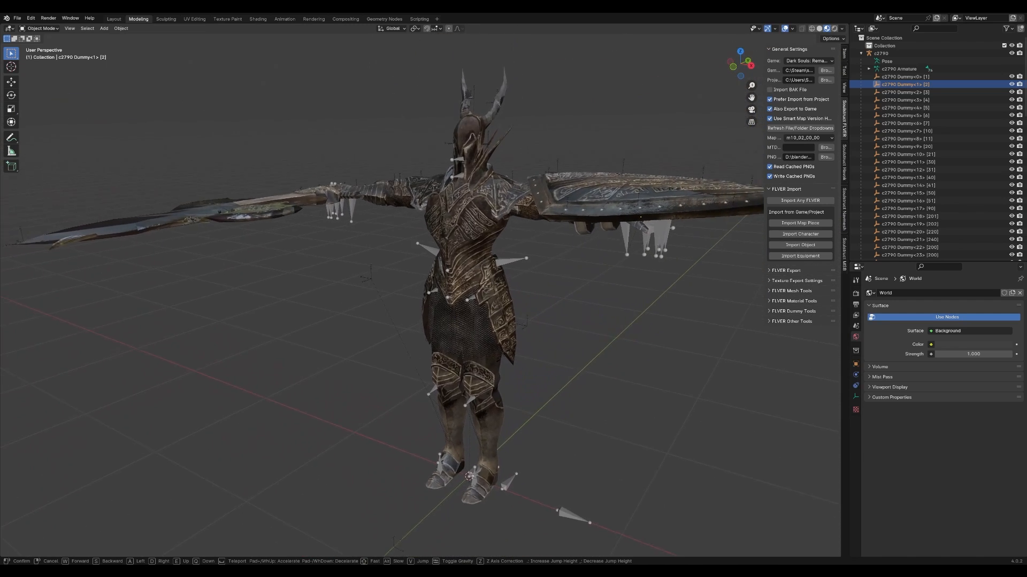
left_click(613, 178)
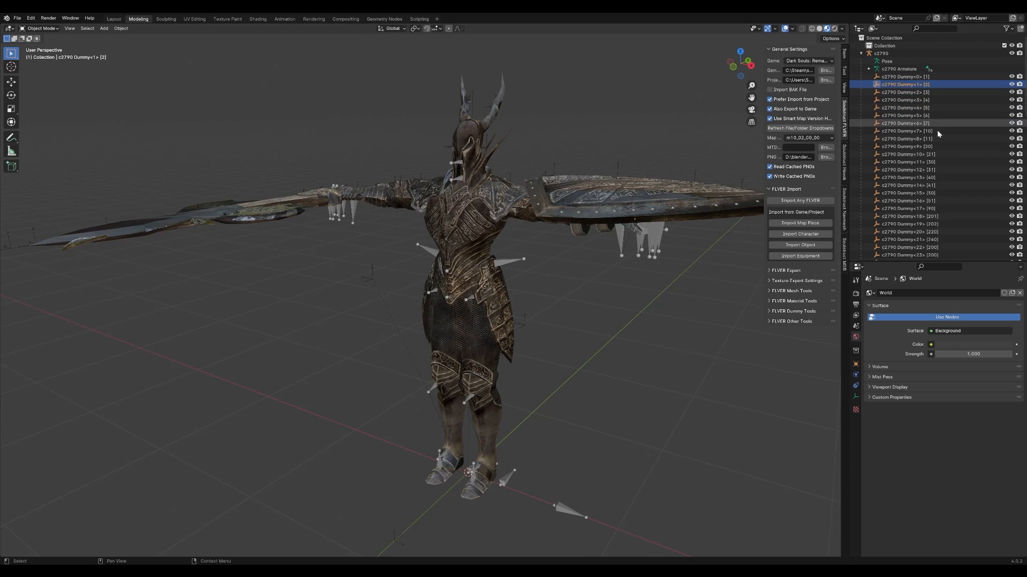
- Select all dummies sharing reference ID 200, from c2790 Dummy<23> through Dummy<65>
scroll(939, 165, "down", 6)
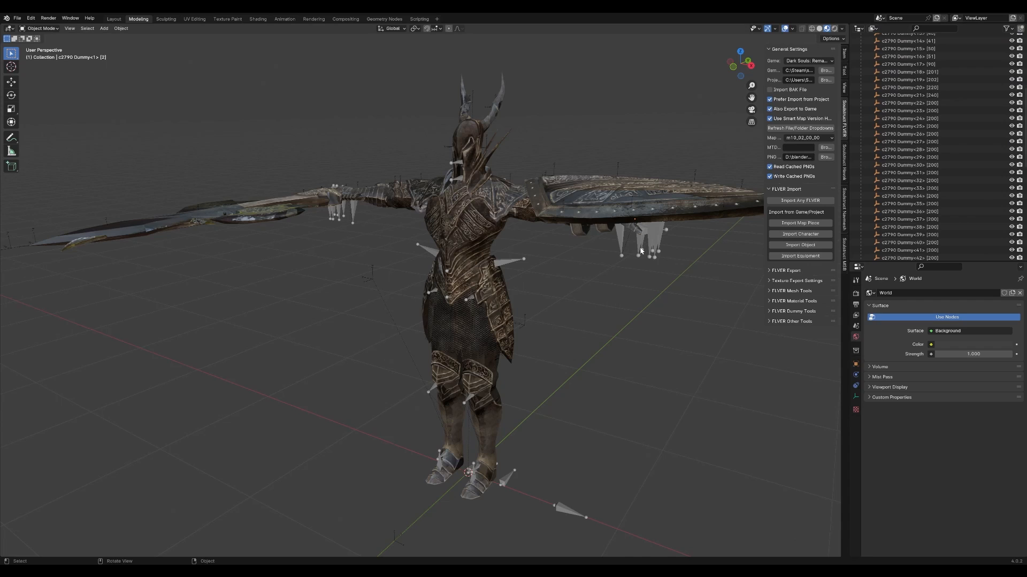
left_click(925, 118)
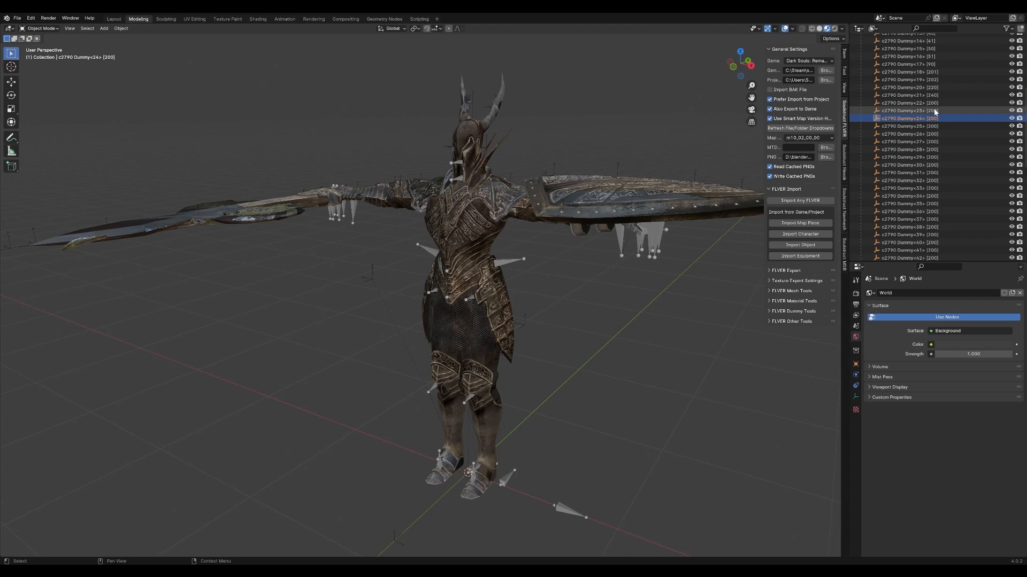
left_click(934, 110)
scroll(931, 213, "down", 8)
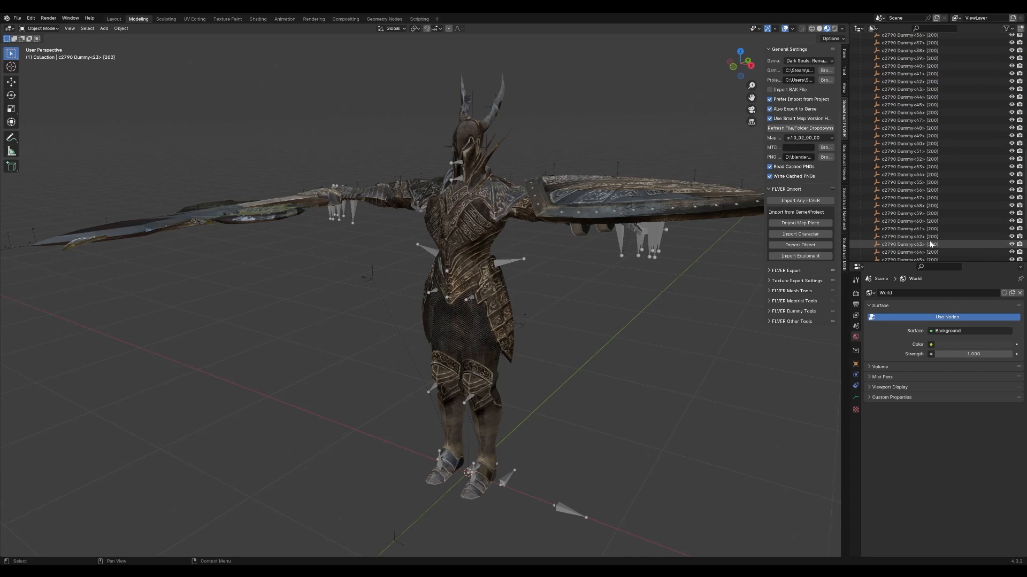
scroll(931, 245, "down", 2)
left_click(928, 212, "shift")
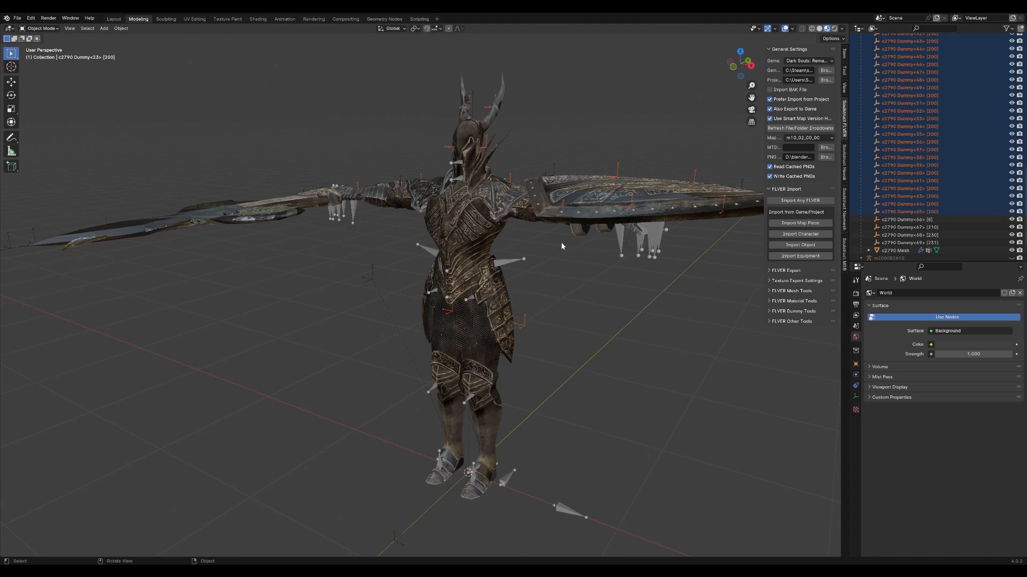
- Shift the selected reference ID 200 dummies temporarily to locate them on the model, and cancel the move
middle_click_drag(561, 246, 566, 189)
key("g")
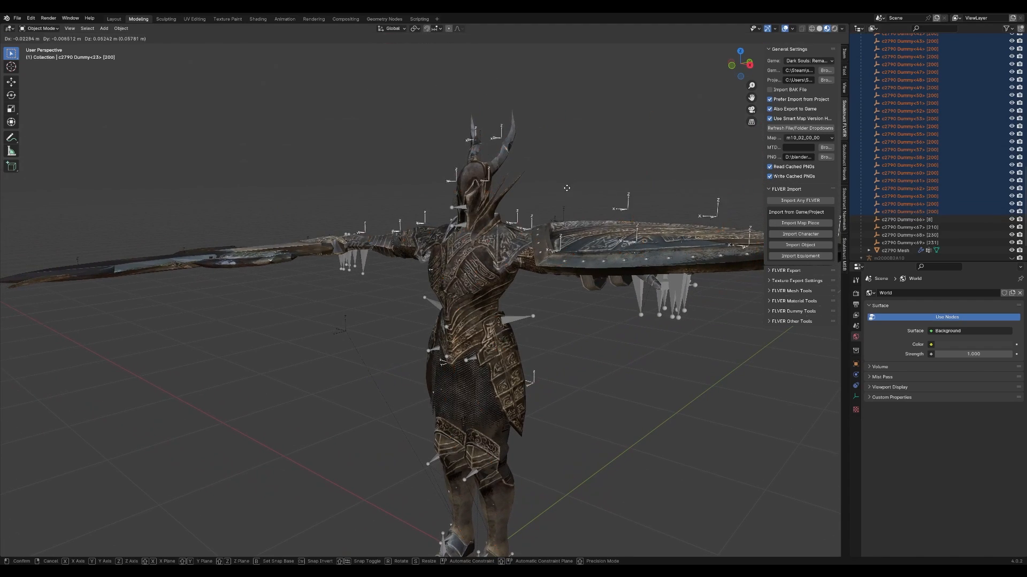
right_click(523, 124)
- Examine the ID 200 dummies around the head and shield up close, and clear the selection
key("shift+grave")
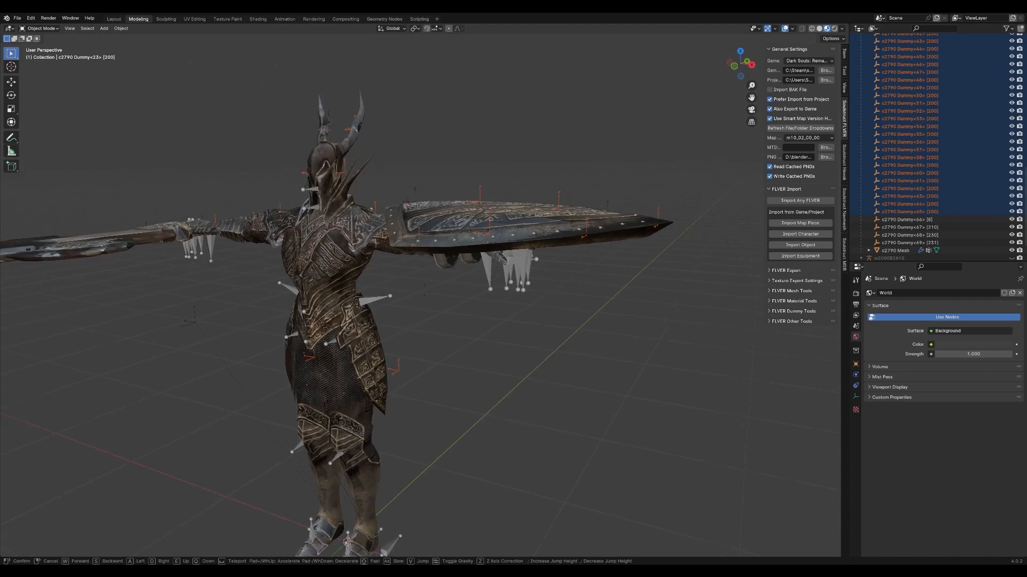
key("w")
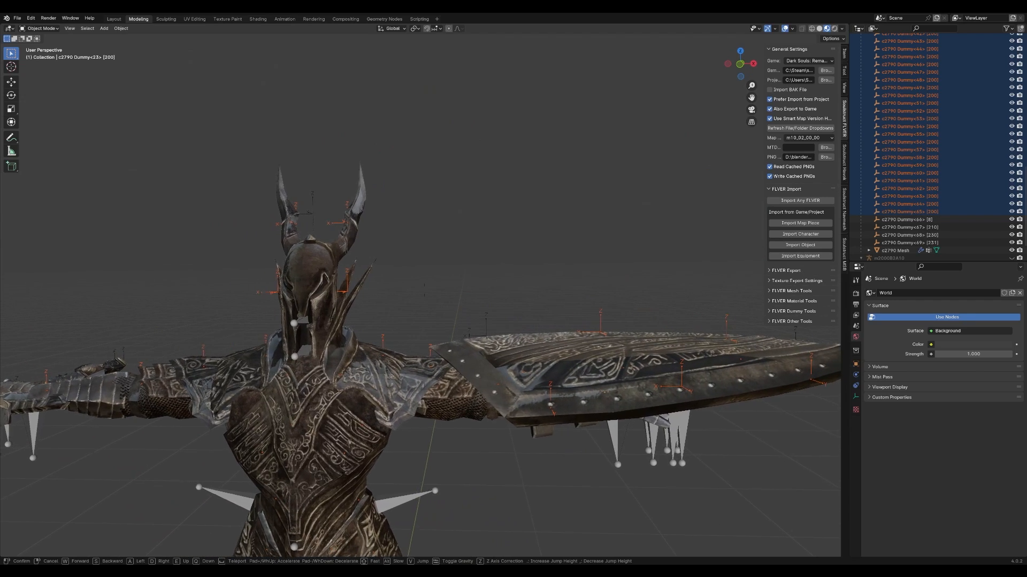
key("s")
key("d")
left_click(584, 146)
left_click(584, 146)
- Select c2790 Dummy<0> [1] and examine its empty display settings, transform, bone parenting relations and custom properties
scroll(900, 185, "up", 3)
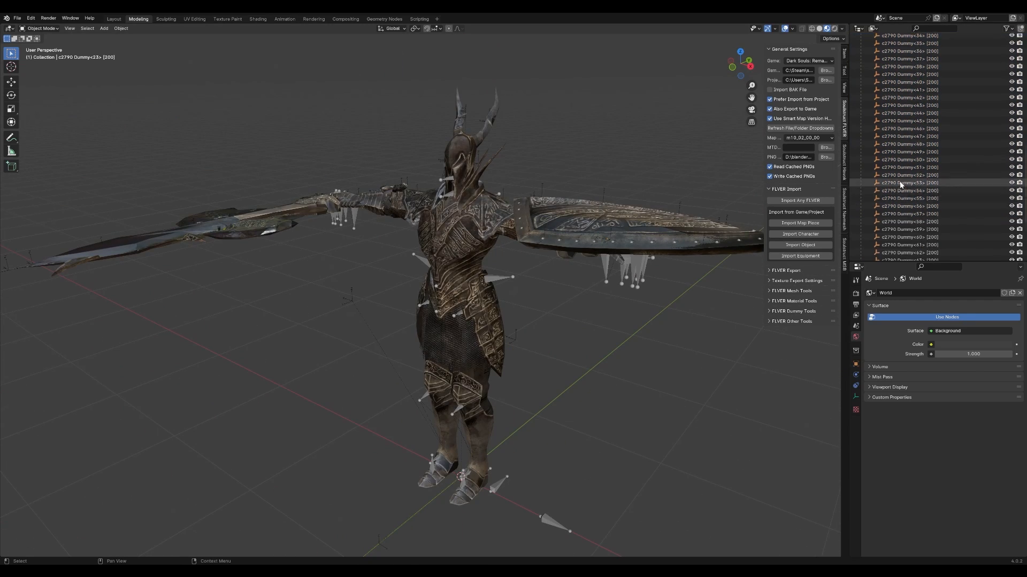
scroll(900, 185, "up", 15)
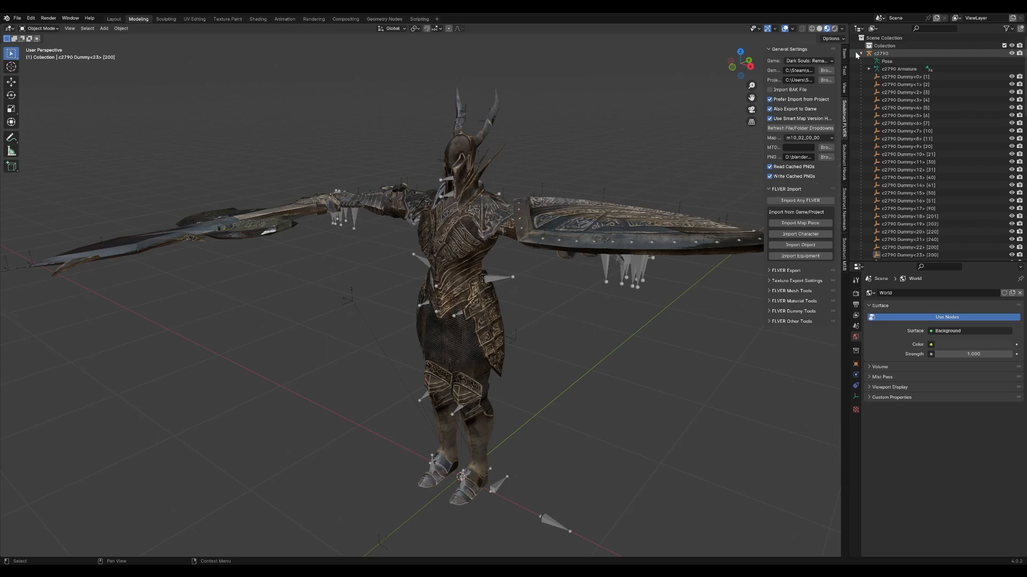
left_click(878, 76)
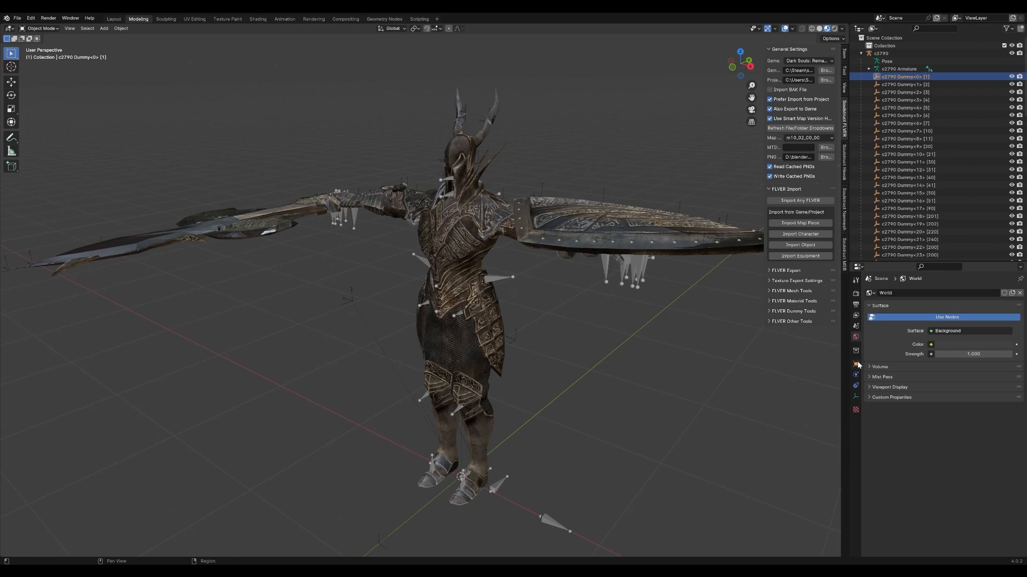
left_click(856, 397)
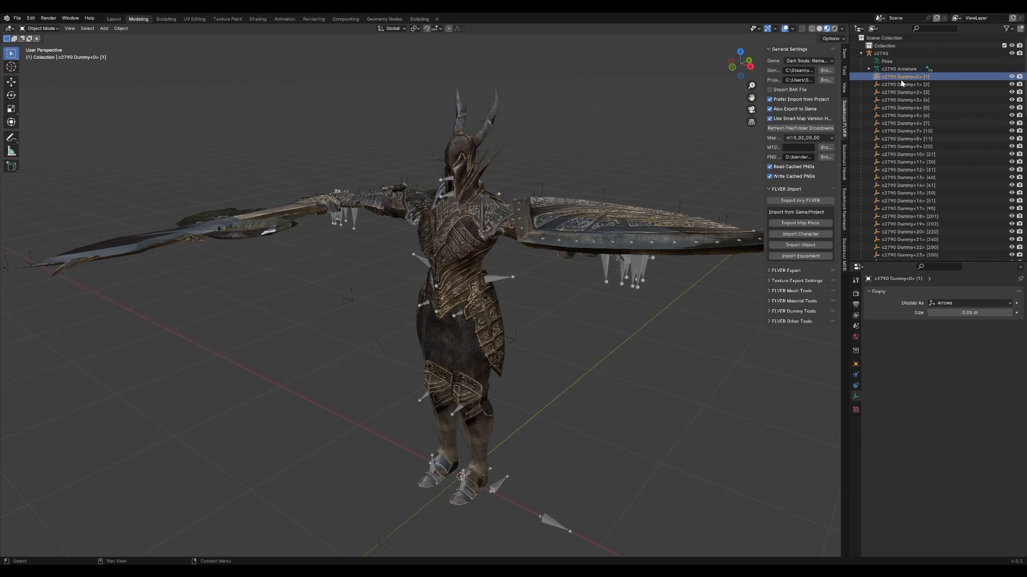
left_click(856, 363)
scroll(976, 424, "down", 1)
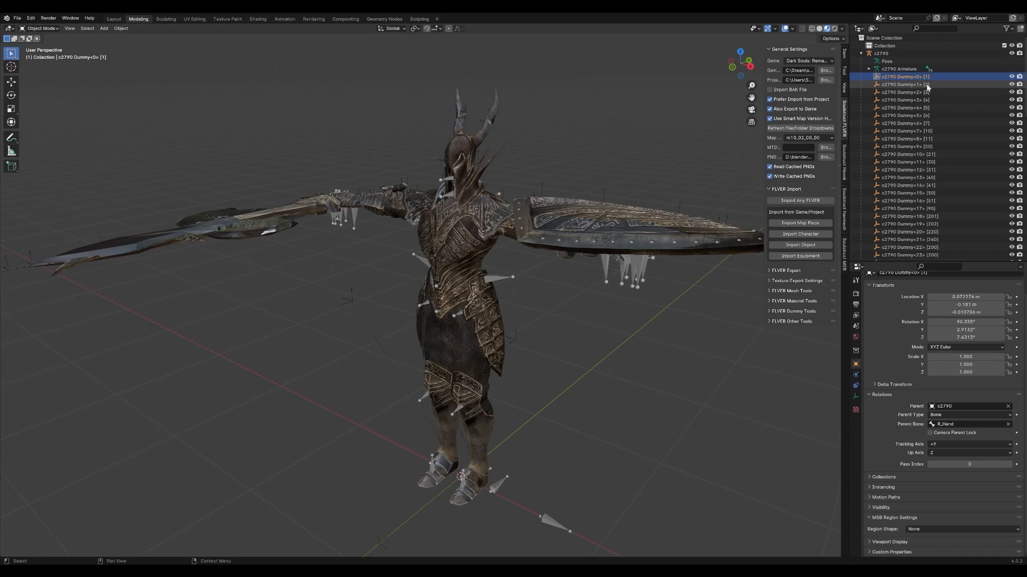
left_click(891, 396)
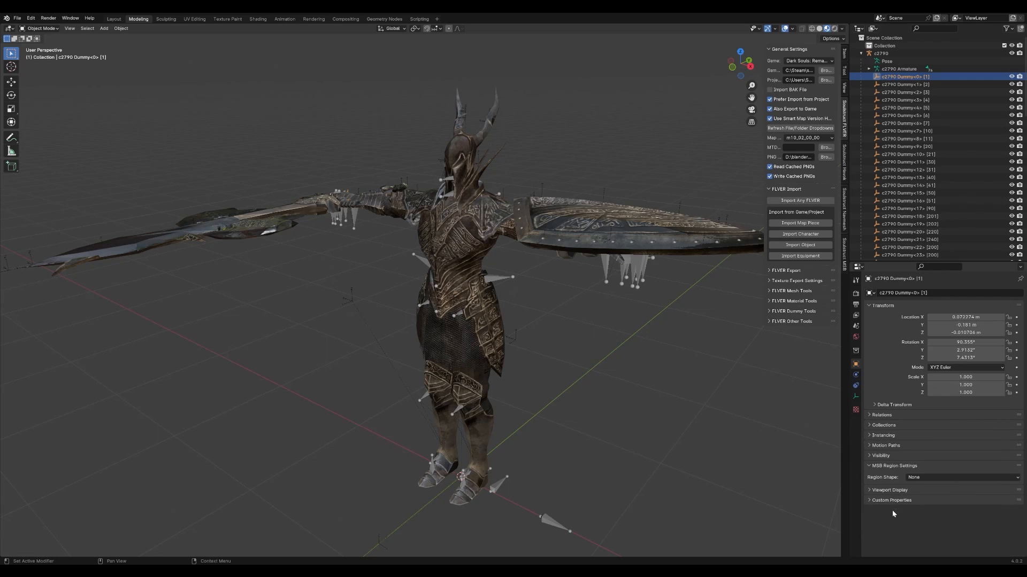
left_click(892, 501)
scroll(892, 452, "down", 2)
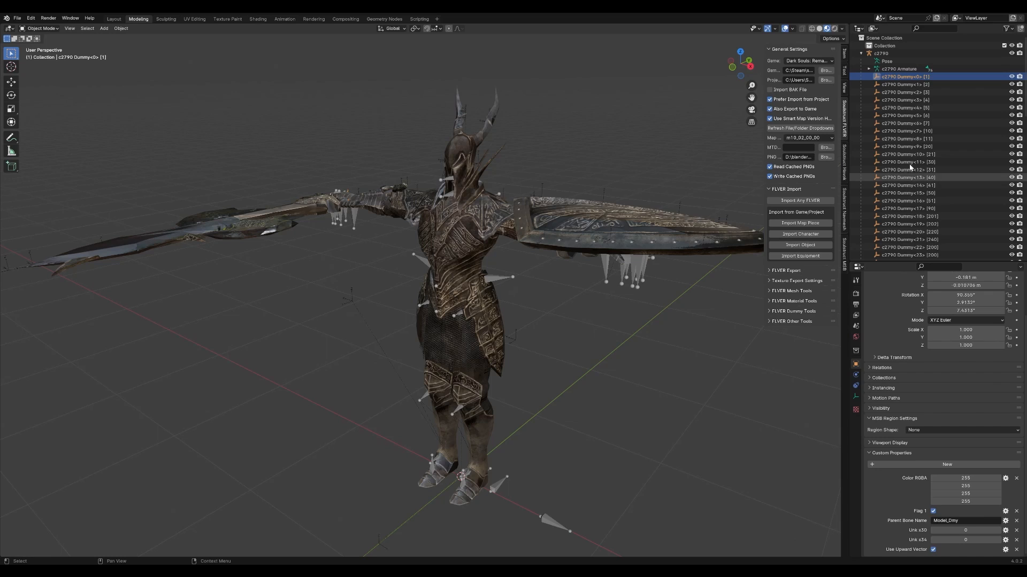
- Select c2790 Dummy<2> [3] and c2790 Dummy<24> [200] in turn to compare their Parent Bone Name custom properties
left_click(926, 92)
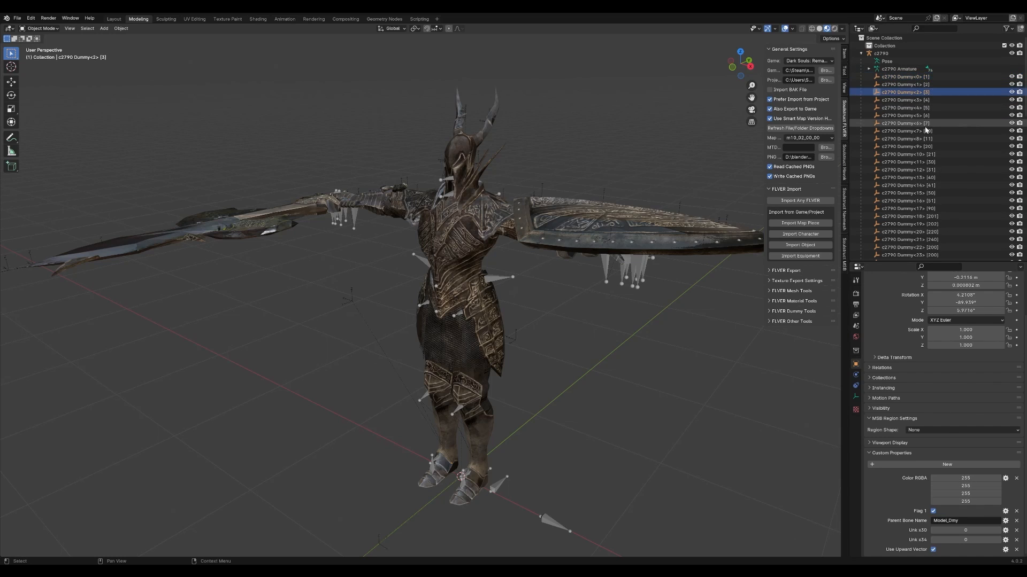
scroll(926, 130, "down", 4)
left_click(909, 166)
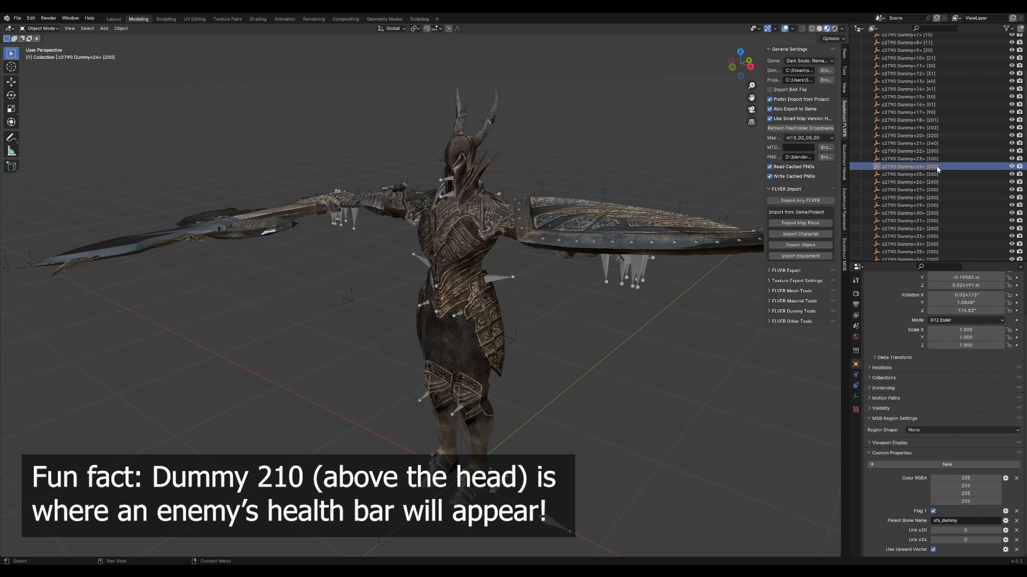
scroll(936, 139, "up", 4)
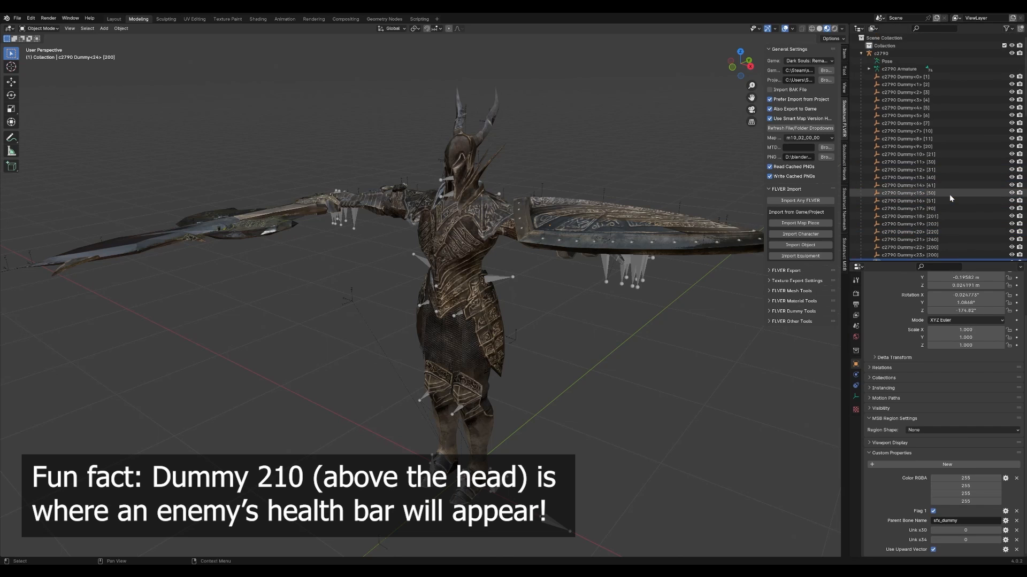
- Collapse the c2790 hierarchy and bring the character's mesh into edit mode with the whole figure in view
left_click(861, 54)
key("shift+grave")
key("w")
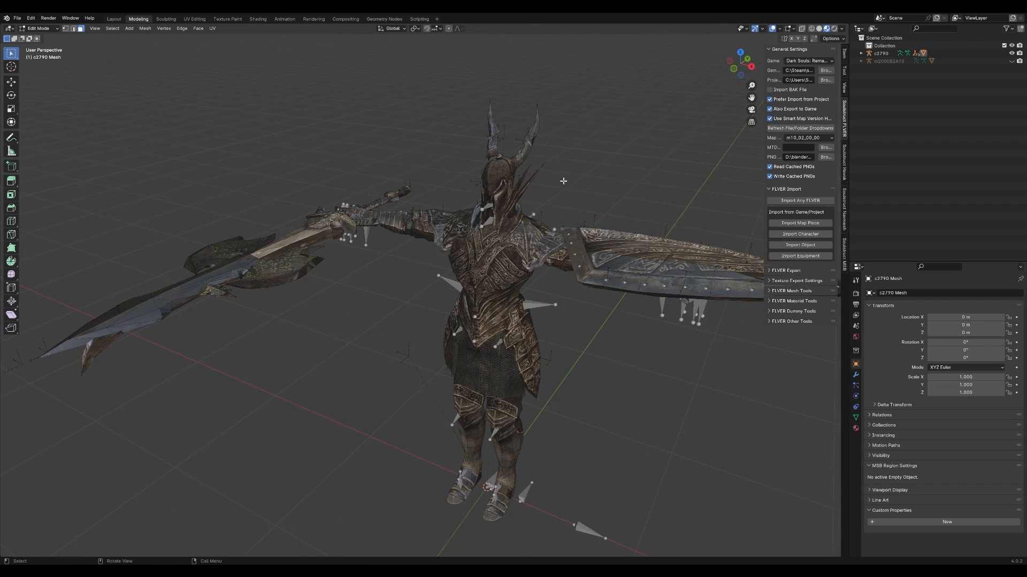
key("shift+grave")
key("q")
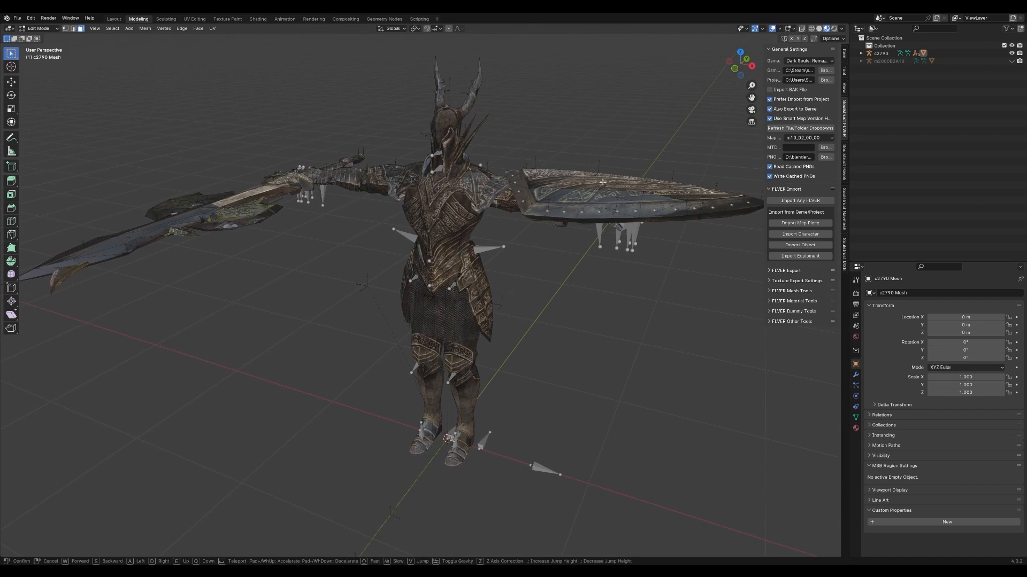
left_click(420, 296)
- Select all faces of c2790 Mesh that use the sword material #00# [7 | P_Metal[DSB]]
left_click(861, 53)
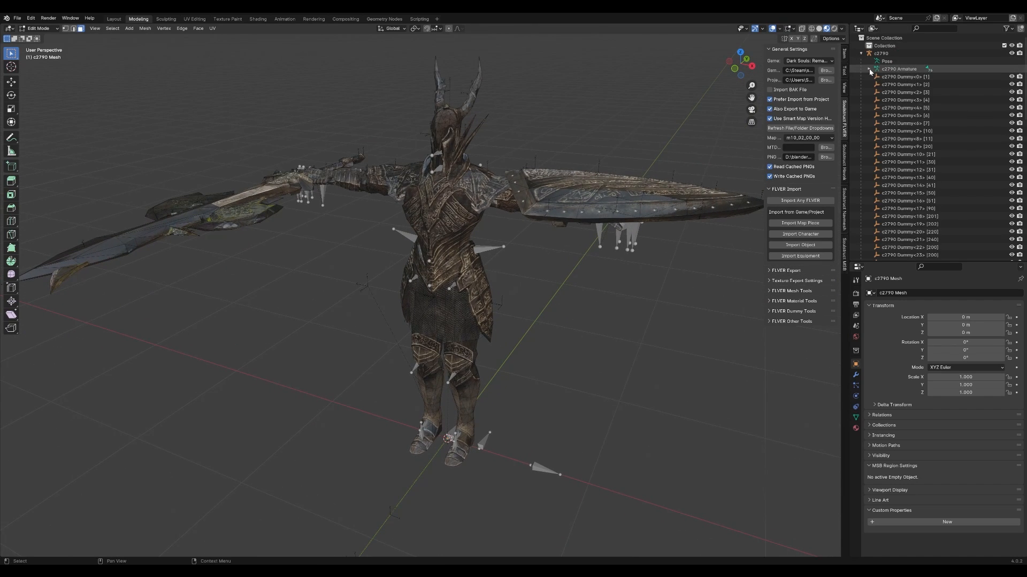
scroll(926, 243, "down", 15)
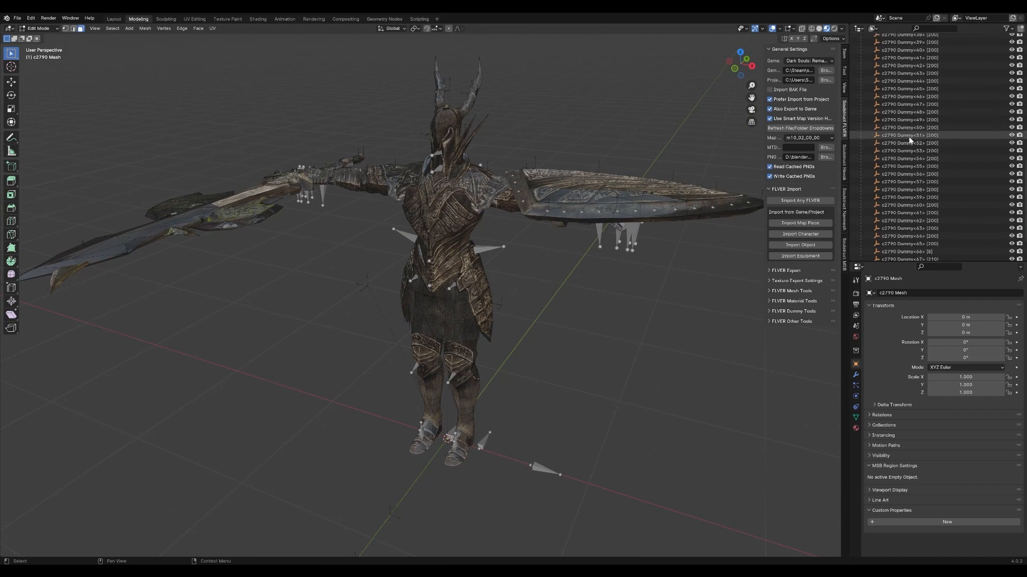
left_click(869, 245)
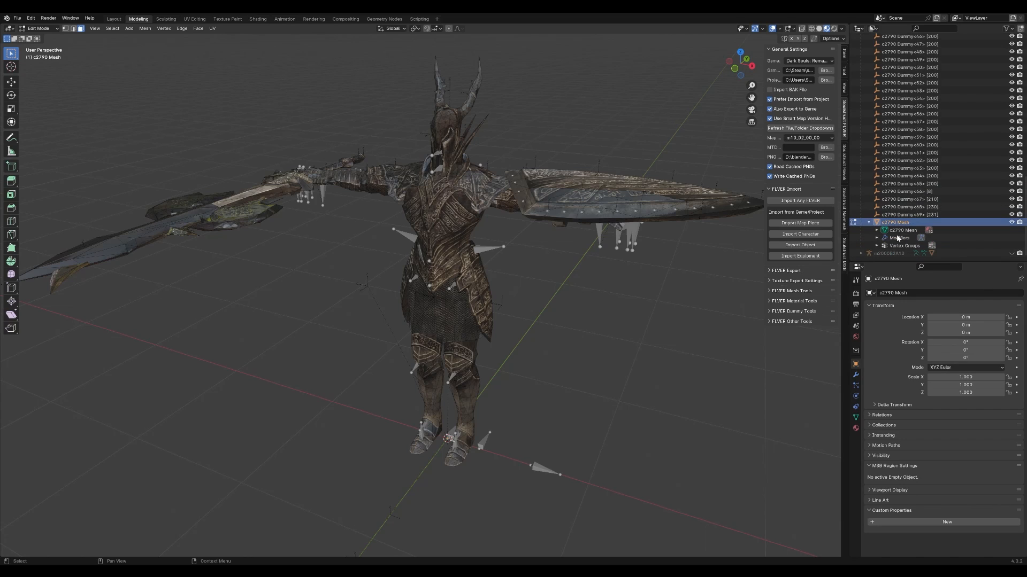
left_click(877, 231)
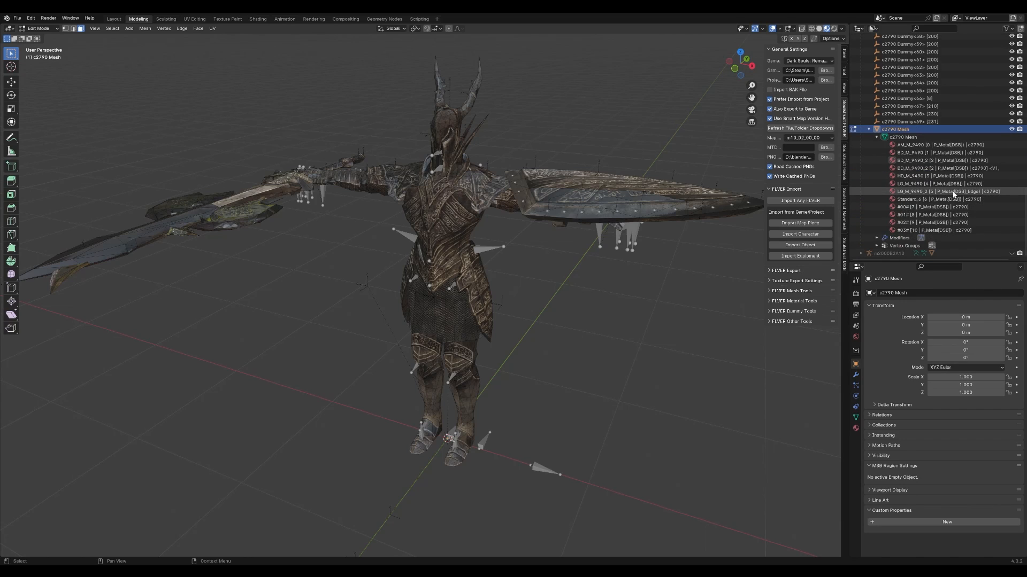
left_click(906, 211)
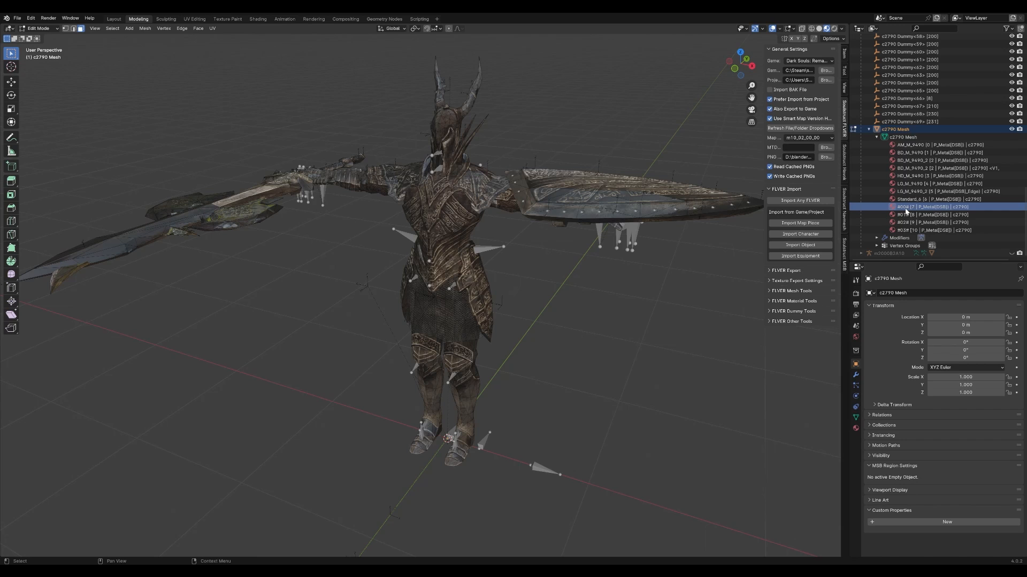
left_click(856, 428)
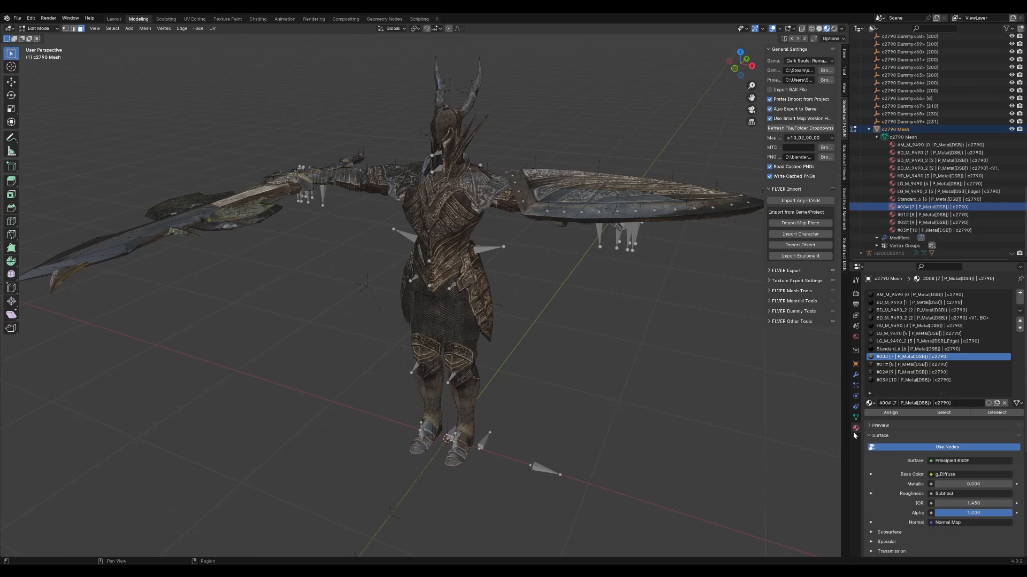
left_click(944, 412)
middle_click_drag(567, 272, 533, 203)
key("s")
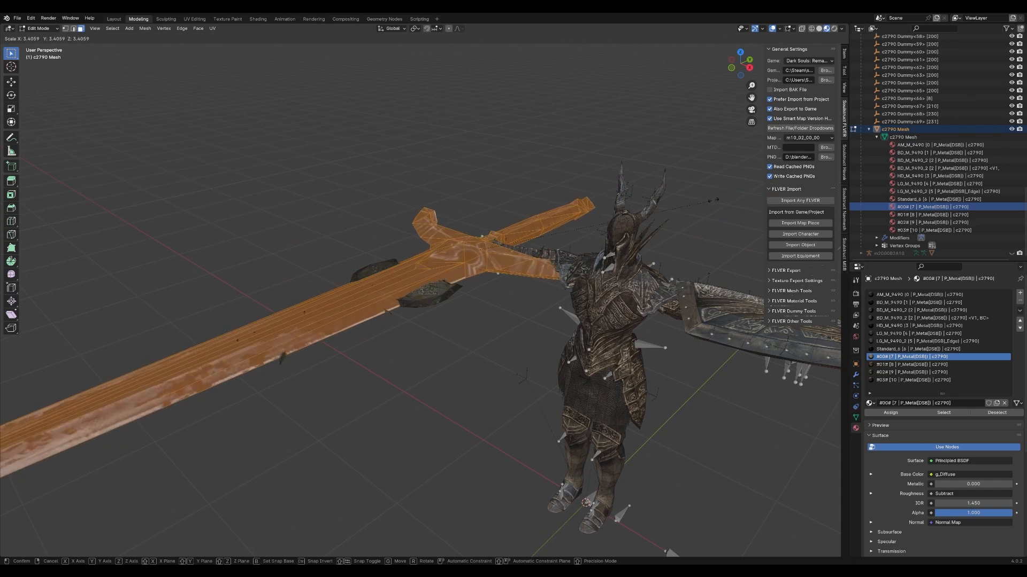
right_click(687, 211)
key("s")
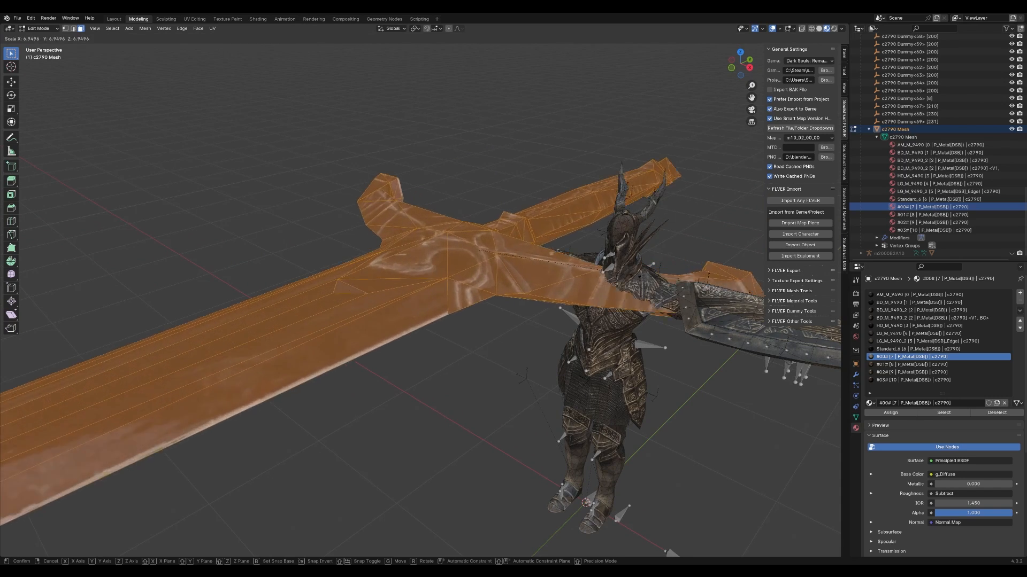
right_click(496, 258)
key("s")
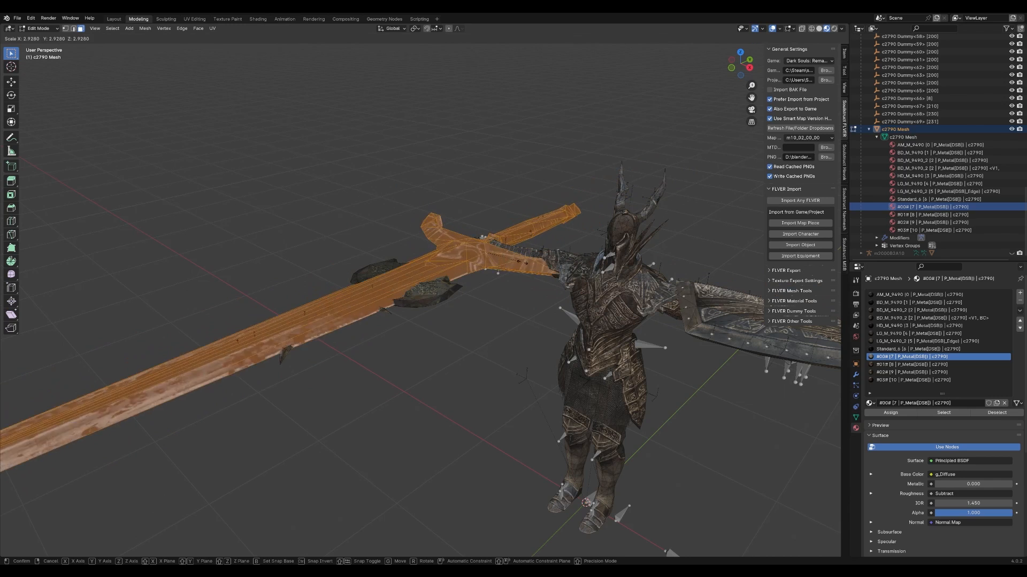
right_click(492, 256)
- Scale the selected sword faces uniformly by a factor of 5 and return the mesh to object mode
key("s")
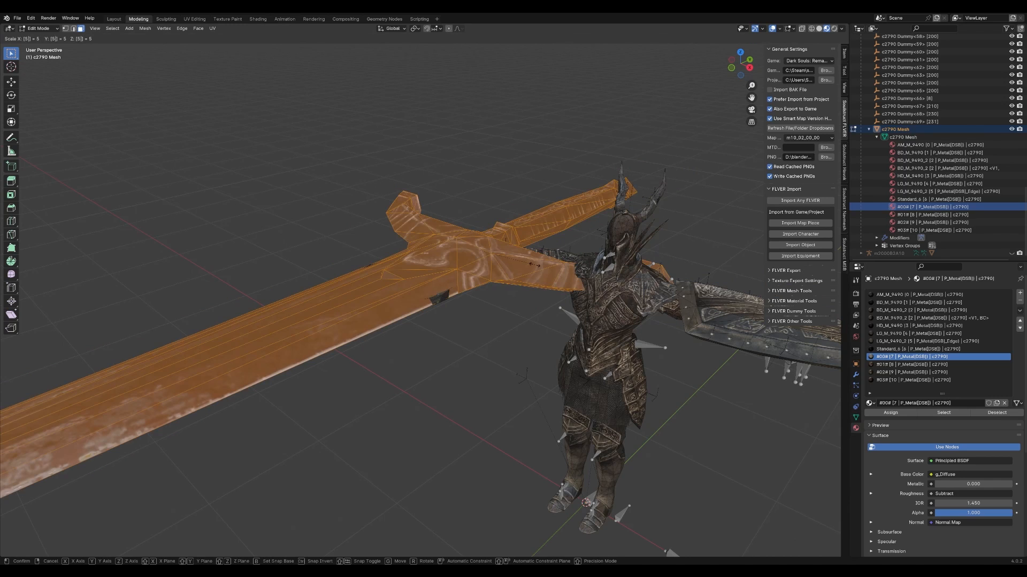
left_click(533, 265)
key("shift+grave")
key("a")
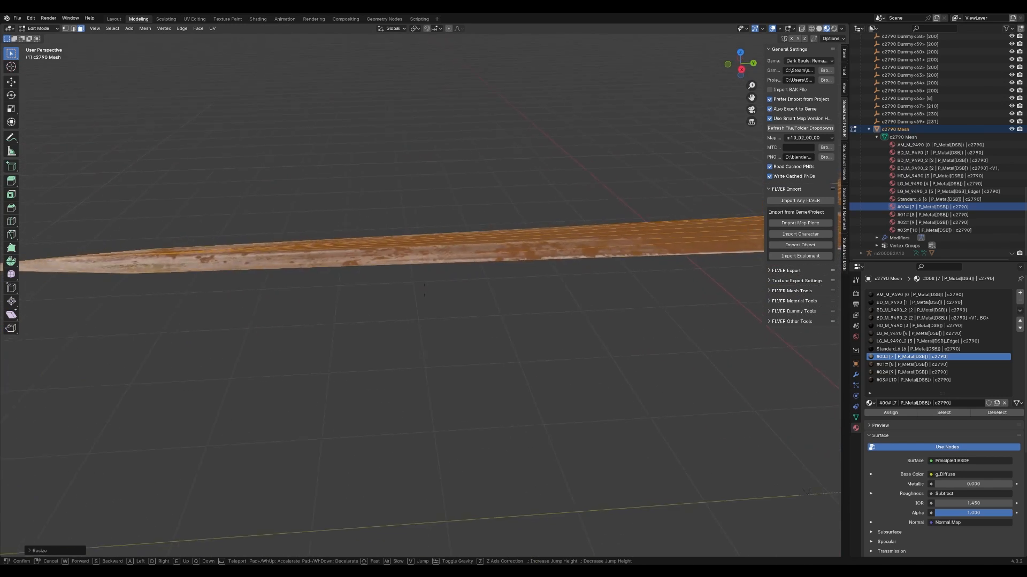
key("s")
key("w")
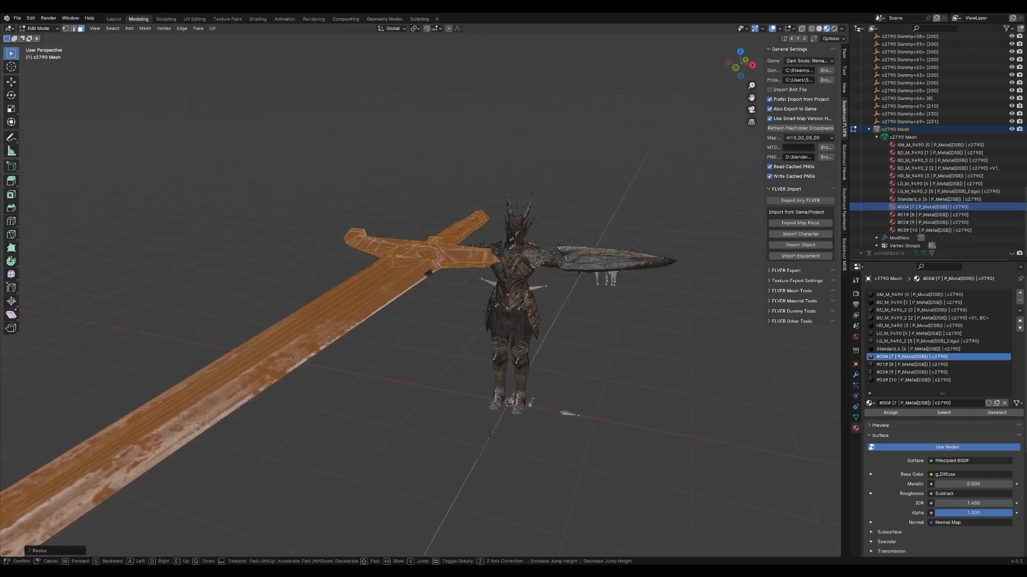
left_click(584, 210)
key("Tab")
key("shift+grave")
key("d")
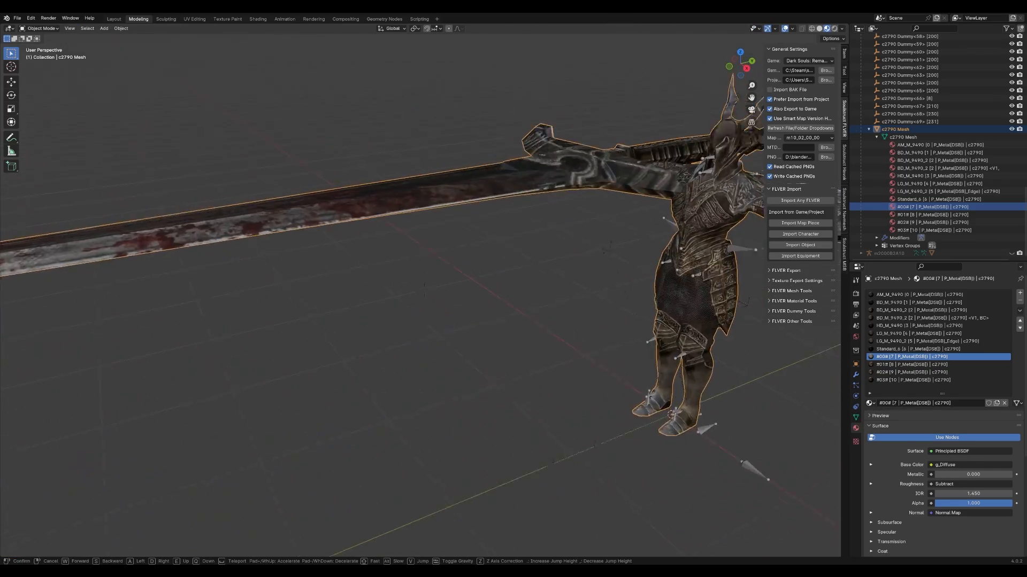
key("s")
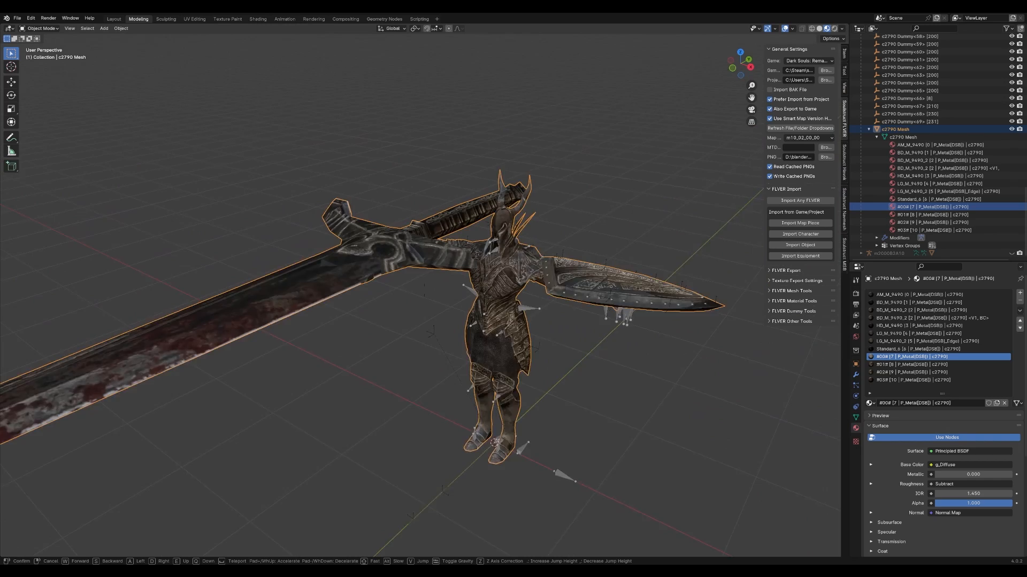
key("Return")
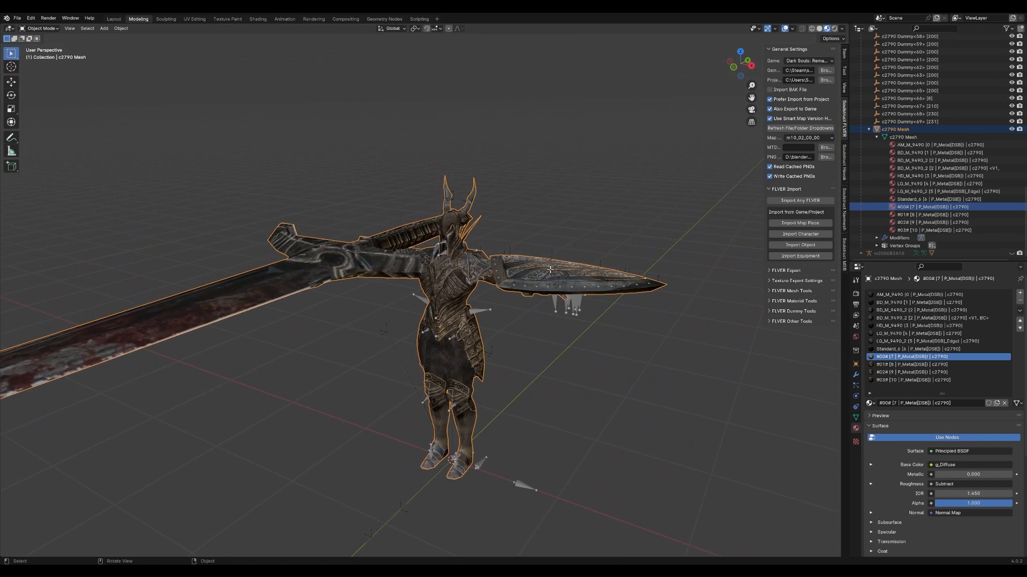
- Enlarge the shield faces that use material Standard_6 in edit mode, and return the mesh to object mode
key("Tab")
left_click(909, 348)
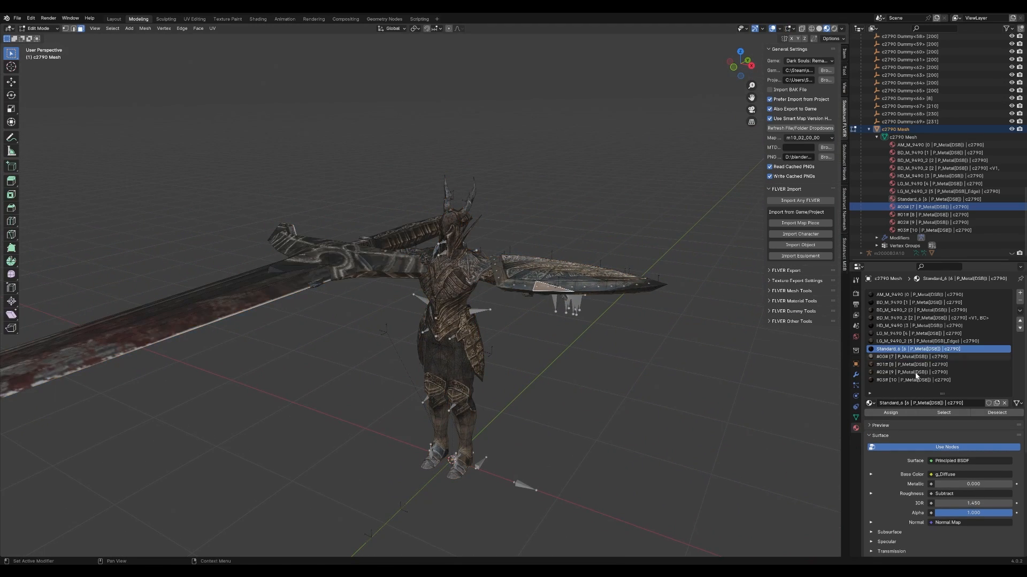
left_click(944, 413)
key("s")
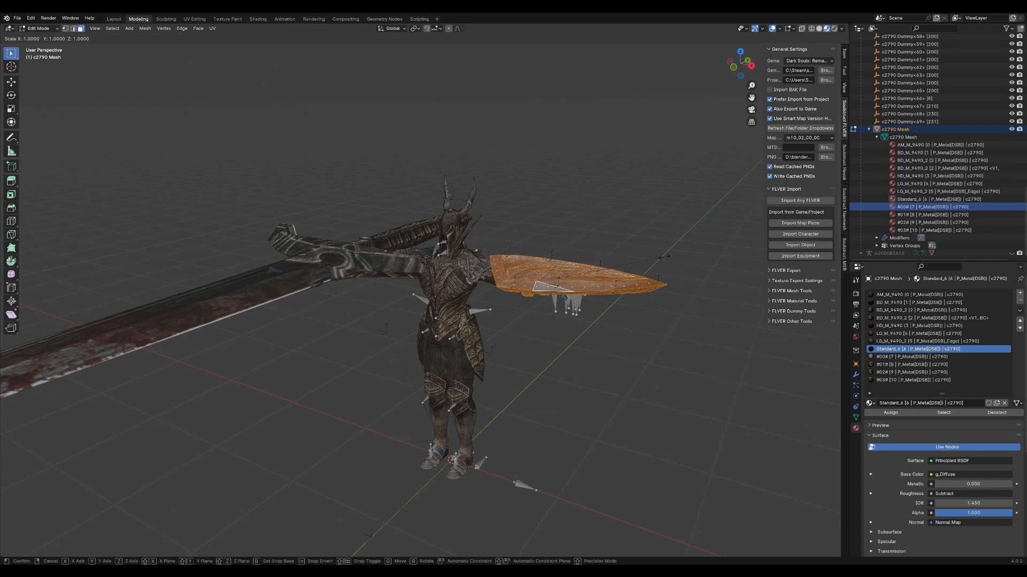
left_click(636, 253)
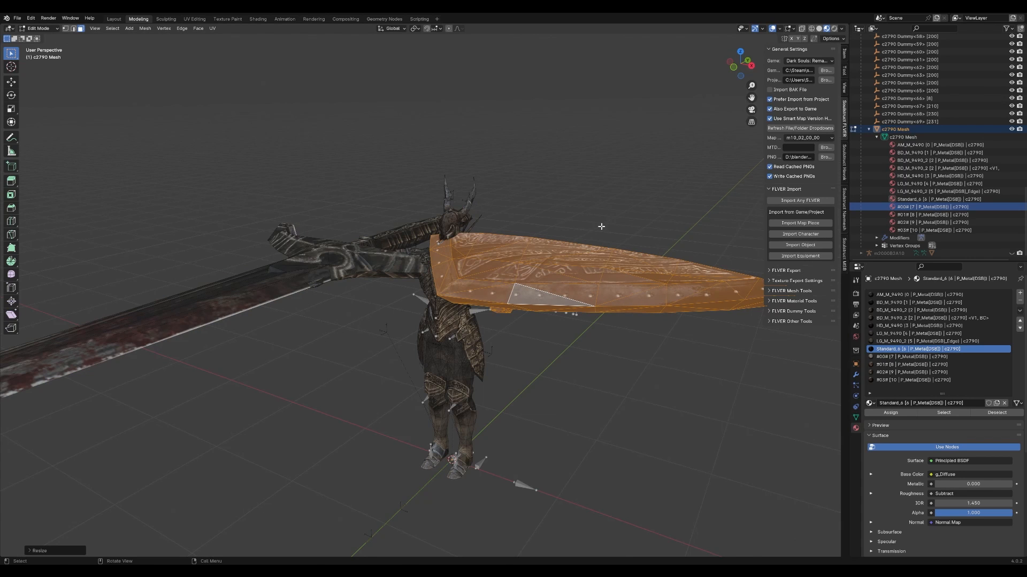
key("Tab")
middle_click_drag(598, 214, 612, 219)
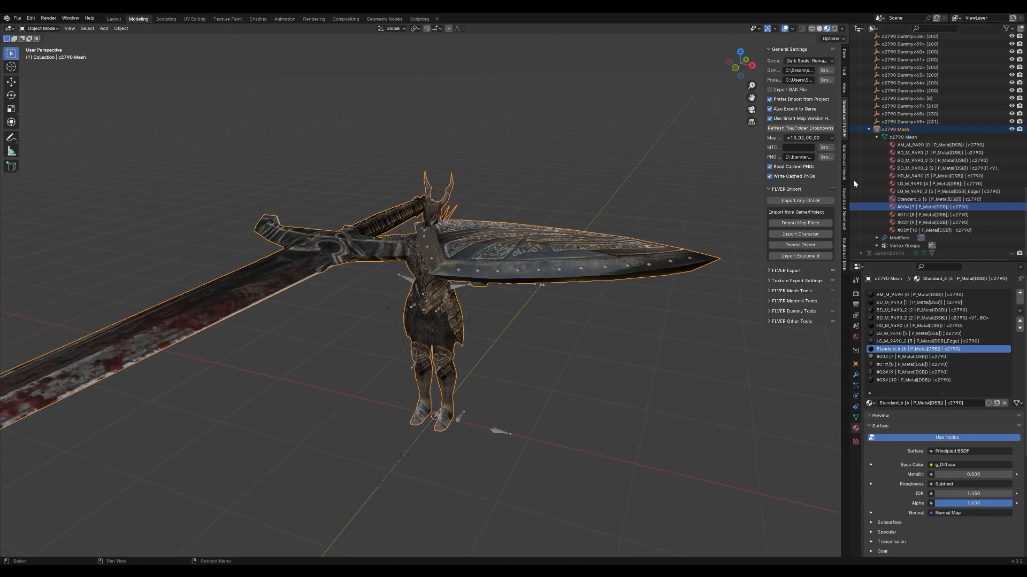
- Export the edited c2790 character to the project and game with the FLVER character export
scroll(891, 184, "up", 6)
scroll(891, 184, "up", 10)
left_click(791, 189)
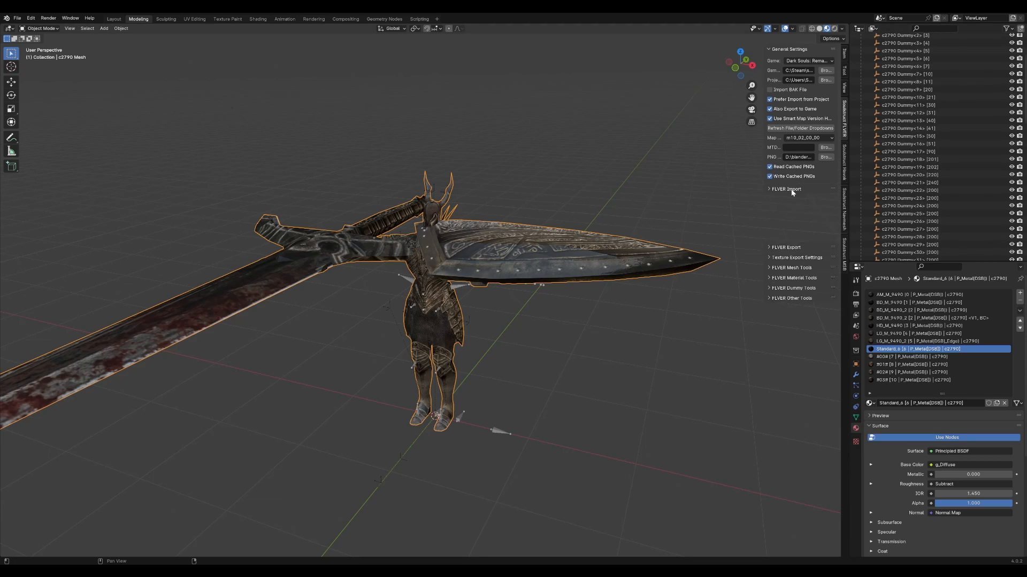
left_click(796, 199)
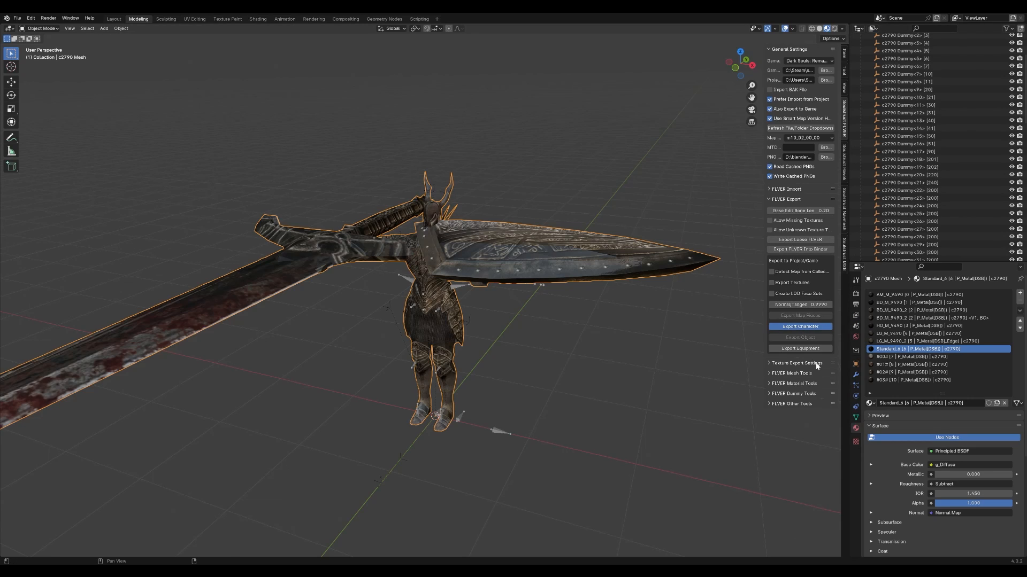
left_click(815, 334)
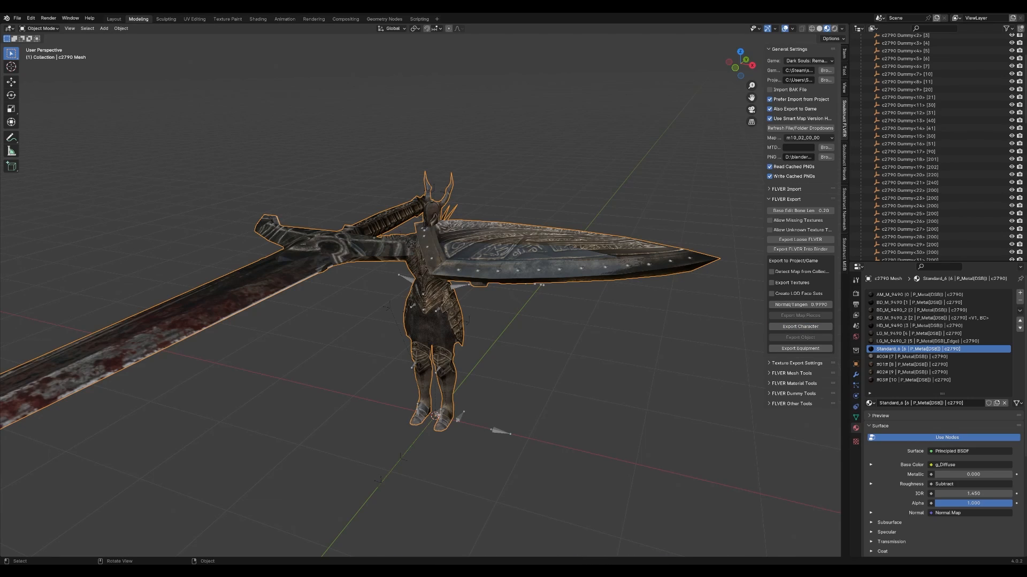
- Switch to the Dark Souls: Remastered window and load the map on page 09 of the debug map list
mouse_move(667, 570)
left_click(666, 538)
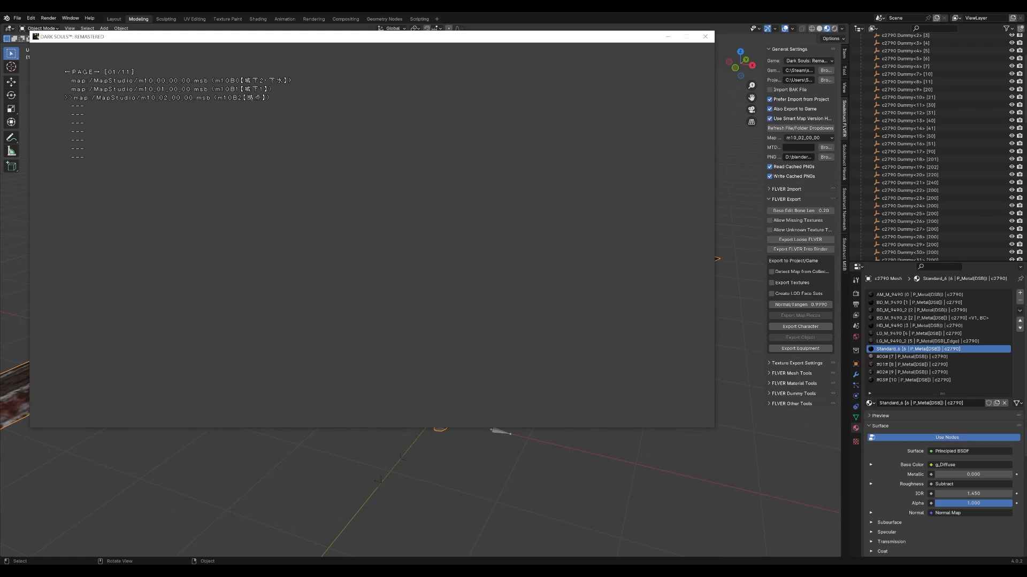
key("Right")
key("Right")
key("Right")
key("Right")
key("Right")
key("Right")
key("Right")
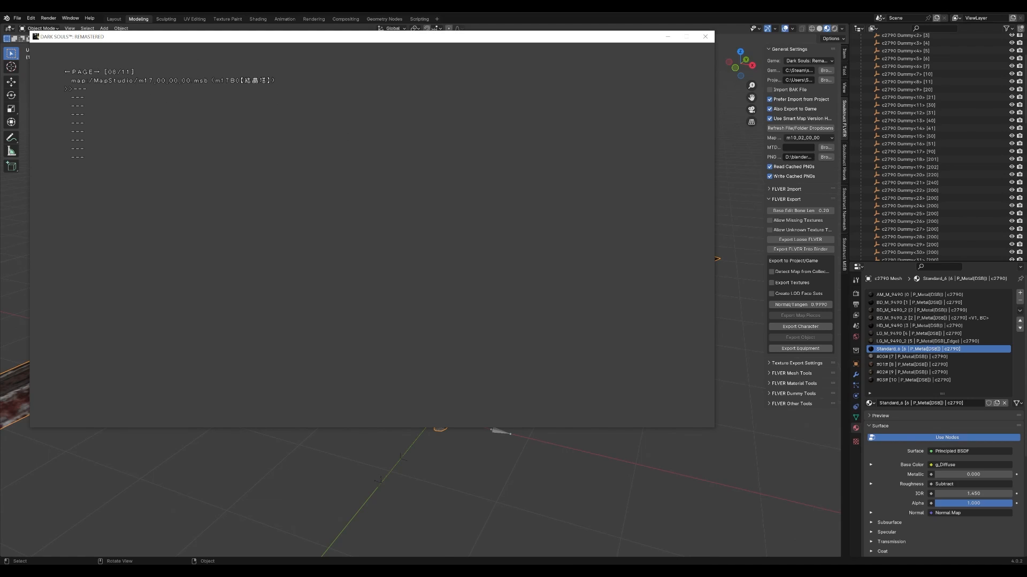
key("Right")
key("Return")
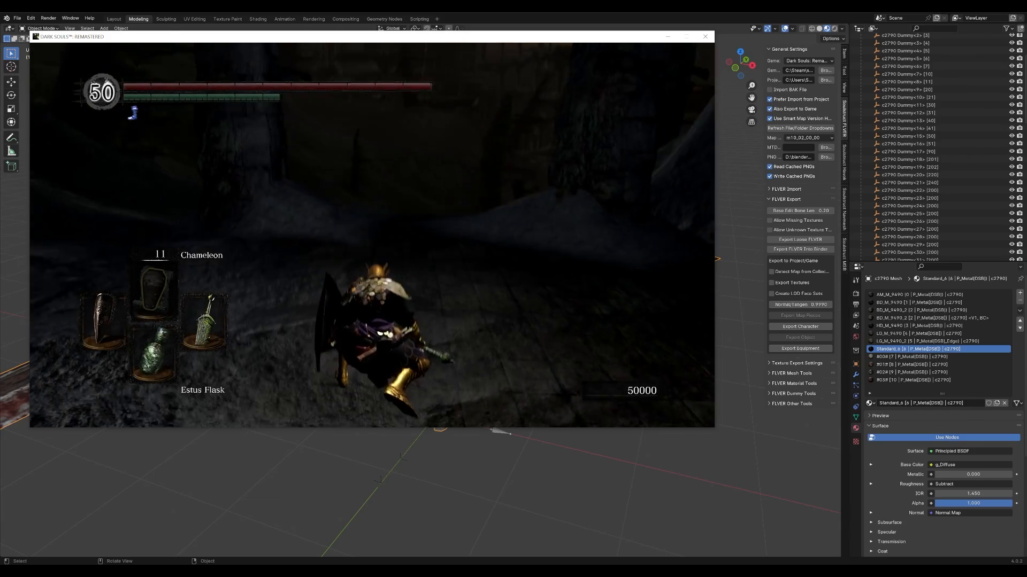
- Approach the modified character in game to examine its enlarged sword and shield, and quit to the title menu
key("w")
key("space")
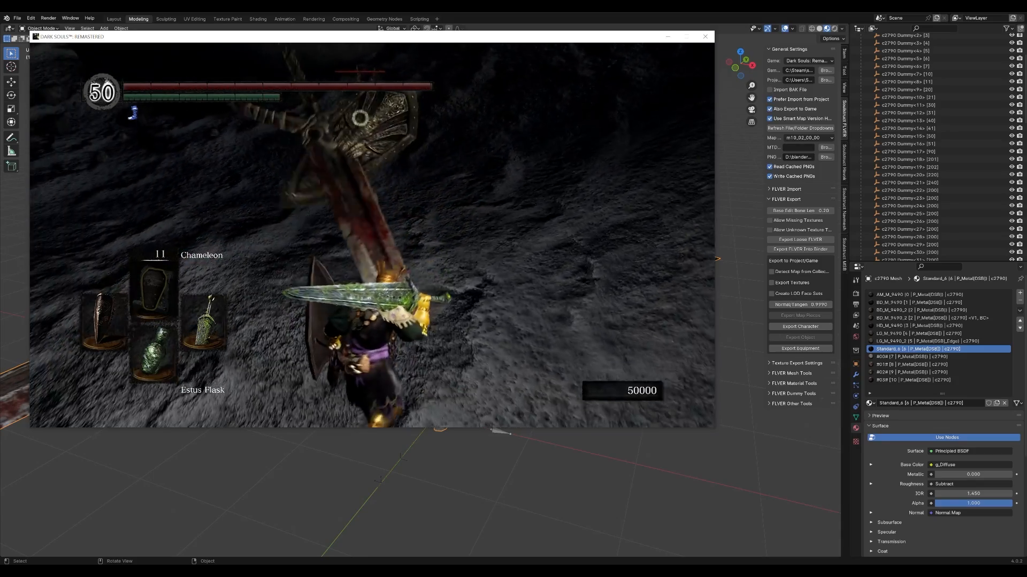
key("space")
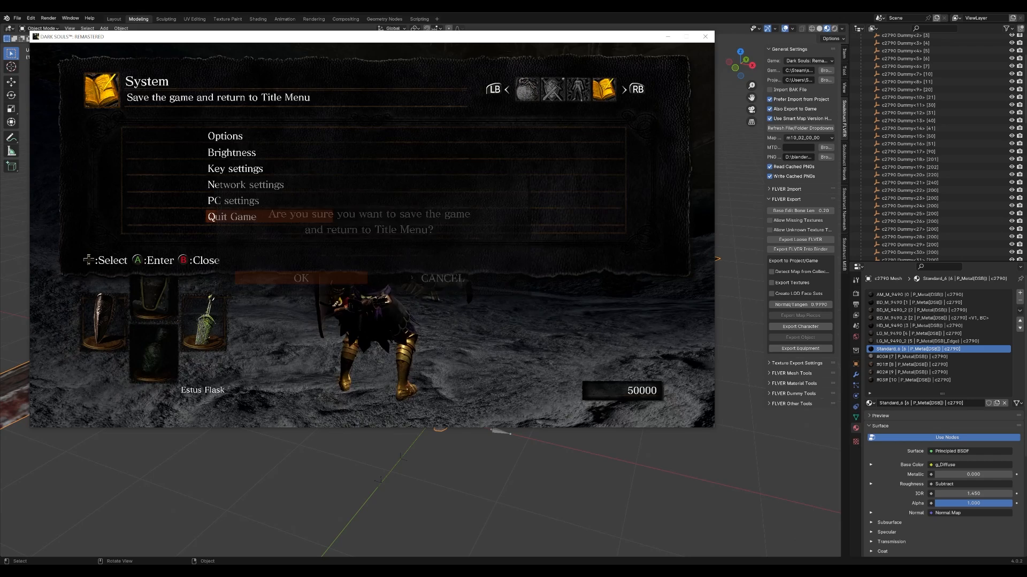
- Return to Blender and hide the whole c2790 character after collapsing its hierarchy
key("alt+Tab")
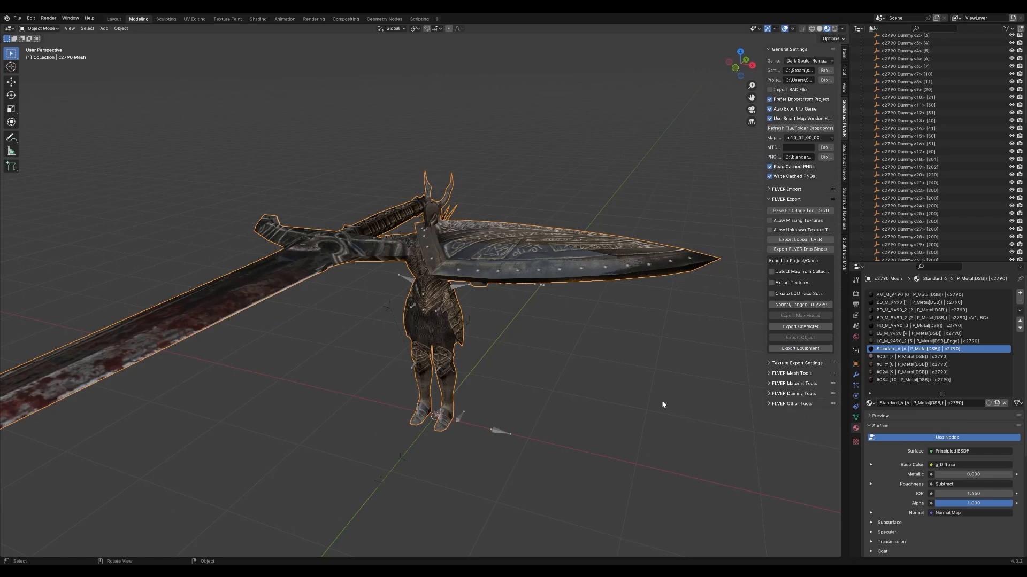
scroll(939, 143, "up", 10)
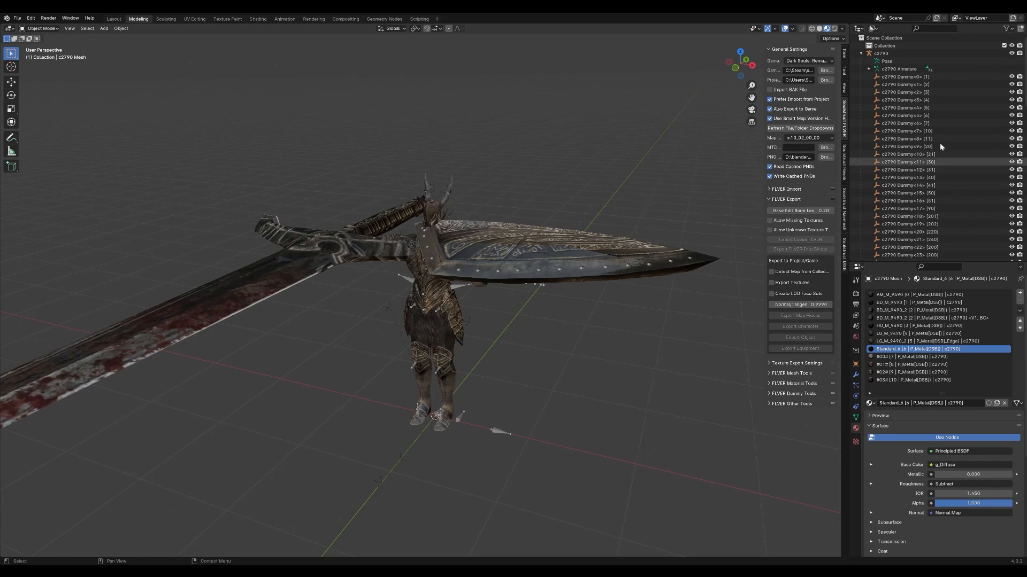
left_click(862, 54)
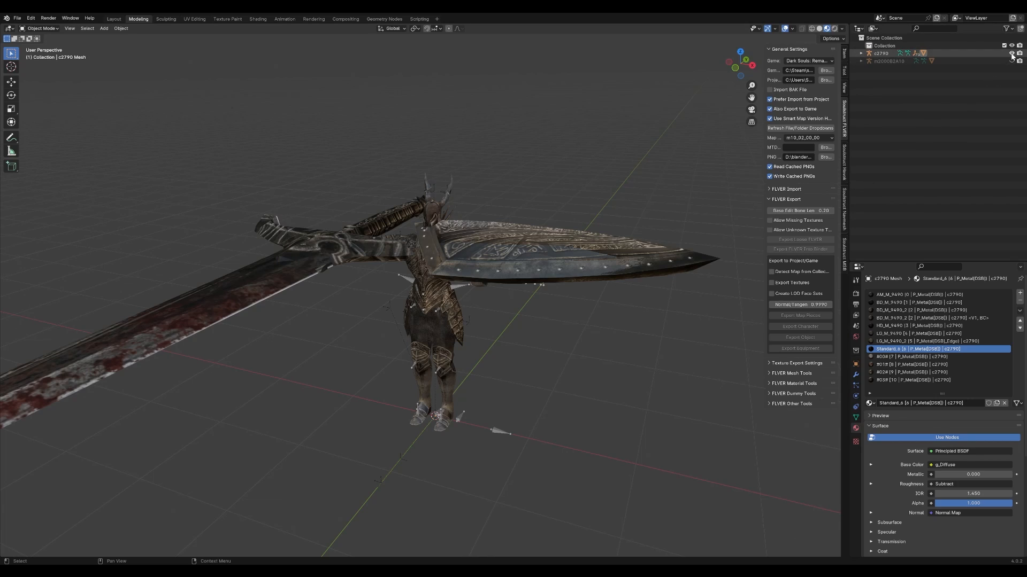
left_click_drag(1011, 53, 1011, 60)
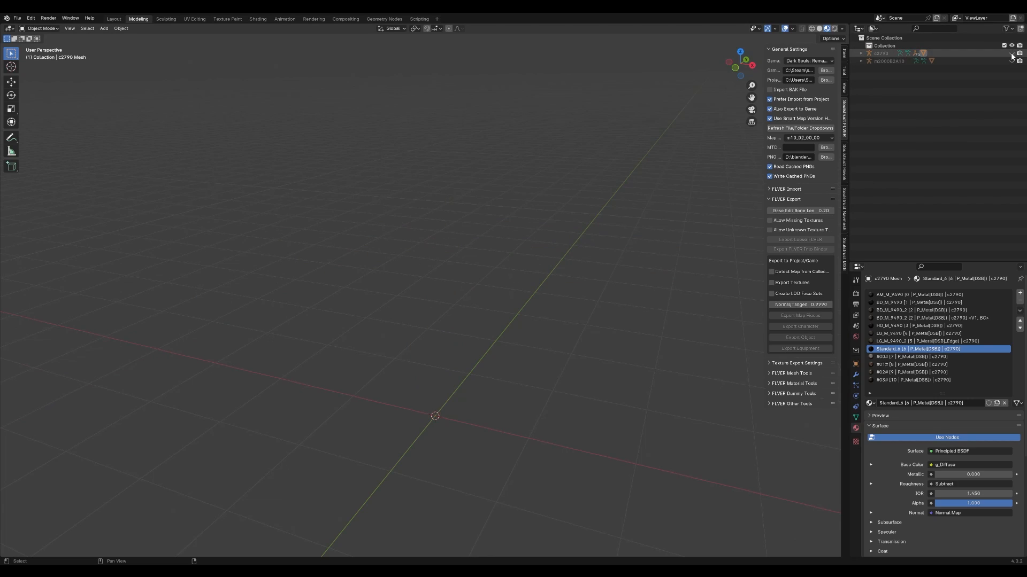
- Bring up Soulstruct's HKX Map Collisions tools with Dark Souls: Remastered selected as the game
left_click(844, 163)
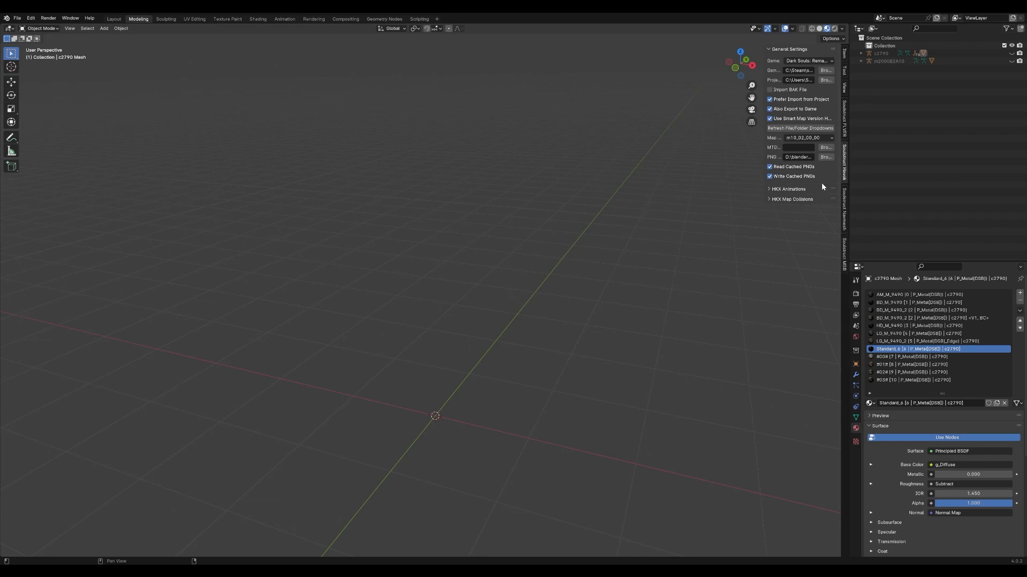
left_click(799, 200)
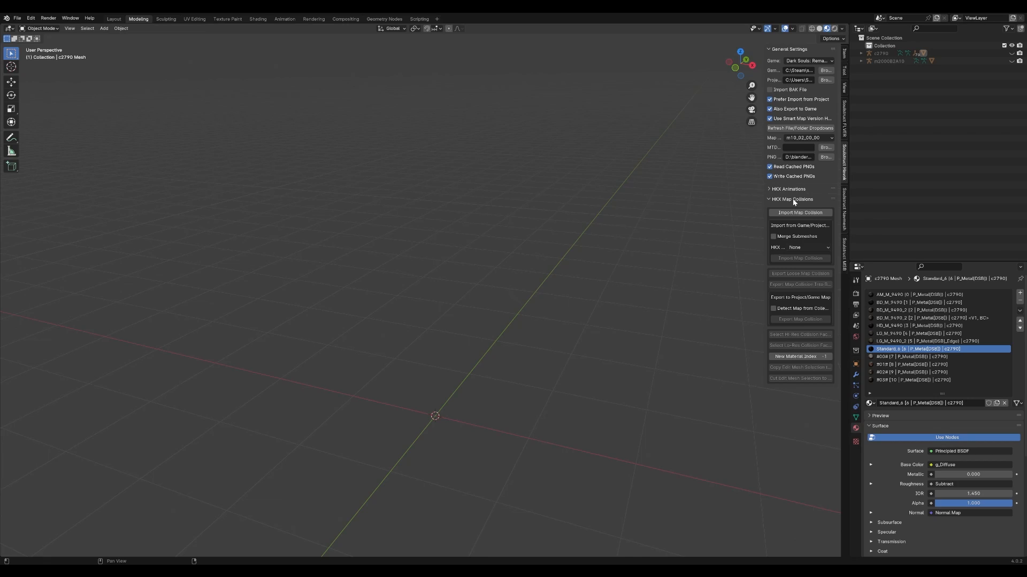
left_click(807, 61)
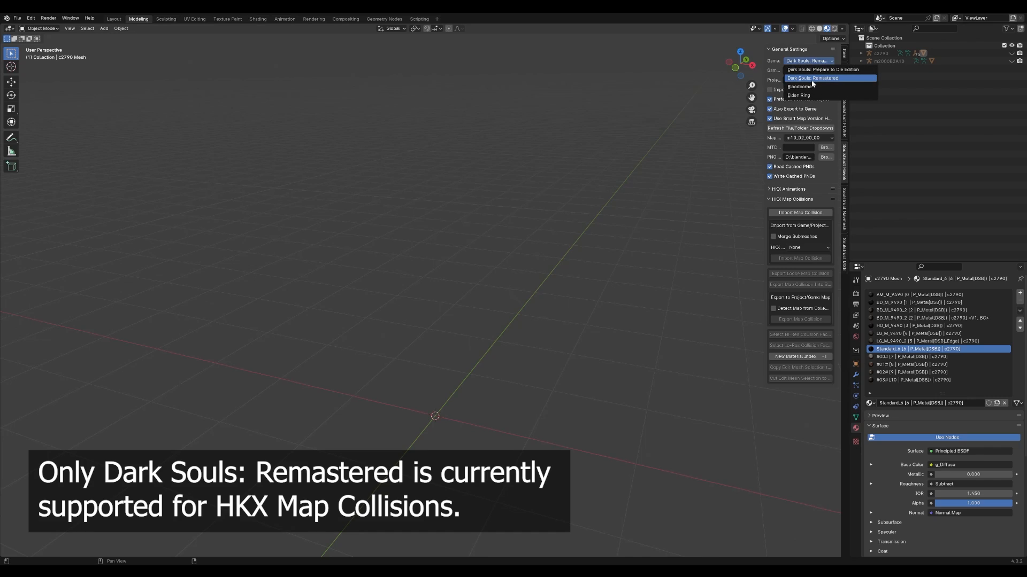
left_click(812, 80)
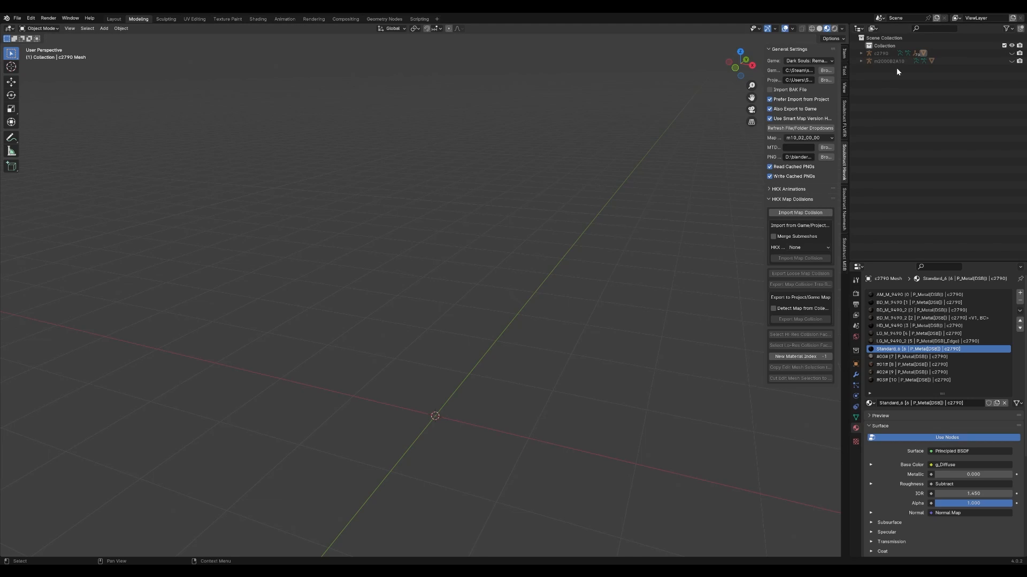
left_click(799, 212)
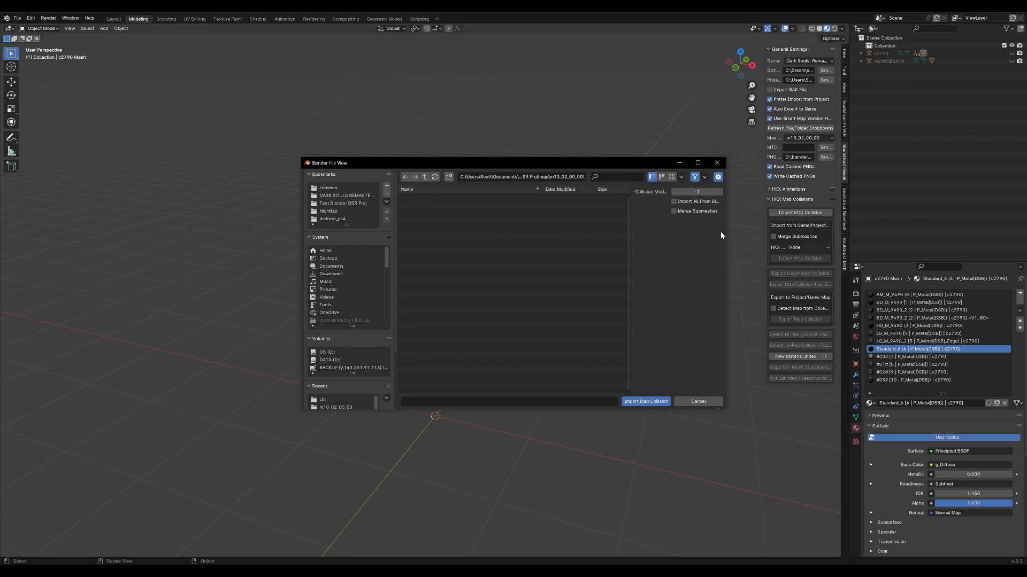
left_click(425, 177)
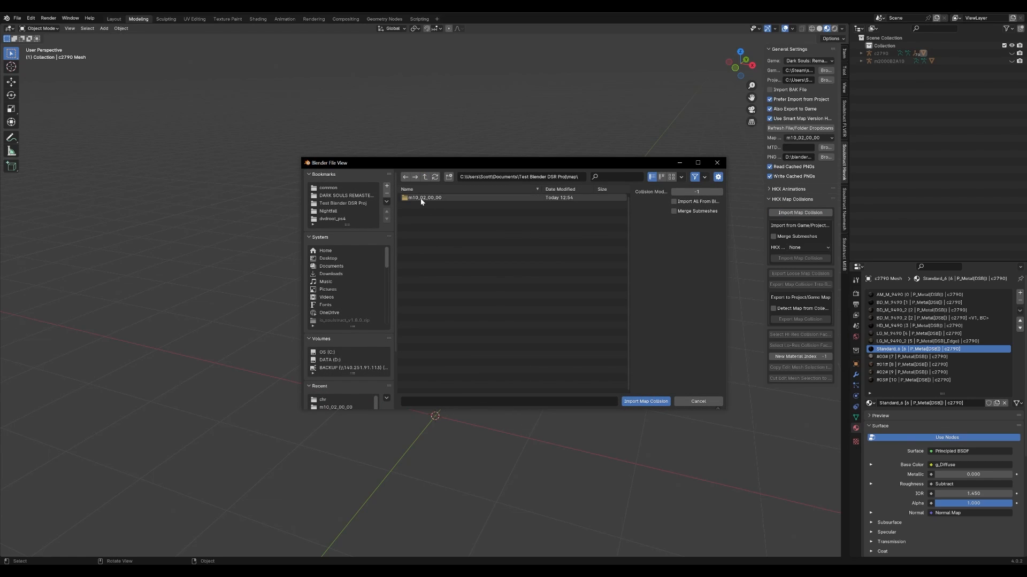
key("Escape")
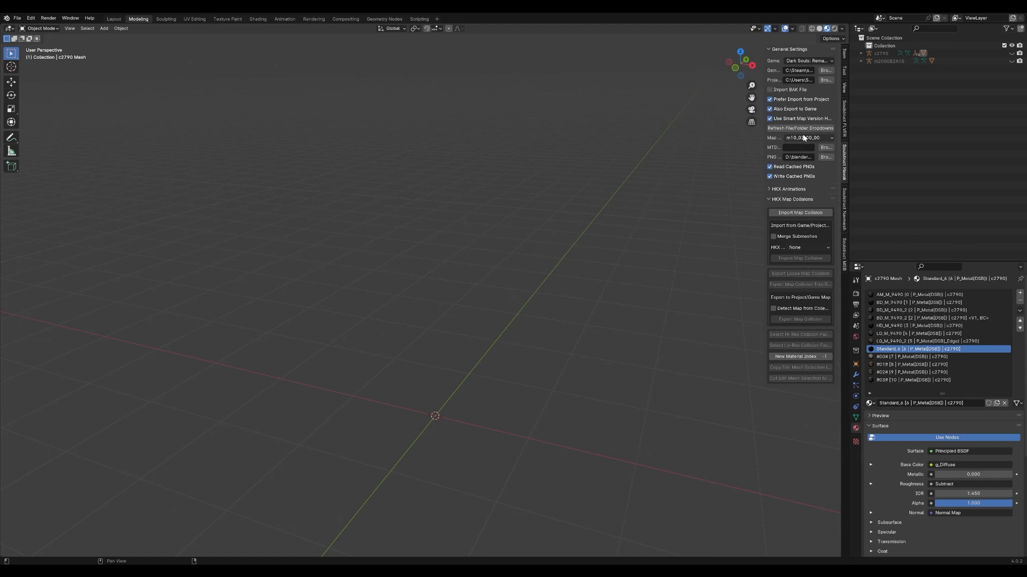
- Import map collision h0000B2A10 of m10_02_00_00 from the game, with Prefer Import from Project turned off and submeshes unmerged
left_click(807, 248)
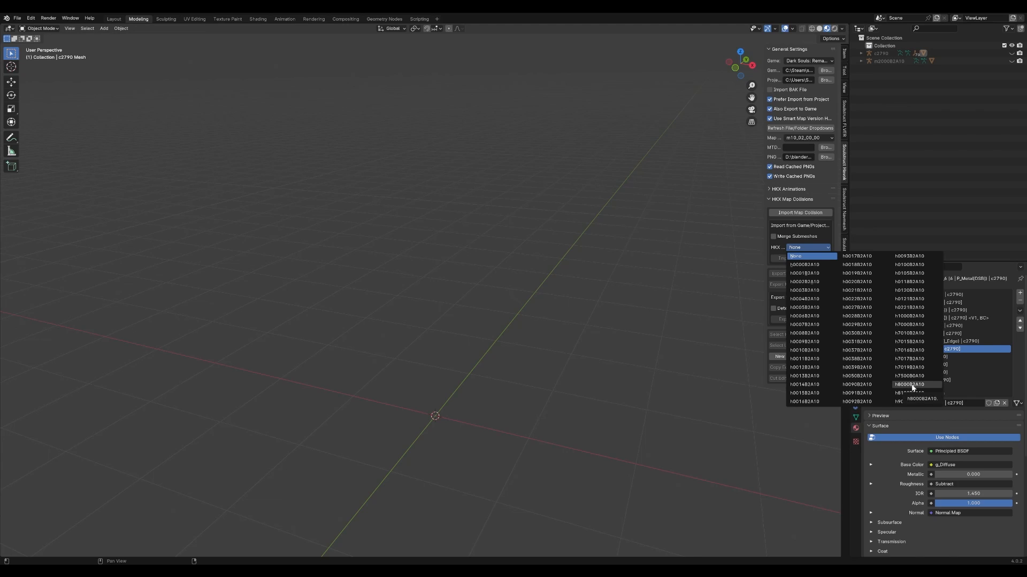
left_click(806, 265)
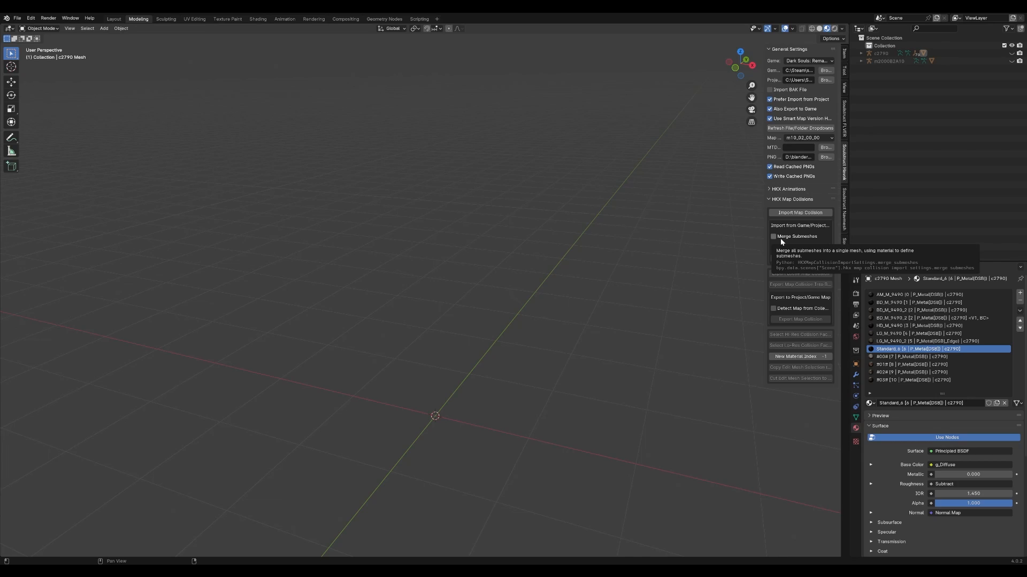
left_click(796, 258)
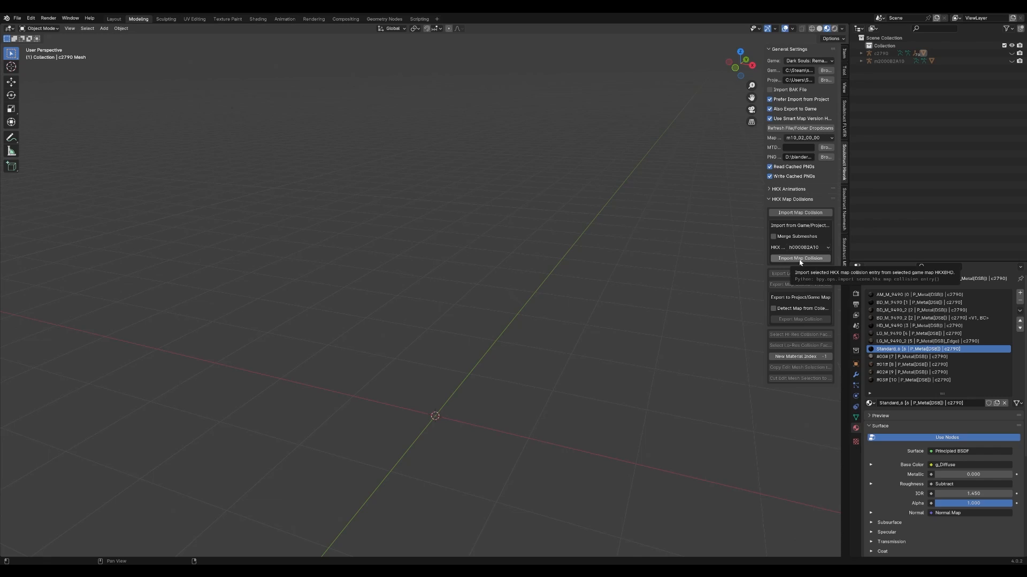
left_click(798, 99)
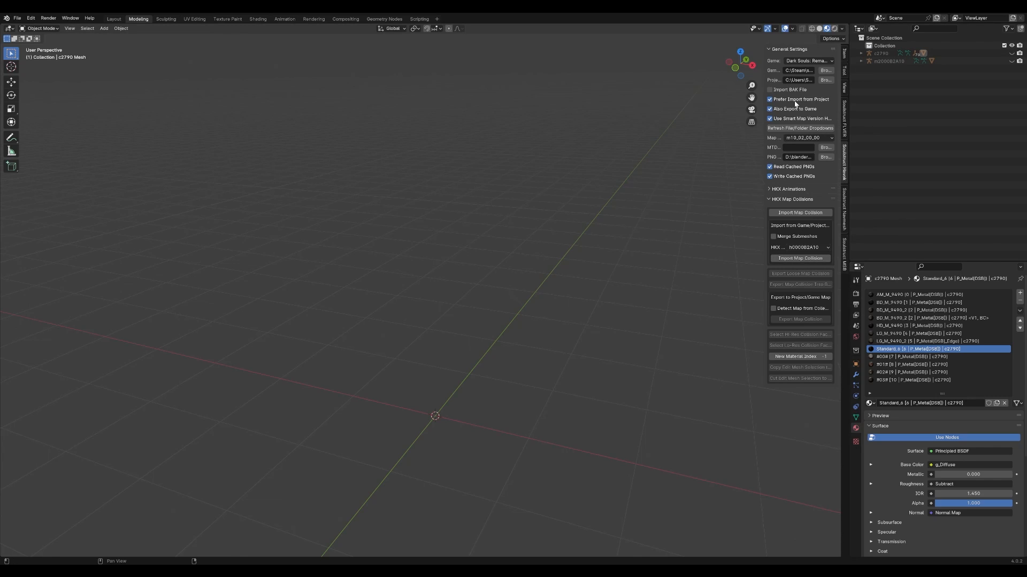
left_click(810, 262)
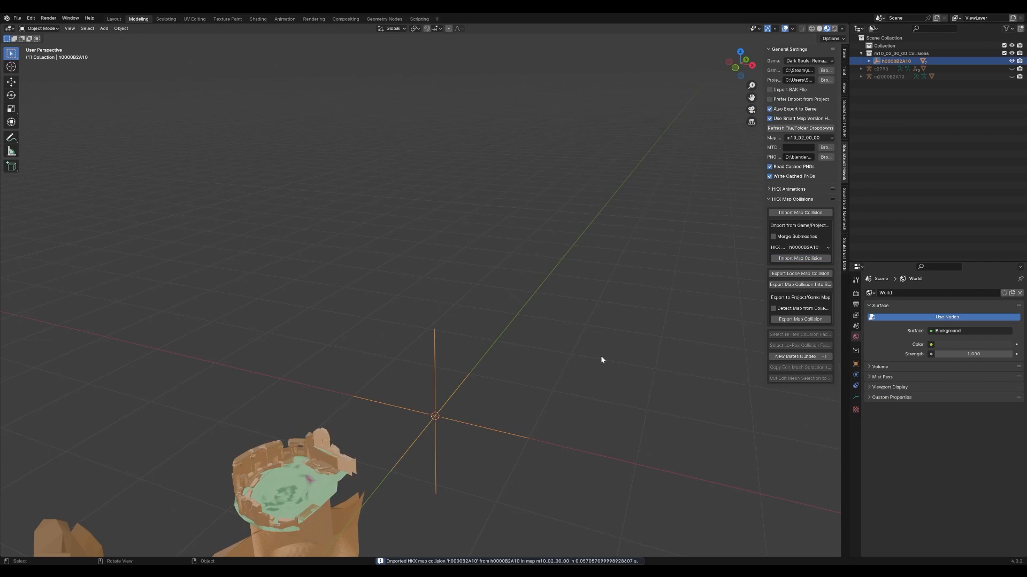
- Unhide the m2000B2A10 map piece so it displays together with the imported collision
key("shift+grave")
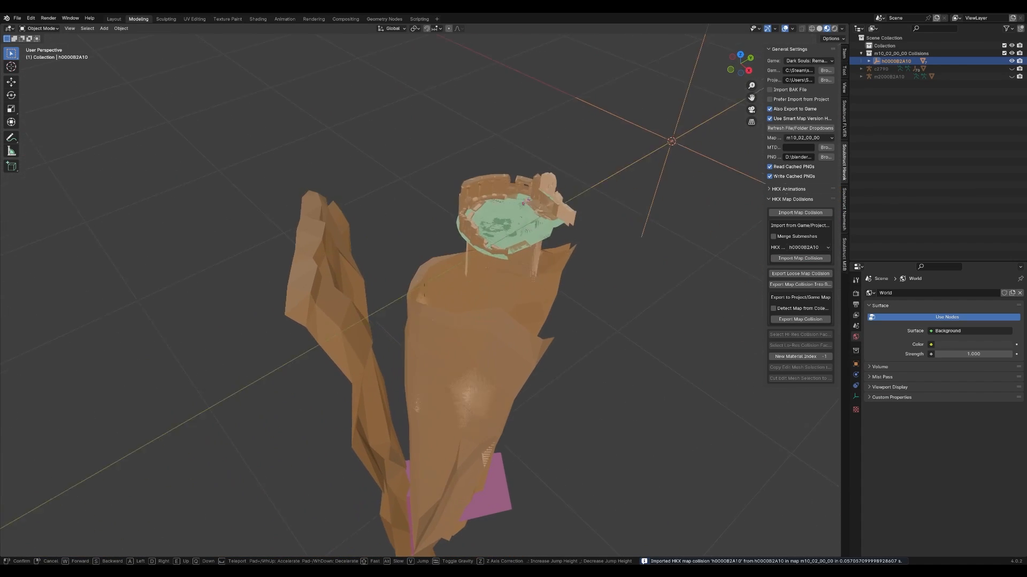
key("w")
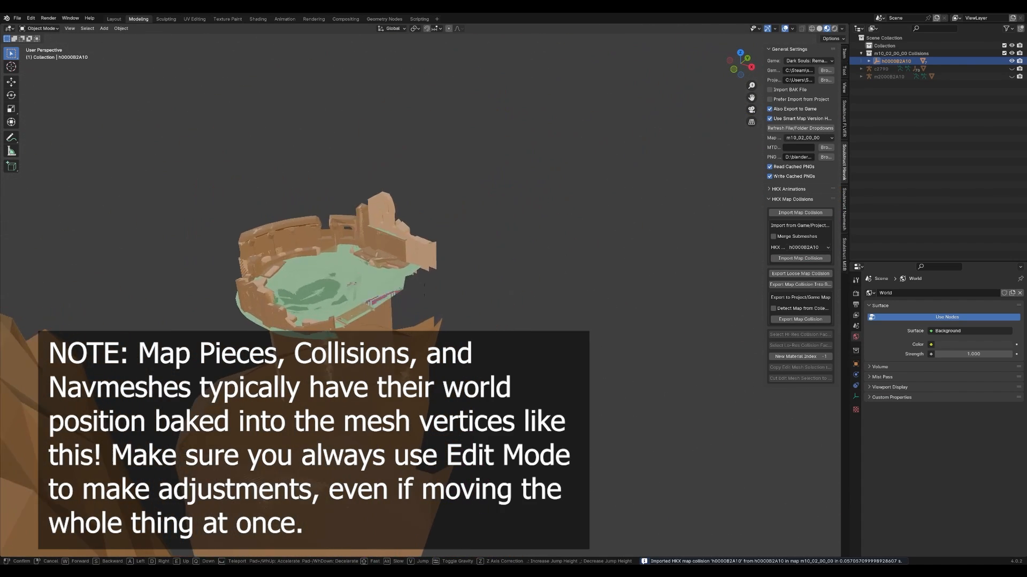
key("s")
left_click(424, 291)
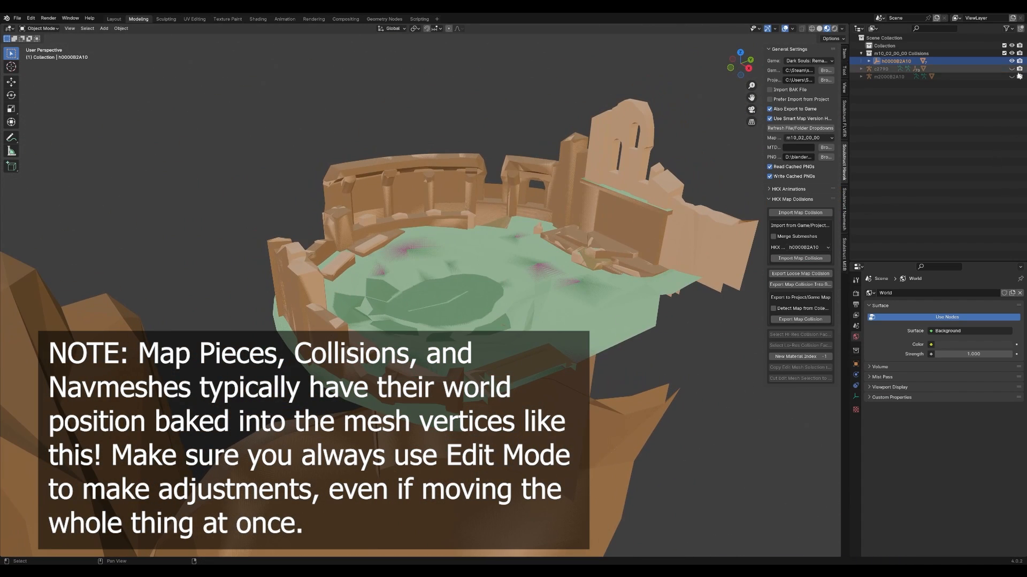
left_click(1011, 77)
- Fly around the ruins from above and below to compare the h0000B2A10 collision with the m2000B2A10 map piece
key("shift+grave")
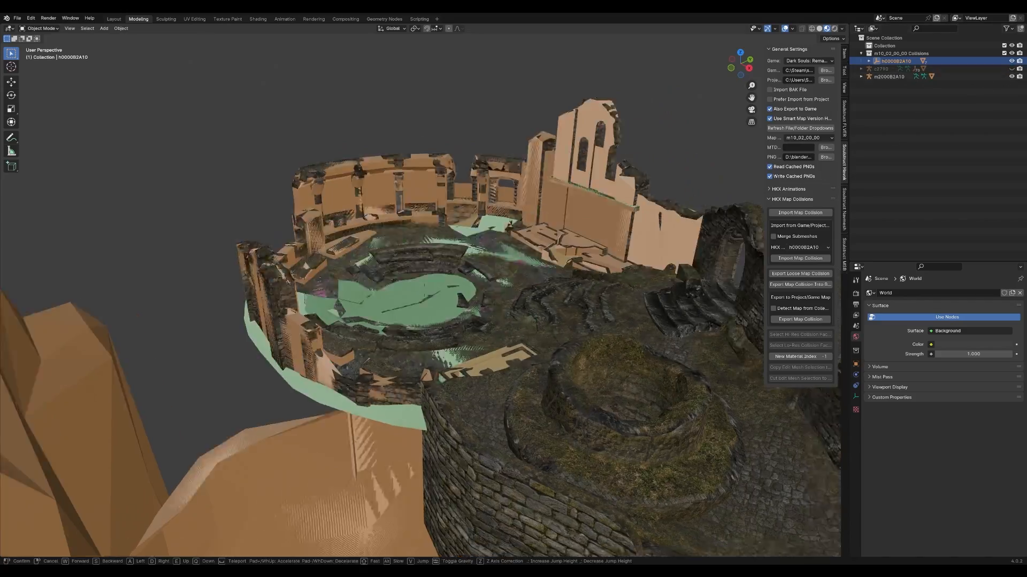
key("w")
key("e")
key("w")
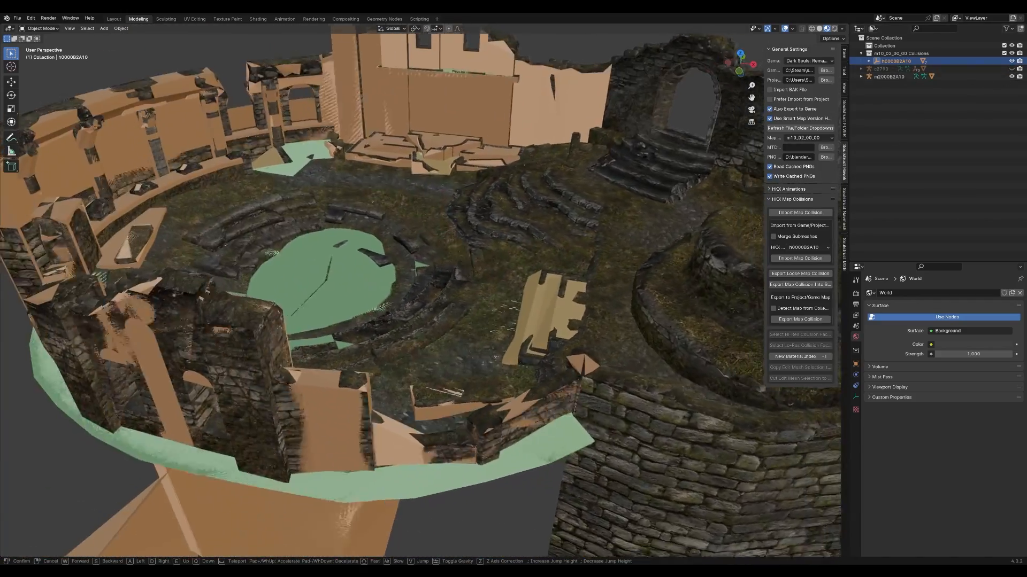
key("s")
left_click(582, 253)
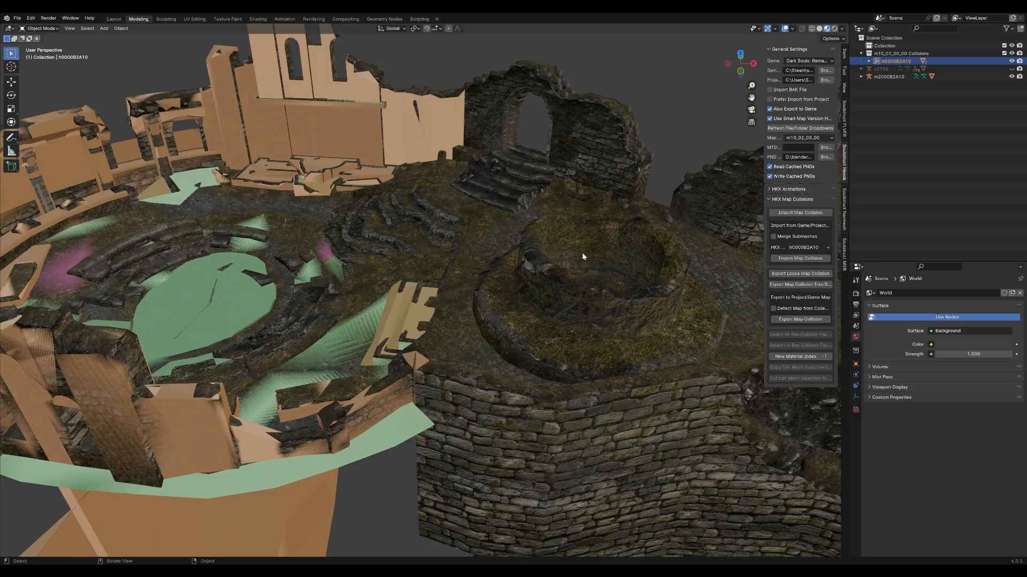
key("shift+grave")
key("q")
key("q")
key("w")
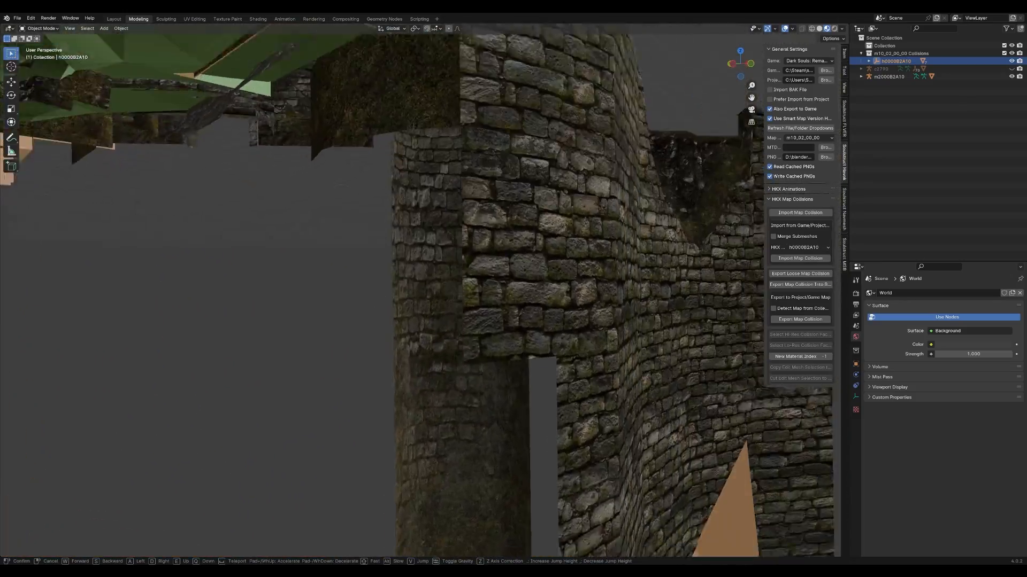
key("s")
key("e")
key("s")
key("e")
key("w")
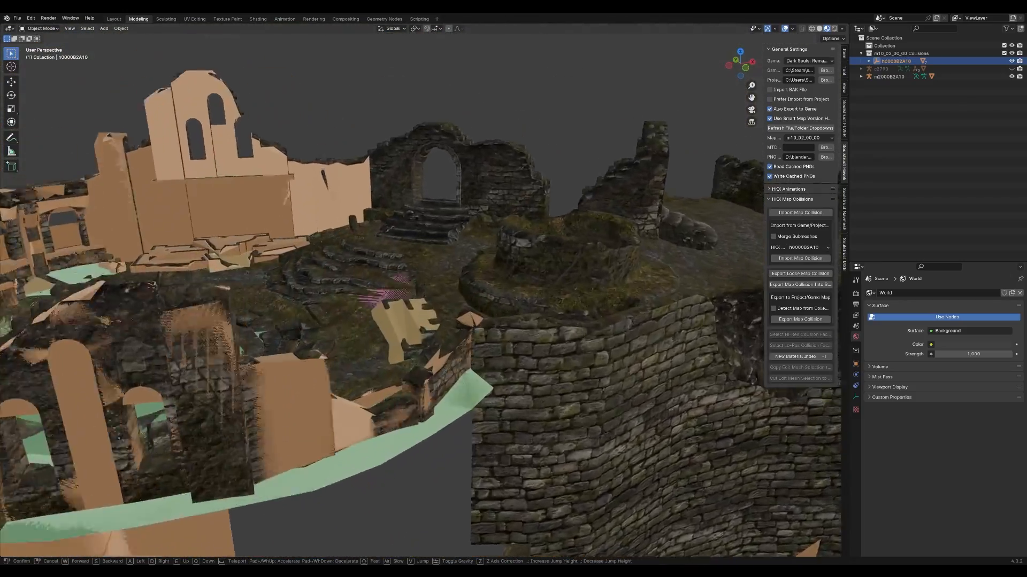
key("s")
key("d")
key("s")
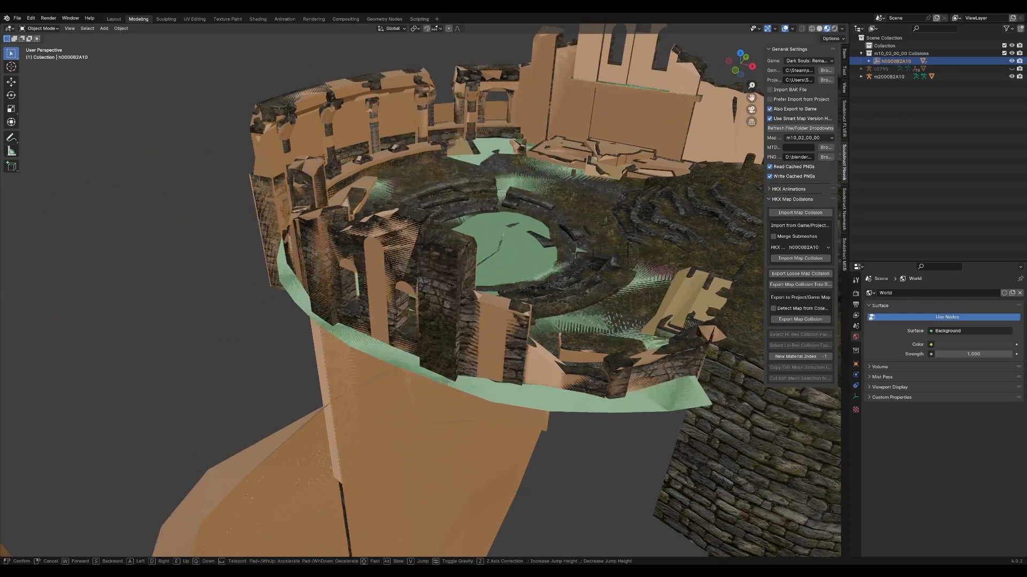
key("a")
key("w")
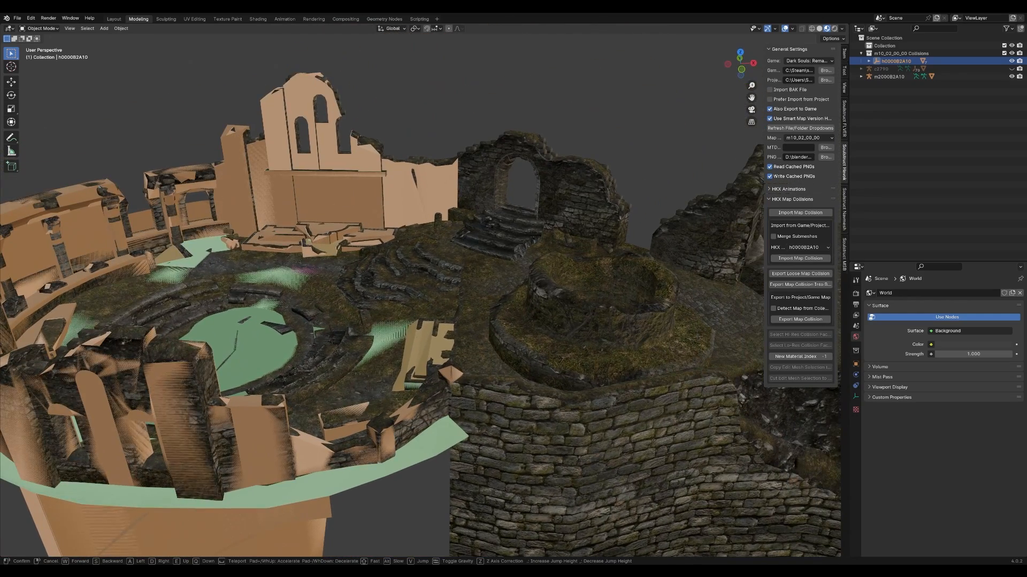
left_click(772, 205)
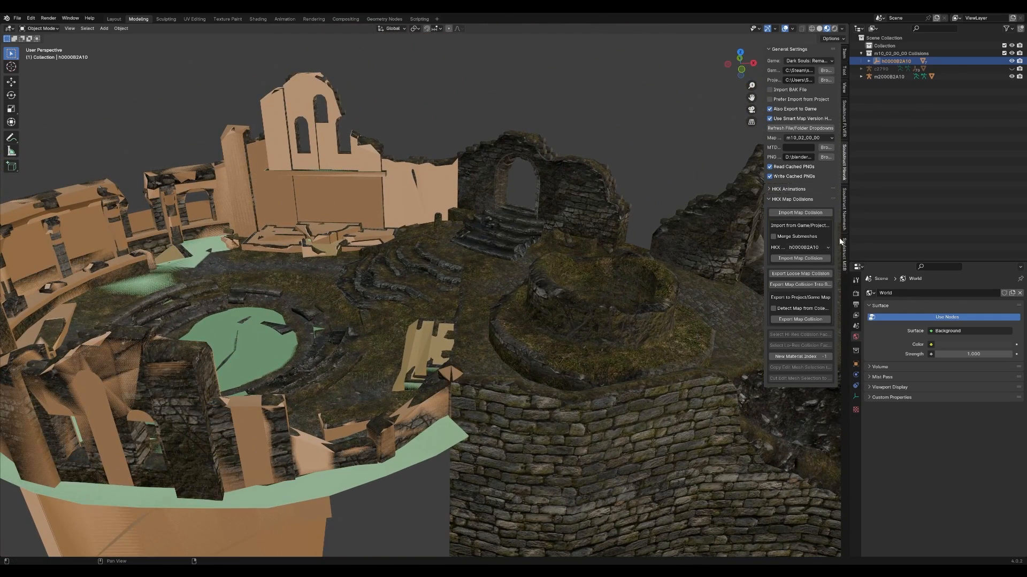
- Import map collision h0001B2A10 of m10_02_00_00 from the game and view it beside the existing collision
left_click(809, 248)
left_click(807, 275)
left_click(801, 258)
key("shift+grave")
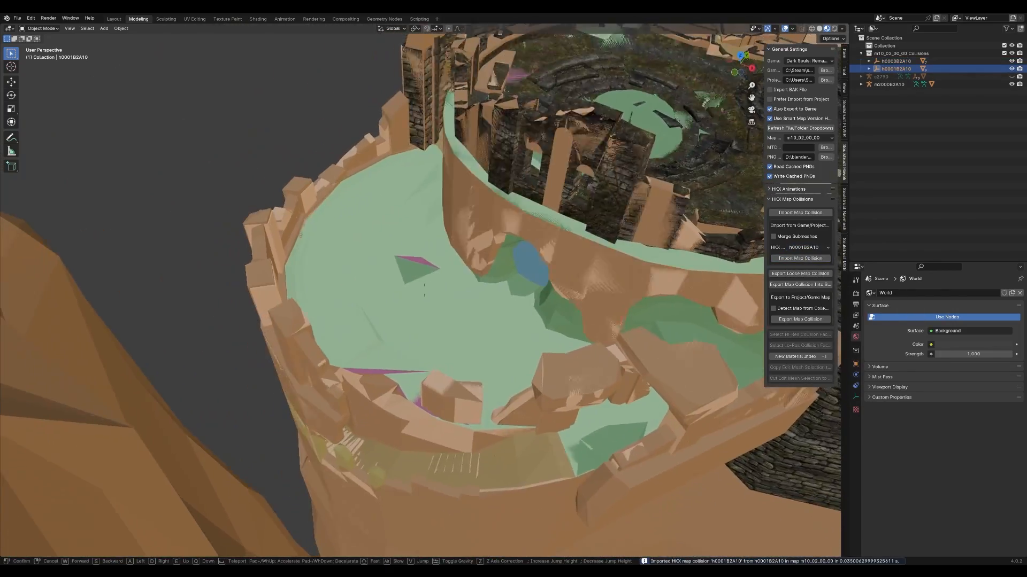
key("Escape")
- Import map collision h0002B2A10 of m10_02_00_00 from the game and view it against the ruins map piece
left_click(808, 247)
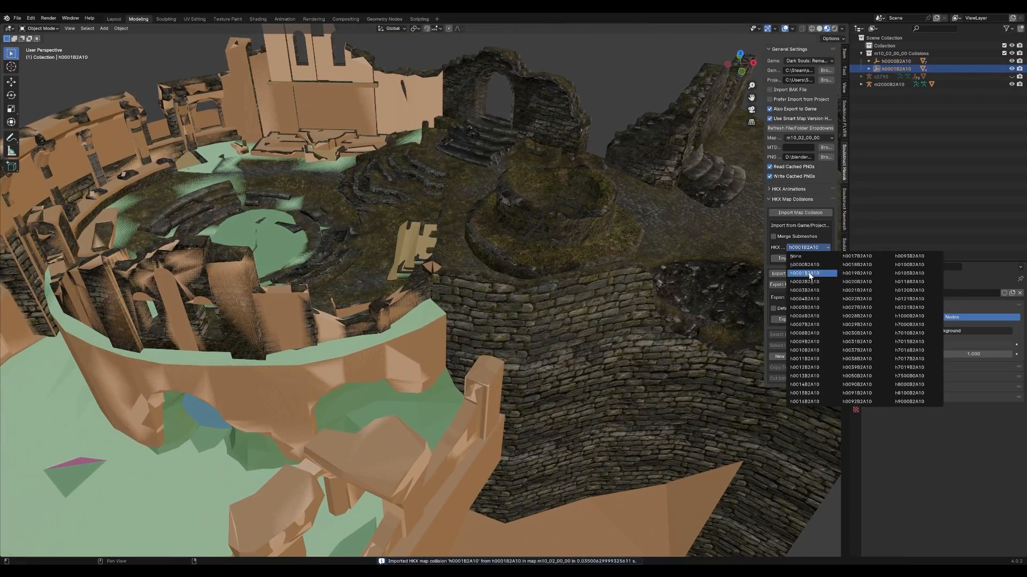
left_click(805, 282)
left_click(800, 259)
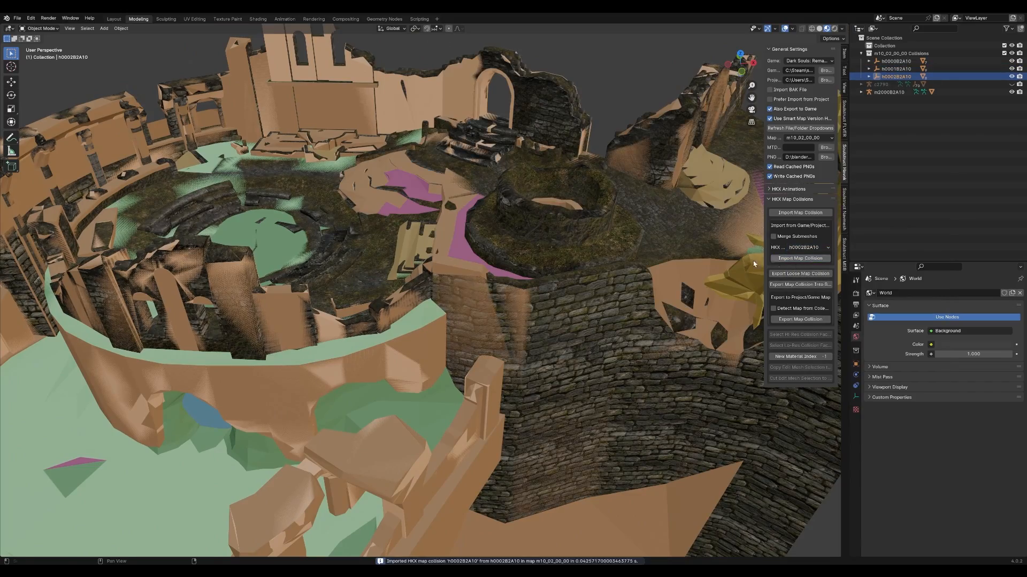
key("shift+grave")
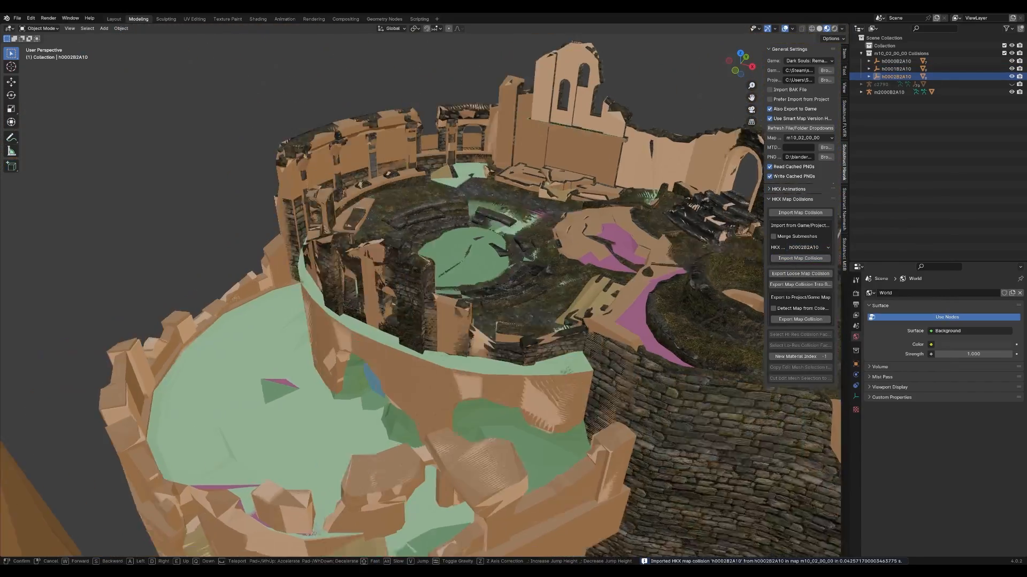
key("w")
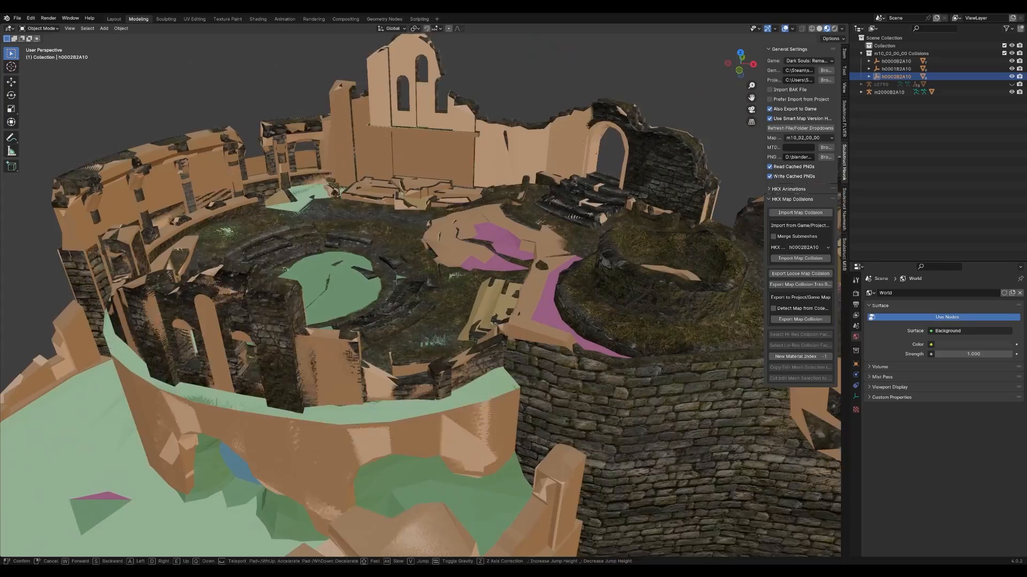
left_click(420, 295)
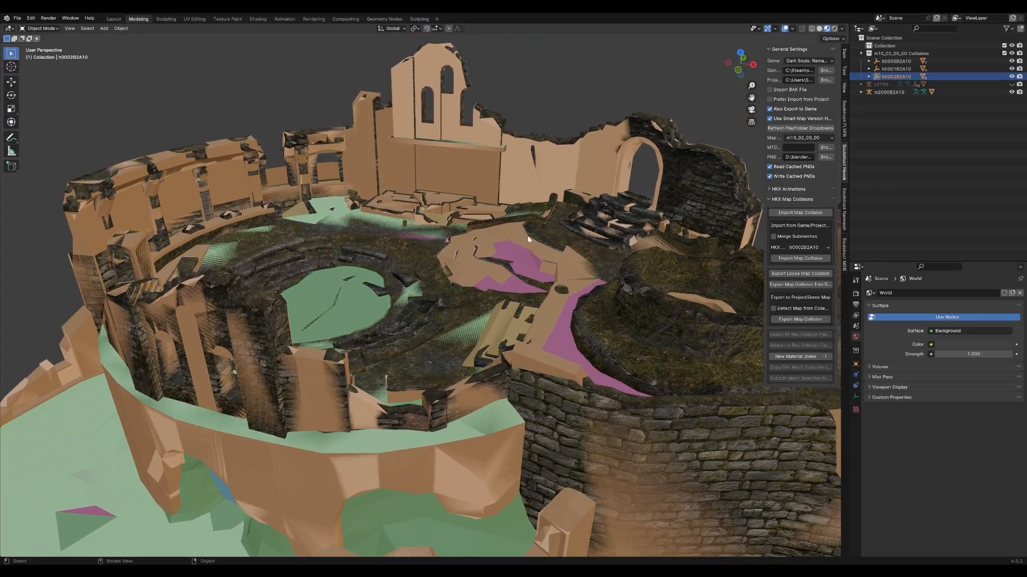
- Hide the m2000B2A10 map piece so only the collisions are displayed, and expand h0000B2A10 to list its submeshes
left_click(1011, 92)
key("shift+grave")
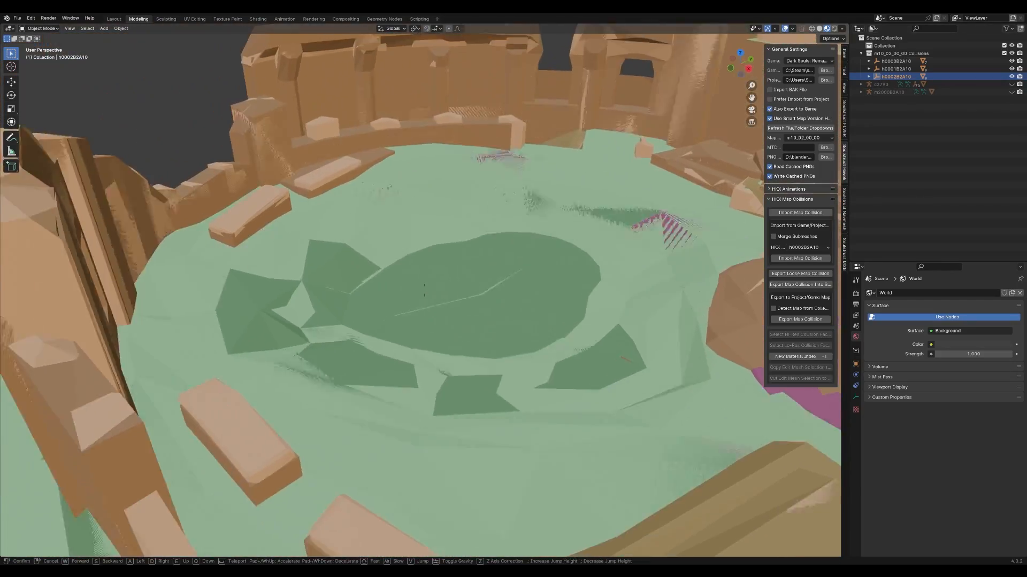
key("s")
left_click(424, 290)
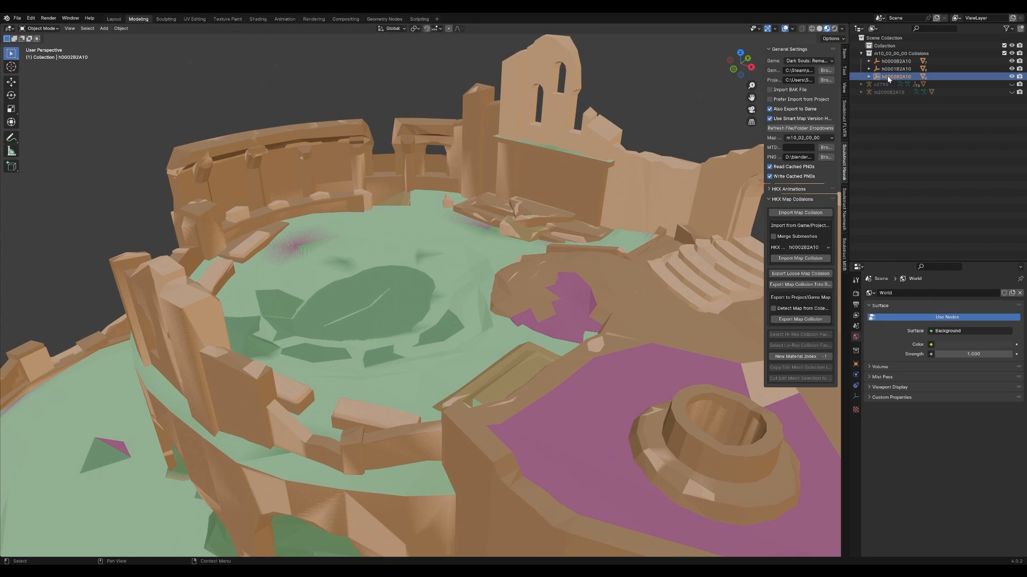
left_click(869, 61)
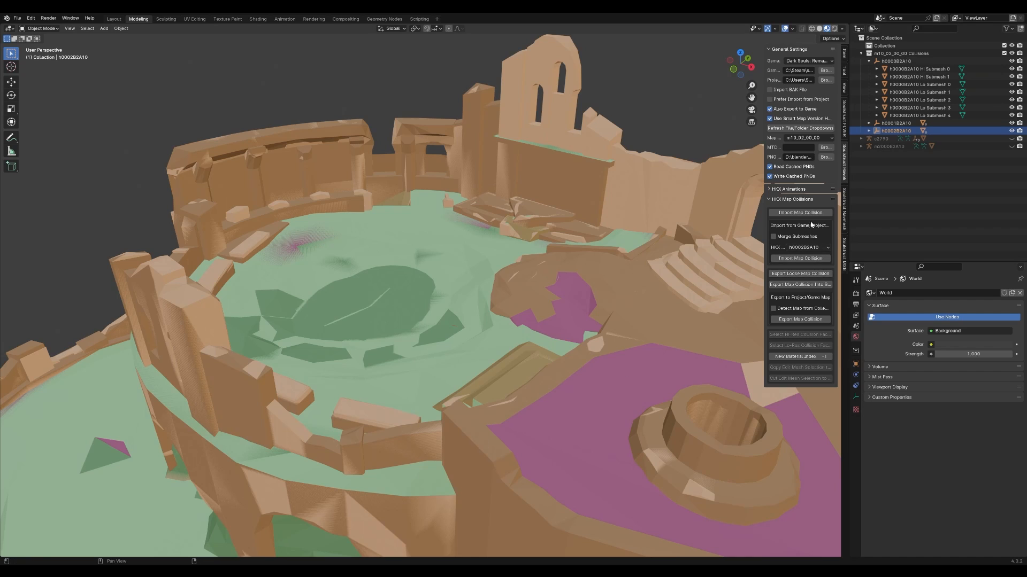
- Look at the h10_02_00_00.hkxbhd and l10_02_00_00.hkxbhd collision files in the import browser, leaving without importing
left_click(806, 213)
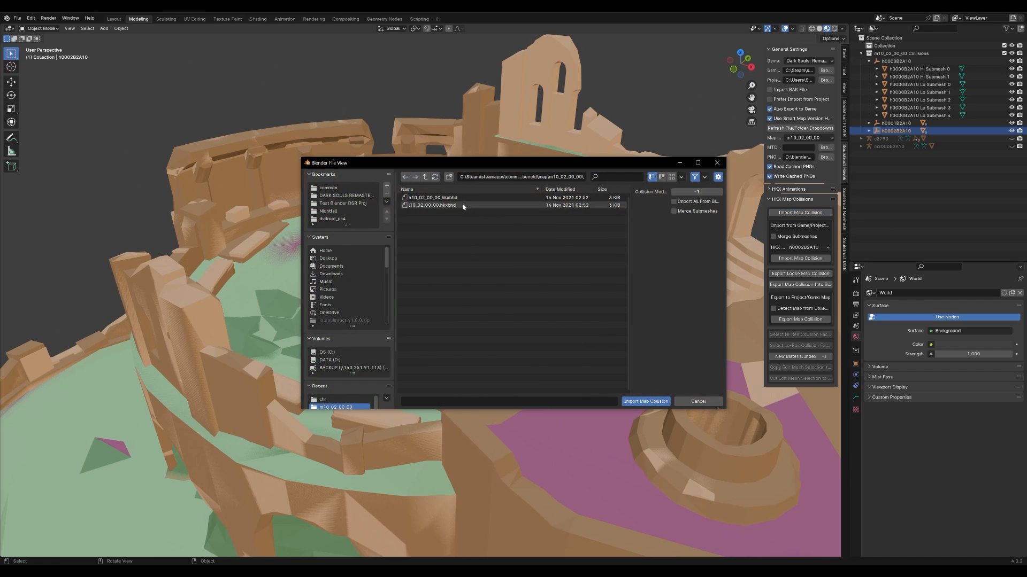
left_click(430, 198)
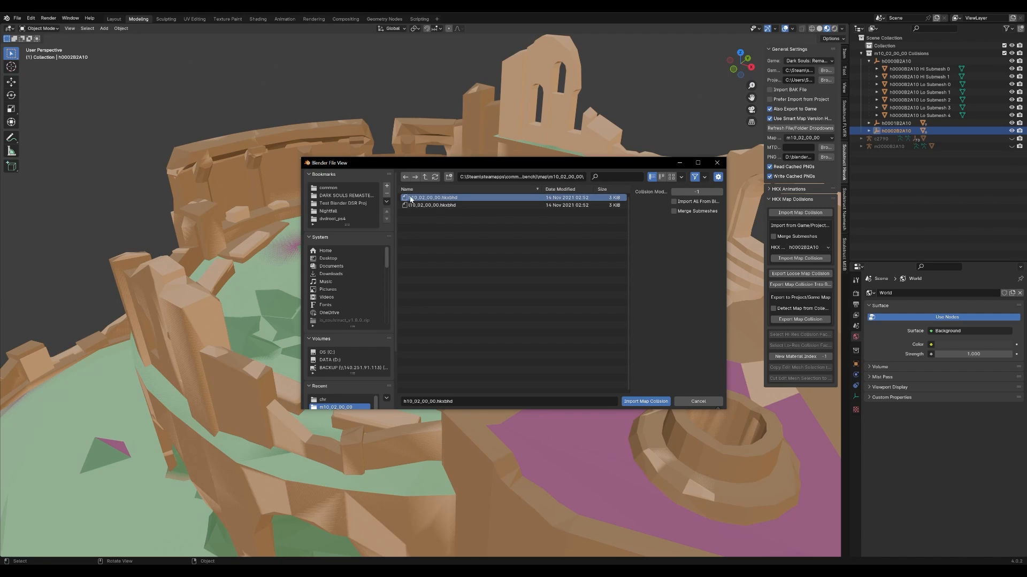
left_click(454, 206)
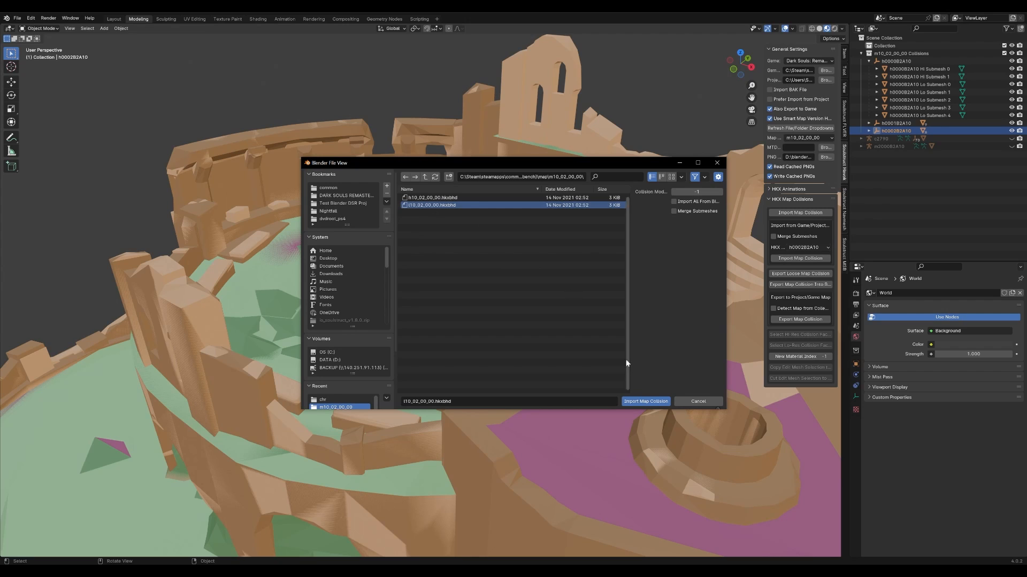
left_click(695, 402)
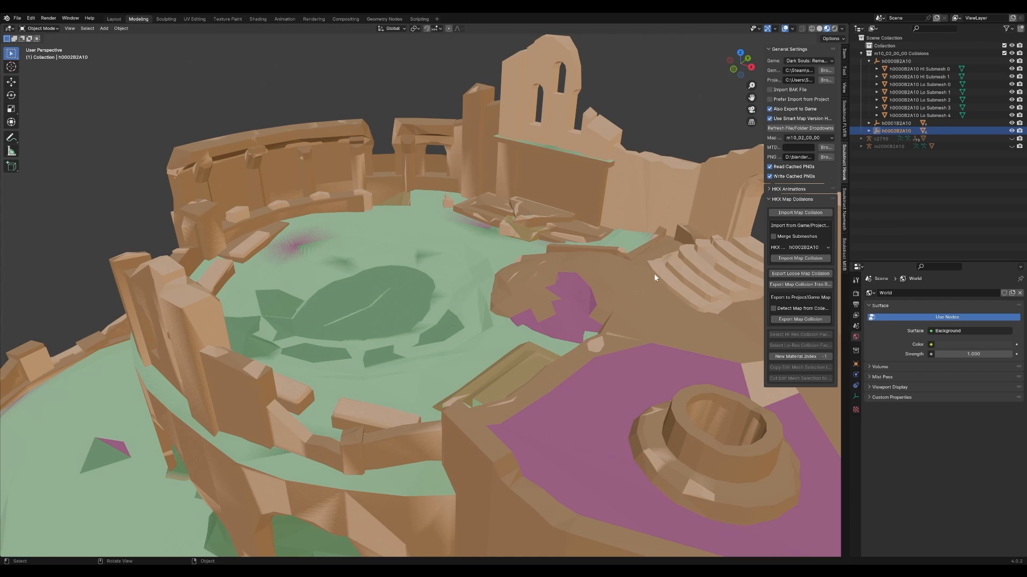
- Select h0002B2A10 Lo Submesh 0, the rock collision surrounding the well
key("shift+grave")
key("w")
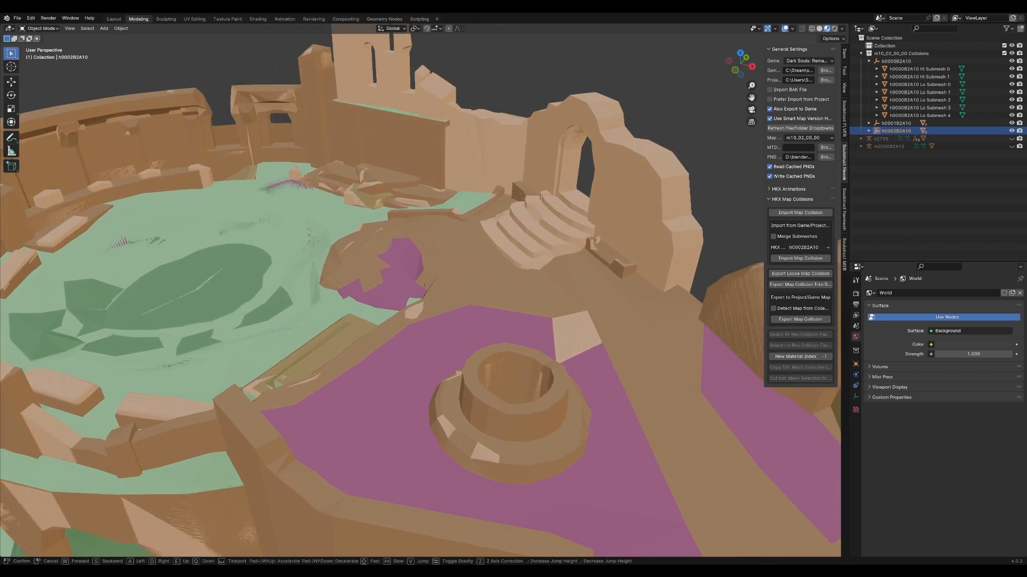
key("w")
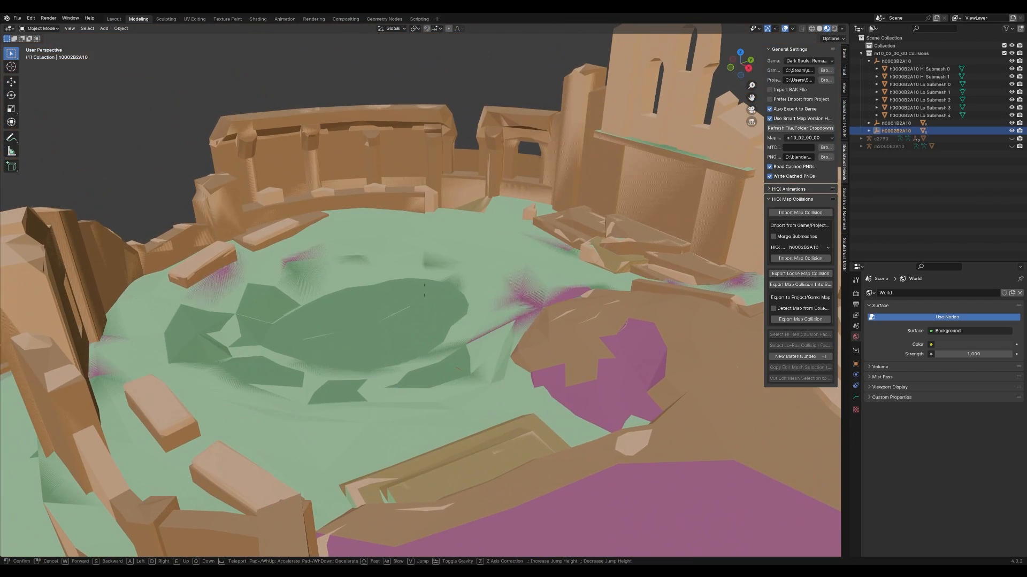
key("s")
key("w")
left_click(508, 245)
left_click(490, 213)
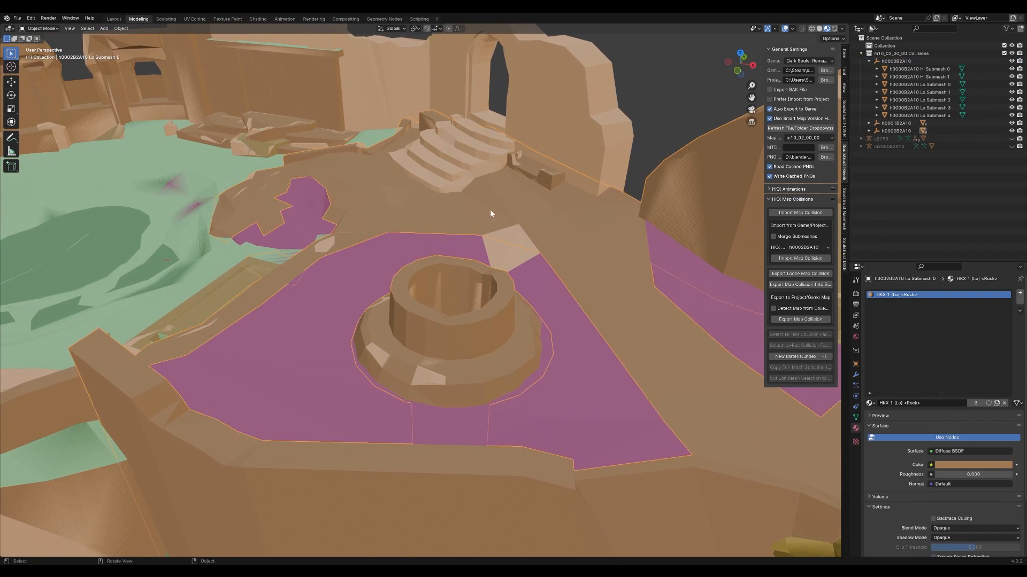
key("shift+grave")
left_click(483, 219)
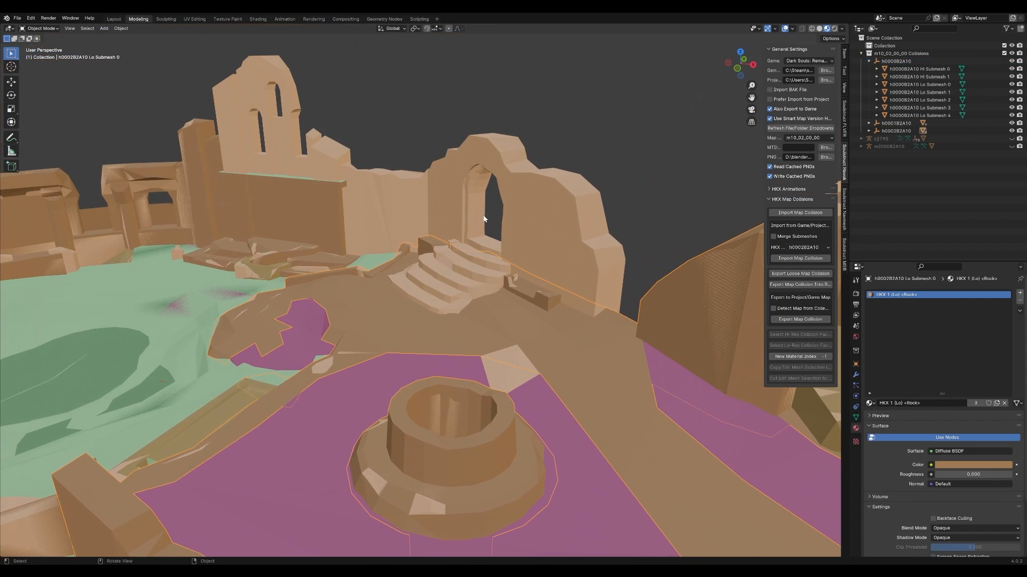
- Examine the HKX 1 (Lo) <Rock> material's nodes in the Shading workspace, with Lo Submesh 0 in Edit Mode and h0002B2A10 expanded
left_click(261, 19)
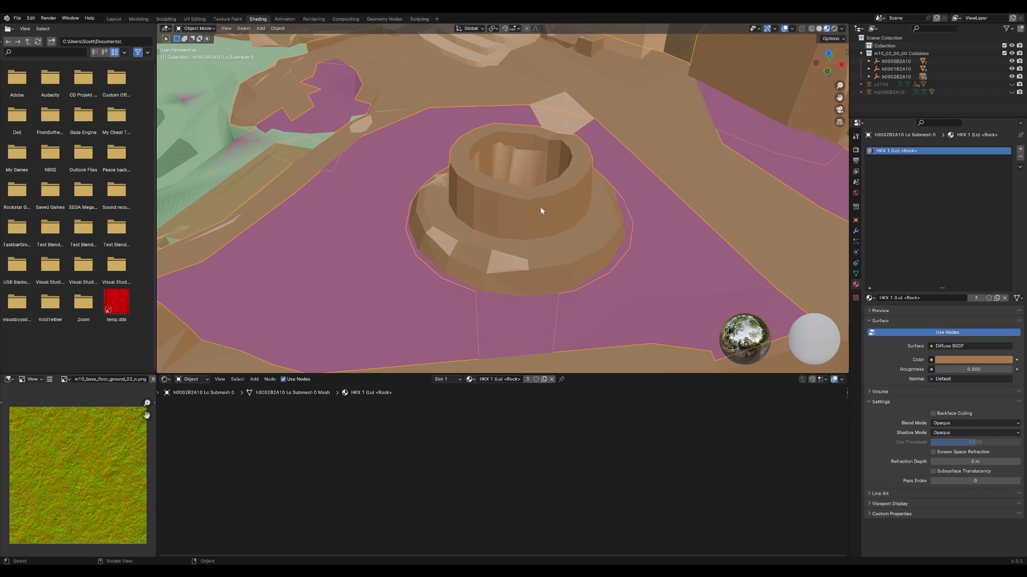
key("Tab")
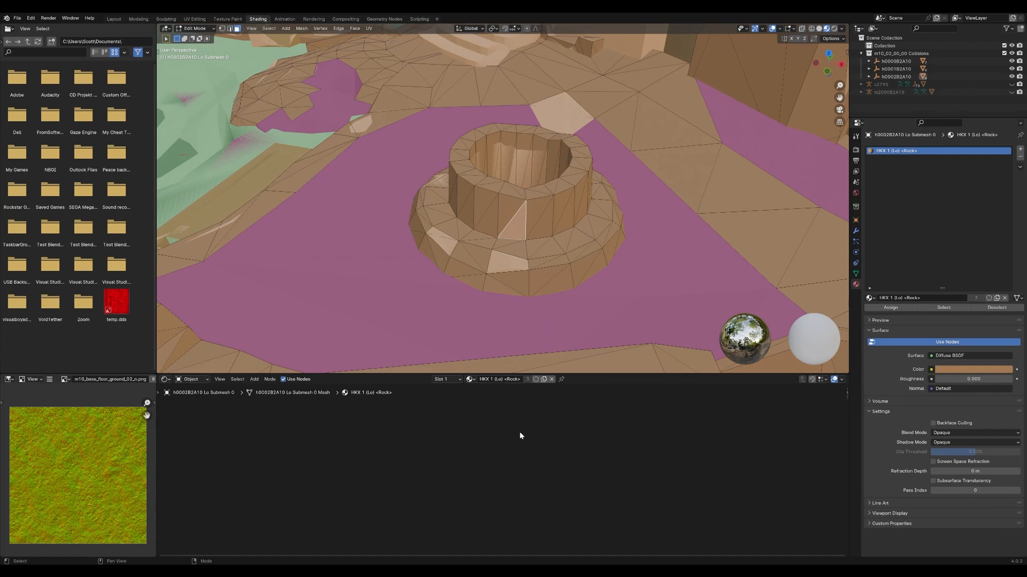
scroll(519, 432, "down", 8)
scroll(520, 433, "up", 4)
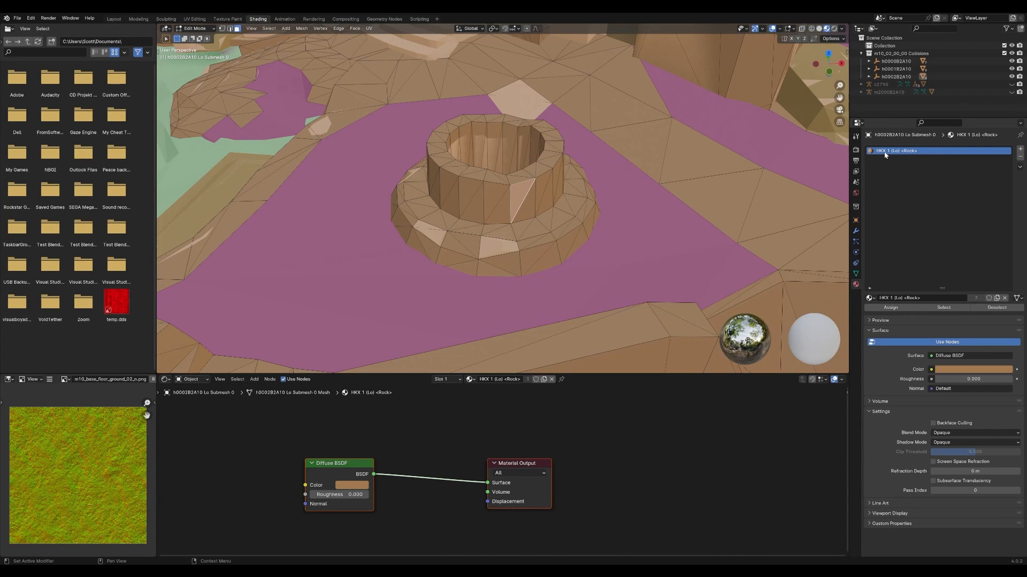
left_click(869, 77)
scroll(878, 80, "down", 2)
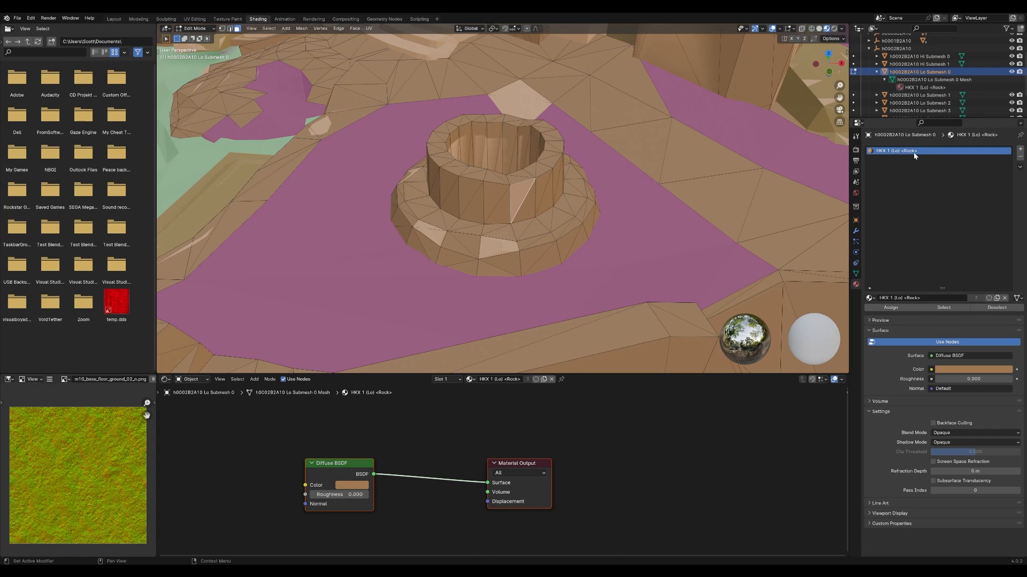
- Select the green ground submesh h0000B2A10 Hi Submesh 1 and inspect its <Grass> material and mesh in Edit Mode
key("shift+grave")
left_click(502, 199)
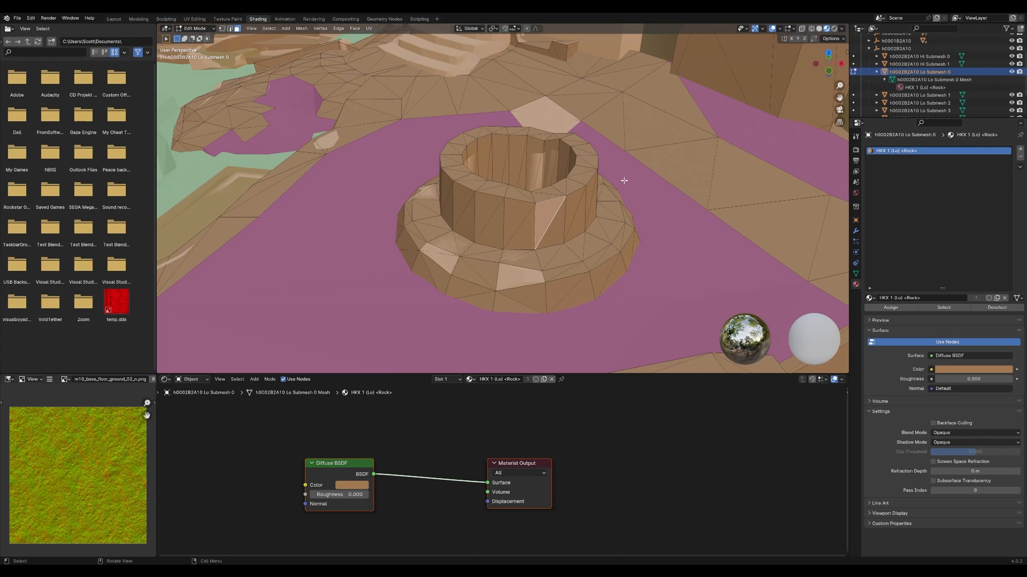
middle_click_drag(624, 181, 586, 160)
key("Tab")
left_click(411, 160)
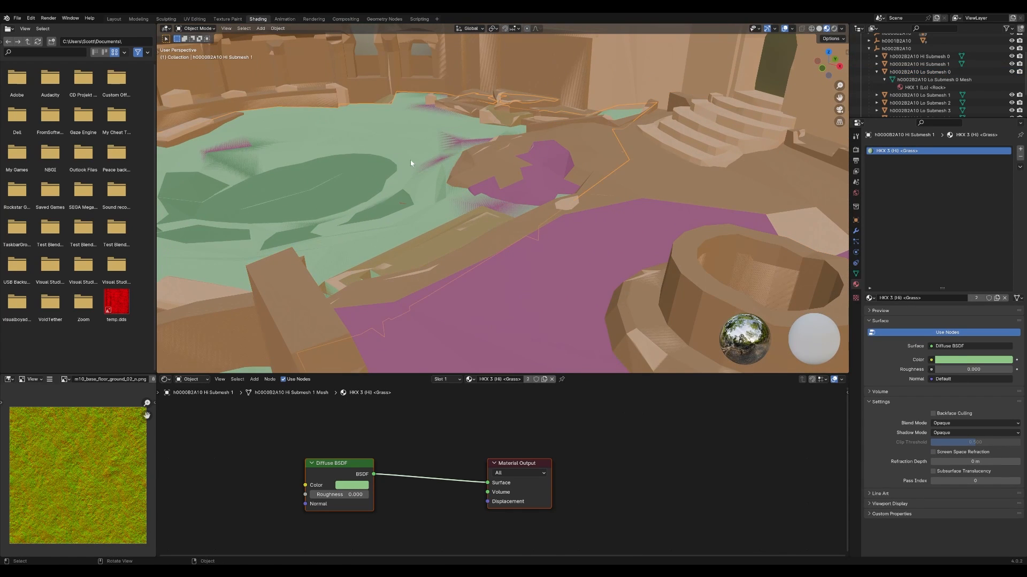
key("Tab")
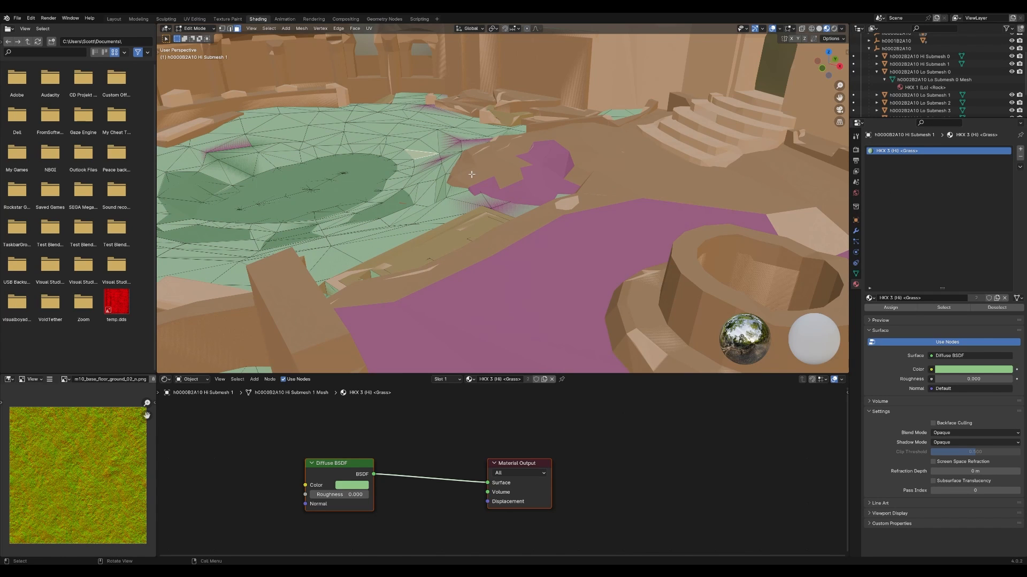
key("Tab")
- Select the tree's wood submesh h0002B2A10 Hi Submesh 1 and pick a face on its trunk in Edit Mode
key("shift+grave")
key("w")
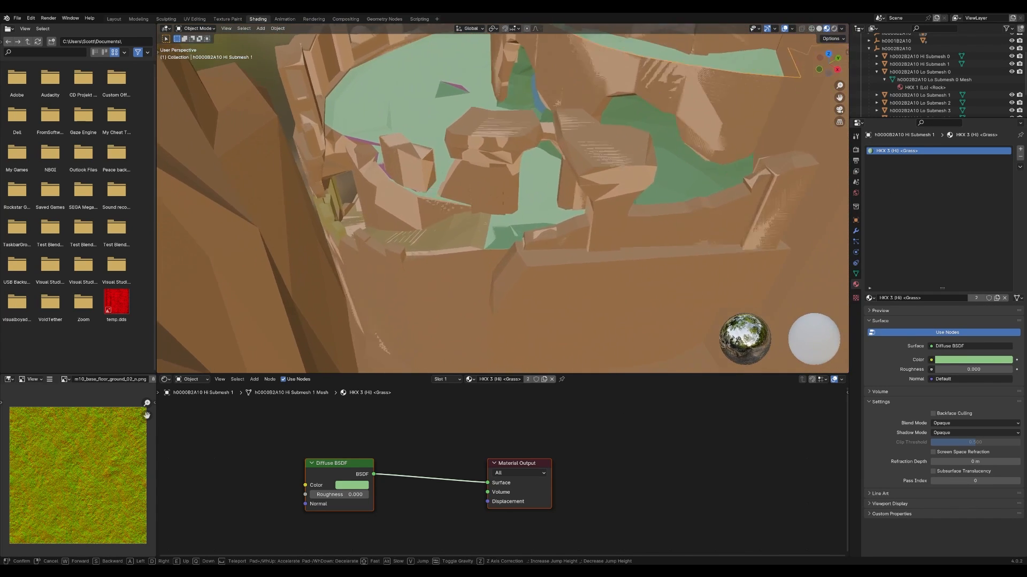
key("w")
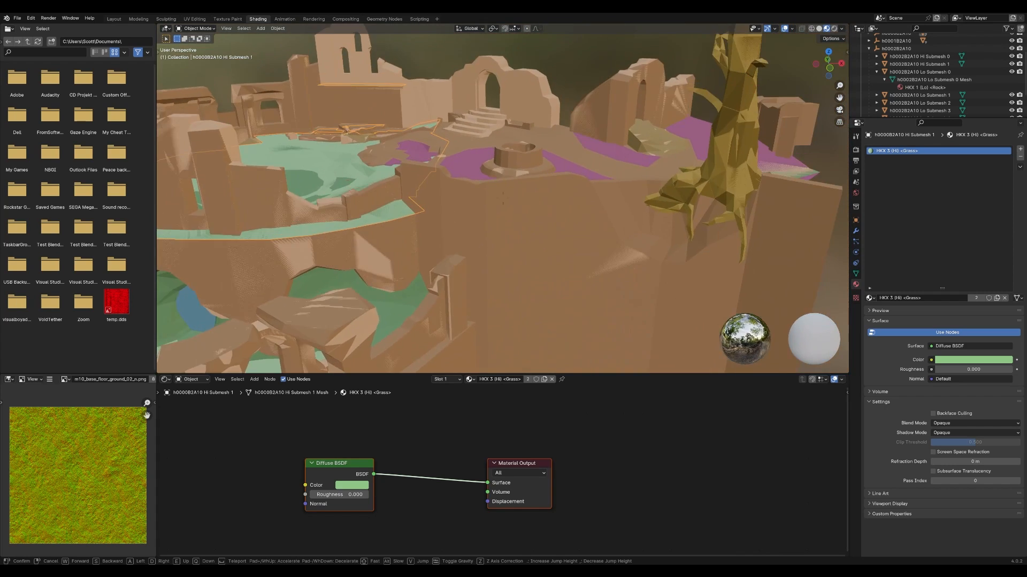
left_click(535, 195)
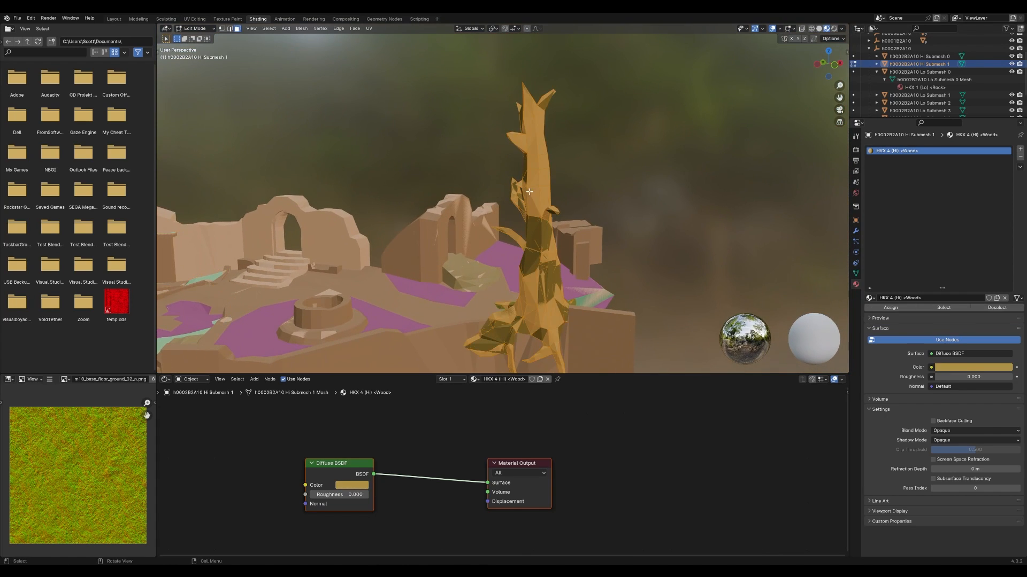
key("Tab")
left_click(534, 194)
- Fly around the tree to examine the trunk and roots of its wood collision mesh
key("shift+grave")
key("w")
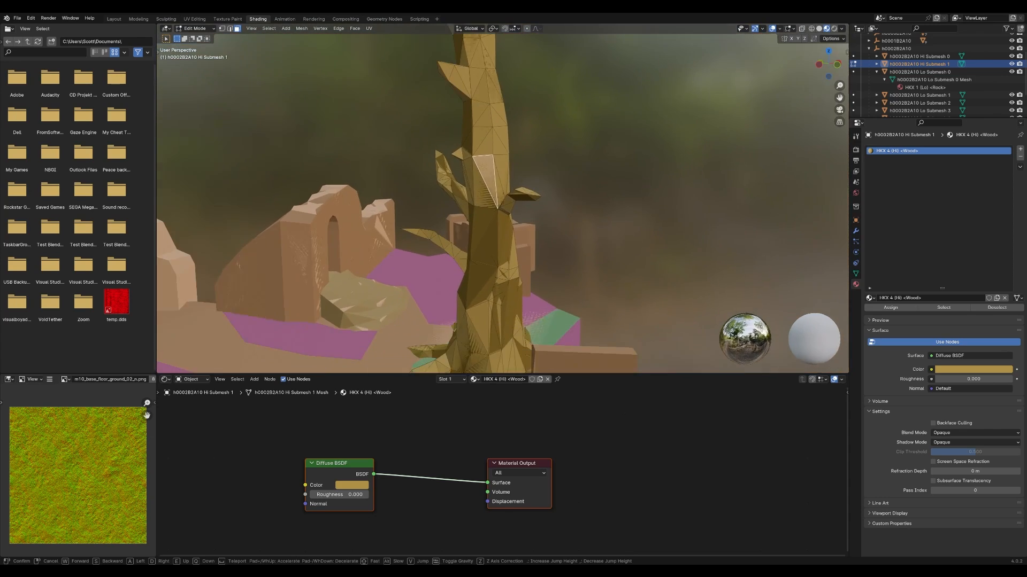
key("w")
left_click(451, 174)
key("shift+grave")
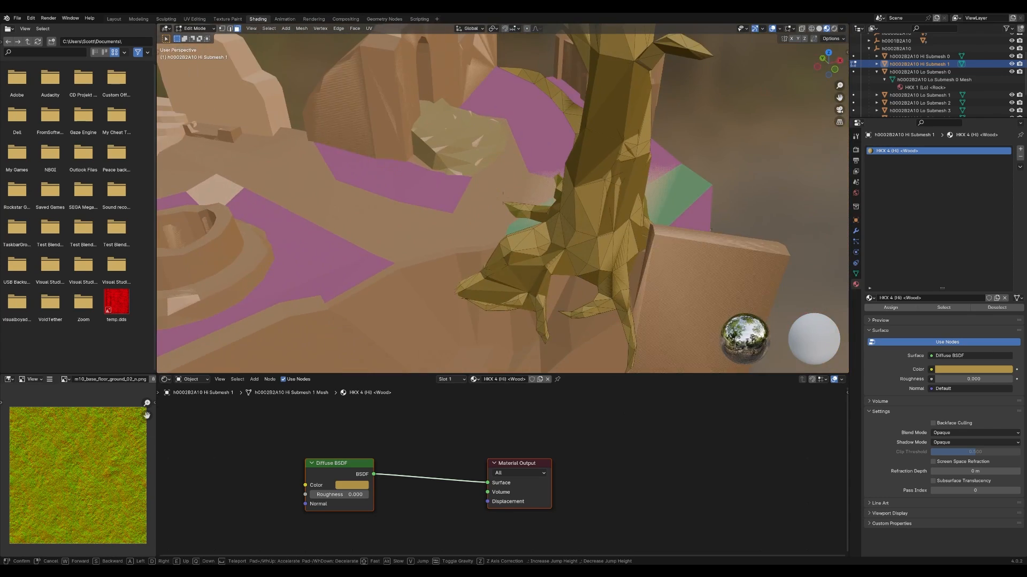
left_click(516, 146)
key("shift+grave")
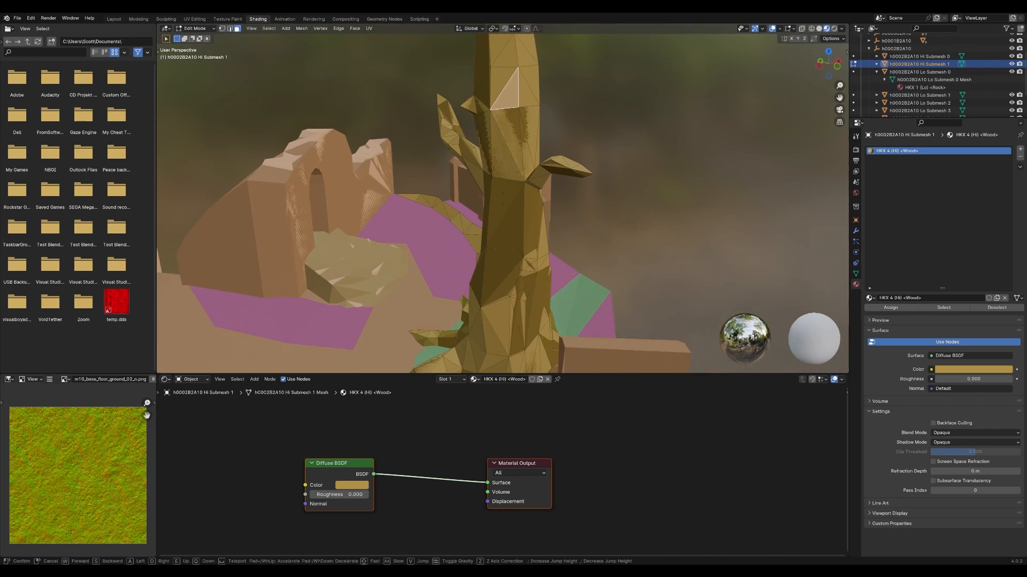
left_click(523, 194)
- Edit the tree's overlapping h0002B2A10 Lo Submesh 4, and switch Edit Mode back to its Hi Submesh 1
key("Tab")
left_click(522, 194)
key("Tab")
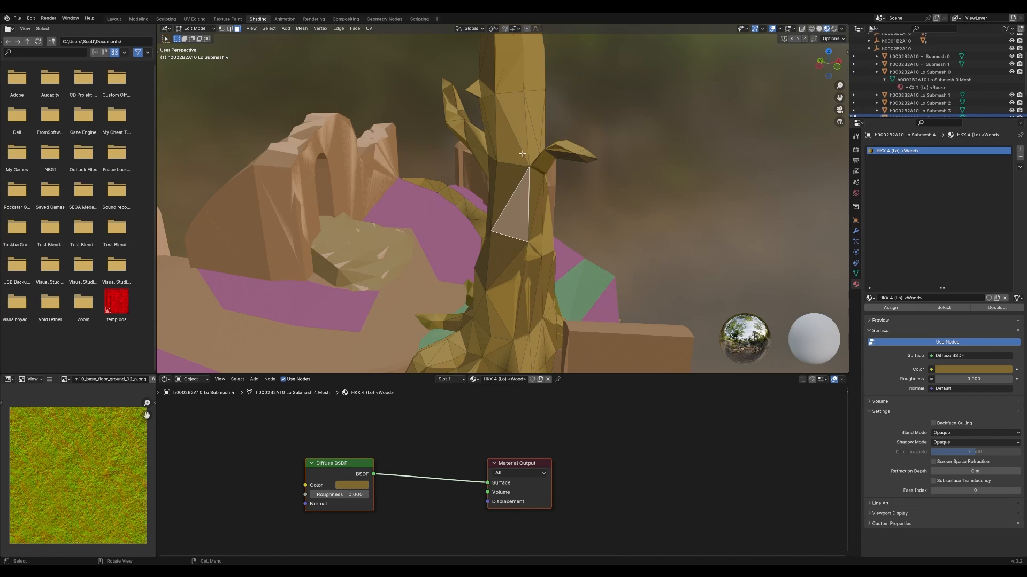
left_click(517, 117)
key("alt+q")
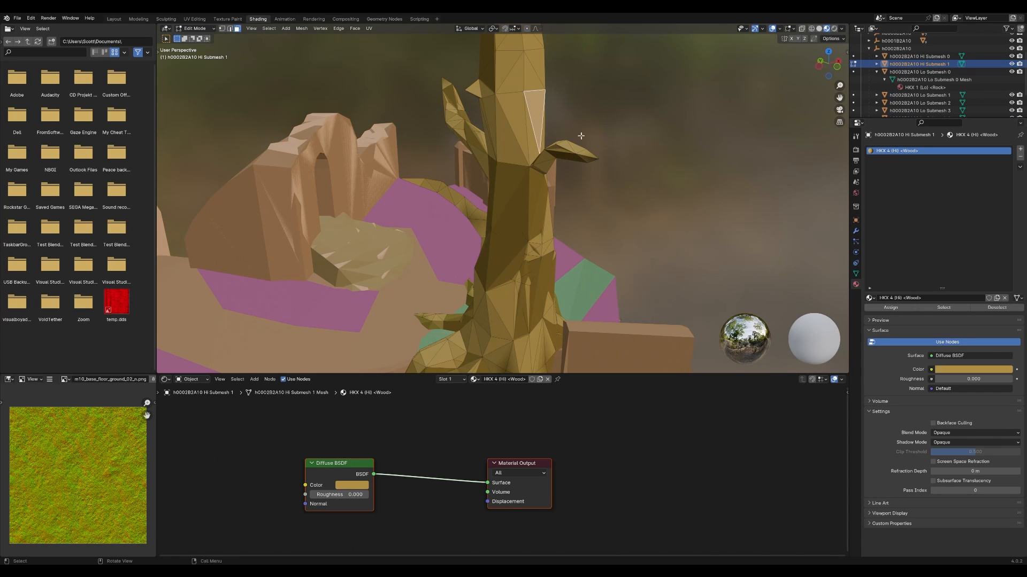
- Try moving the tree's Hi Submesh 1 mesh aside from the Lo mesh, and undo the move
key("g")
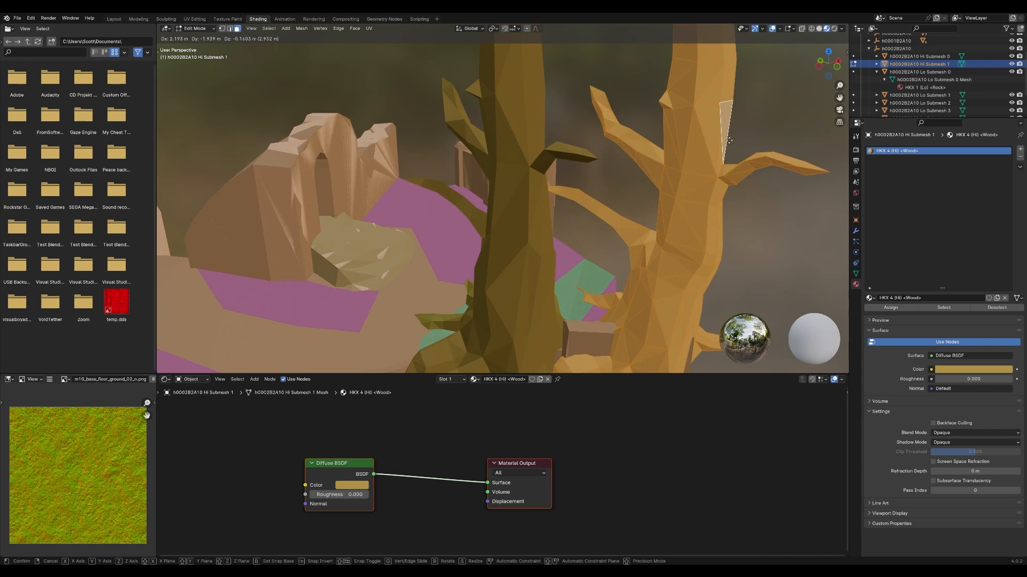
right_click(762, 142)
key("Tab")
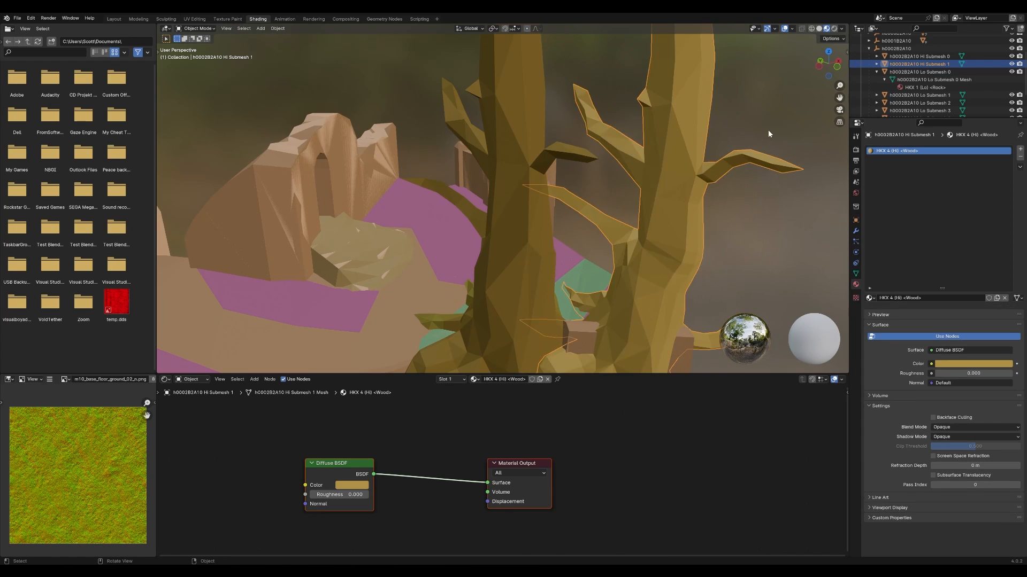
key("ctrl+z")
key("ctrl+z")
key("ctrl+z")
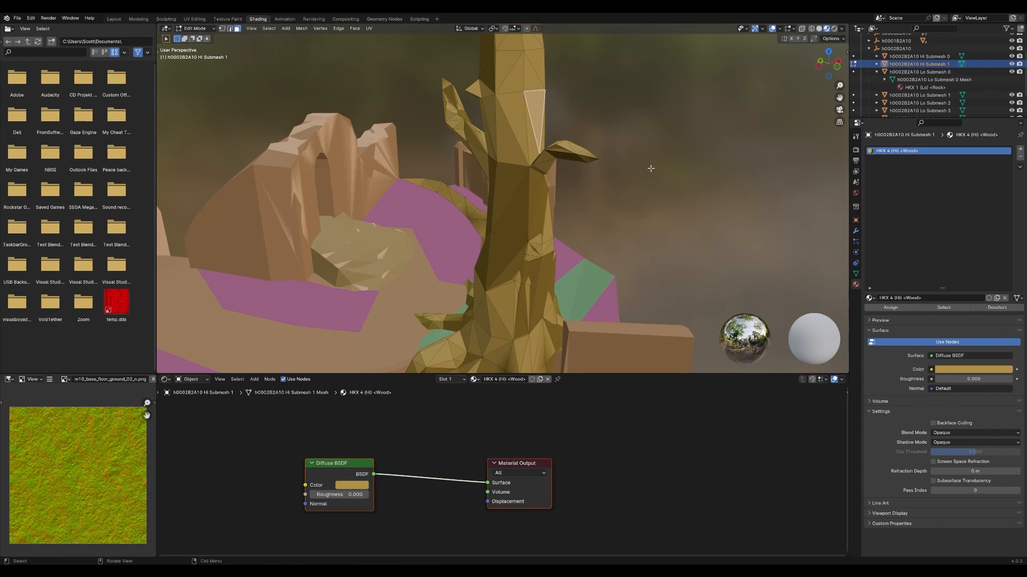
- Return to Object Mode and fly around the tree, well and ruins to examine the map's collision meshes
left_click(651, 171)
key("Tab")
key("shift+grave")
key("d")
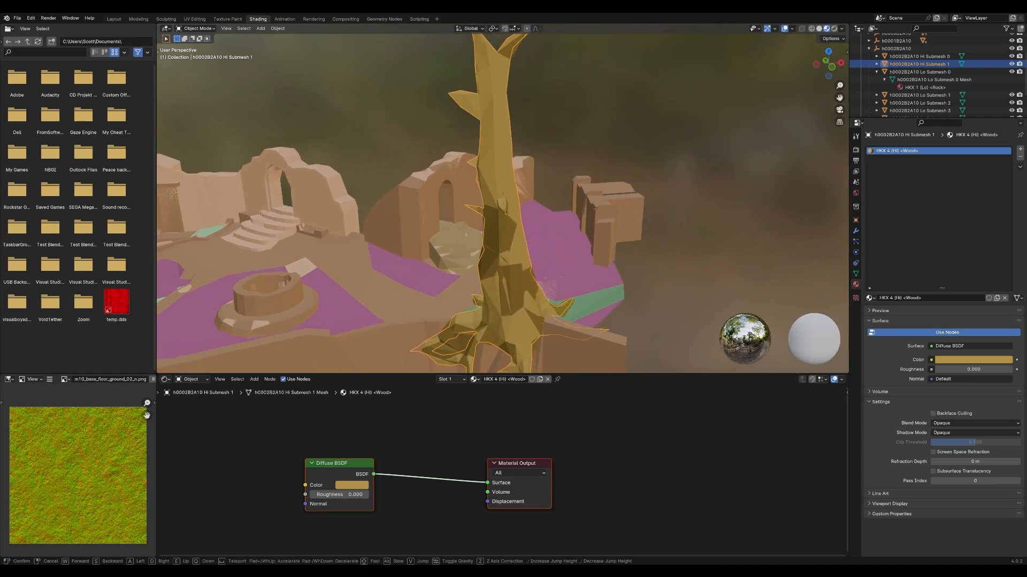
key("w")
key("e")
key("w")
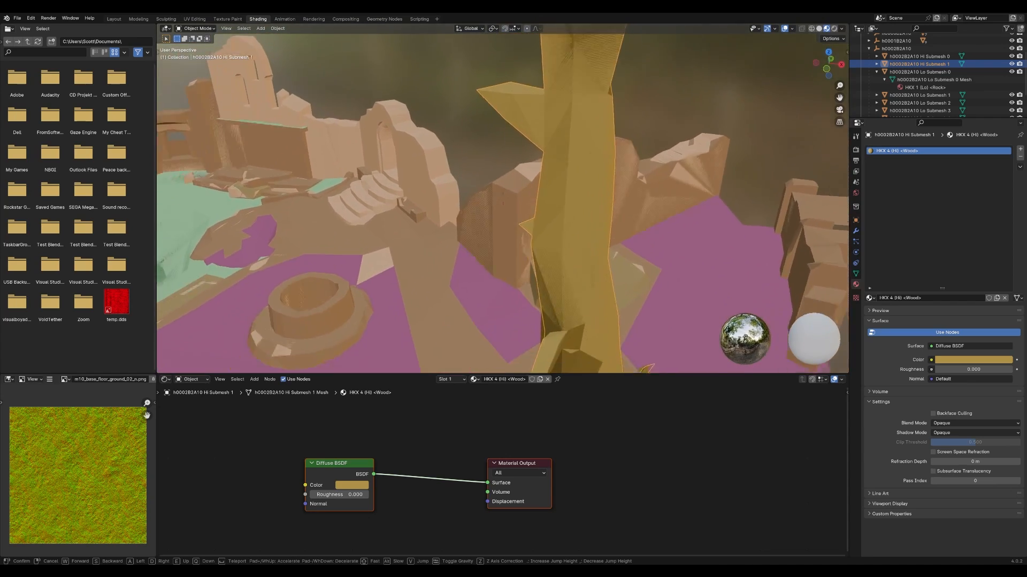
key("a")
key("s")
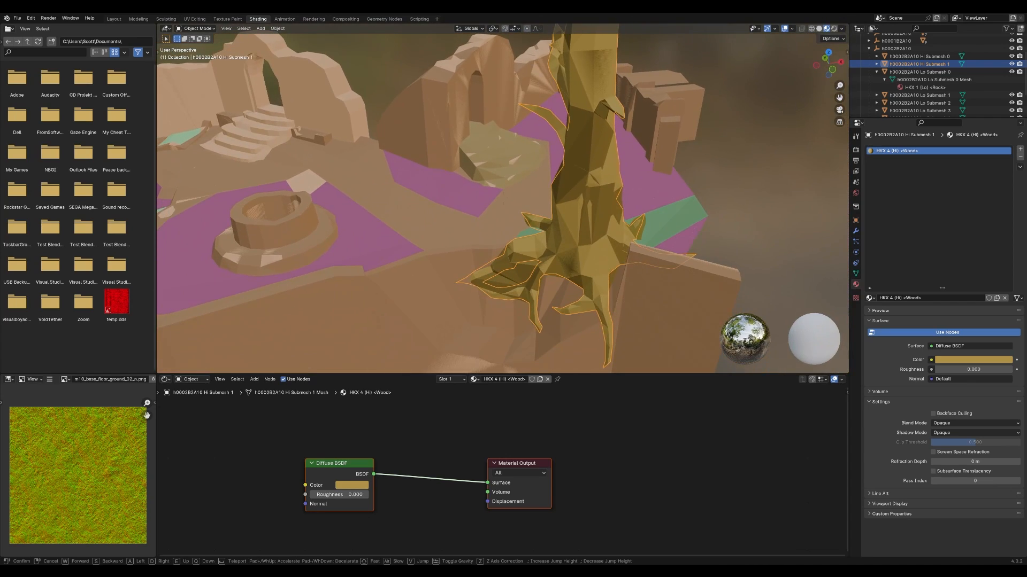
key("a")
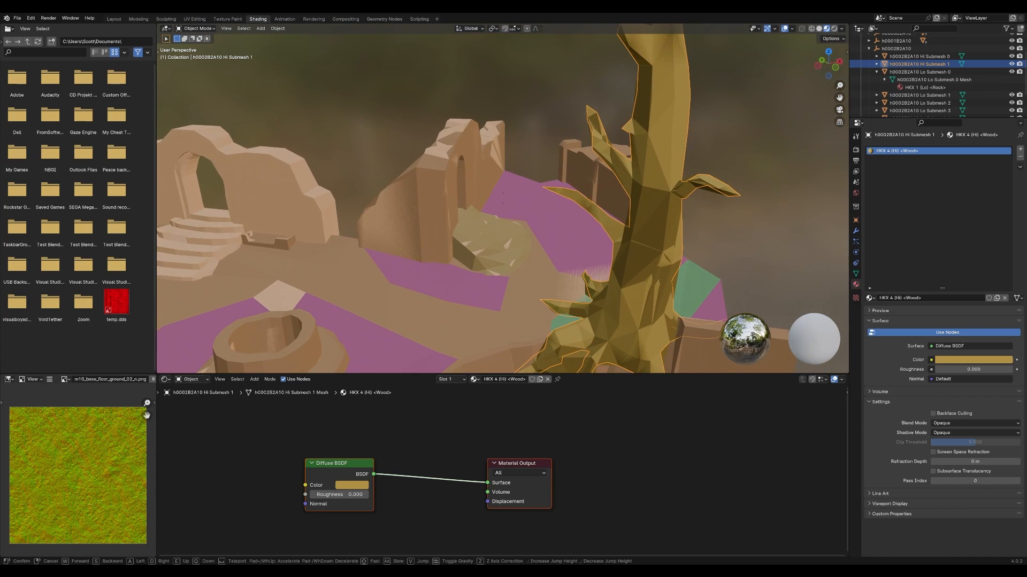
key("d")
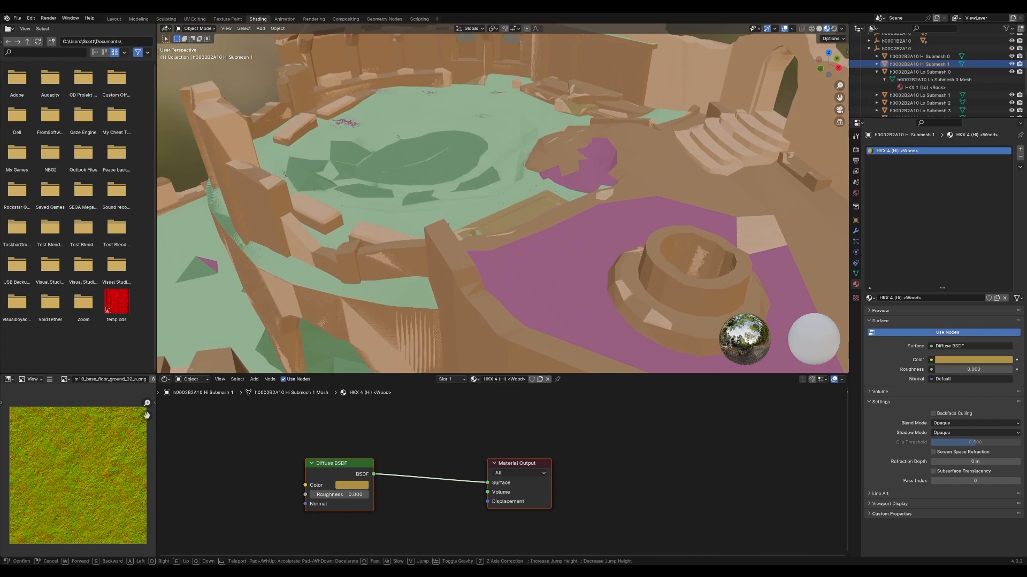
key("s")
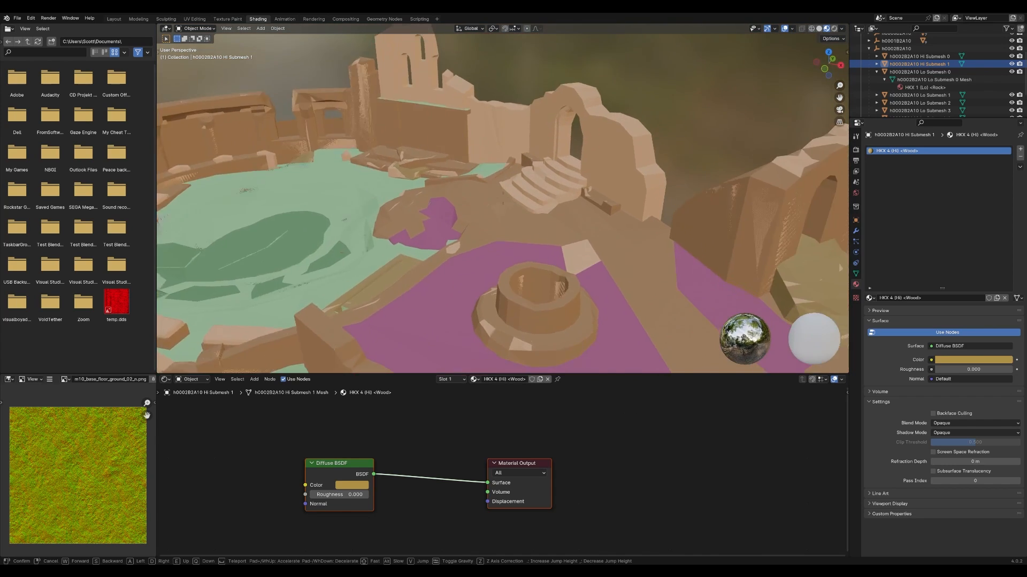
key("w")
key("s")
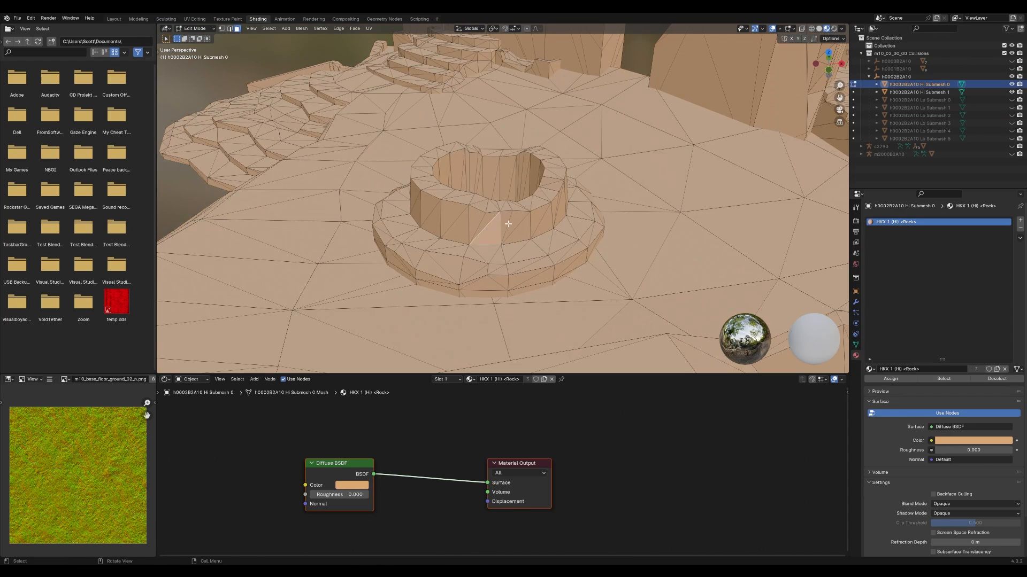
- Try moving single faces on the outer wall of the well in h0002B2A10 Hi Submesh 0
key("g")
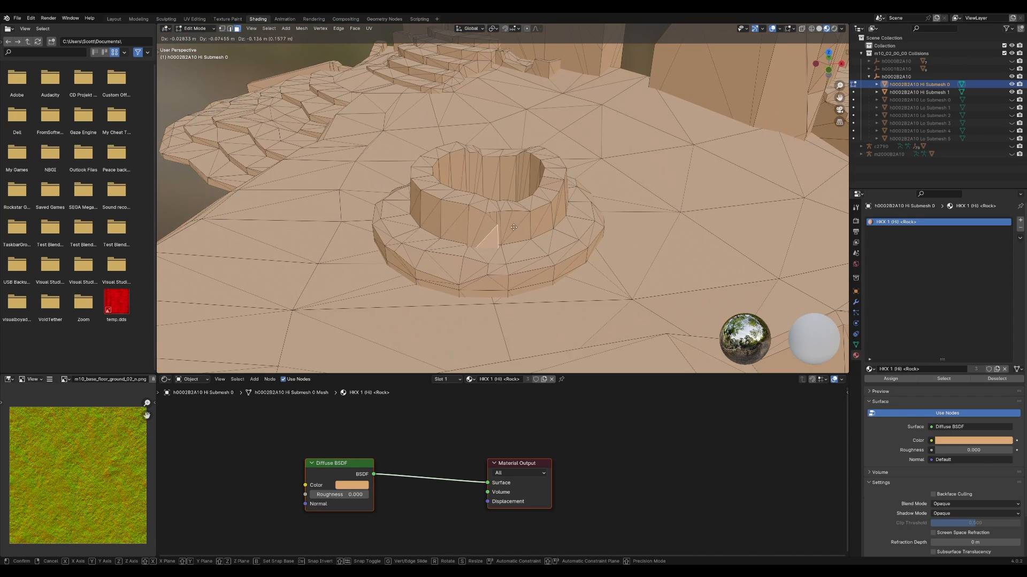
right_click(508, 213)
key("shift+grave")
key("w")
left_click(502, 199)
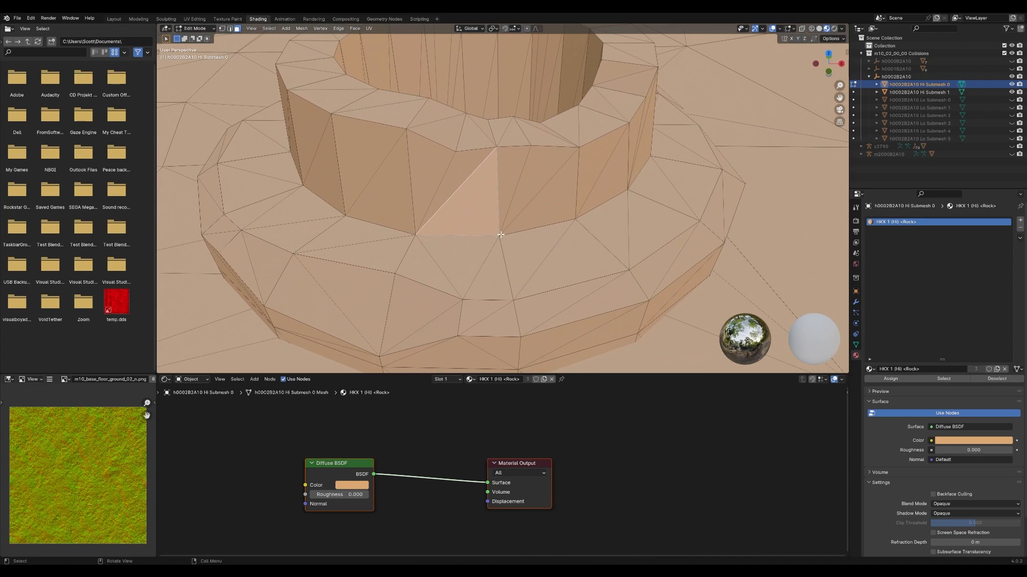
left_click(536, 189)
left_click(542, 208)
key("g")
right_click(546, 197)
left_click(521, 192)
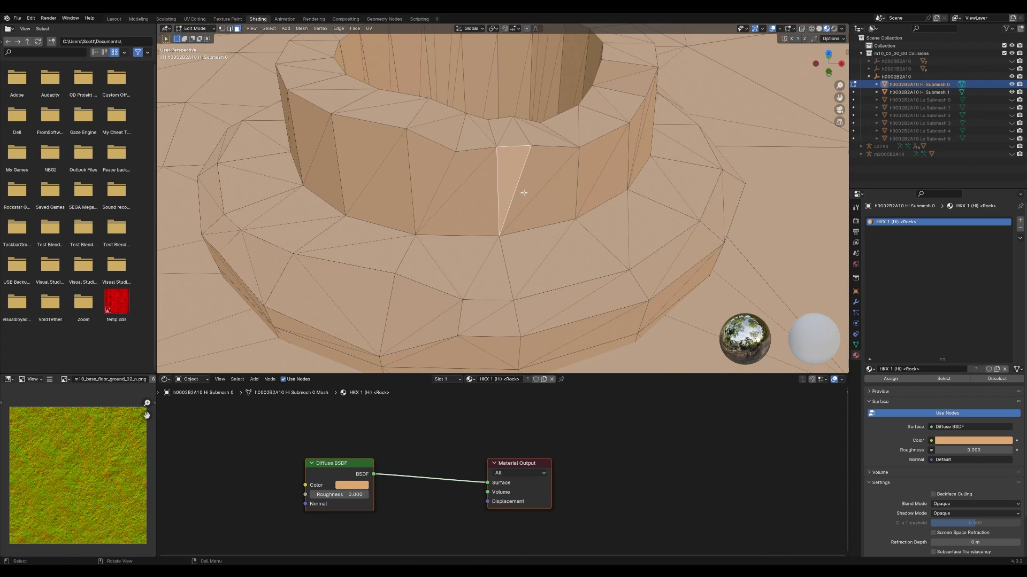
key("shift+grave")
key("s")
key("w")
left_click(523, 193)
left_click(475, 207)
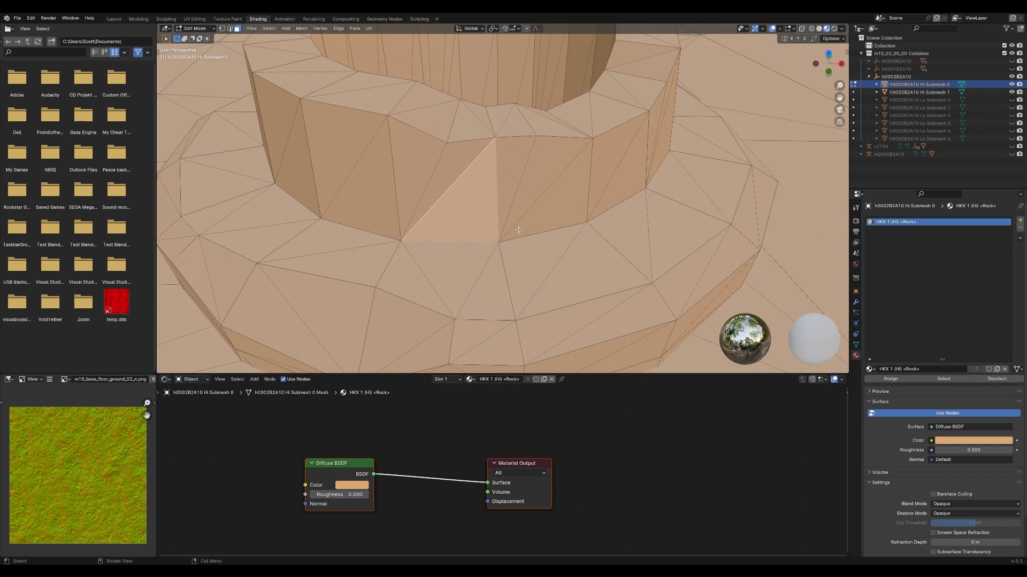
- Try selecting the faces linked to the well's outer wall in Hi Submesh 0
scroll(469, 236, "down", 6)
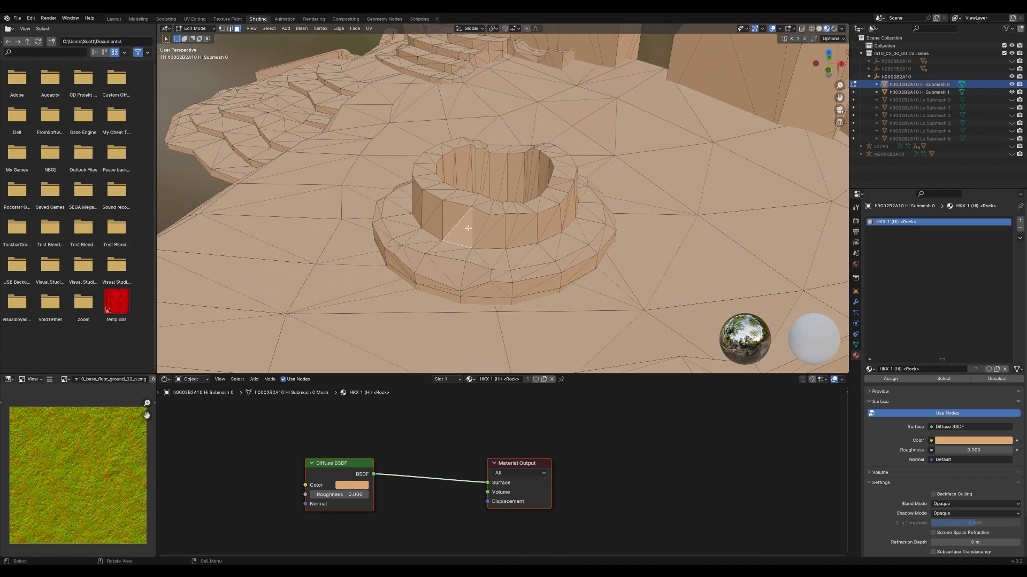
left_click(485, 229)
key("l")
left_click(453, 214)
key("l")
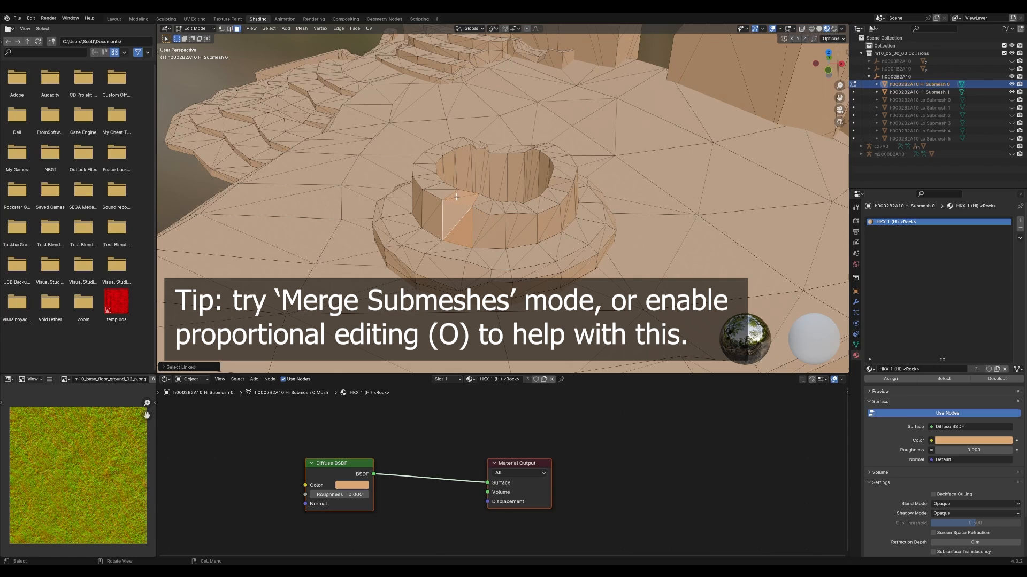
- Scale the whole well in h0002B2A10 Hi Submesh 0 by 2 and return to Object Mode
left_click(437, 151)
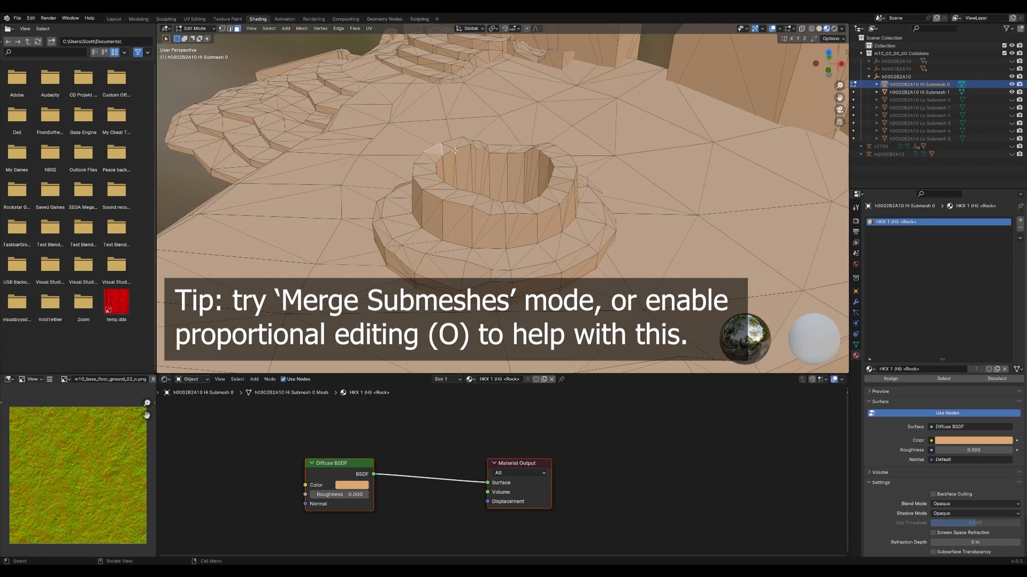
key("g")
type("s2")
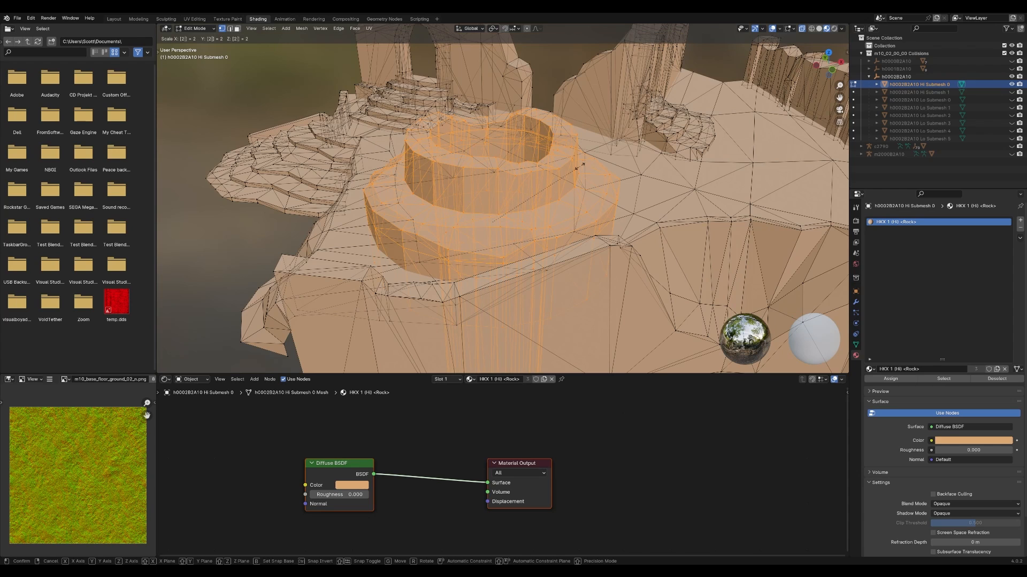
key("Return")
key("Tab")
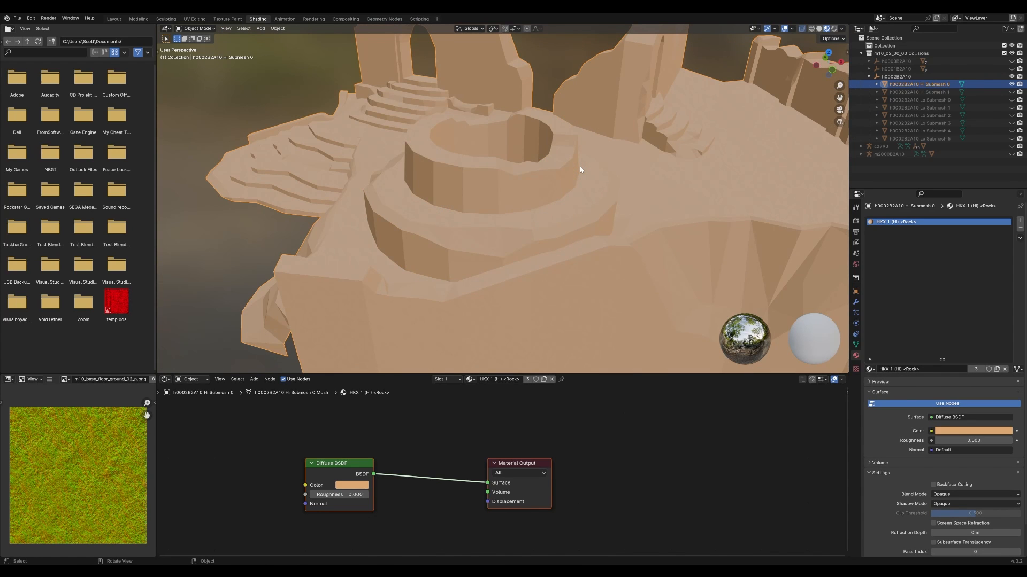
- Inspect the scaled hi-res well, hide h0002B2A10 Hi Submesh 0 and show Lo Submesh 0
key("shift+grave")
key("w")
key("a")
key("s")
left_click(503, 198)
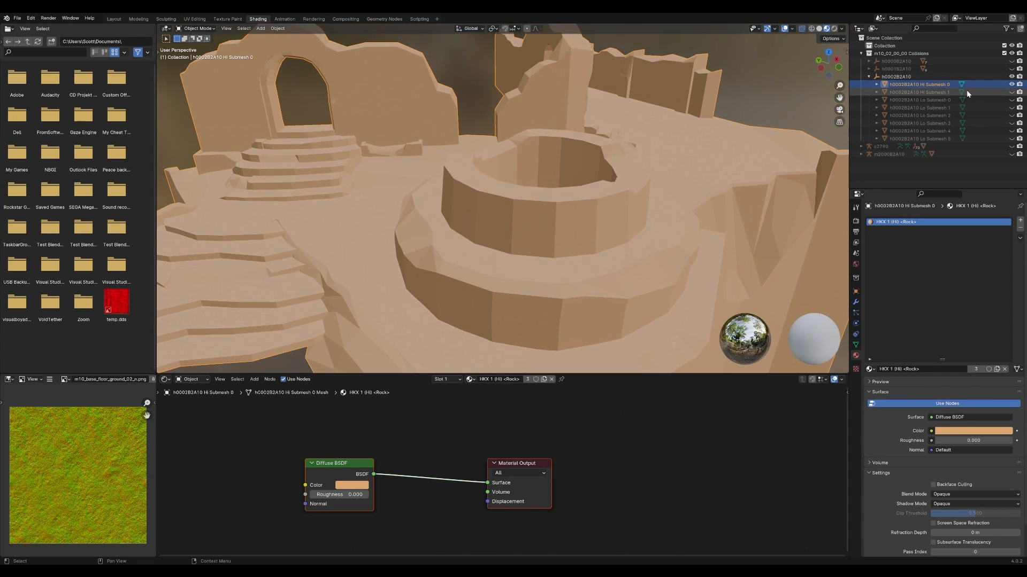
left_click(1011, 84)
left_click(1011, 99)
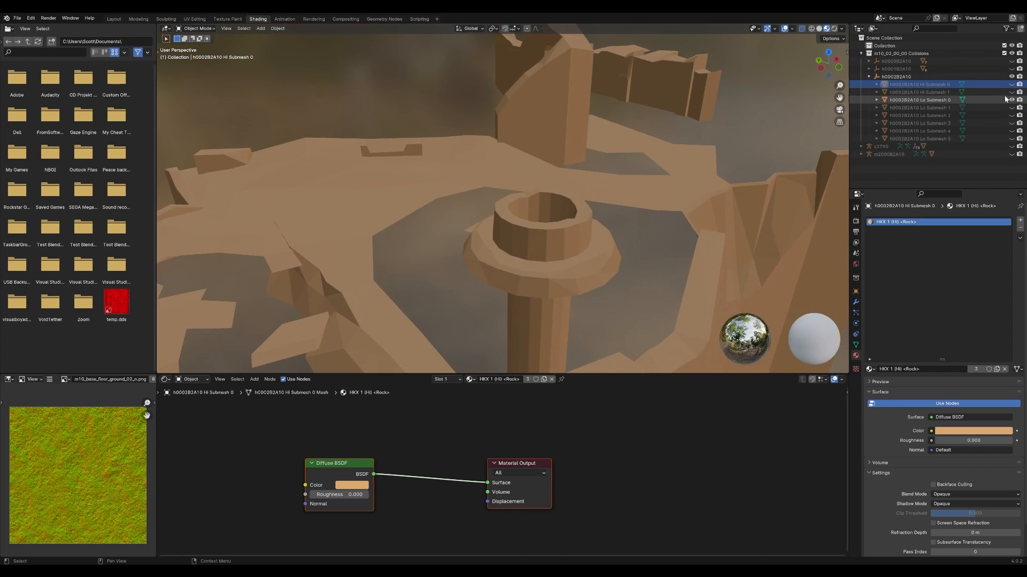
- Select all vertices of the well and its shaft in h0002B2A10 Lo Submesh 0 in Edit Mode
left_click(931, 100)
key("Tab")
middle_click_drag(559, 261, 550, 337)
left_click_drag(395, 113, 578, 244)
left_click_drag(442, 229, 556, 261, "shift")
key("g")
right_click(551, 197)
- Scale the selected lo-res well in Lo Submesh 0 by 2
key("shift+grave")
key("s")
key("q")
left_click(552, 228)
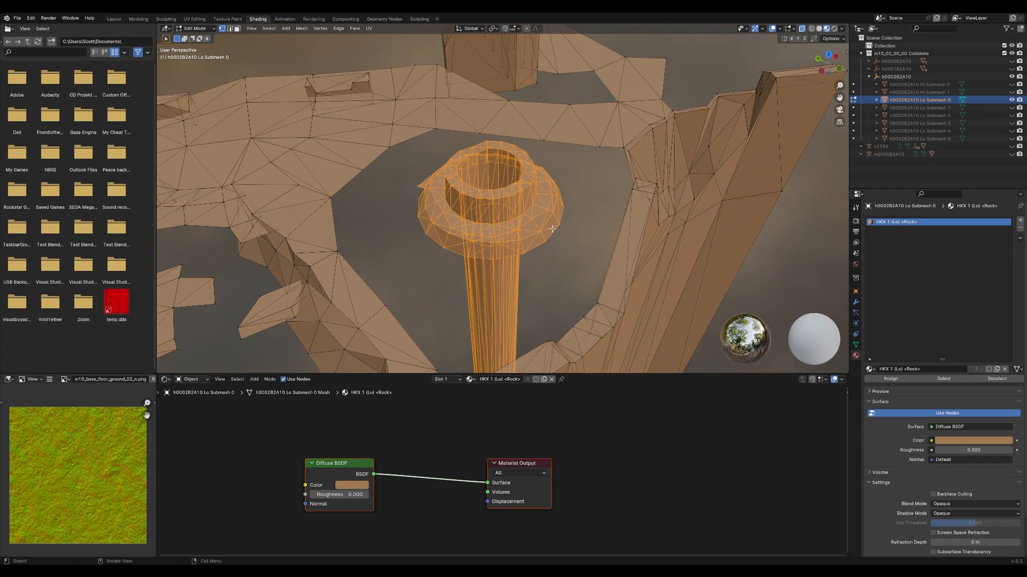
type("s2")
key("Return")
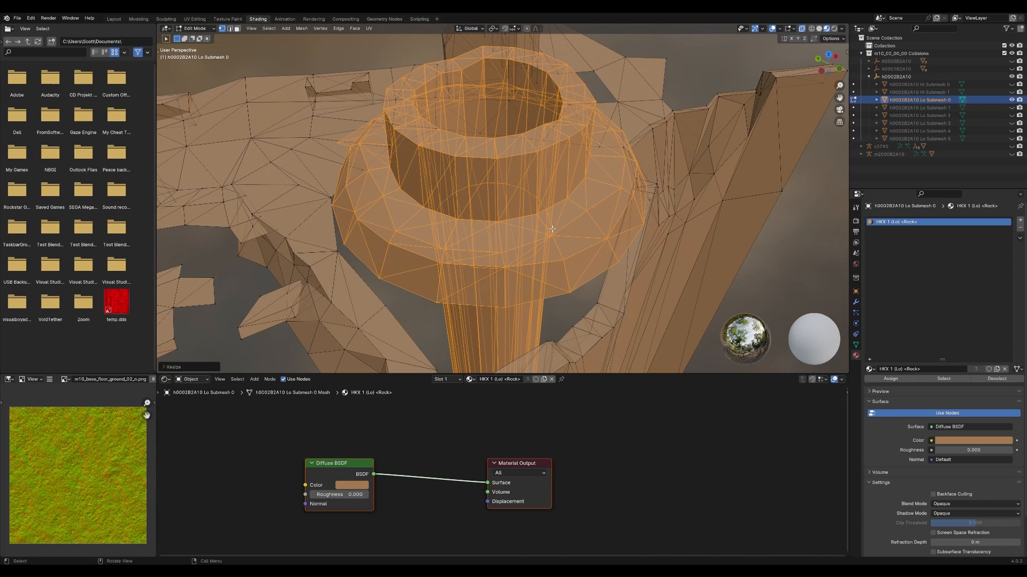
- Show h0002B2A10 Lo Submesh 1 and edit its ground mesh in face select mode with nothing selected
left_click(1011, 107)
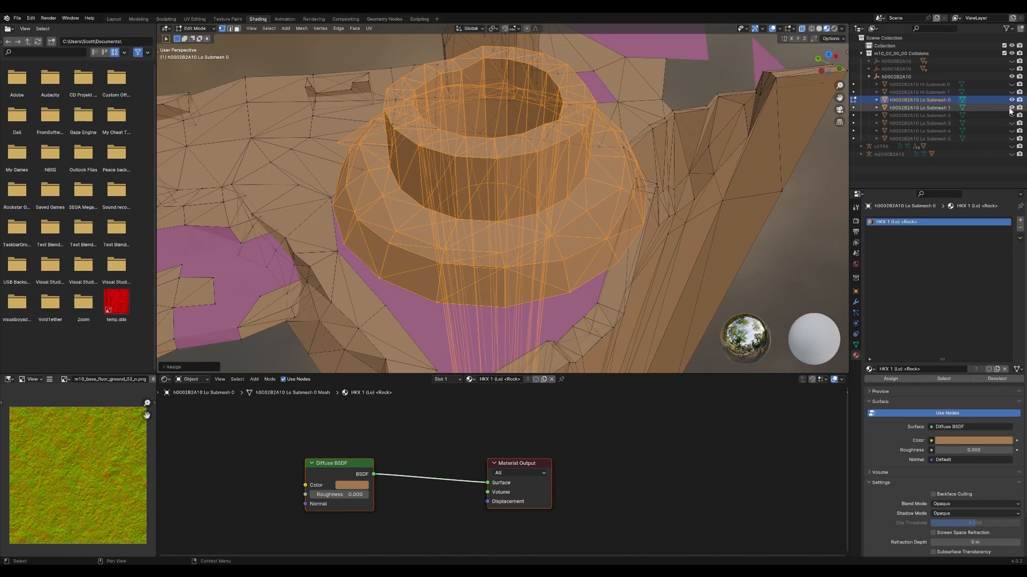
key("shift+grave")
key("w")
left_click(508, 246)
key("Tab")
left_click(427, 224)
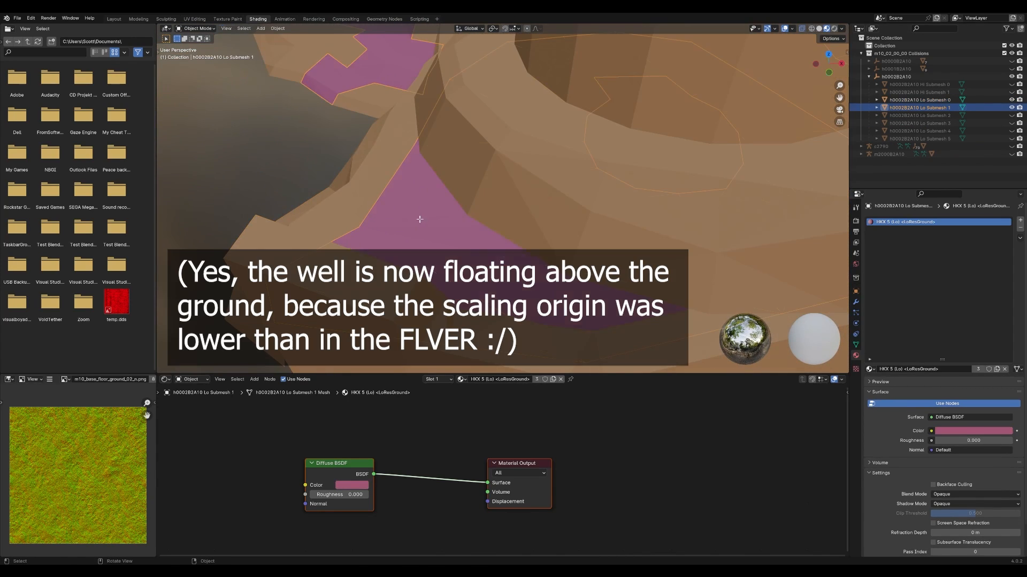
key("Tab")
key("3")
key("alt+a")
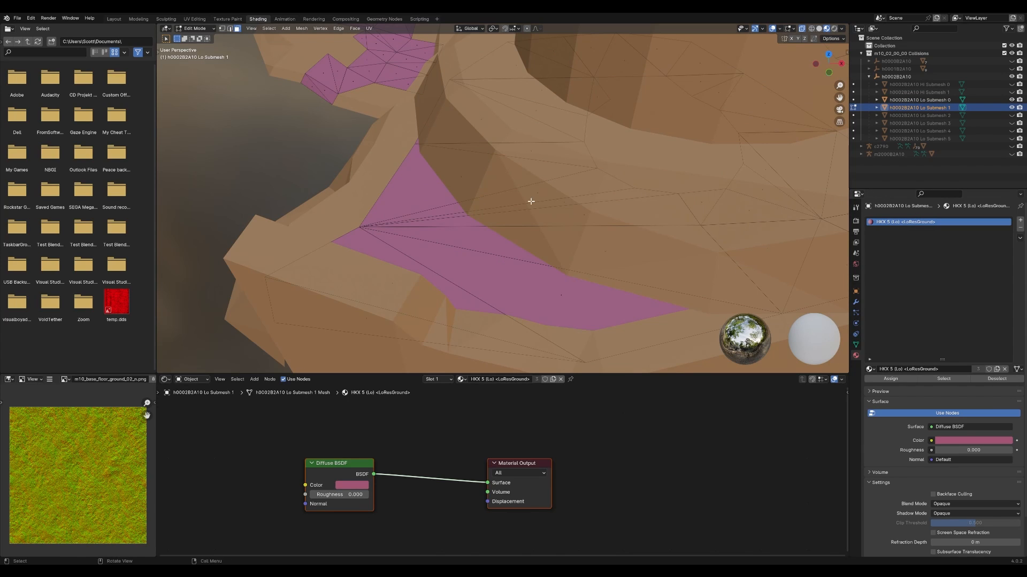
- Box-select the Lo Submesh 1 ground vertices surrounding the well opening
key("Tab")
key("shift+grave")
key("w")
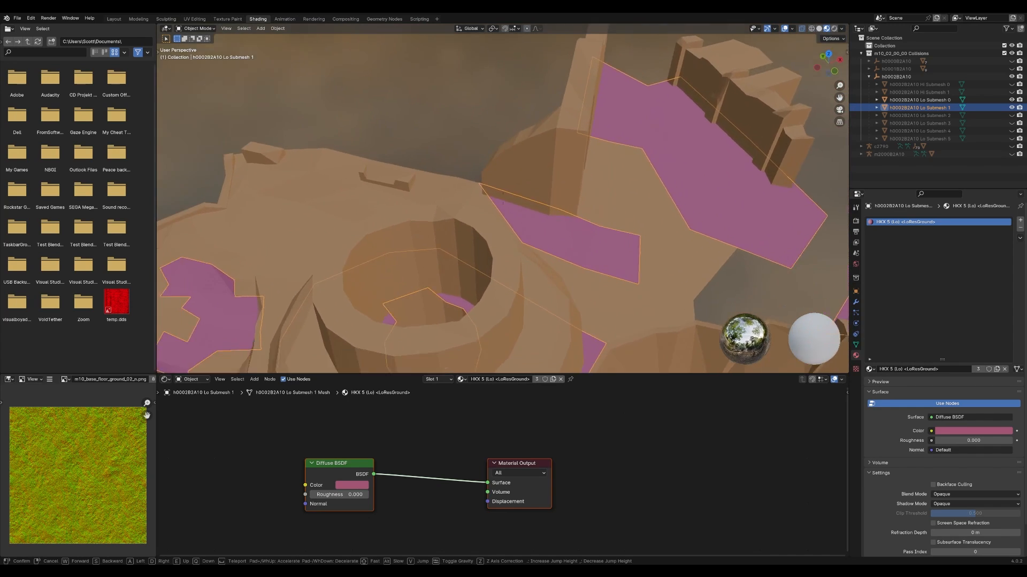
left_click(503, 198)
key("Tab")
left_click_drag(411, 165, 579, 320)
- Scale the selected Lo Submesh 1 ground vertices by 2 and return to Object Mode
key("shift+grave")
key("w")
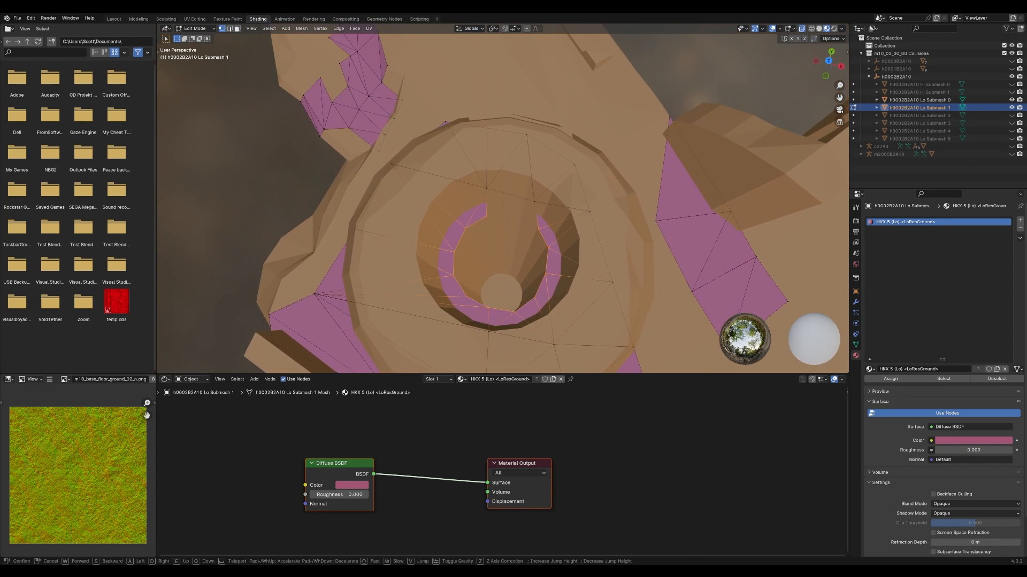
left_click(593, 180)
key("s")
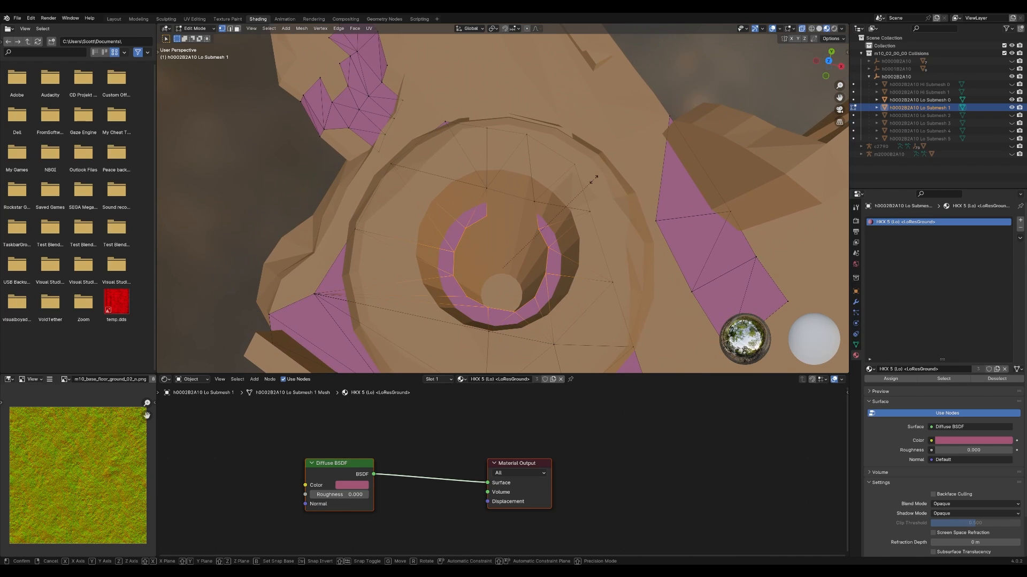
key("2")
left_click(594, 179)
key("Tab")
- Select all visible lo-res submeshes and examine how the enlarged well sits against the ground
key("shift+grave")
key("w")
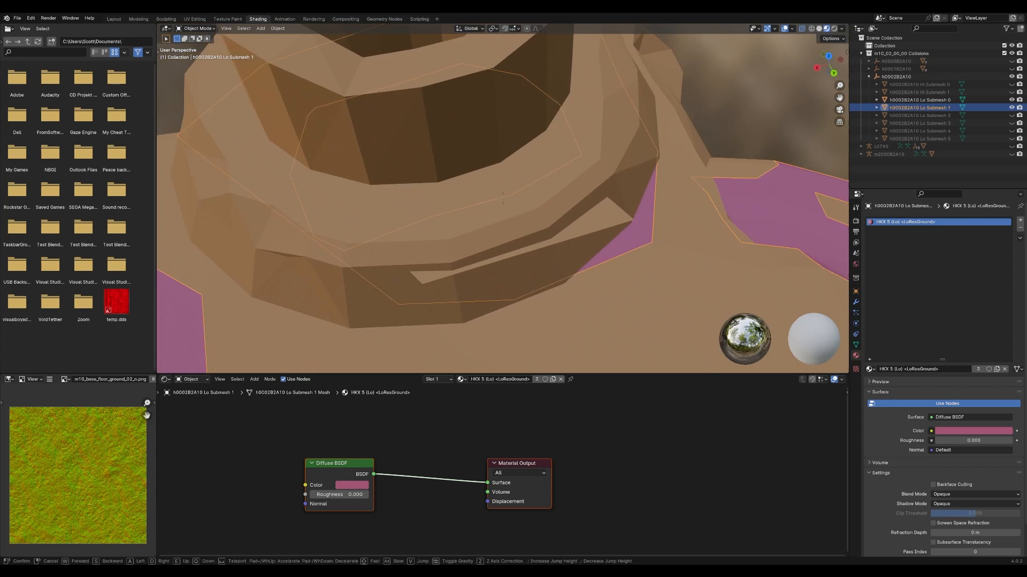
left_click(503, 198)
key("a")
middle_click_drag(577, 222, 802, 222)
key("shift+grave")
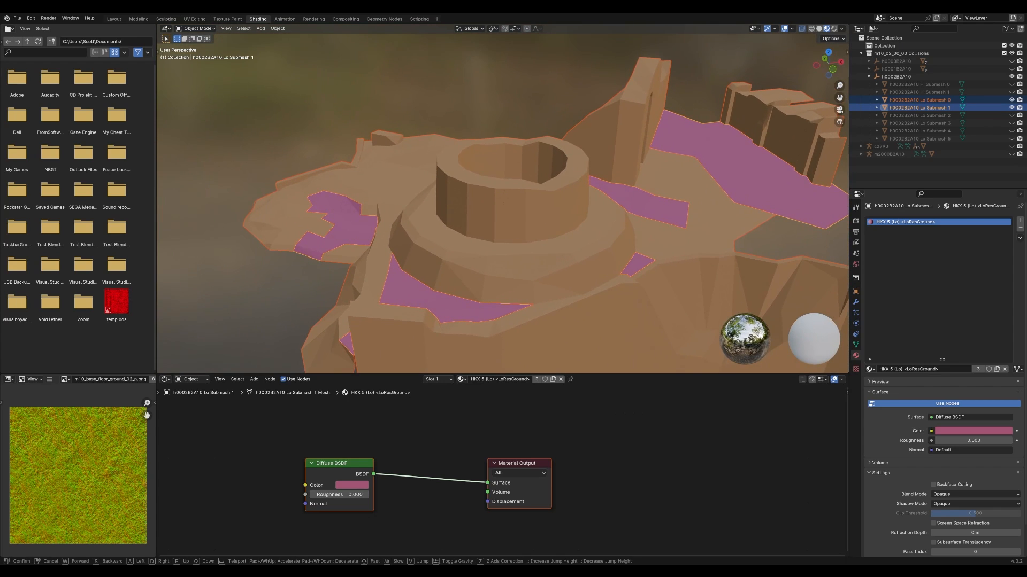
left_click(658, 197)
- Show h0002B2A10 with all its Hi and Lo submeshes and select this parent object
left_click(1011, 78, "shift")
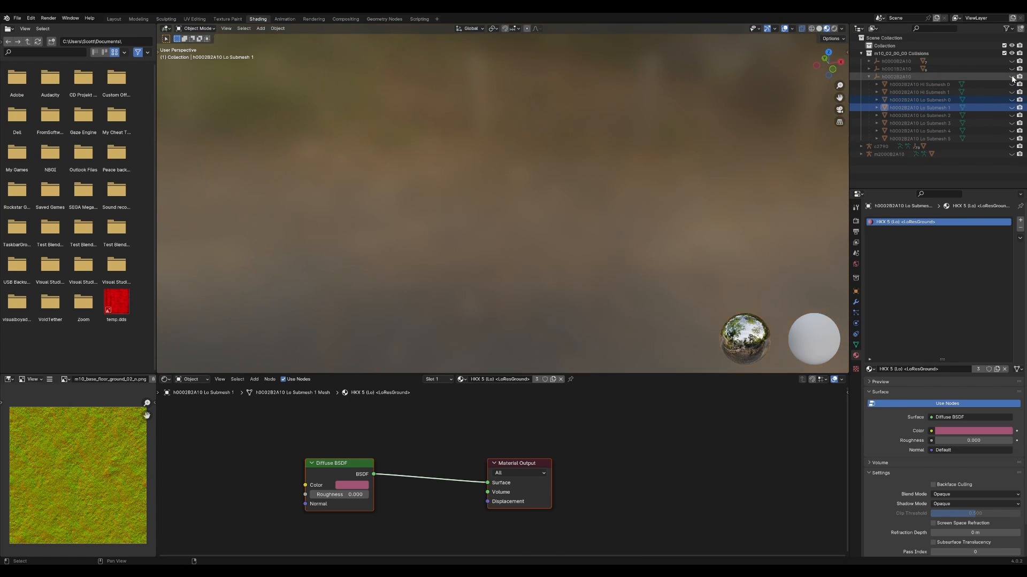
left_click(1011, 77, "shift")
left_click(898, 77)
key("shift+grave")
left_click(502, 198)
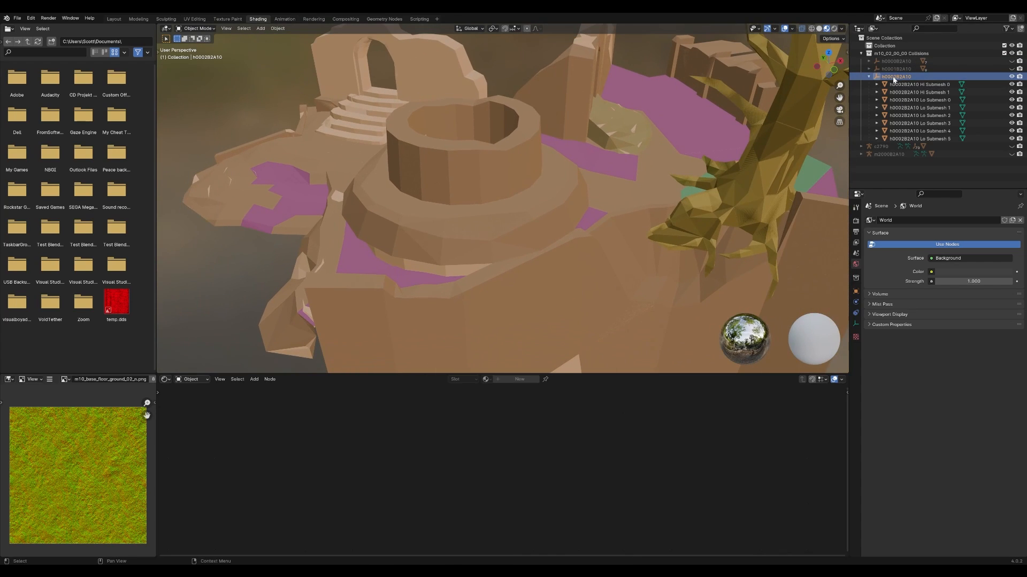
- Bring up the Soulstruct HKX Map Collisions export options for the selected h0002B2A10 parent
key("n")
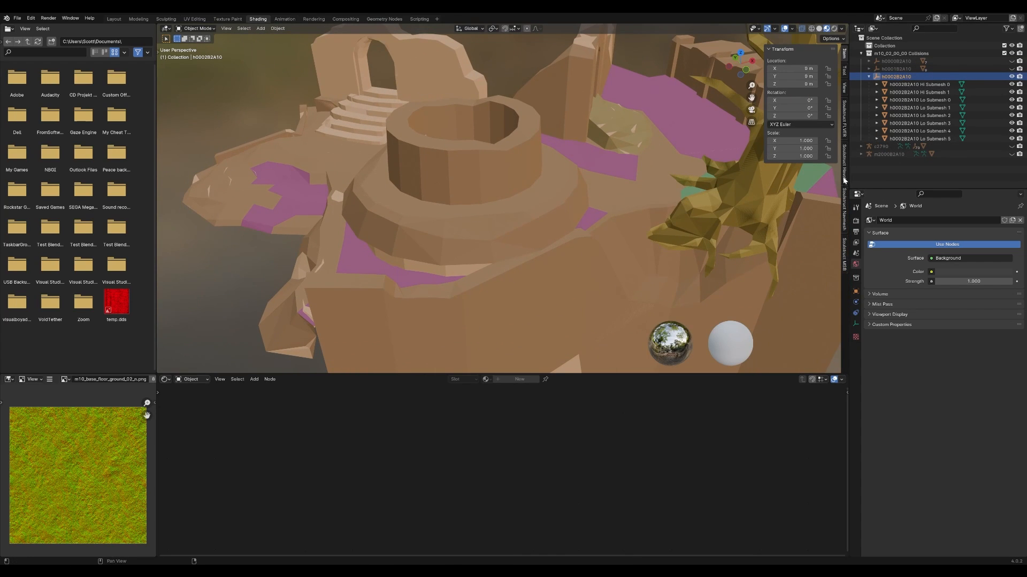
left_click(844, 167)
left_click(783, 199)
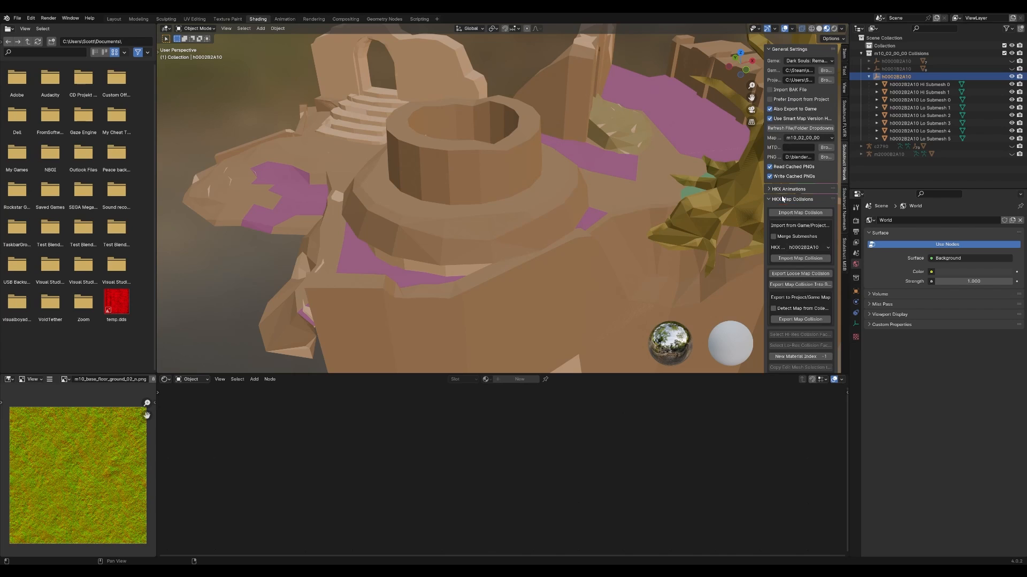
left_click(786, 199)
left_click(786, 199)
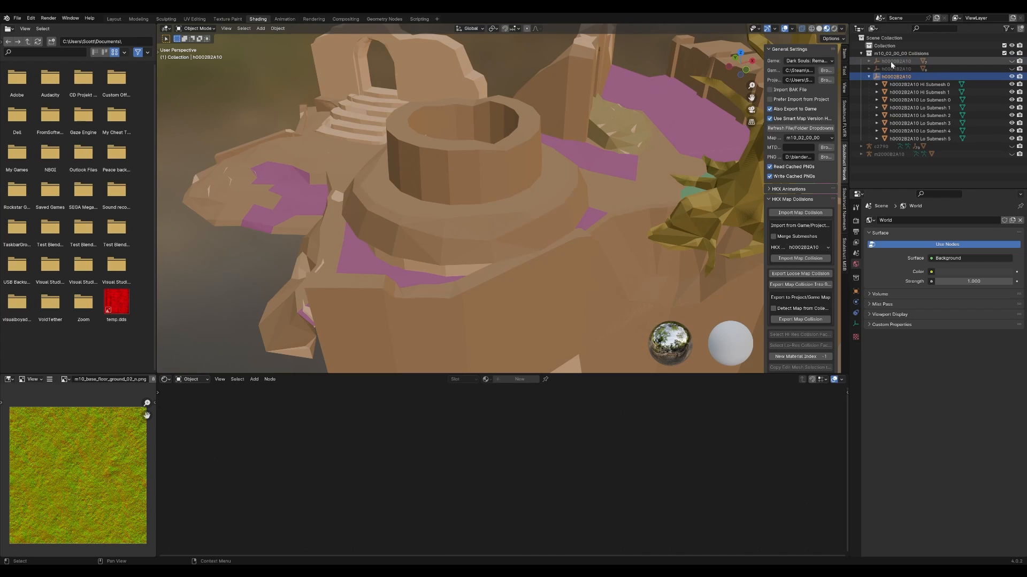
- Select the m10_02_00_00 Collisions collection and enable Detect Map from Collection for the export
left_click(906, 53)
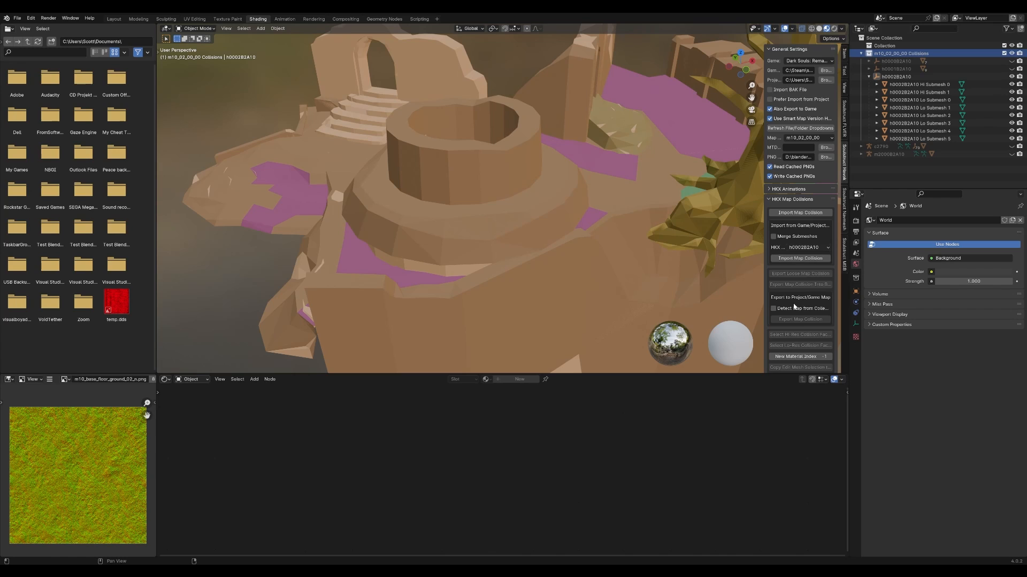
left_click(807, 138)
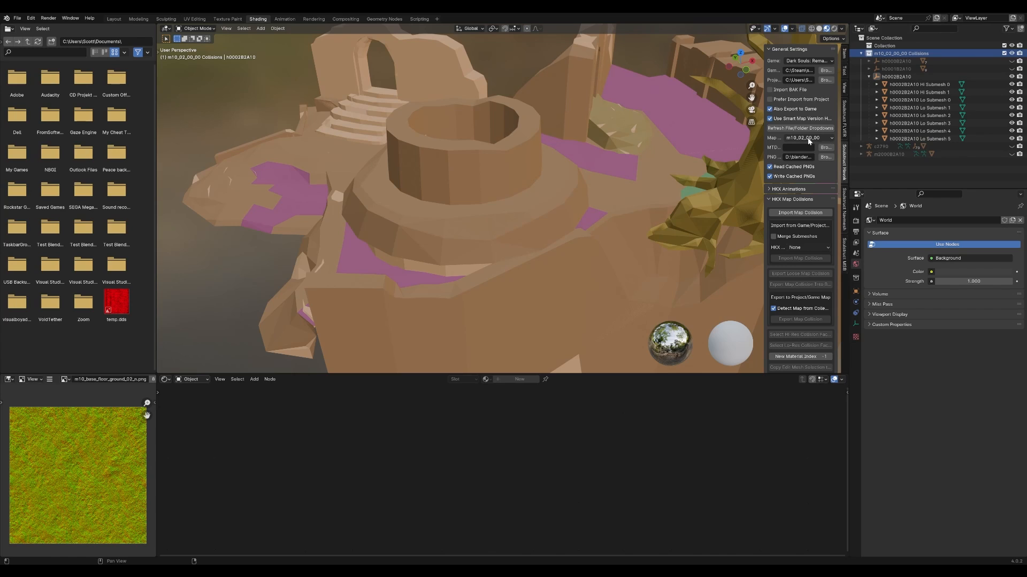
- Select the h0002B2A10 parent and show the m2000B2A10 map piece in Blender alongside its collision submeshes
left_click(893, 77)
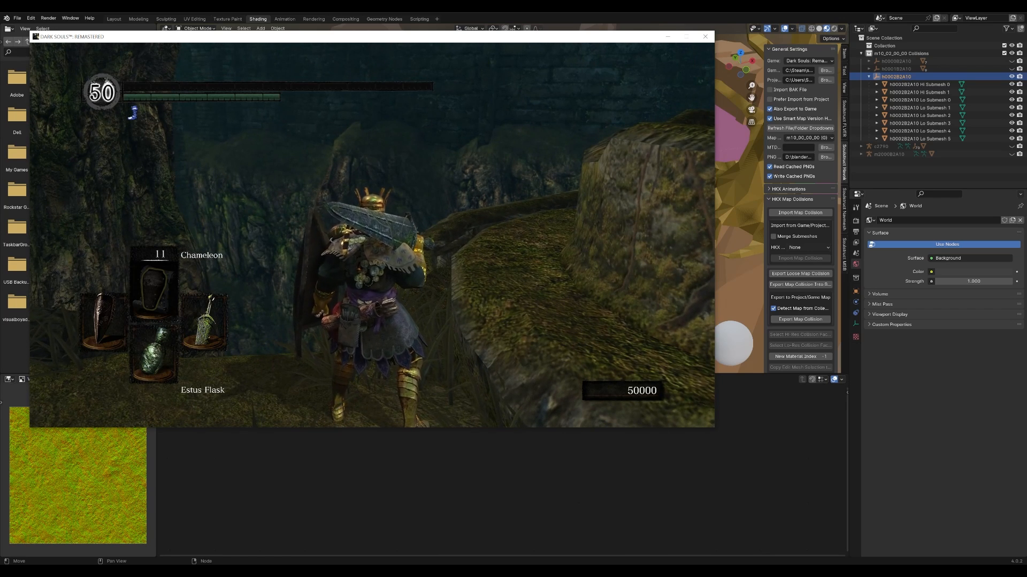
key("alt+Tab")
left_click(1011, 155)
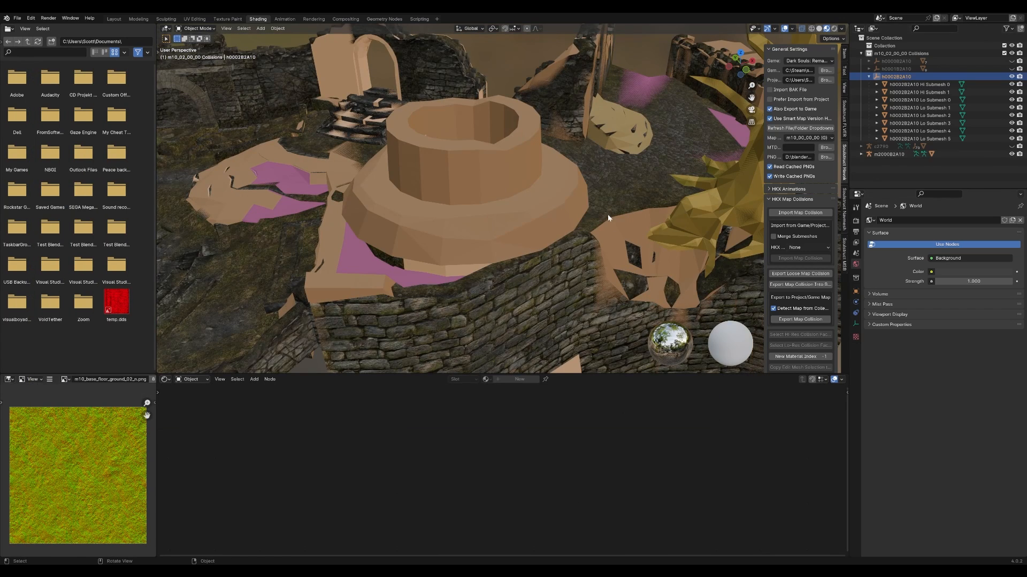
left_click(1011, 77)
left_click(1011, 77)
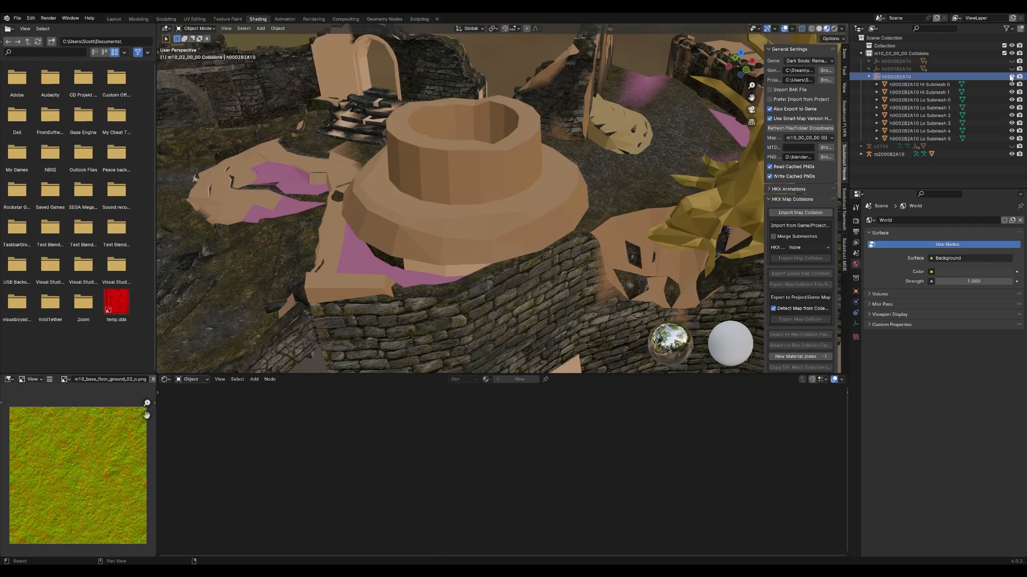
left_click(1010, 77)
left_click(1011, 77)
- Examine how the h0002B2A10 collision submeshes line up with the m2000B2A10 map piece around and below the well
key("shift+grave")
key("w")
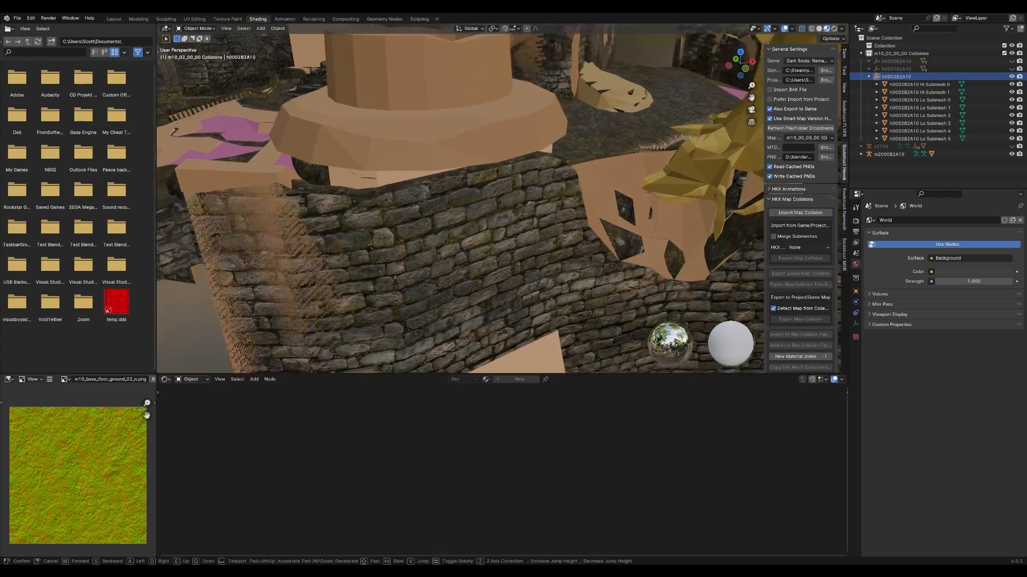
key("e")
key("s")
key("s")
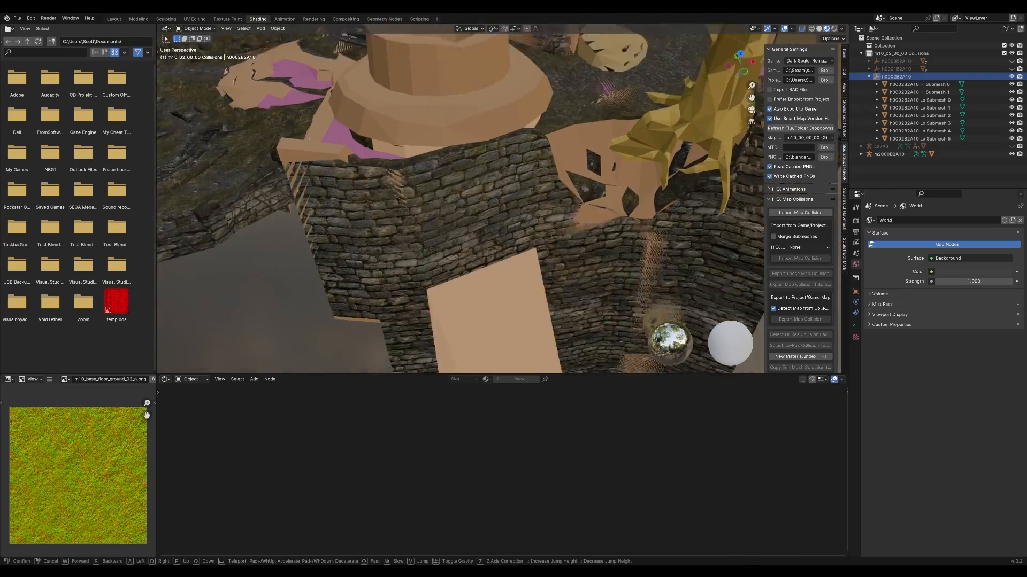
key("a")
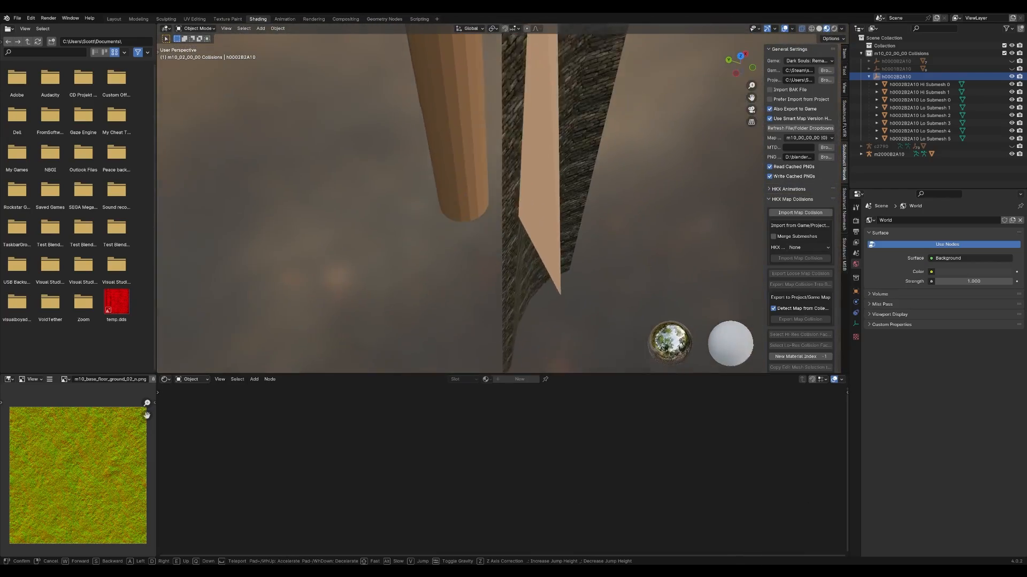
key("e")
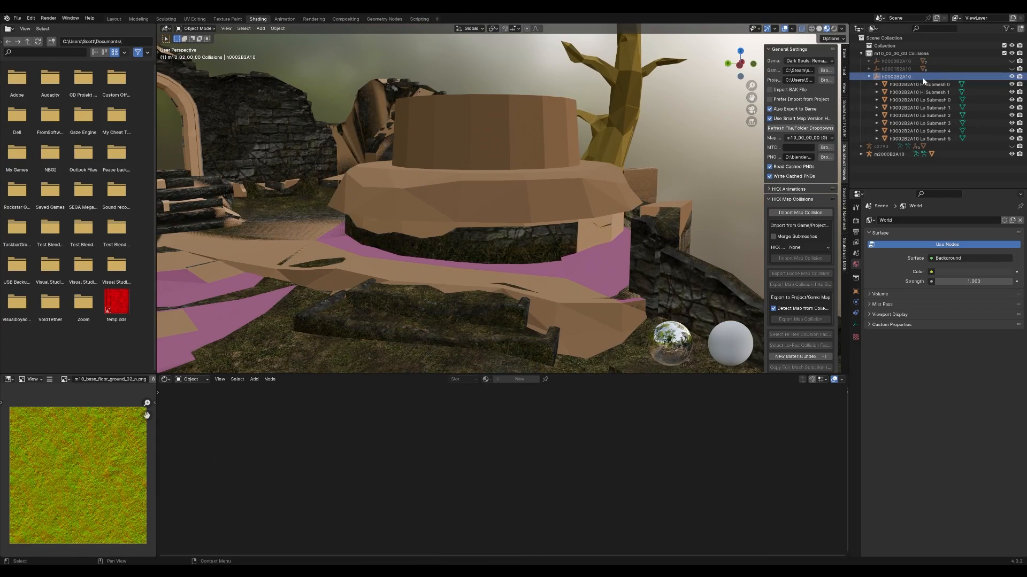
- Select h0002B2A10 Hi Submesh 0 and examine the well and surrounding ruins in solid shading
left_click(919, 84)
key("shift+grave")
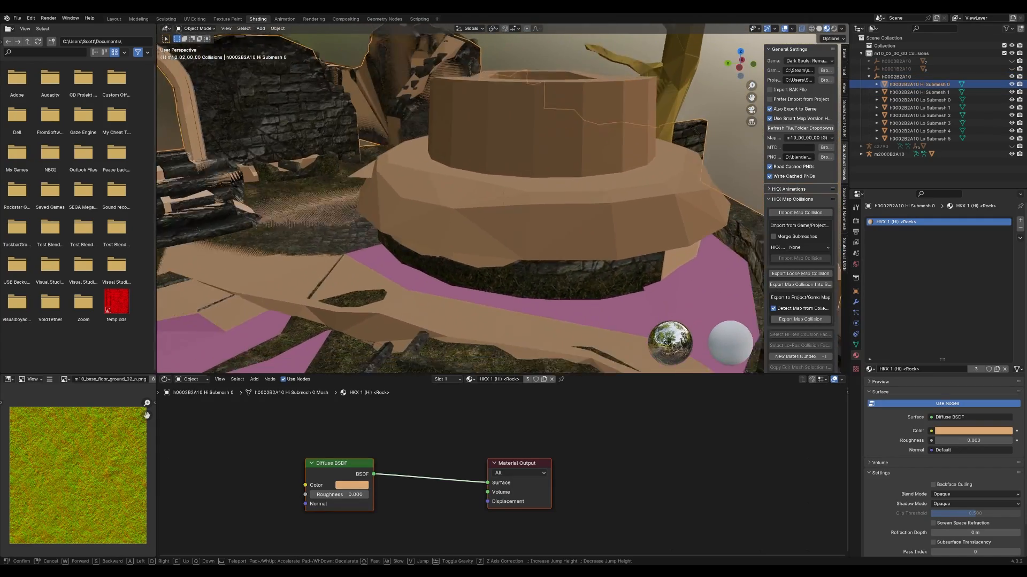
key("e")
key("w")
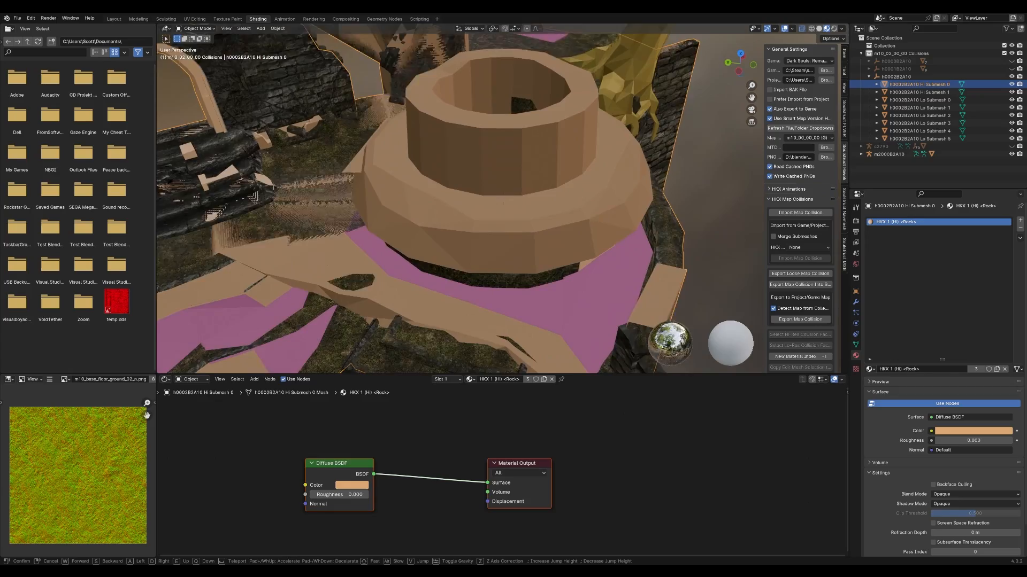
key("d")
key("w")
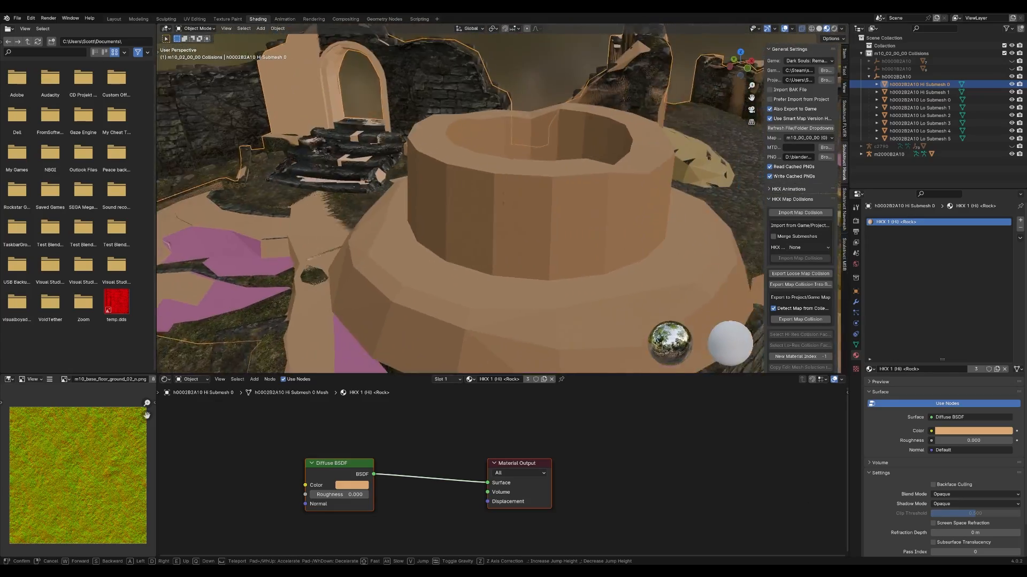
key("s")
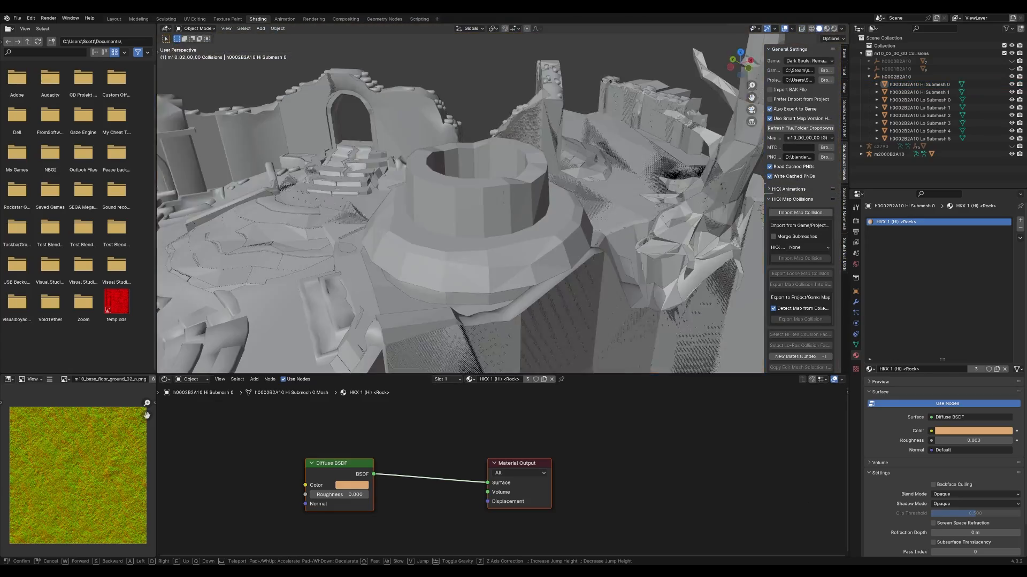
key("s")
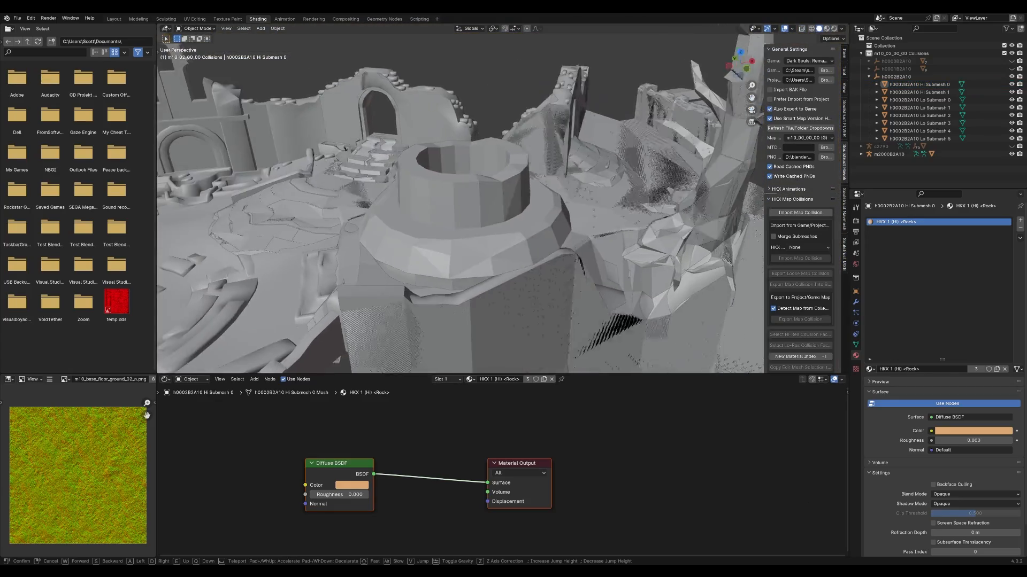
key("s")
key("w")
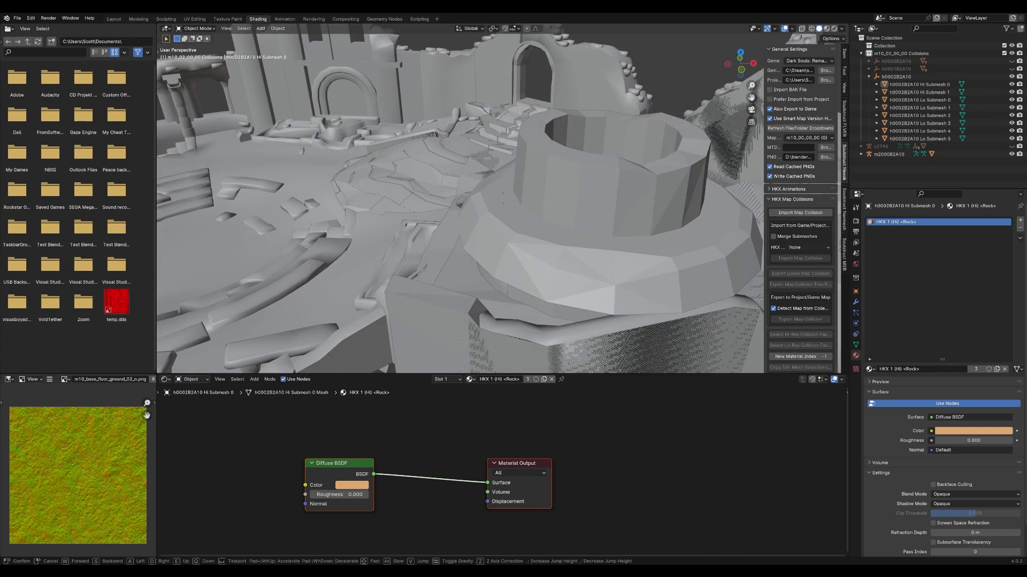
left_click(540, 175)
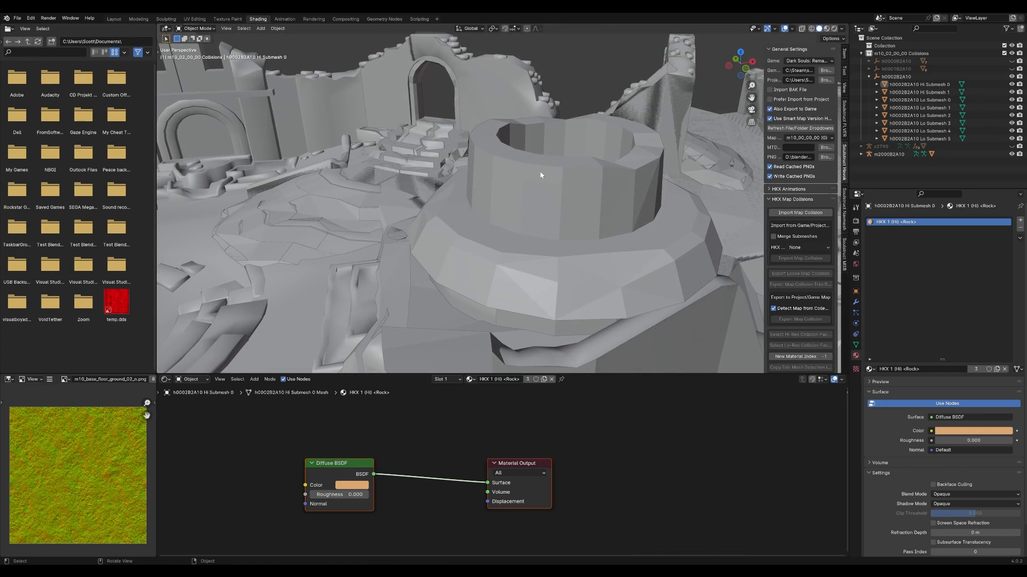
- Open h0002B2A10 Lo Submesh 0 and m2000B2A10 Mesh together in Edit Mode and examine their combined geometry at the well
left_click(503, 184)
left_click(484, 105)
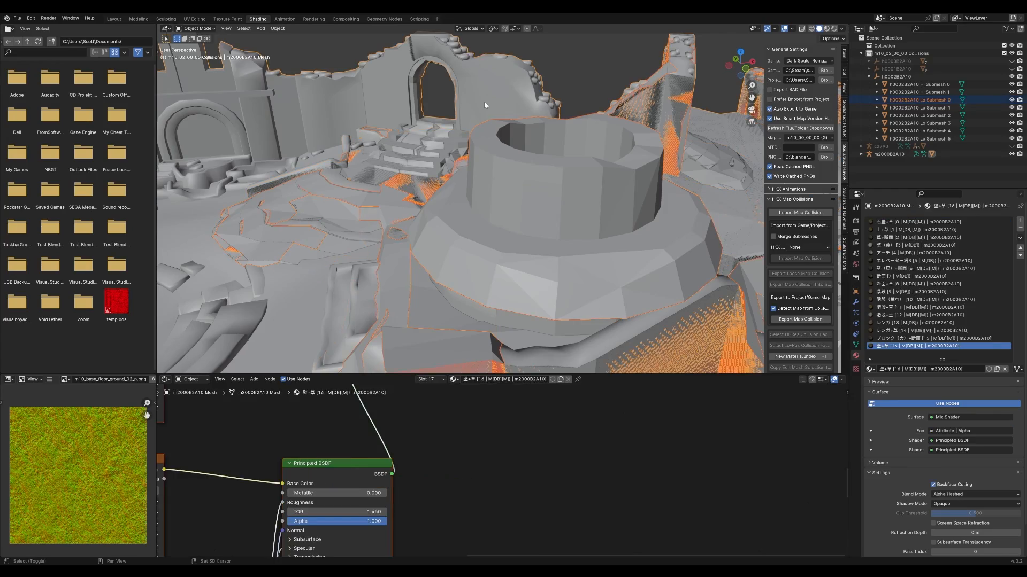
key("Tab")
key("shift+grave")
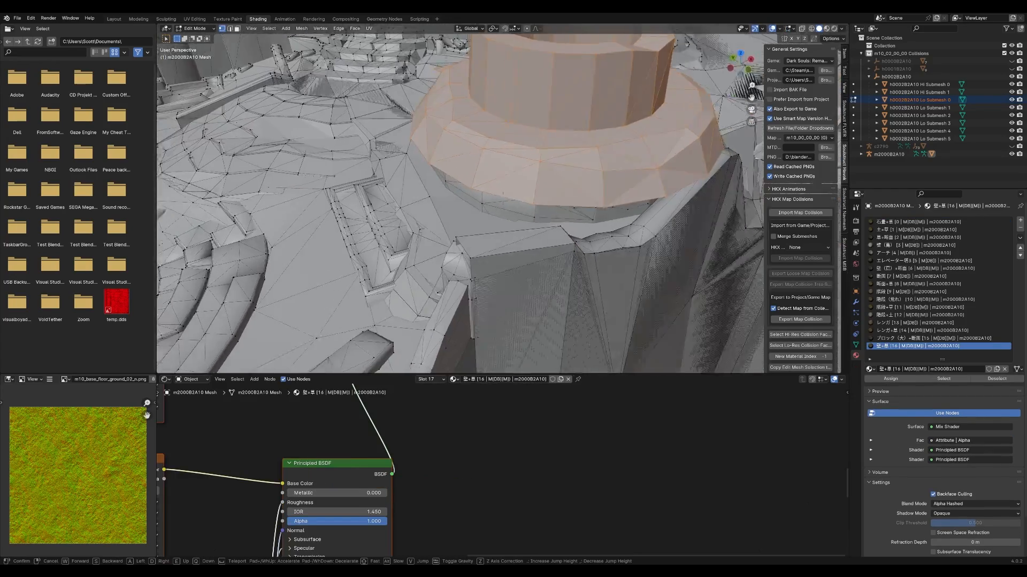
key("s")
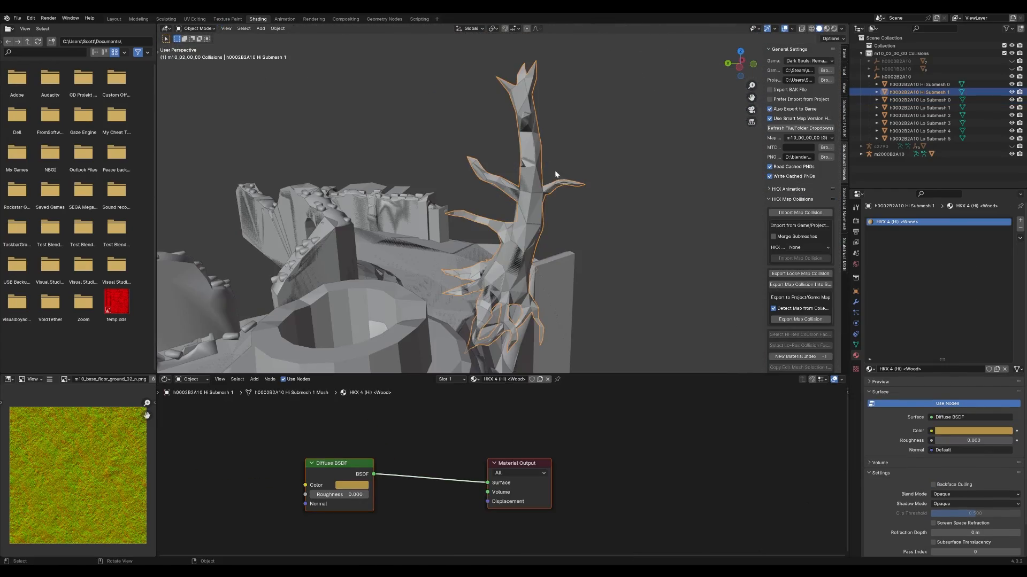
- Add Lo Submesh 4 and m2000B2A10 Mesh to the selected Hi Submesh 1 and try moving the tree's upper part in X-ray Edit Mode
left_click(938, 132)
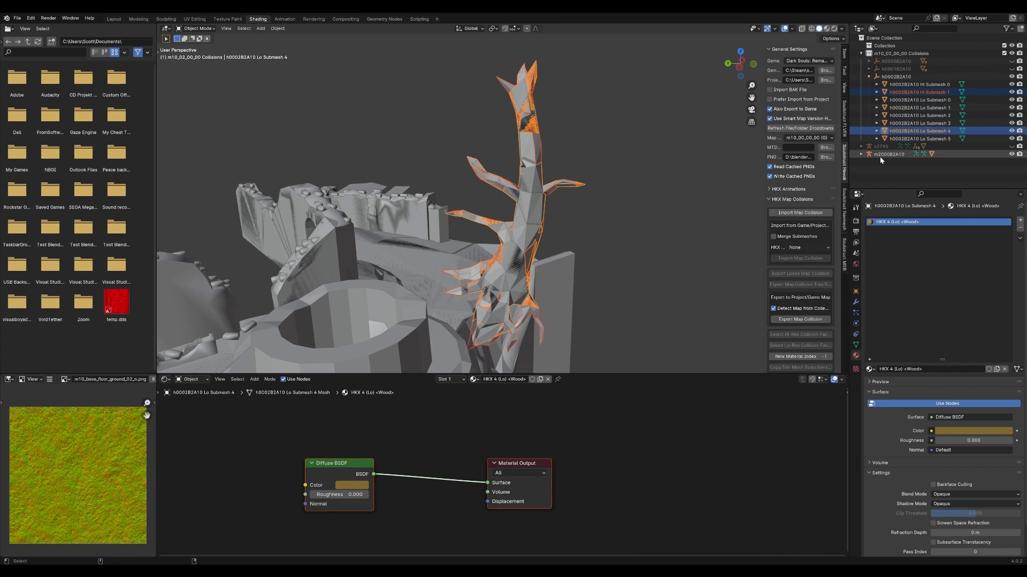
left_click(917, 178, "ctrl")
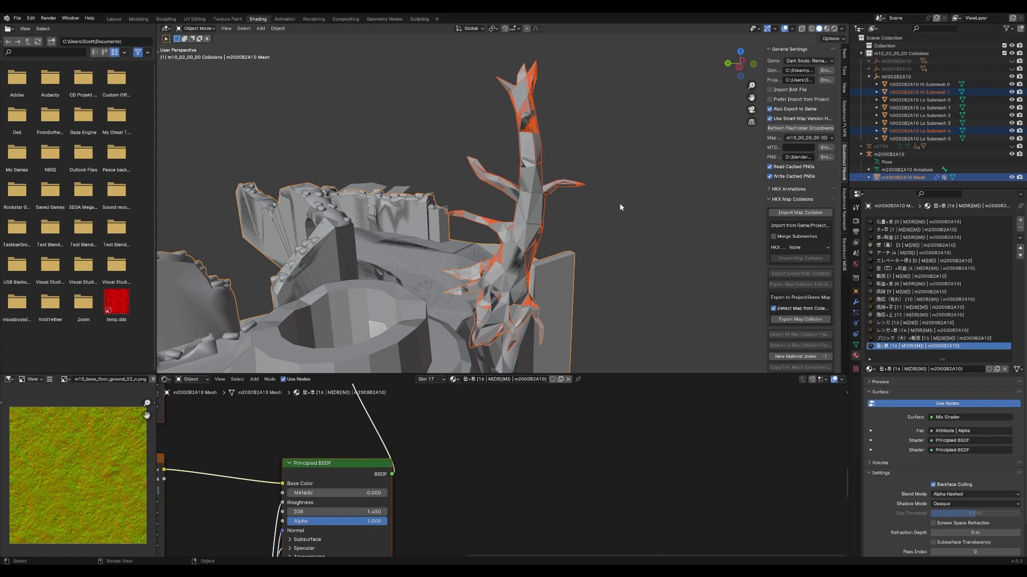
key("Tab")
key("alt+z")
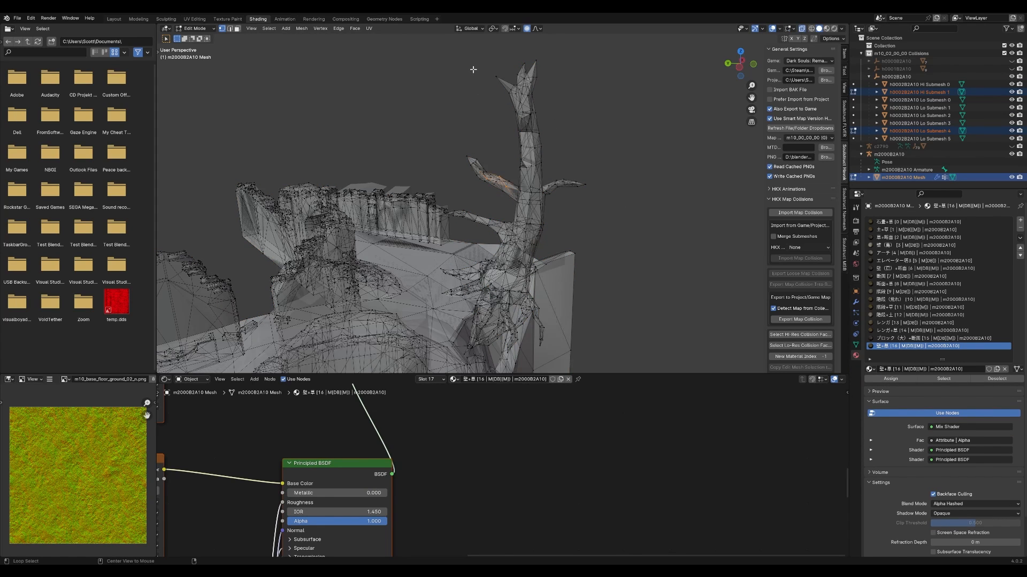
left_click_drag(461, 55, 600, 175)
key("g")
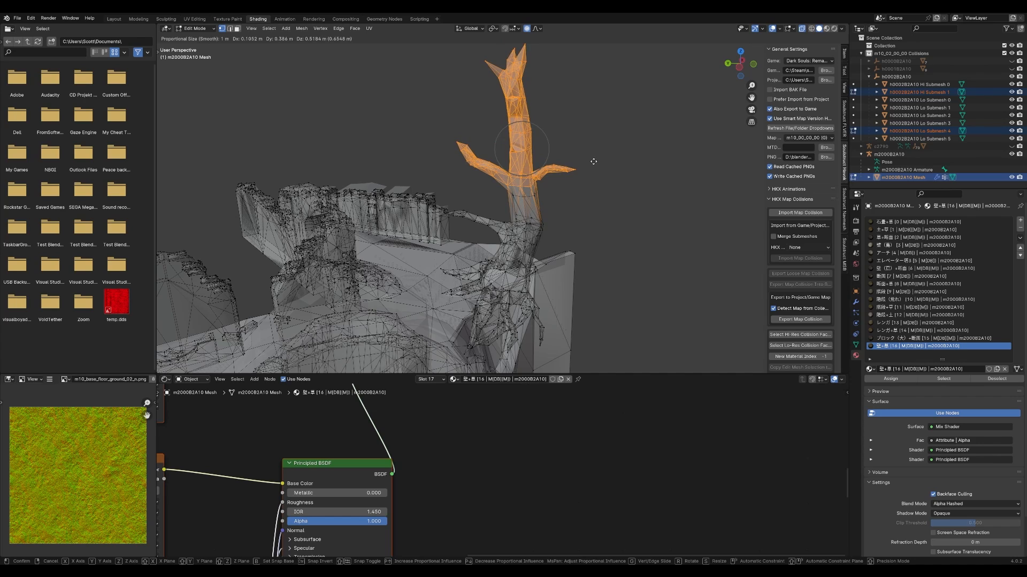
left_click(602, 168)
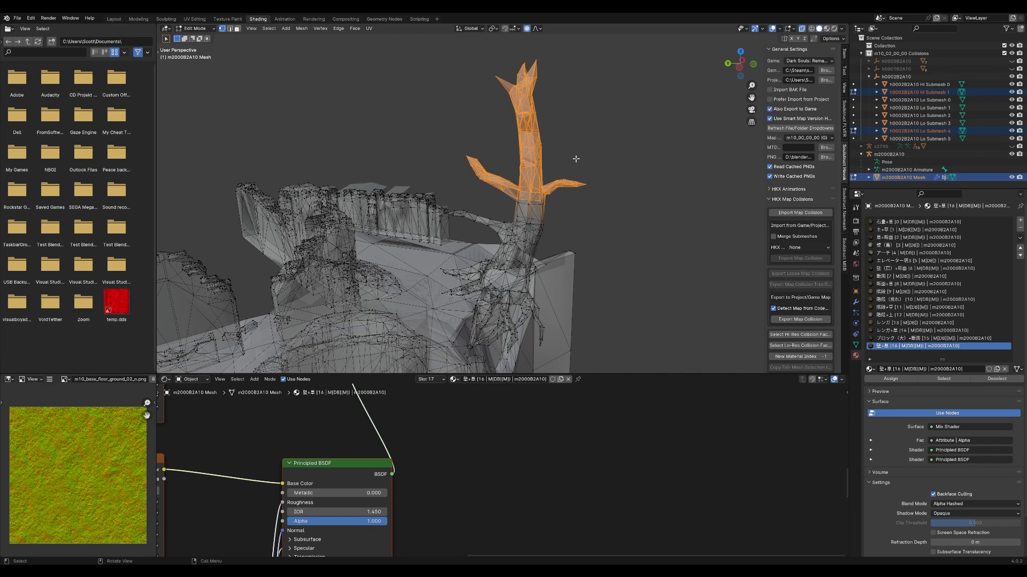
- Set the viewport to Material Preview shading and try moving the selected upper tree geometry again in Edit Mode
key("Tab")
left_click(827, 28)
key("Tab")
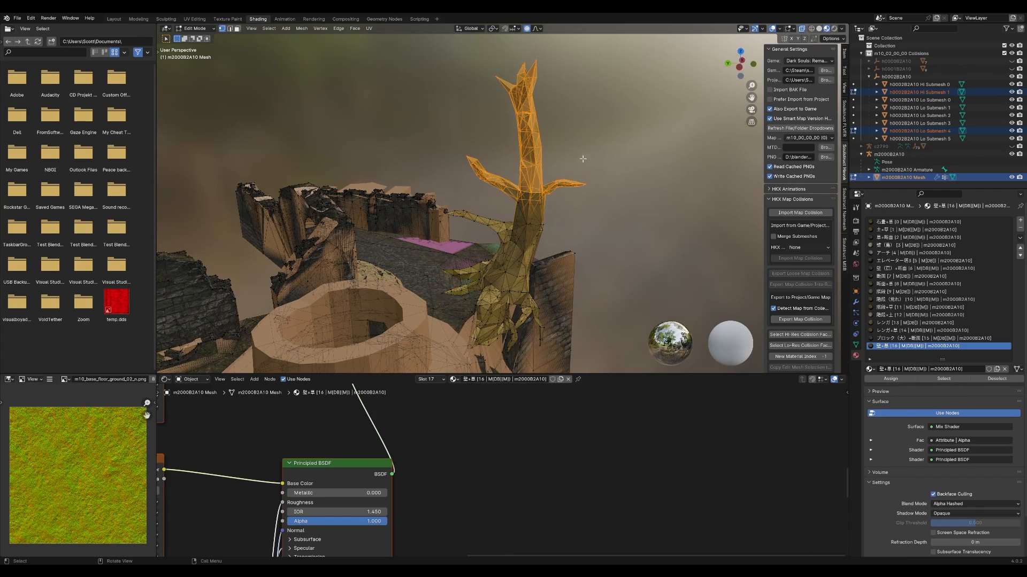
key("g")
left_click(582, 156)
key("Tab")
- Examine the tree's collision against the map piece up close and deselect all objects
key("shift+grave")
key("w")
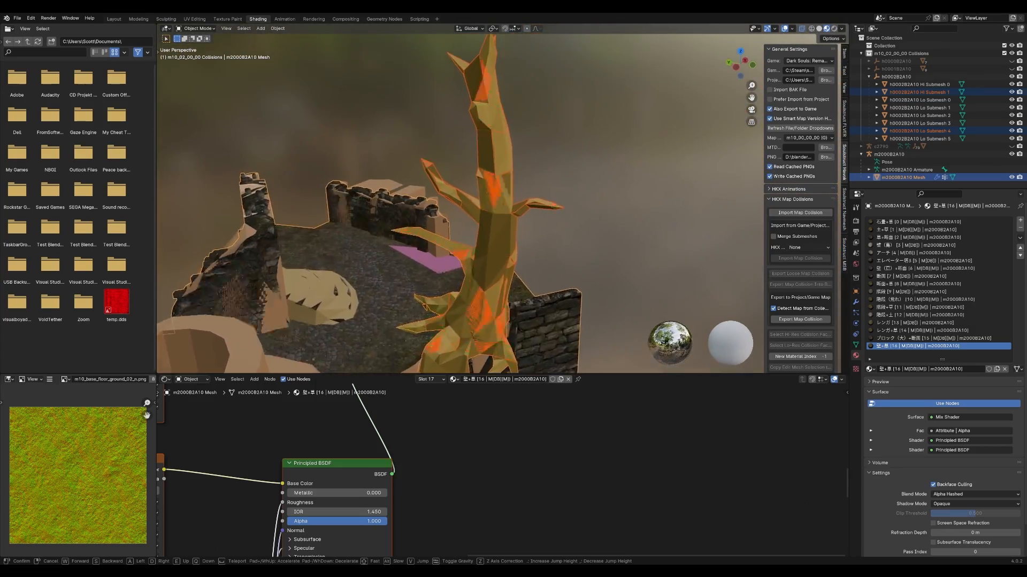
key("s")
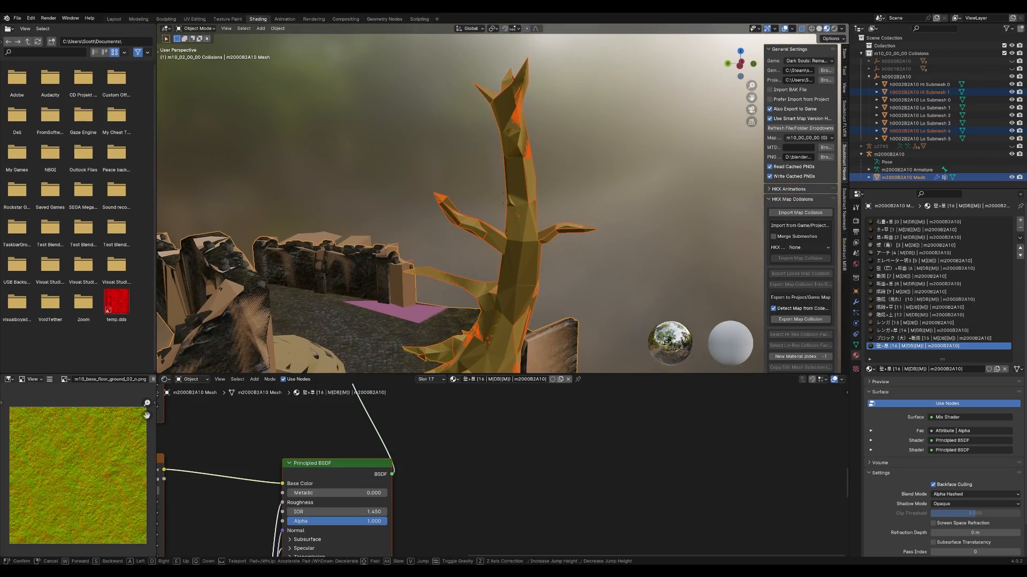
left_click(582, 156)
key("Tab")
key("Tab")
left_click(594, 159)
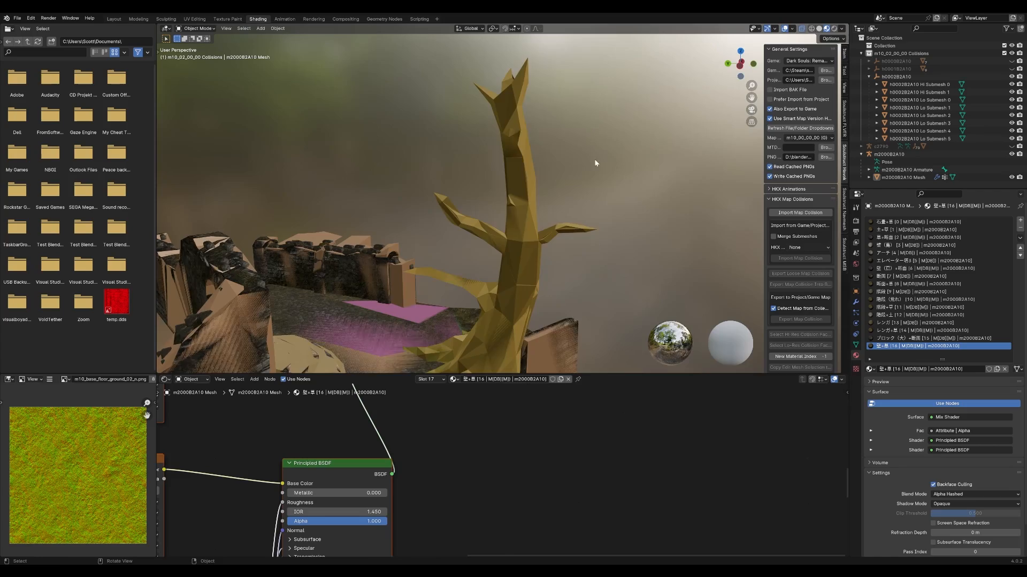
- Look over the whole enlarged well area and switch to the Dark Souls: Remastered game window
key("shift+grave")
key("s")
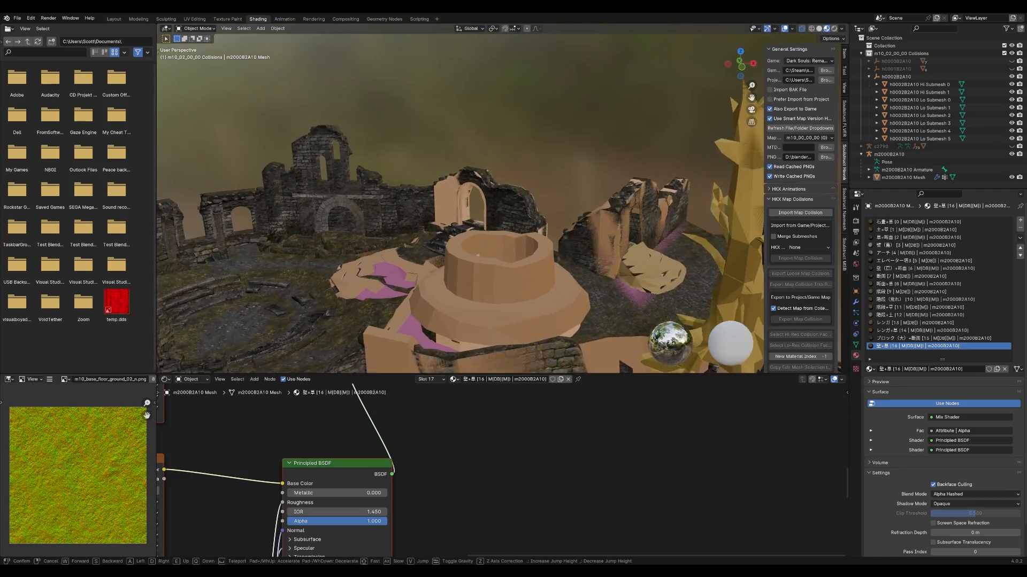
left_click(594, 163)
key("alt+Tab")
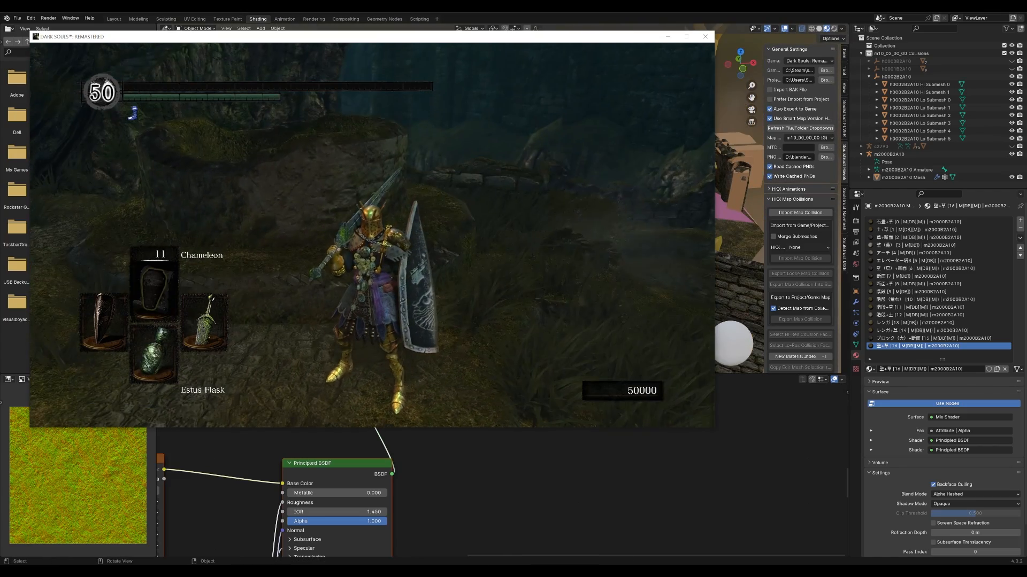